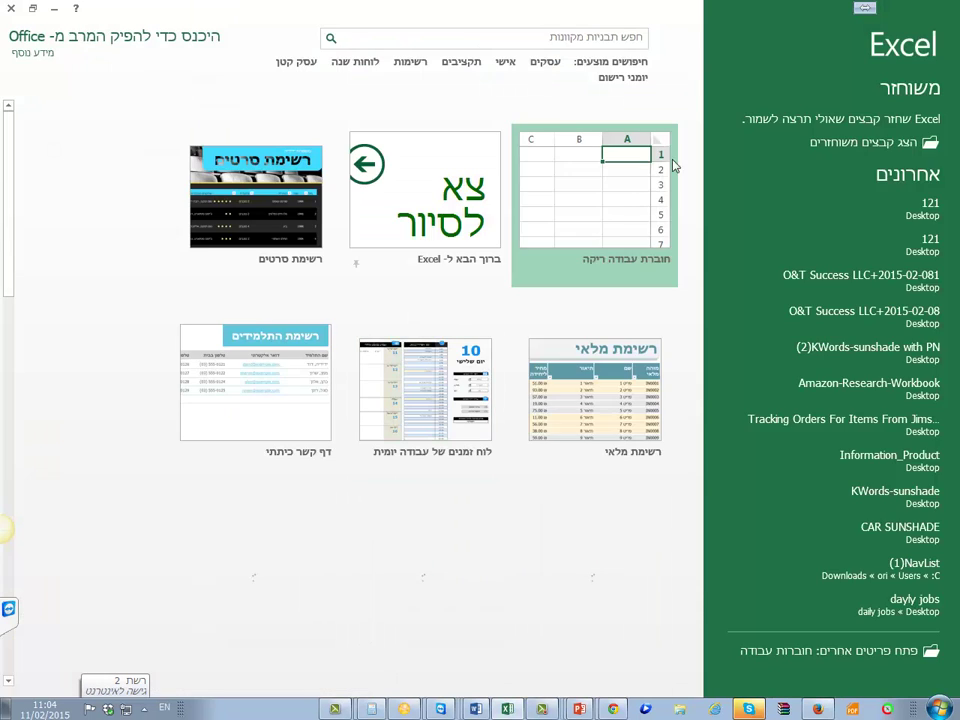
Create a blank workbook and turn off Sheet Right-to-Left so the sheet runs left to right.
{"action": "left_click", "coordinate": [671, 161]}
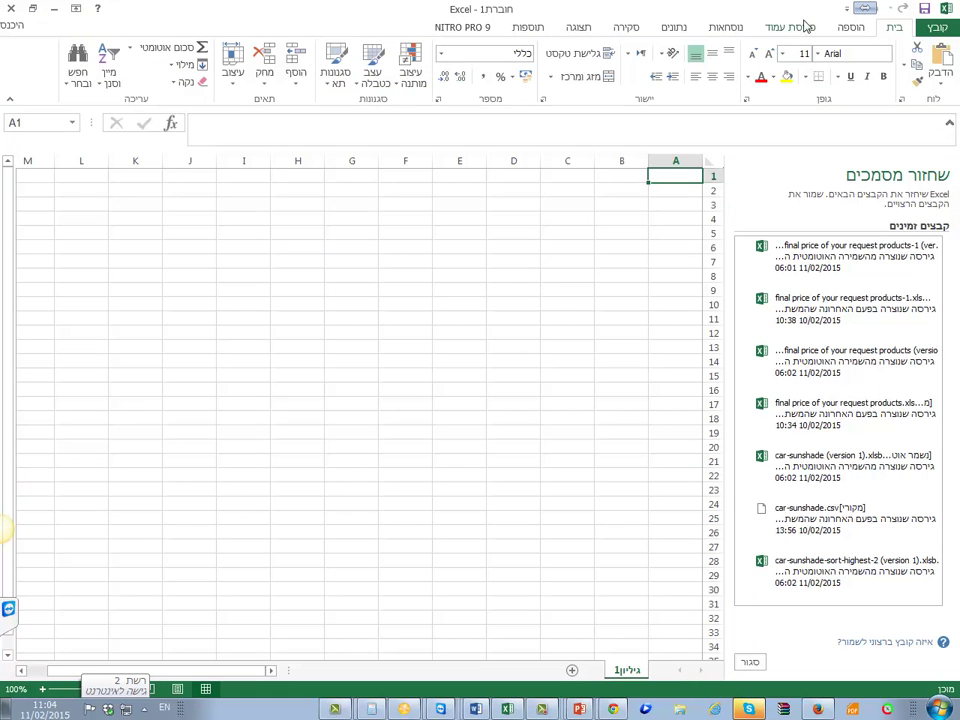
{"action": "left_click", "coordinate": [852, 28]}
{"action": "left_click", "coordinate": [800, 30]}
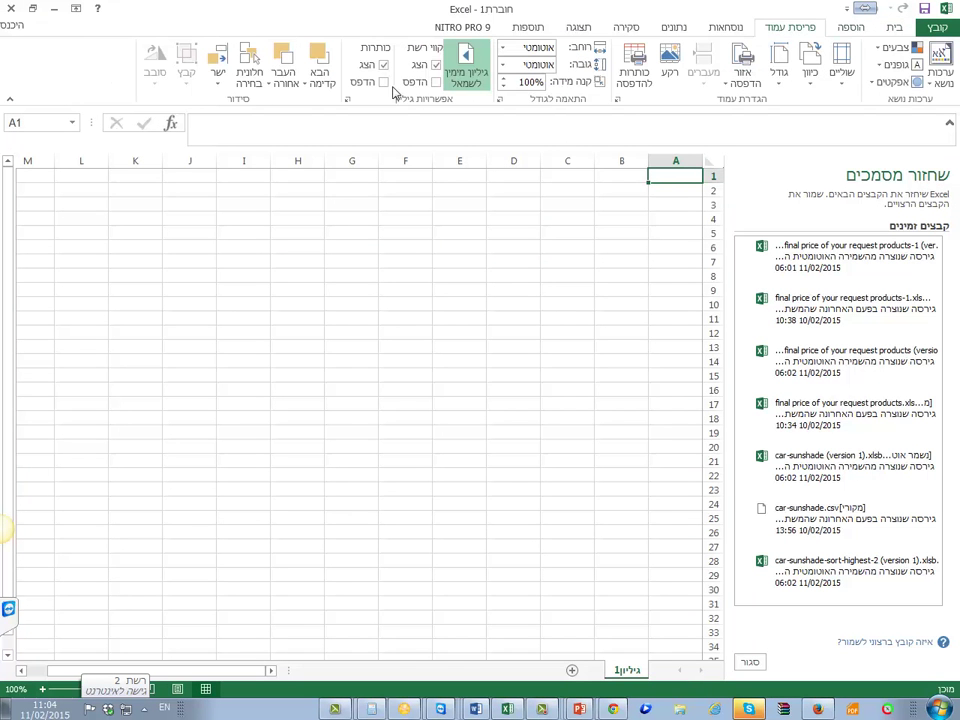
{"action": "left_click", "coordinate": [465, 65]}
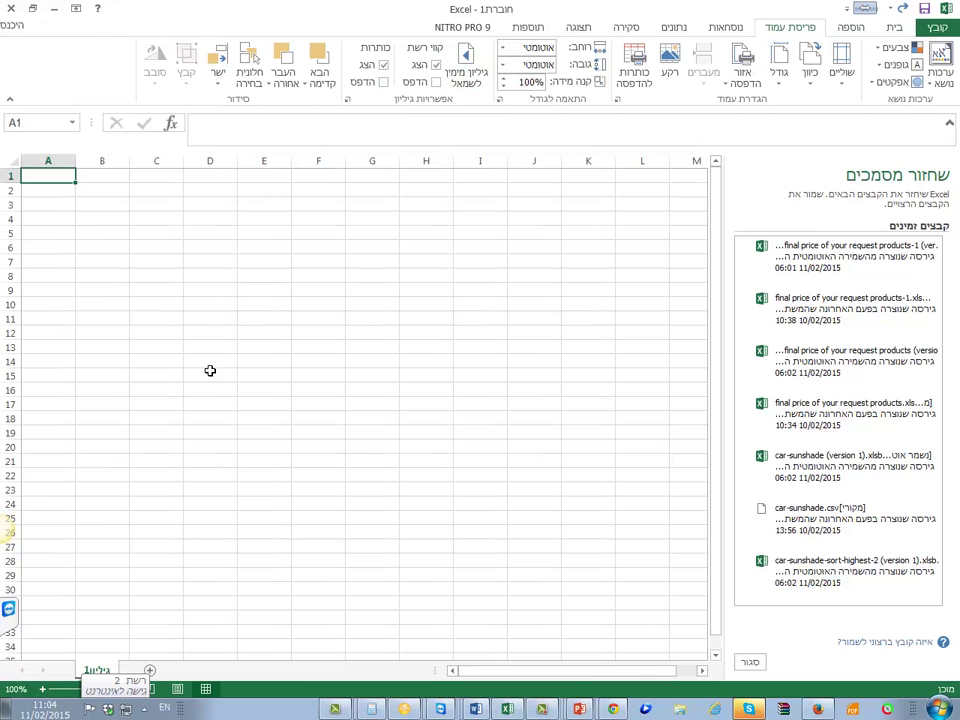
{"action": "left_click", "coordinate": [611, 709]}
Go from the Alibaba product editing page to the My Alibaba home page.
{"action": "left_click", "coordinate": [605, 662]}
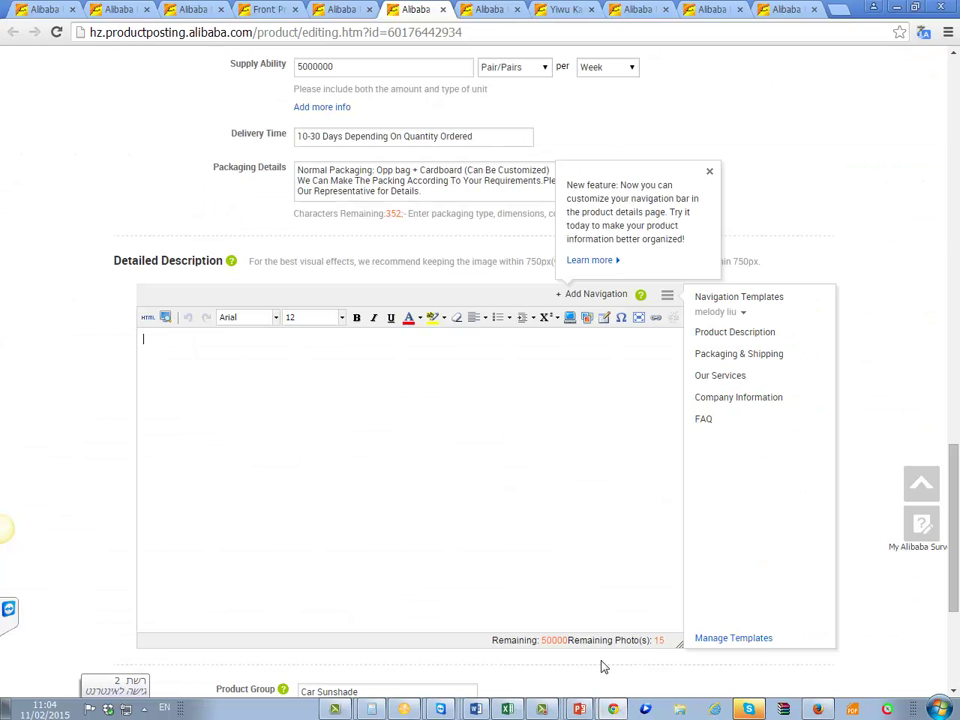
{"action": "scroll", "coordinate": [358, 226], "scroll_direction": "up", "scroll_amount": 15}
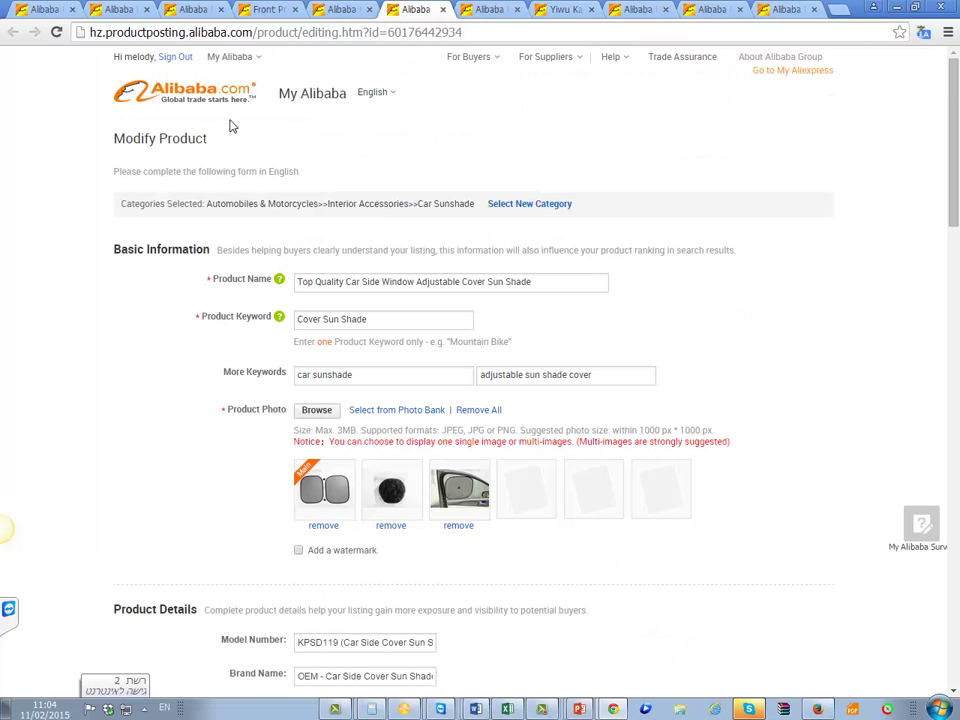
{"action": "left_click", "coordinate": [306, 97]}
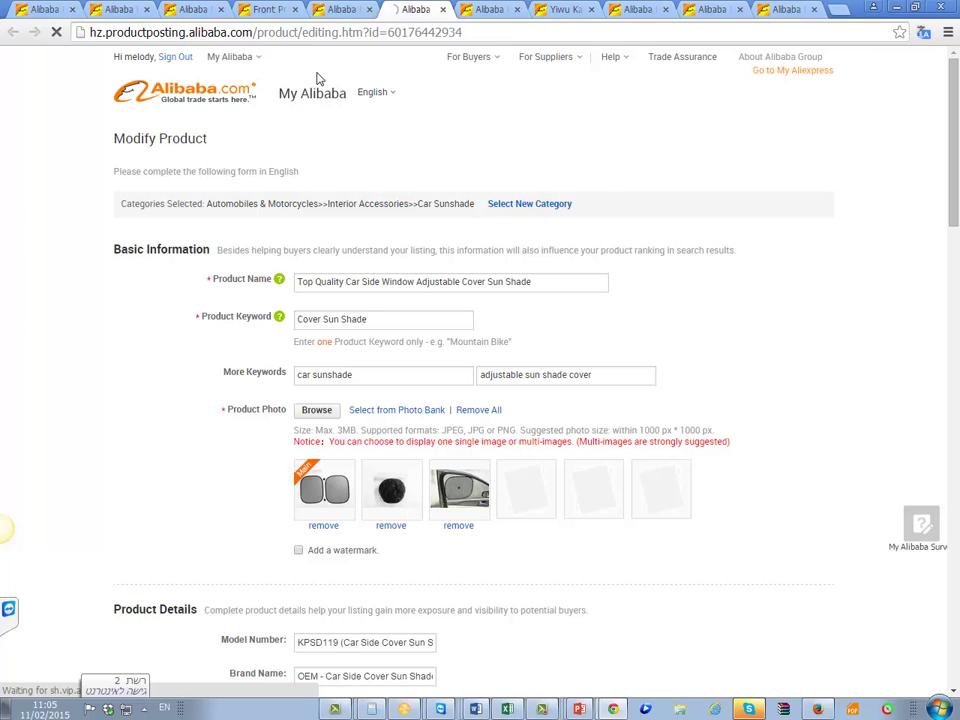
Close the Manage Products, product-posting and draft browser tabs.
{"action": "left_click", "coordinate": [368, 9]}
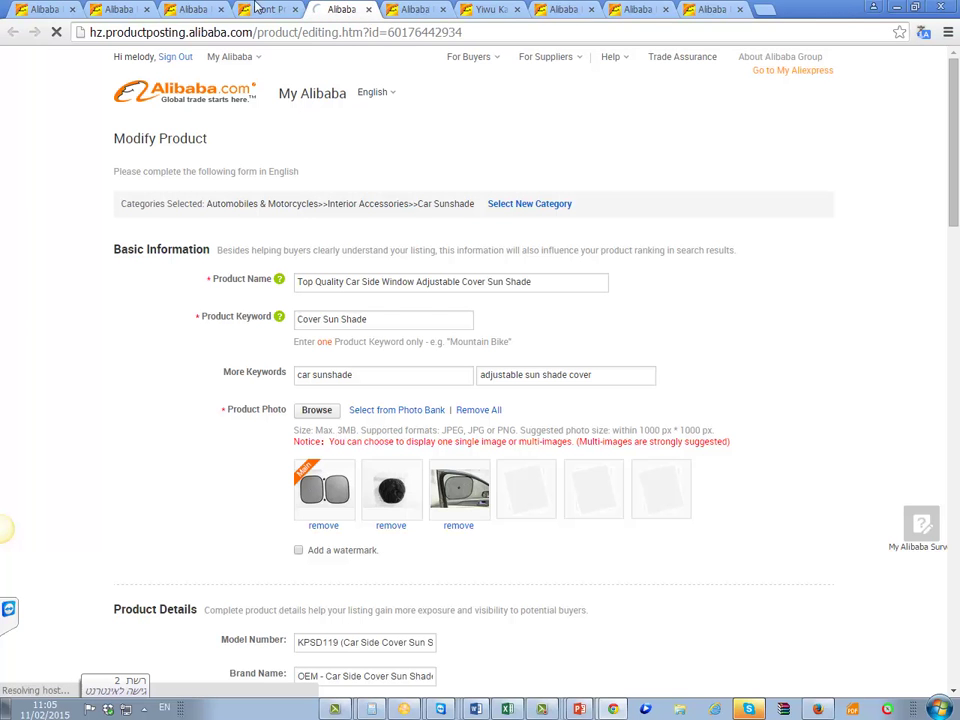
{"action": "left_click", "coordinate": [241, 10]}
{"action": "left_click", "coordinate": [50, 10]}
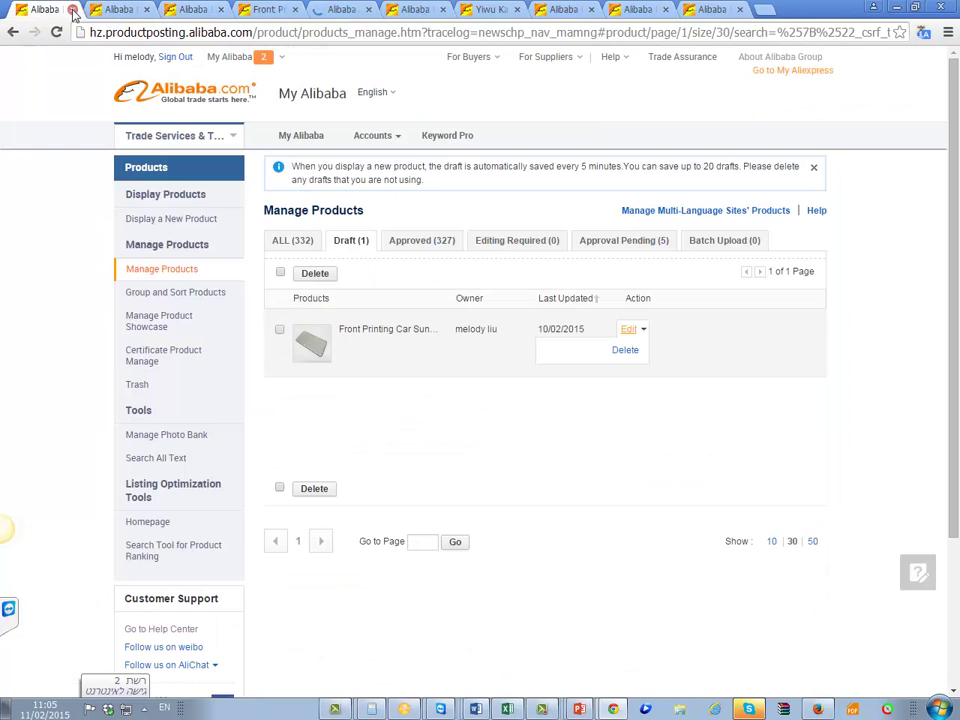
{"action": "left_click", "coordinate": [72, 10]}
{"action": "left_click", "coordinate": [72, 10]}
{"action": "left_click", "coordinate": [72, 10]}
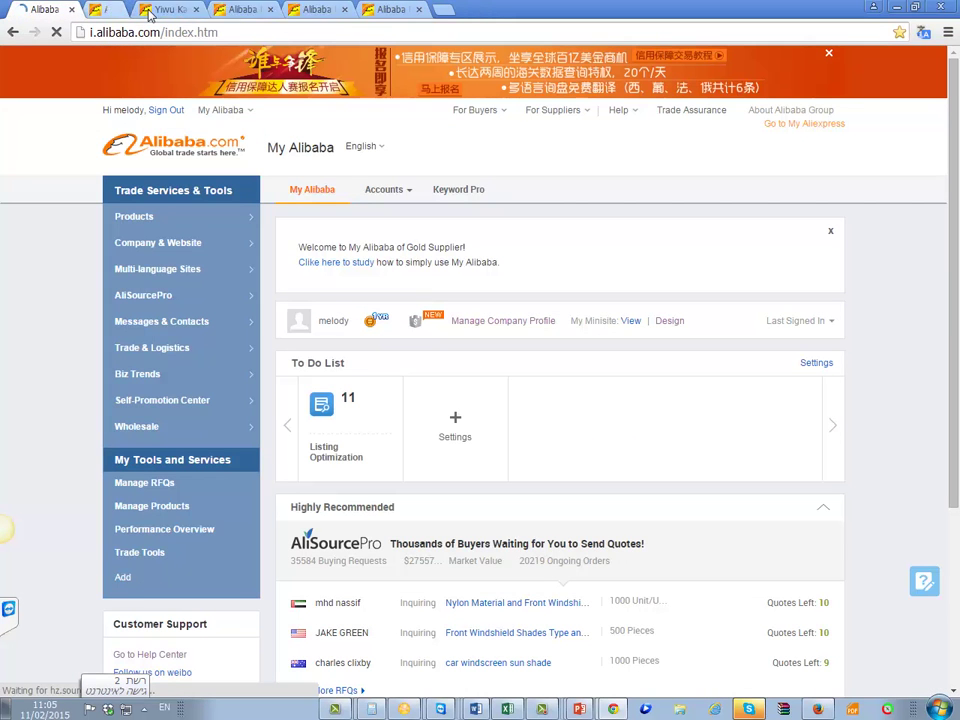
Close the remaining extra tabs, leaving My Alibaba, and reveal the Biz Trends tools list.
{"action": "left_click", "coordinate": [147, 10]}
{"action": "left_click", "coordinate": [147, 10]}
{"action": "left_click", "coordinate": [147, 10]}
{"action": "left_click", "coordinate": [147, 10]}
{"action": "left_click", "coordinate": [147, 10]}
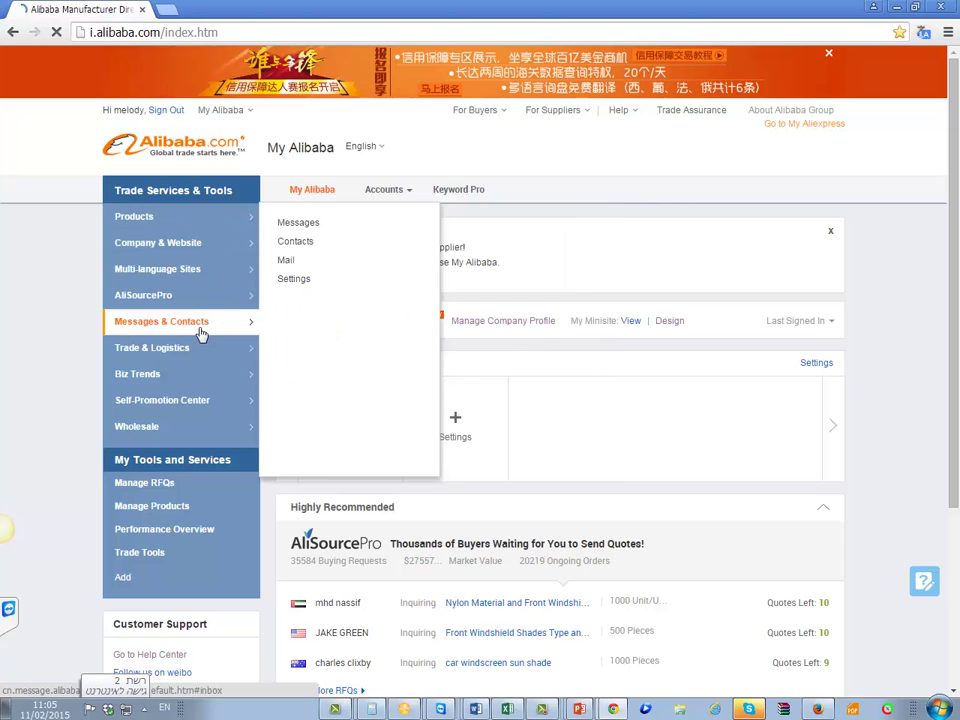
{"action": "mouse_move", "coordinate": [203, 347]}
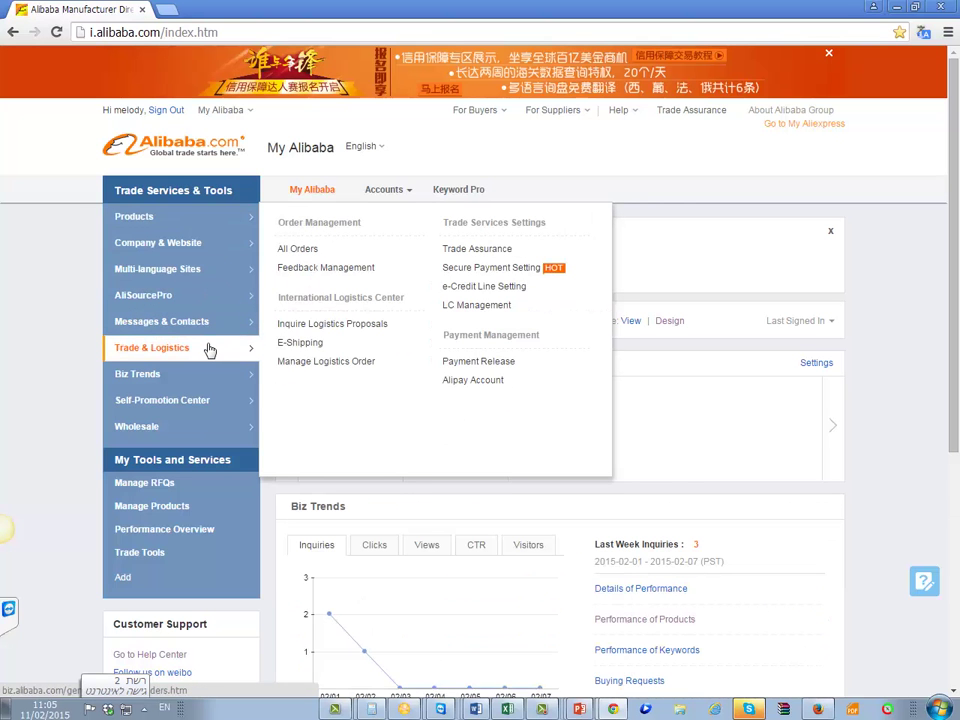
{"action": "mouse_move", "coordinate": [216, 387]}
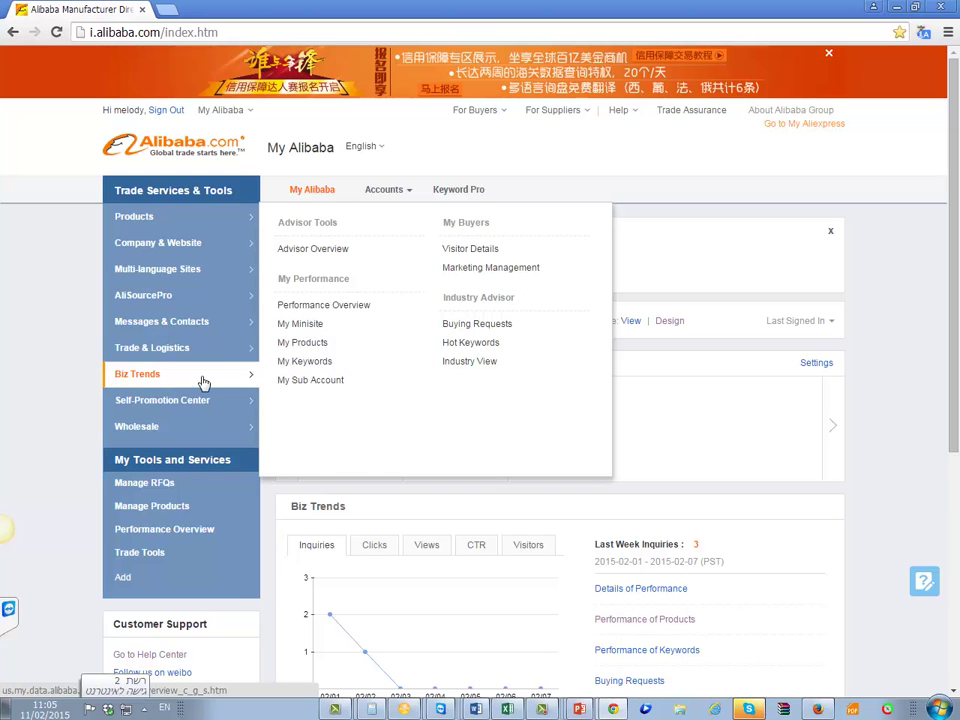
Search Hot Keywords for 'car sunshade' and select the first page of keyword rows.
{"action": "left_click", "coordinate": [494, 350]}
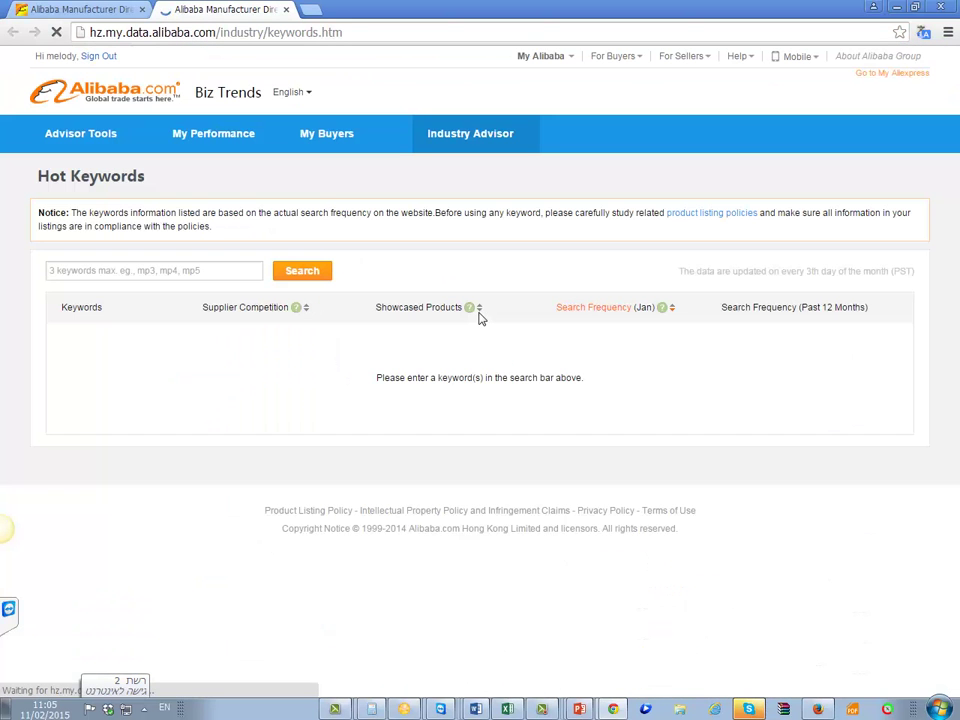
{"action": "left_click", "coordinate": [180, 274]}
{"action": "type", "text": "ca"}
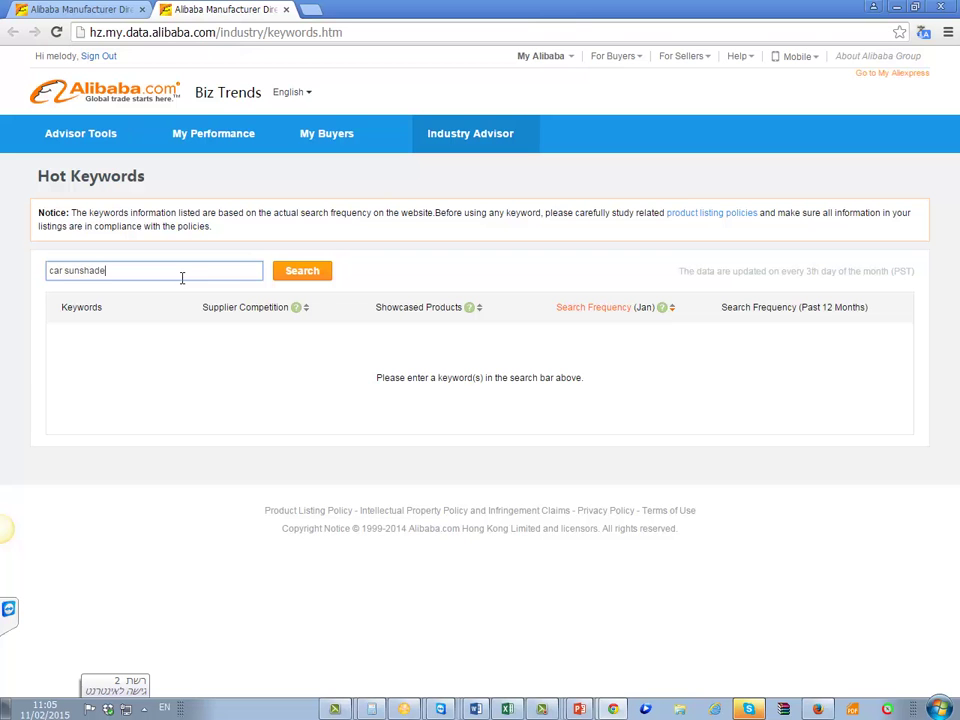
{"action": "type", "text": "r sunshade"}
{"action": "left_click", "coordinate": [313, 272]}
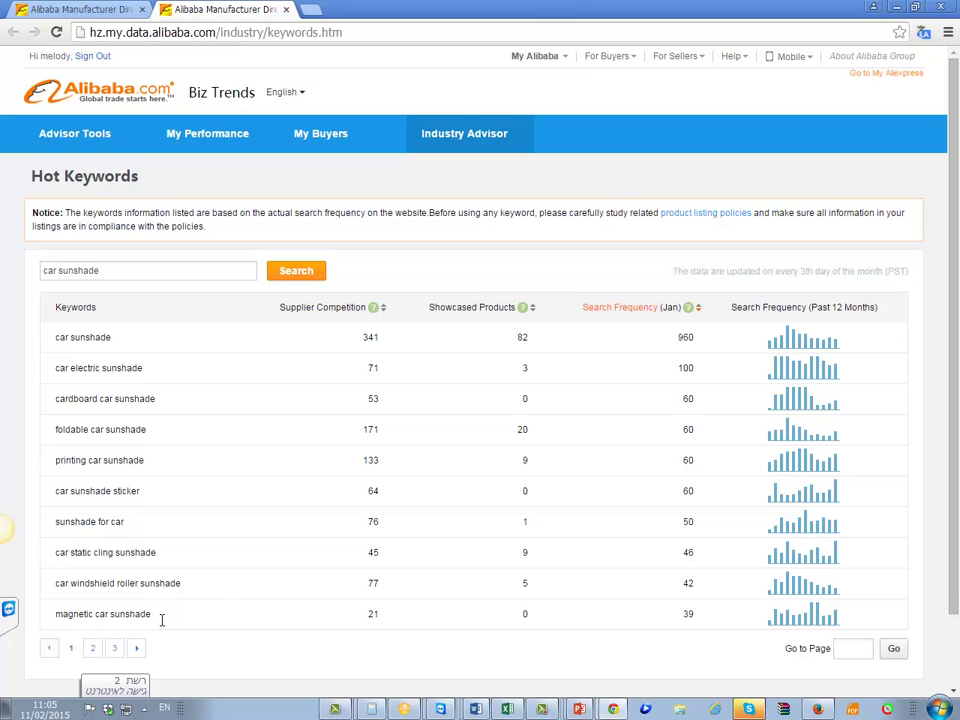
{"action": "left_click_drag", "start_coordinate": [161, 620], "coordinate": [58, 338]}
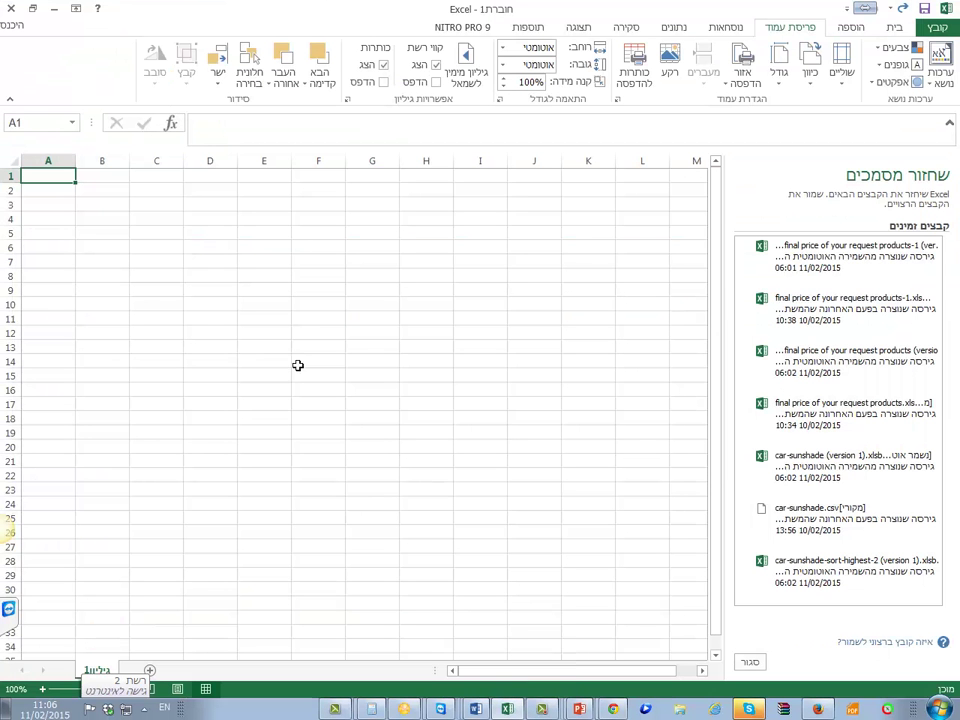
Paste the keyword table into A1 and delete the numeric columns B through W.
{"action": "key", "text": "ctrl+v"}
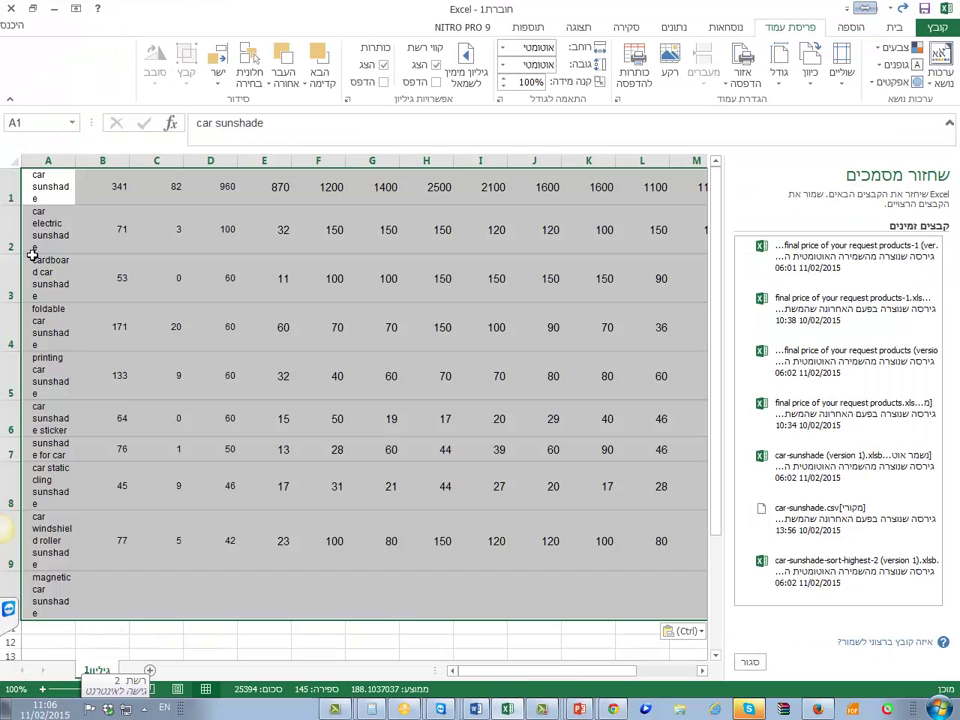
{"action": "left_click", "coordinate": [103, 245]}
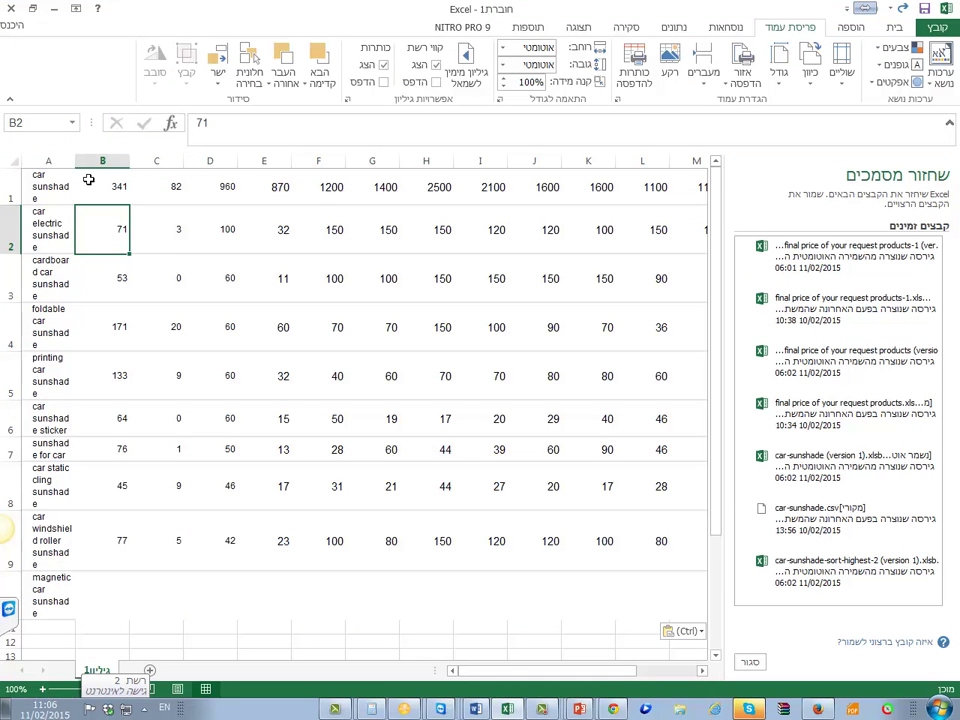
{"action": "left_click_drag", "start_coordinate": [98, 170], "coordinate": [72, 185]}
{"action": "right_click", "coordinate": [50, 162]}
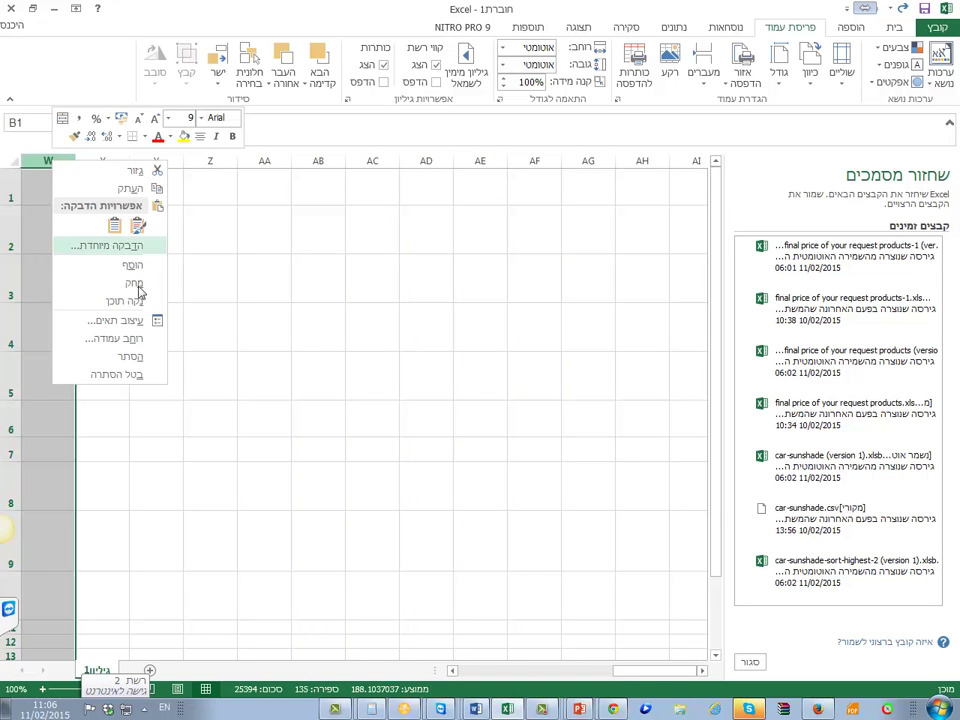
{"action": "left_click", "coordinate": [132, 288]}
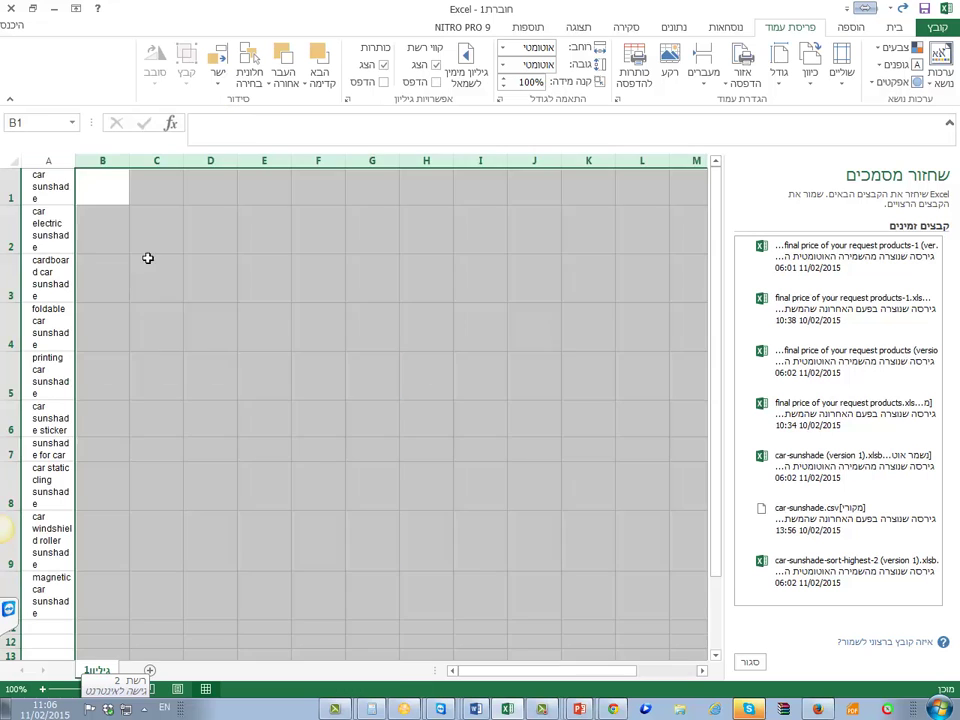
Reset all rows to single-line height and fit column A to the longest keyword.
{"action": "left_click_drag", "start_coordinate": [146, 248], "coordinate": [75, 208]}
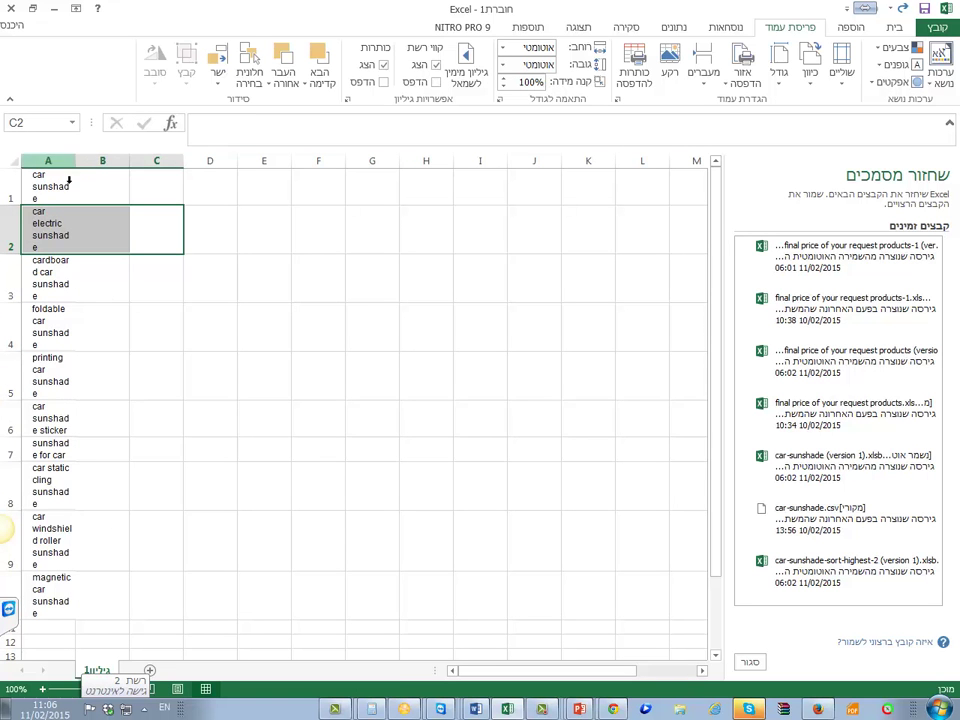
{"action": "left_click_drag", "start_coordinate": [76, 161], "coordinate": [229, 163]}
{"action": "key", "text": "ctrl+a"}
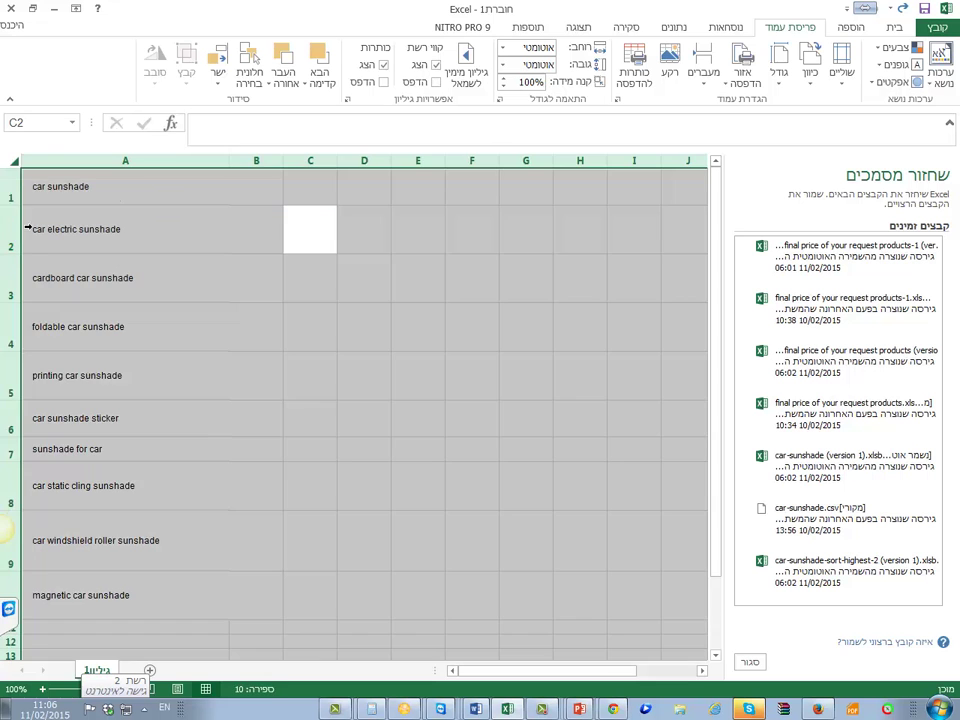
{"action": "double_click", "coordinate": [14, 204]}
{"action": "left_click", "coordinate": [72, 258]}
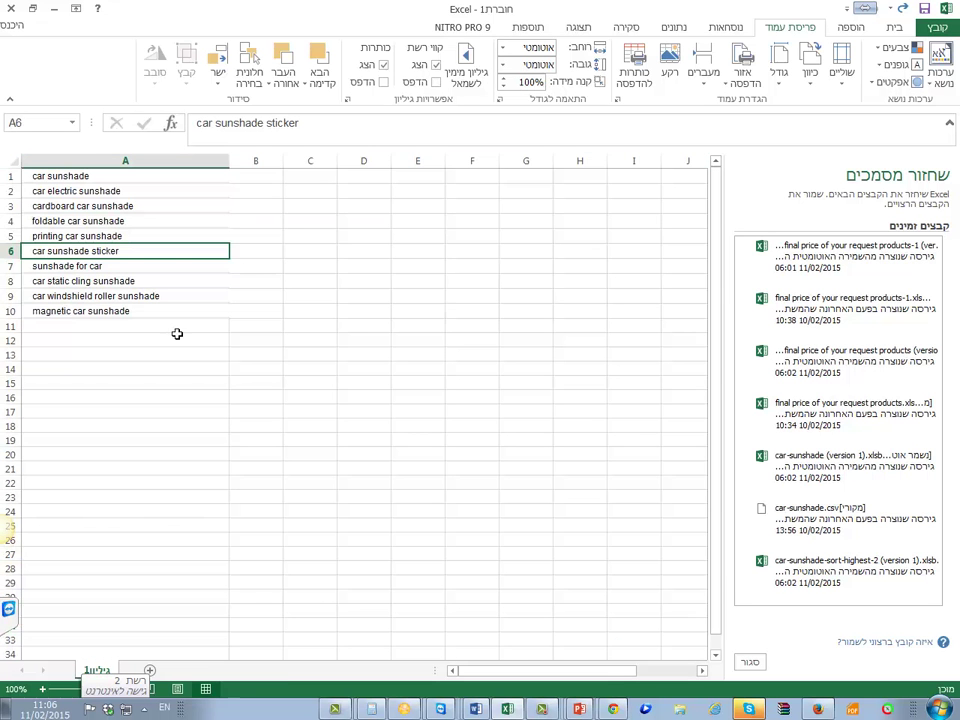
{"action": "double_click", "coordinate": [236, 170]}
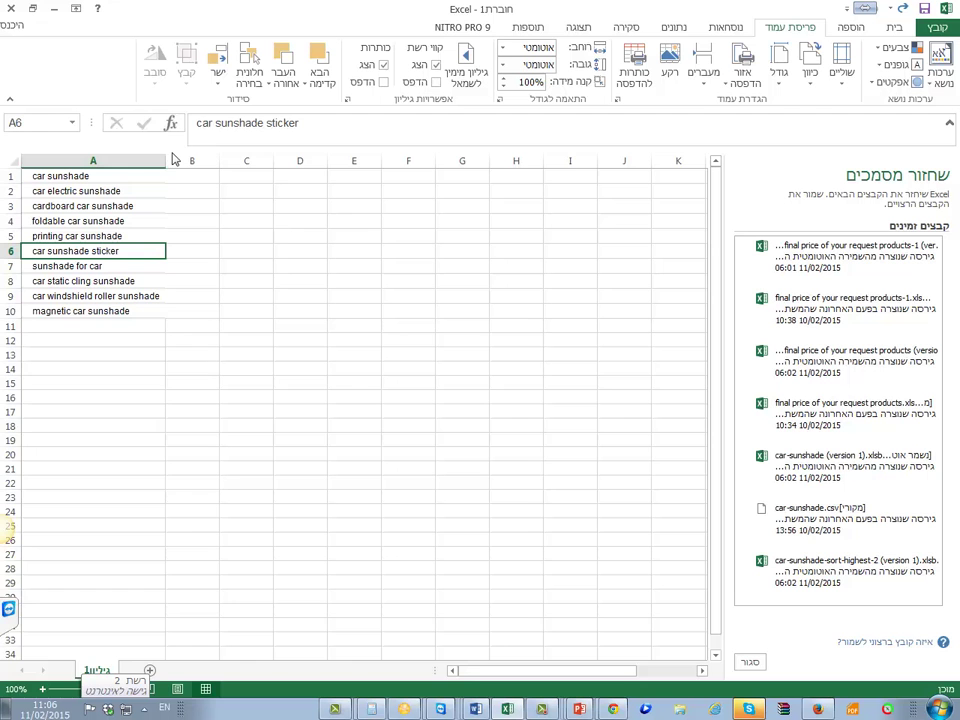
{"action": "key", "text": "Down"}
{"action": "key", "text": "Down"}
{"action": "key", "text": "alt+Tab"}
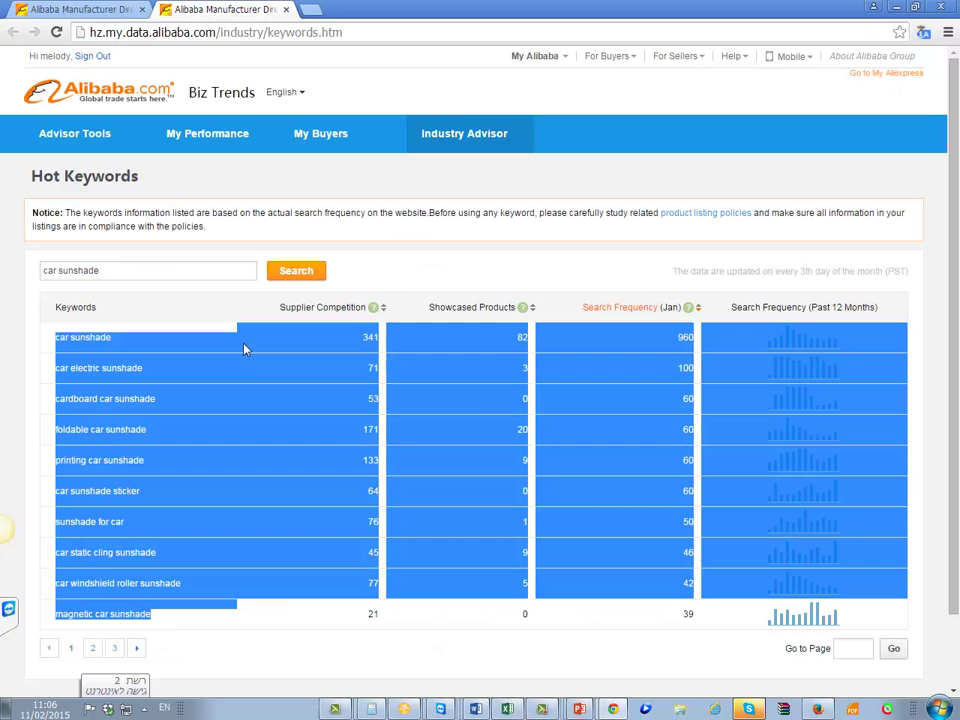
Paste page 2 car sunshade keywords at A11 and delete the extra numeric columns B through P.
{"action": "left_click", "coordinate": [515, 627]}
{"action": "scroll", "coordinate": [497, 651], "scroll_direction": "down", "scroll_amount": 1}
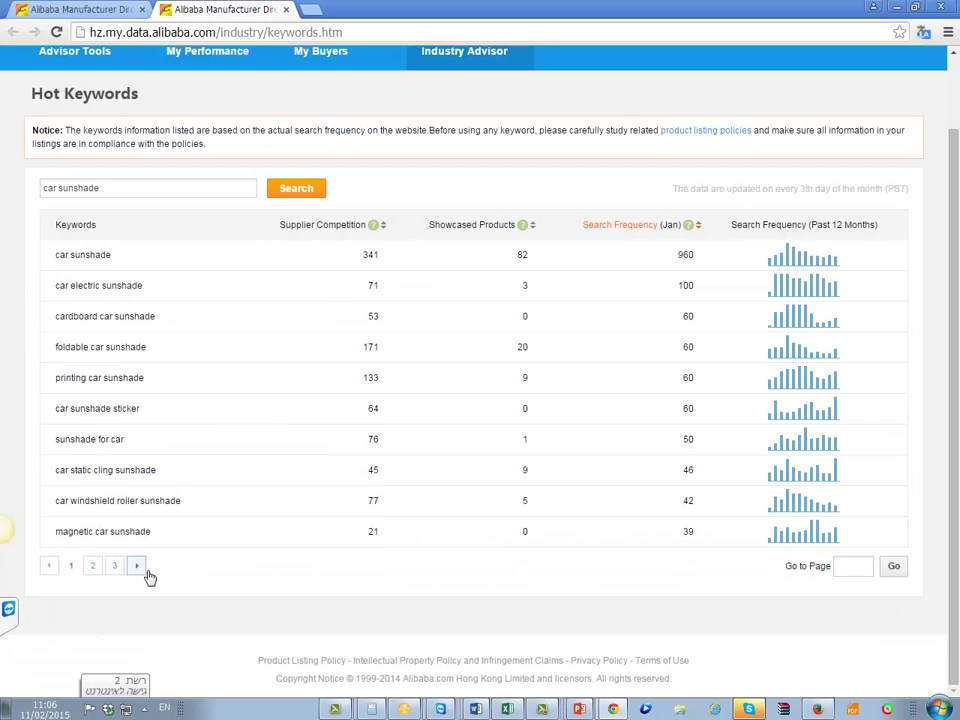
{"action": "left_click", "coordinate": [93, 567]}
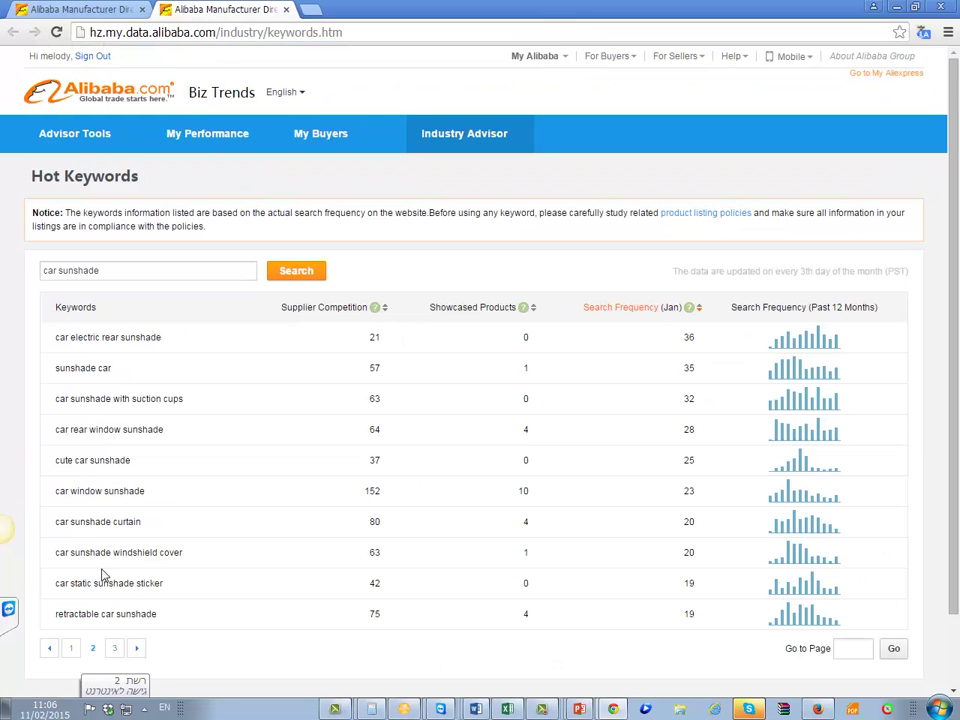
{"action": "left_click_drag", "start_coordinate": [169, 622], "coordinate": [61, 340]}
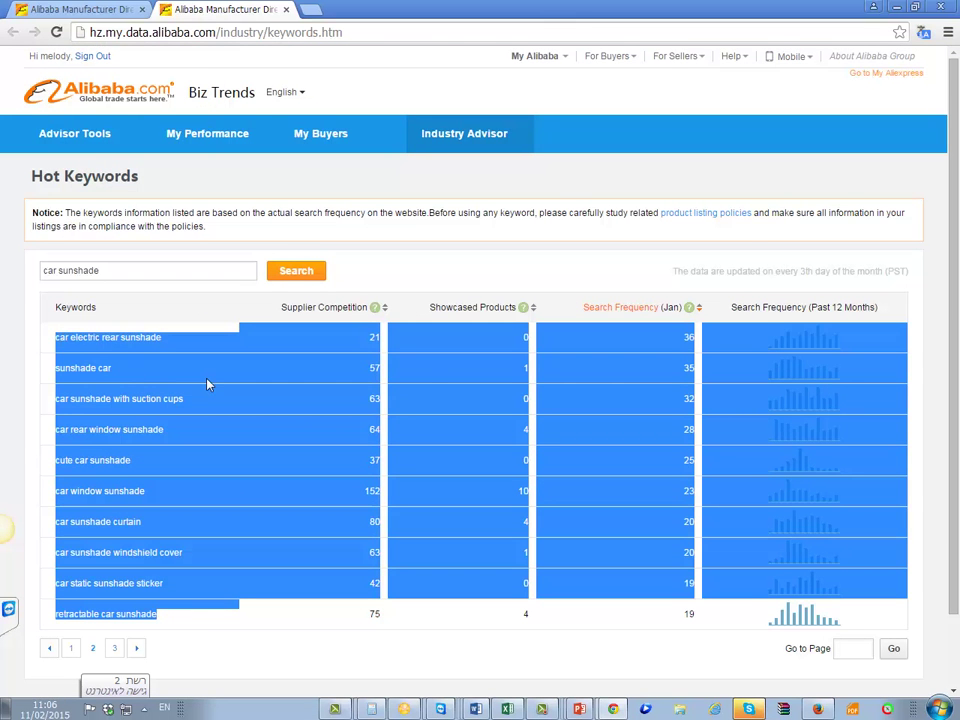
{"action": "key", "text": "alt+Tab"}
{"action": "left_click", "coordinate": [52, 329]}
{"action": "key", "text": "ctrl+v"}
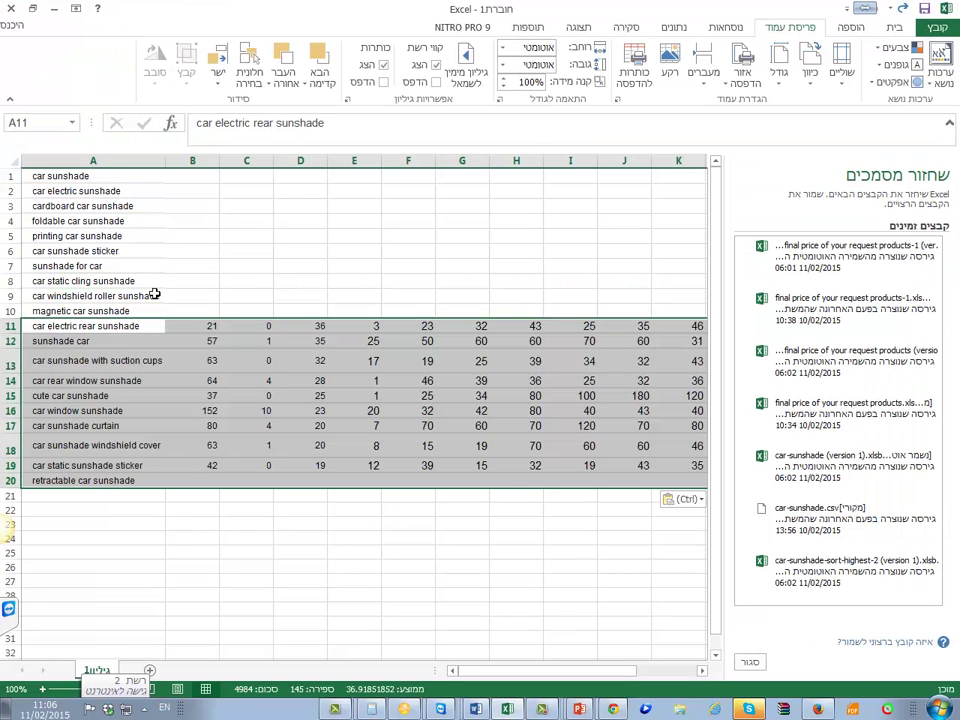
{"action": "left_click_drag", "start_coordinate": [193, 160], "coordinate": [600, 215]}
{"action": "right_click", "coordinate": [588, 205]}
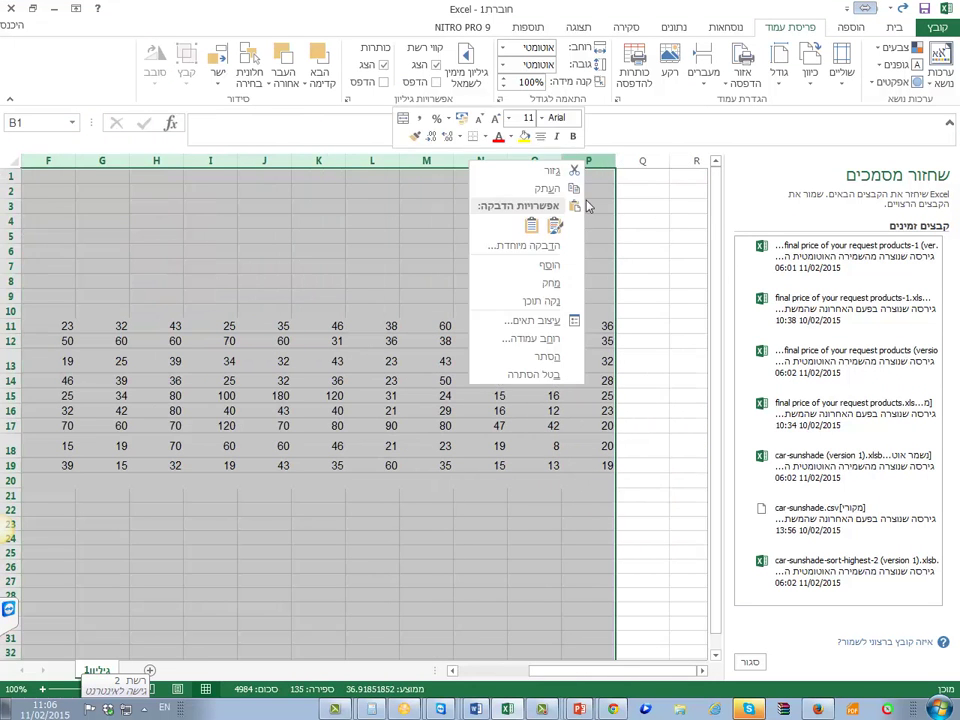
{"action": "left_click", "coordinate": [550, 283]}
{"action": "left_click", "coordinate": [268, 345]}
{"action": "left_click_drag", "start_coordinate": [270, 350], "coordinate": [103, 368]}
{"action": "left_click", "coordinate": [95, 381]}
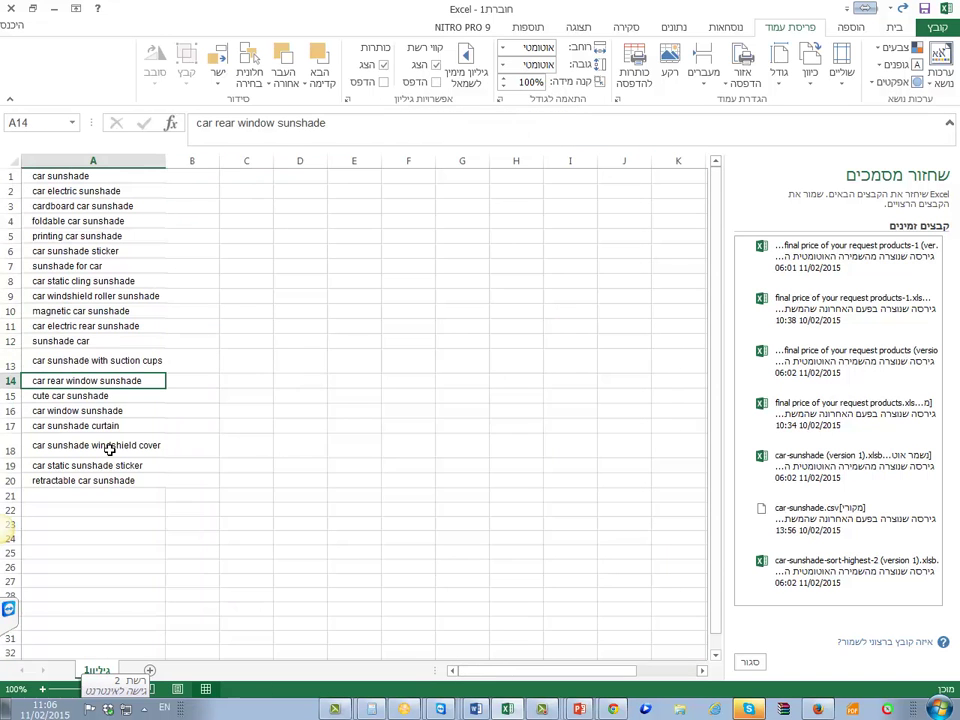
Append the page 3 car sunshade keywords starting at cell A21.
{"action": "key", "text": "alt+Tab"}
{"action": "scroll", "coordinate": [320, 580], "scroll_direction": "down", "scroll_amount": 2}
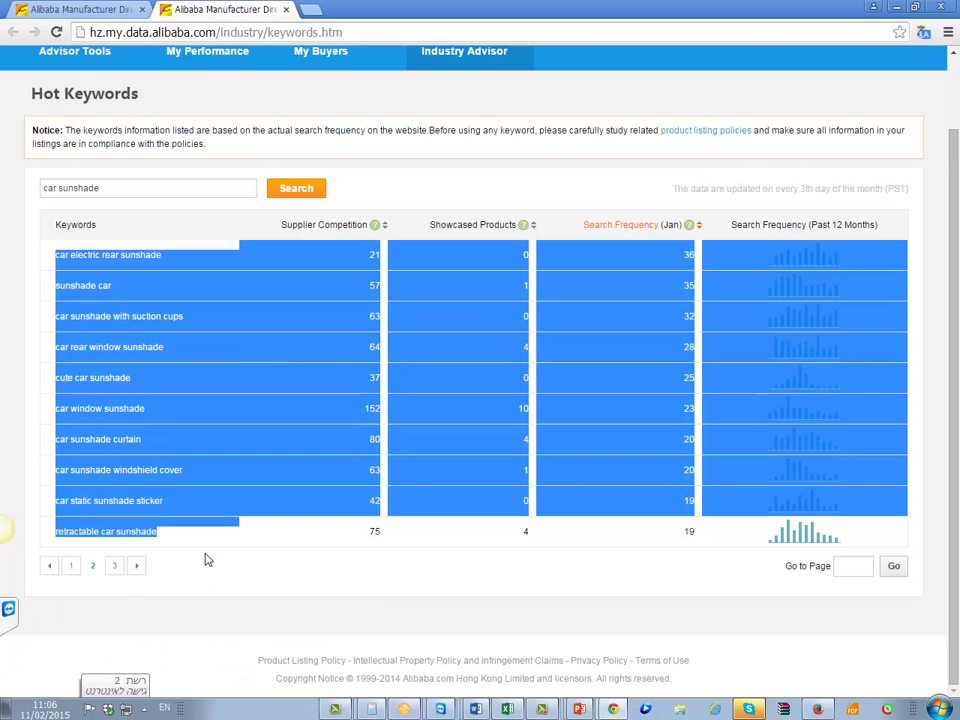
{"action": "left_click", "coordinate": [136, 565]}
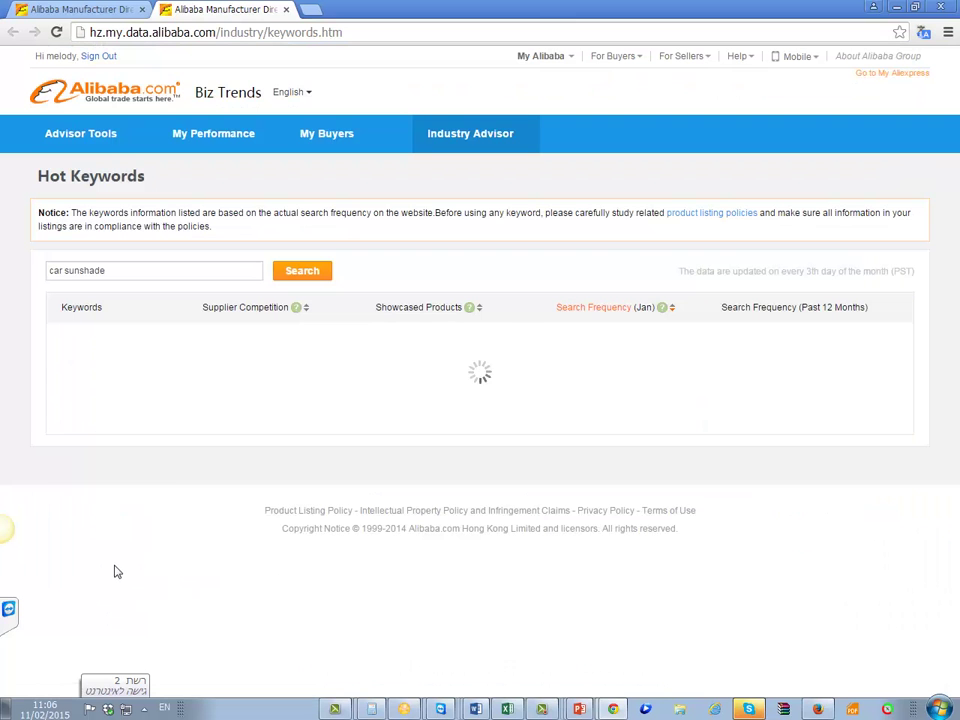
{"action": "left_click_drag", "start_coordinate": [174, 464], "coordinate": [63, 337]}
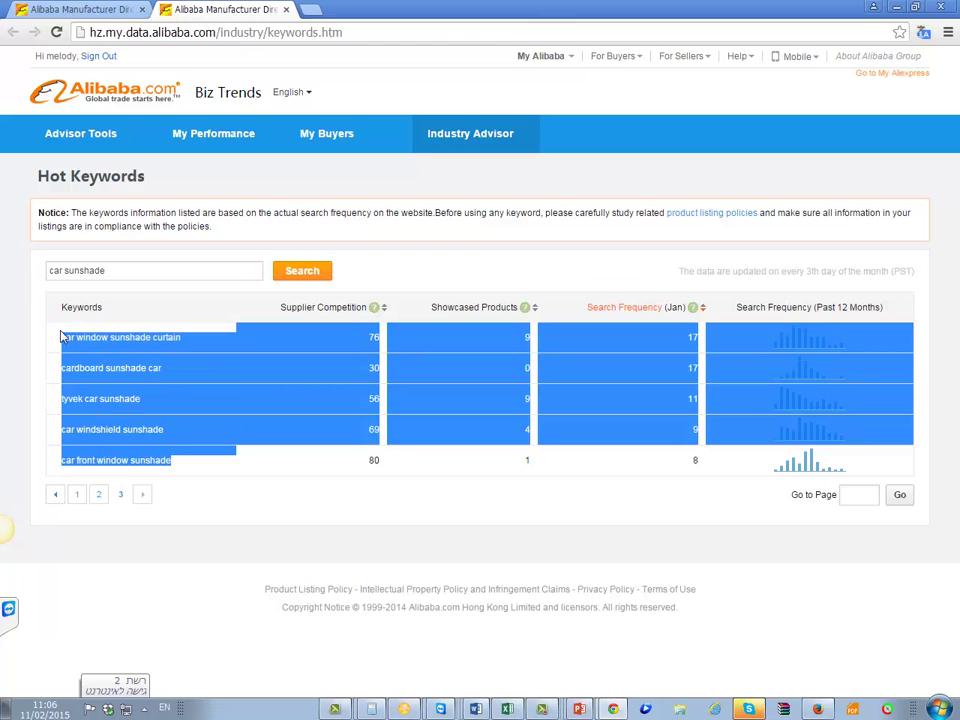
{"action": "key", "text": "ctrl+c"}
{"action": "key", "text": "alt+Tab"}
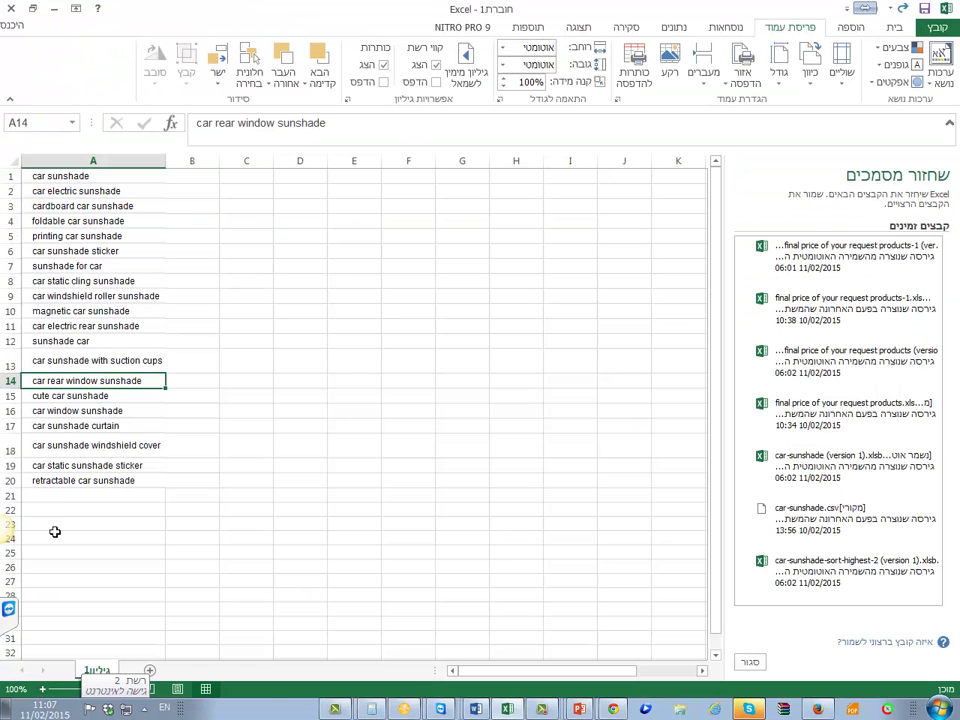
{"action": "left_click", "coordinate": [57, 502]}
{"action": "key", "text": "ctrl+v"}
{"action": "key", "text": "alt+Tab"}
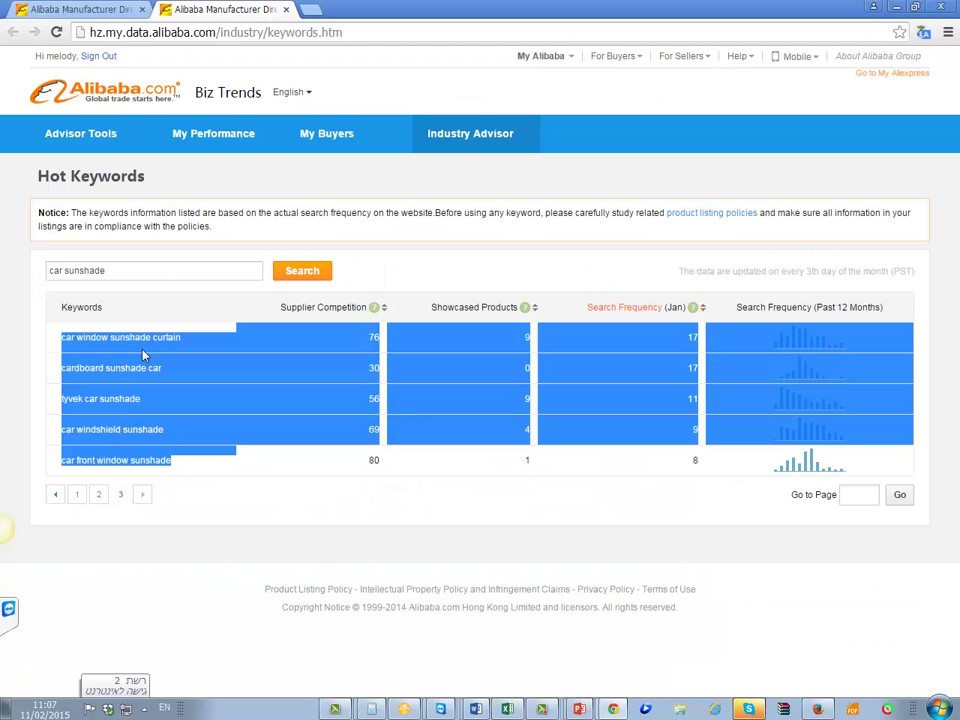
{"action": "left_click", "coordinate": [70, 276]}
{"action": "double_click", "coordinate": [56, 270]}
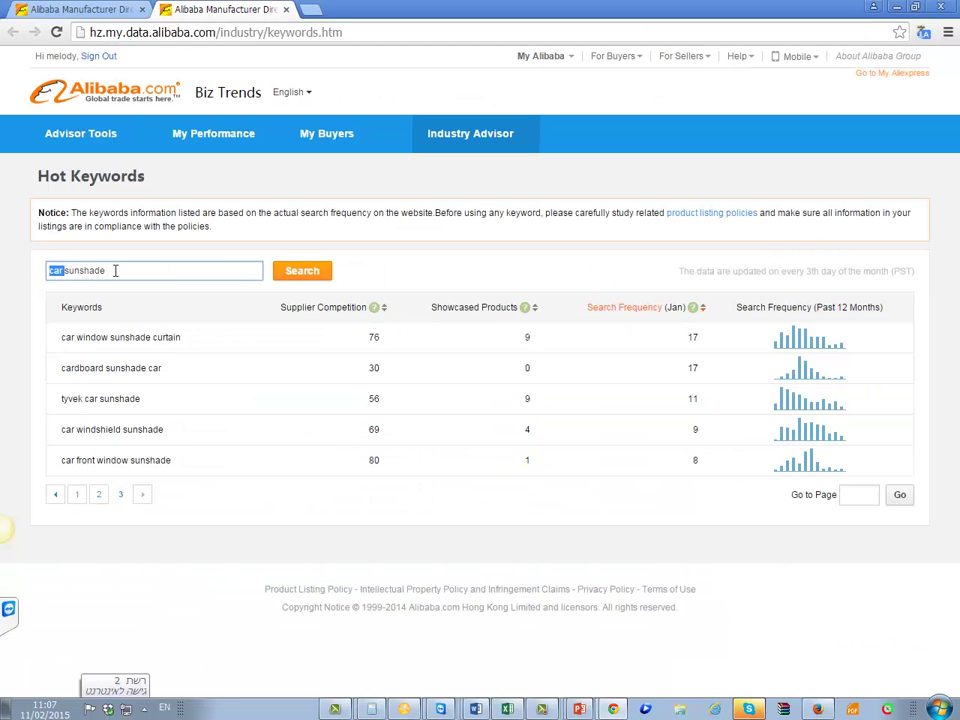
Search Hot Keywords for 'sun shade' and paste page 1 keywords at A26.
{"action": "key", "text": "Delete"}
{"action": "left_click", "coordinate": [299, 276]}
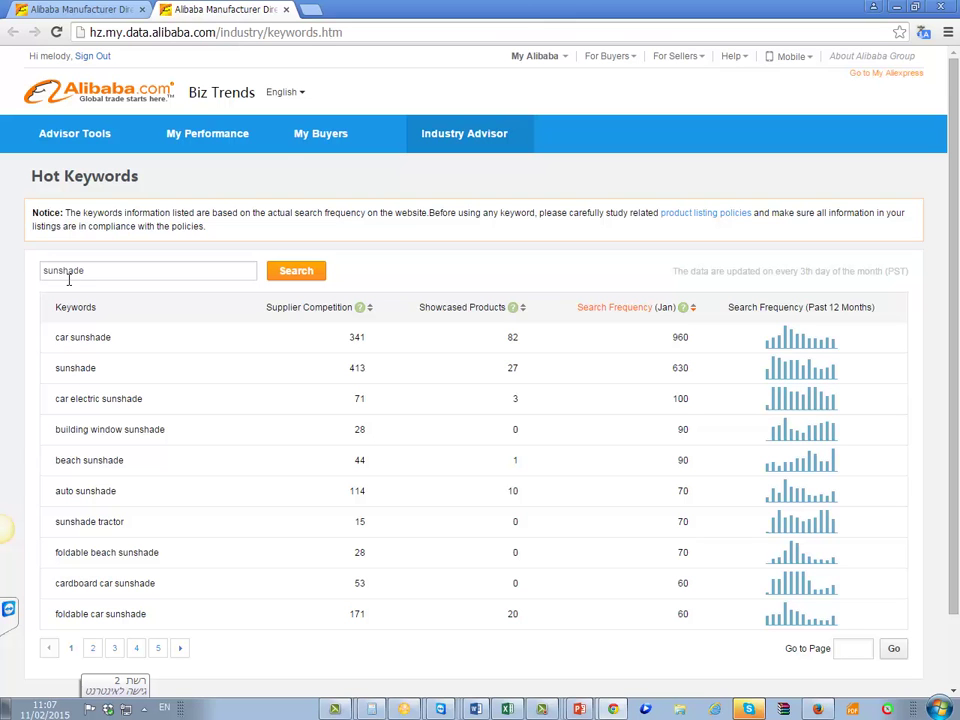
{"action": "left_click", "coordinate": [60, 274]}
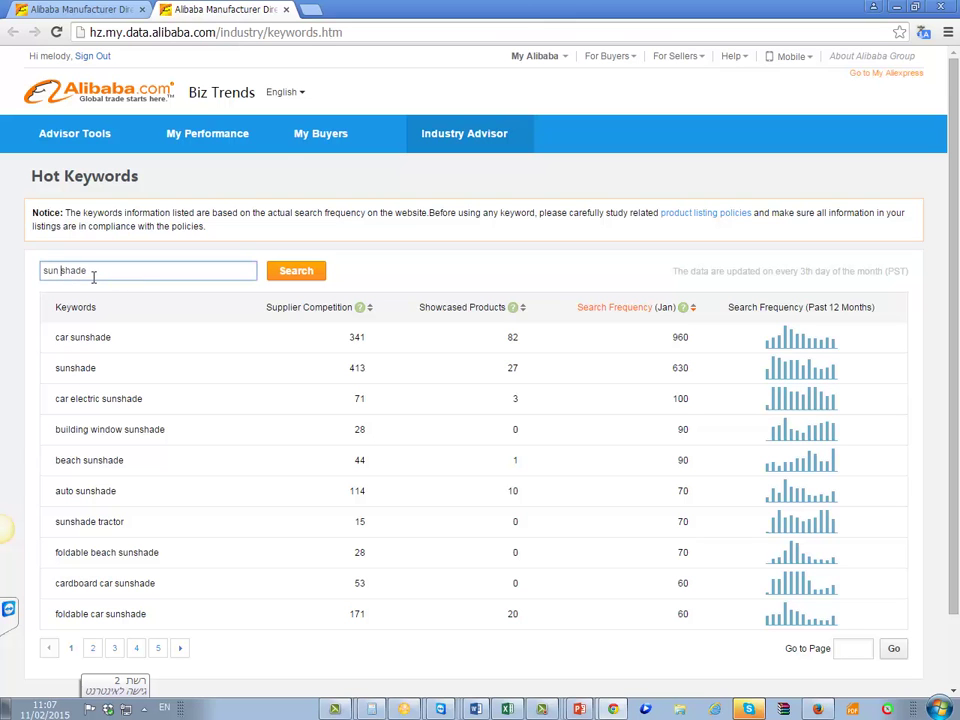
{"action": "left_click", "coordinate": [287, 278]}
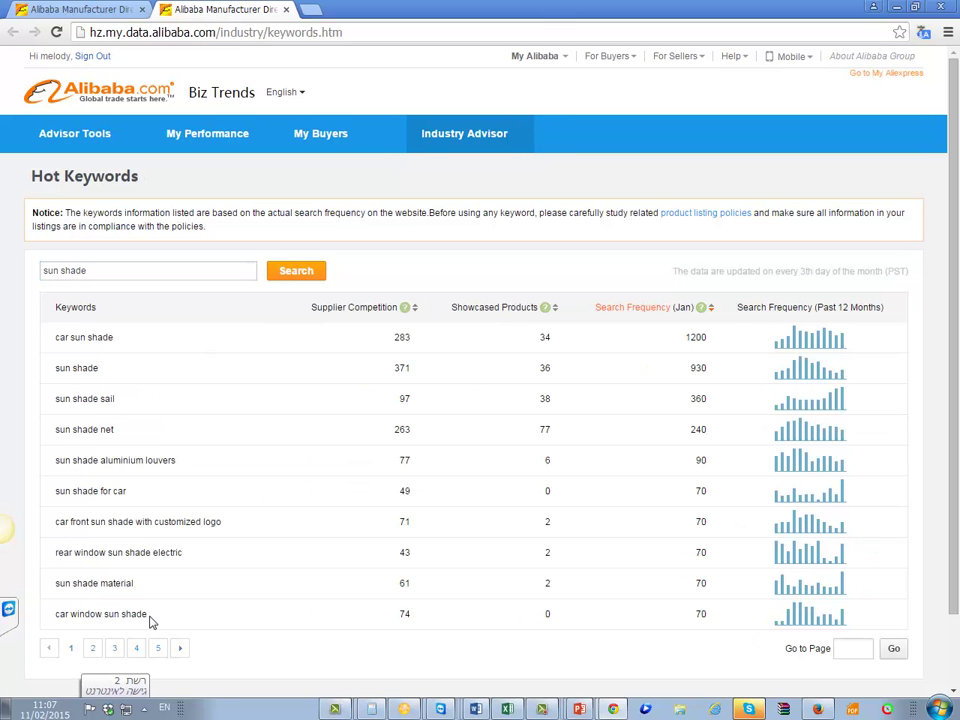
{"action": "left_click_drag", "start_coordinate": [149, 617], "coordinate": [62, 348]}
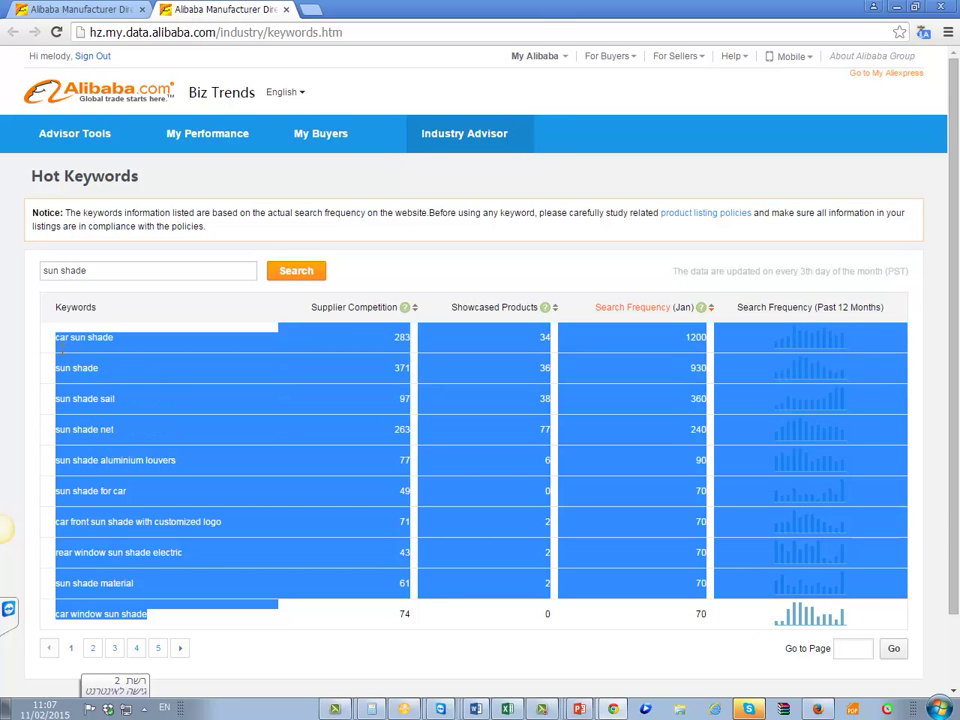
{"action": "key", "text": "ctrl+c"}
{"action": "key", "text": "alt+Tab"}
{"action": "left_click", "coordinate": [77, 570]}
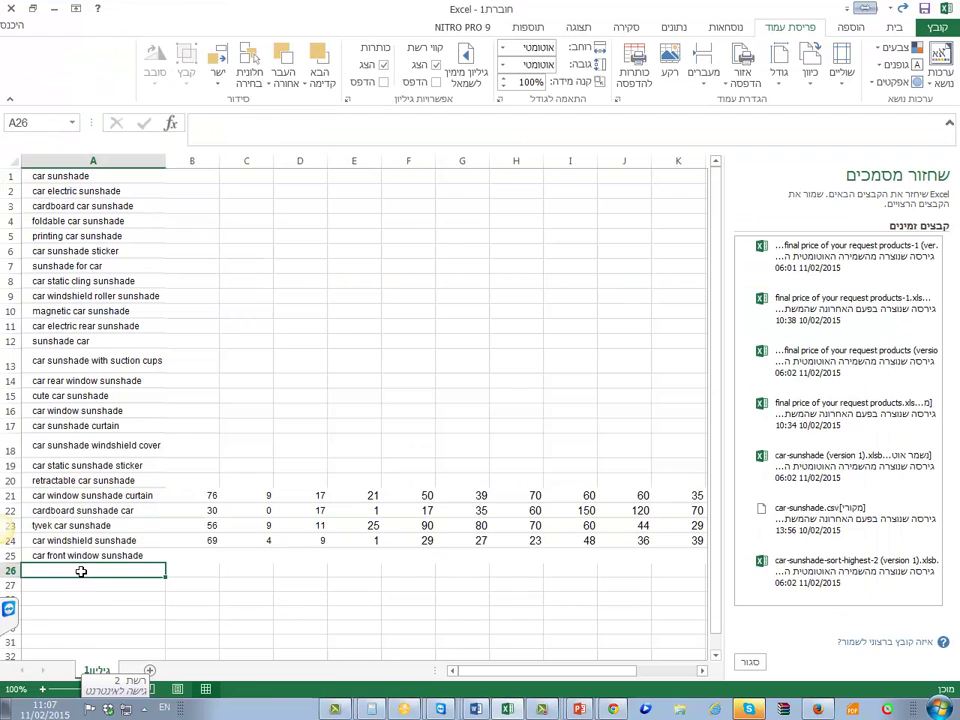
{"action": "key", "text": "ctrl+v"}
{"action": "key", "text": "alt+Tab"}
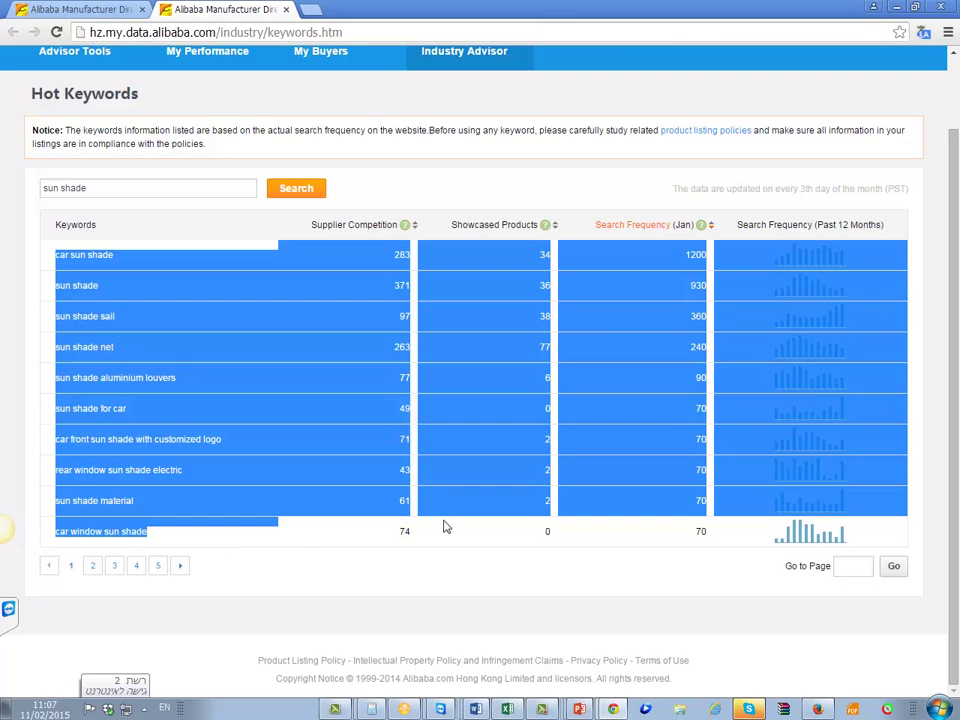
Paste the page 2 sun shade keywords into rows 36–45.
{"action": "left_click", "coordinate": [92, 566]}
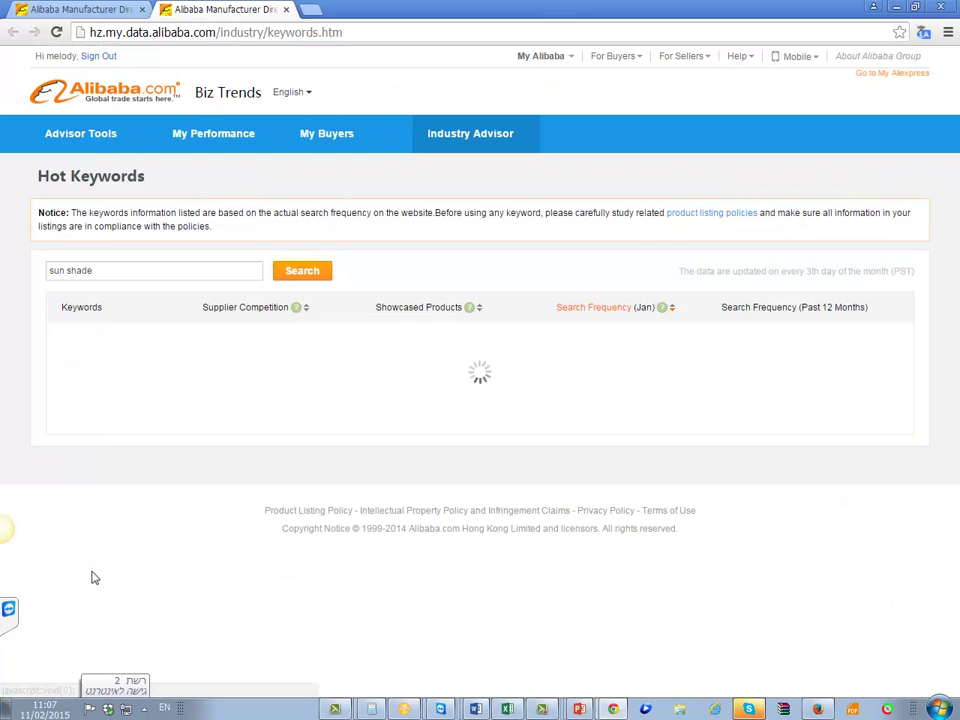
{"action": "left_click_drag", "start_coordinate": [152, 617], "coordinate": [62, 350]}
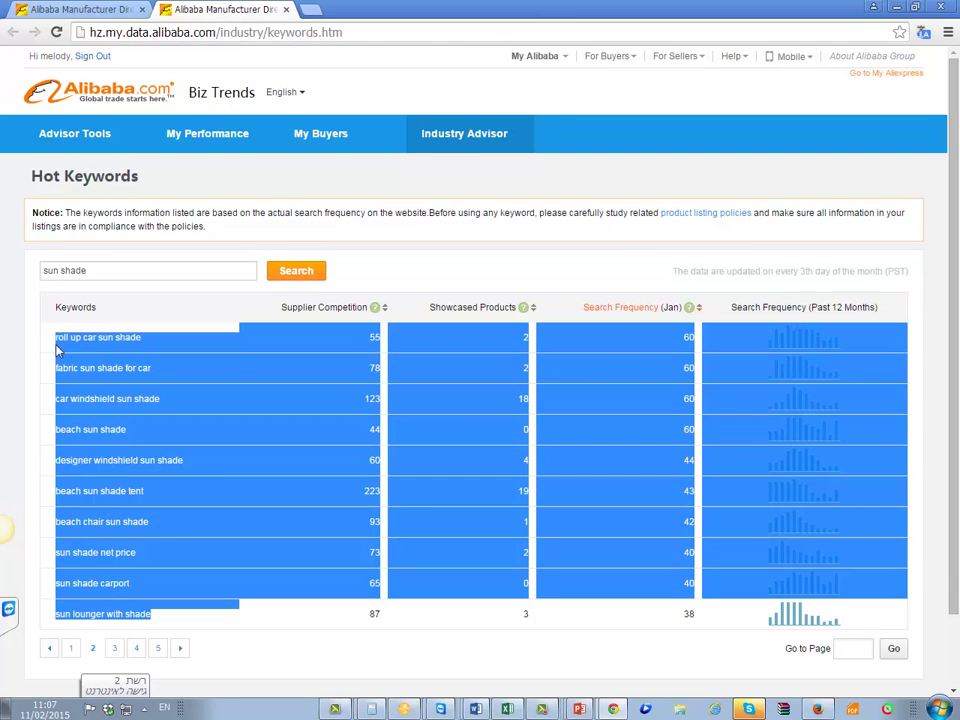
{"action": "key", "text": "alt+Tab"}
{"action": "scroll", "coordinate": [108, 591], "scroll_direction": "down", "scroll_amount": 3}
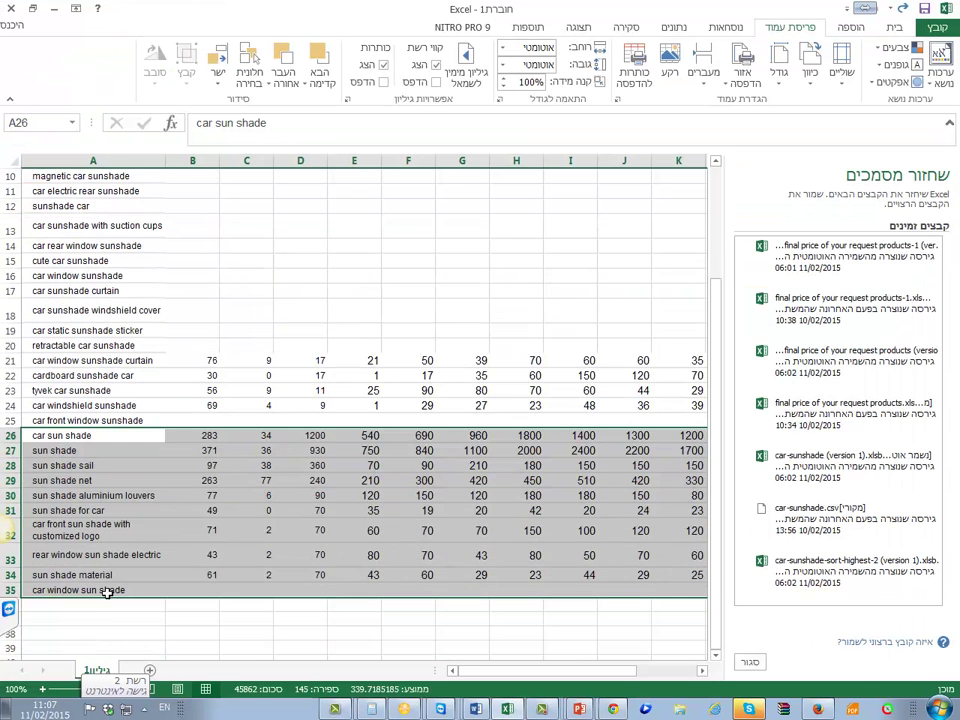
{"action": "left_click", "coordinate": [100, 605]}
{"action": "key", "text": "ctrl+v"}
{"action": "scroll", "coordinate": [107, 600], "scroll_direction": "down", "scroll_amount": 3}
{"action": "key", "text": "alt+Tab"}
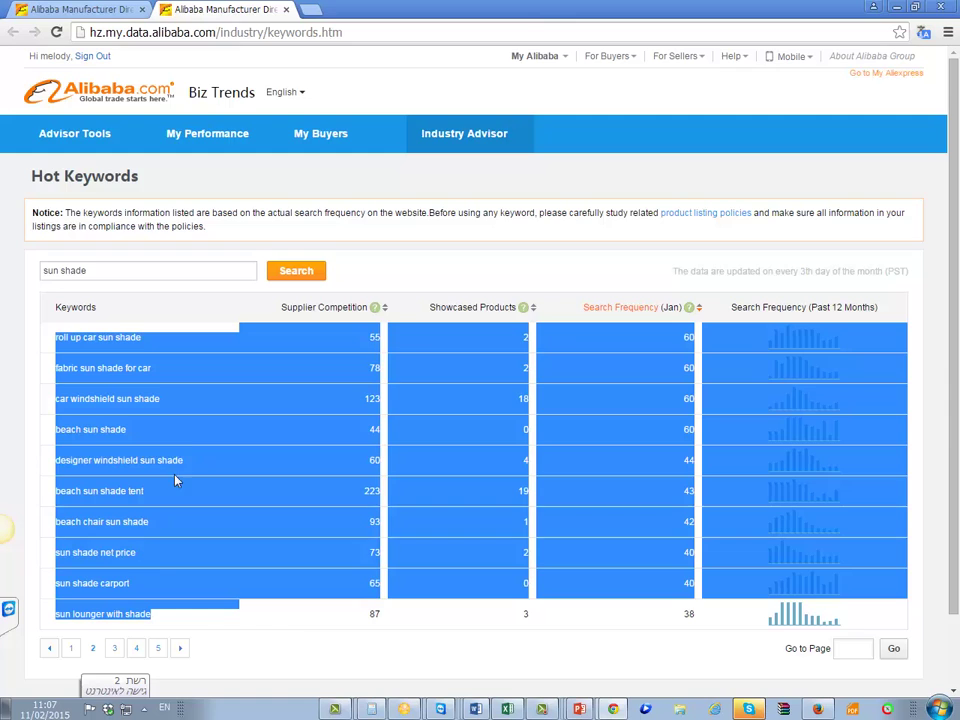
Paste the page 3 sun shade keywords into rows 46–55.
{"action": "left_click", "coordinate": [114, 648]}
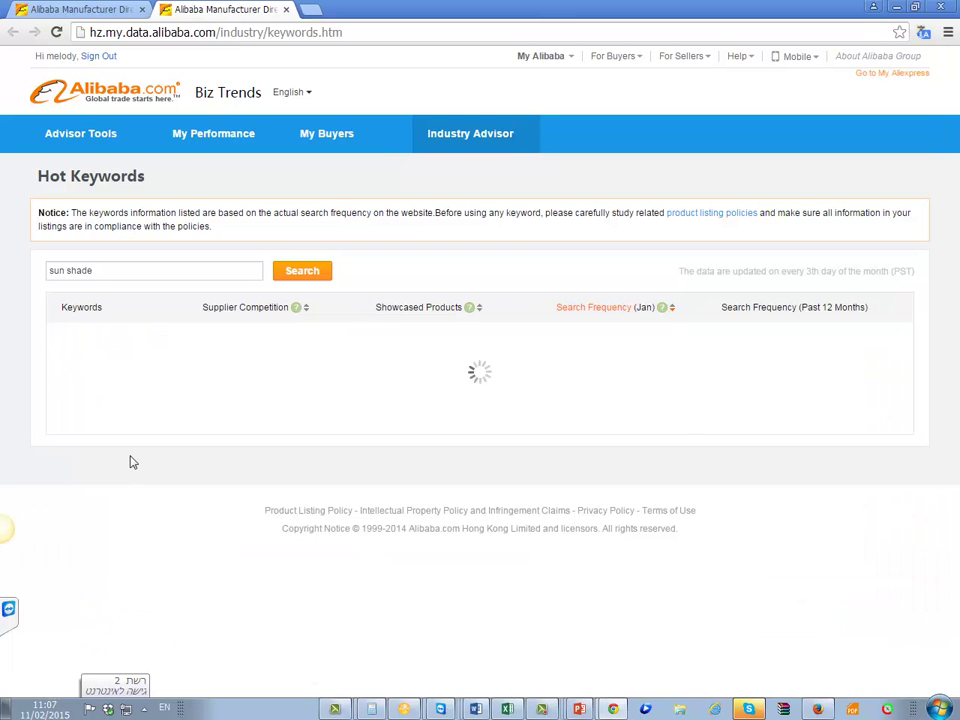
{"action": "scroll", "coordinate": [133, 460], "scroll_direction": "down", "scroll_amount": 1}
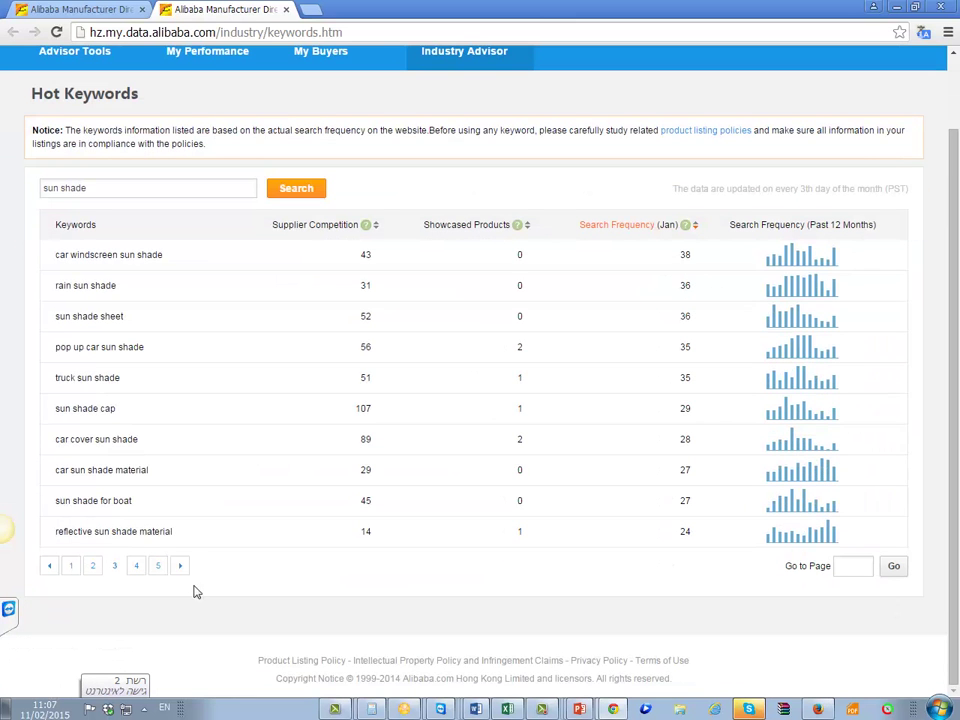
{"action": "left_click_drag", "start_coordinate": [182, 536], "coordinate": [54, 271]}
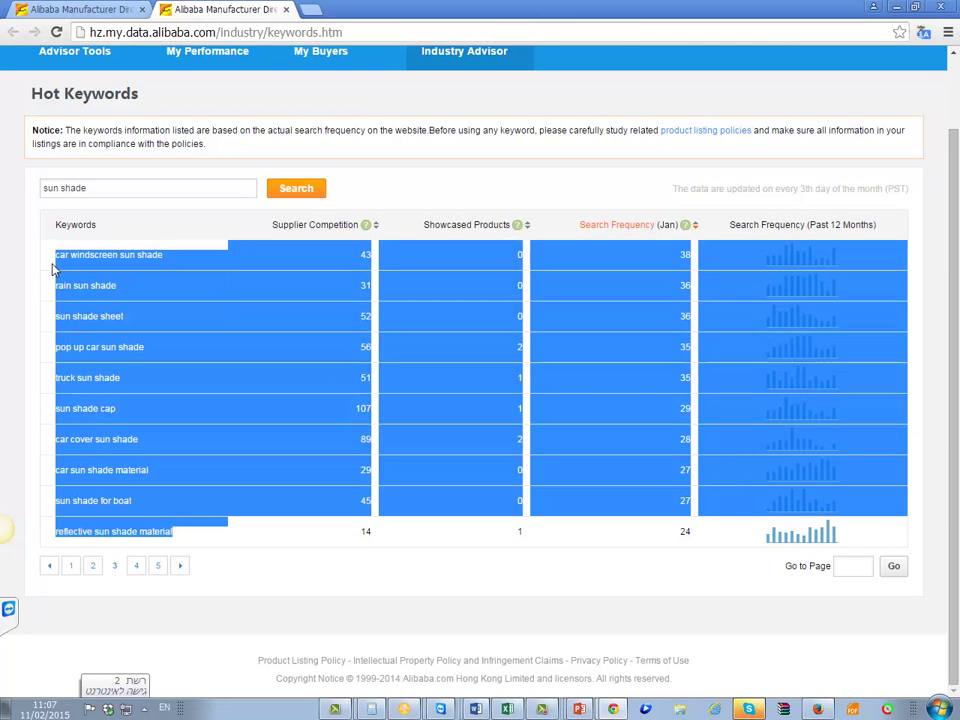
{"action": "key", "text": "ctrl+c"}
{"action": "key", "text": "alt+Tab"}
{"action": "scroll", "coordinate": [120, 450], "scroll_direction": "down", "scroll_amount": 5}
{"action": "left_click", "coordinate": [90, 430]}
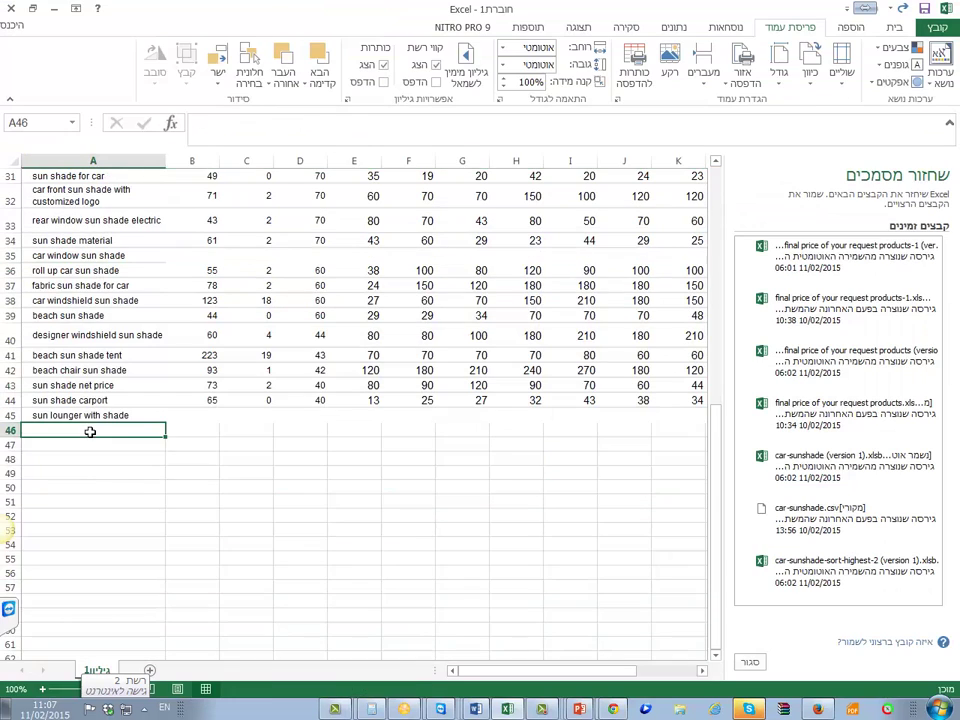
{"action": "key", "text": "ctrl+v"}
{"action": "key", "text": "alt+Tab"}
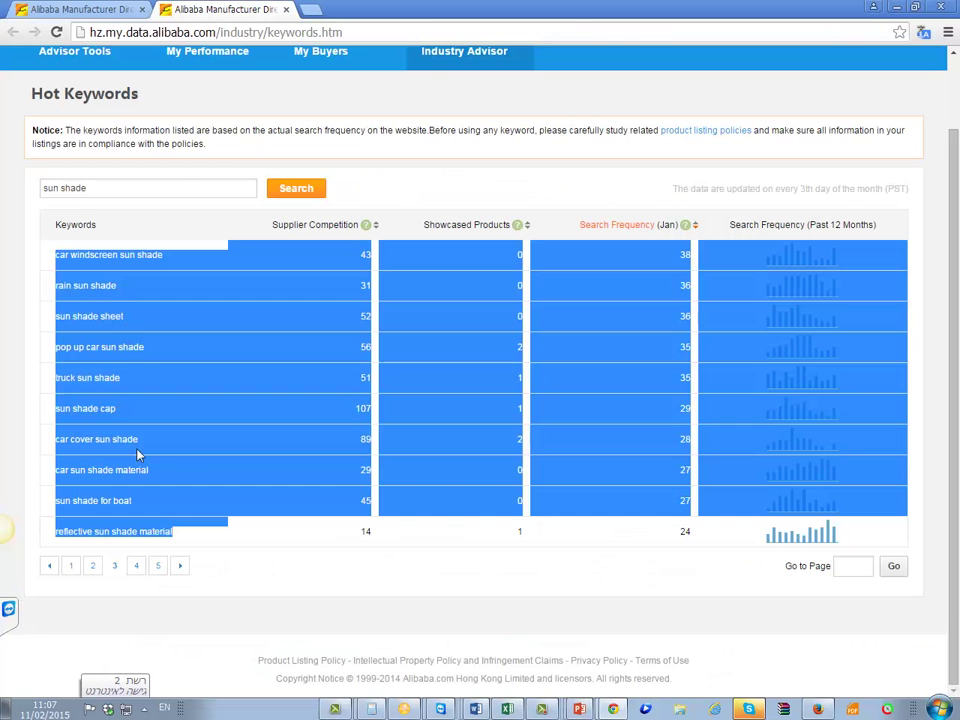
Paste the page 4 sun shade keywords into rows 56–65.
{"action": "left_click", "coordinate": [137, 566]}
{"action": "scroll", "coordinate": [178, 475], "scroll_direction": "down", "scroll_amount": 1}
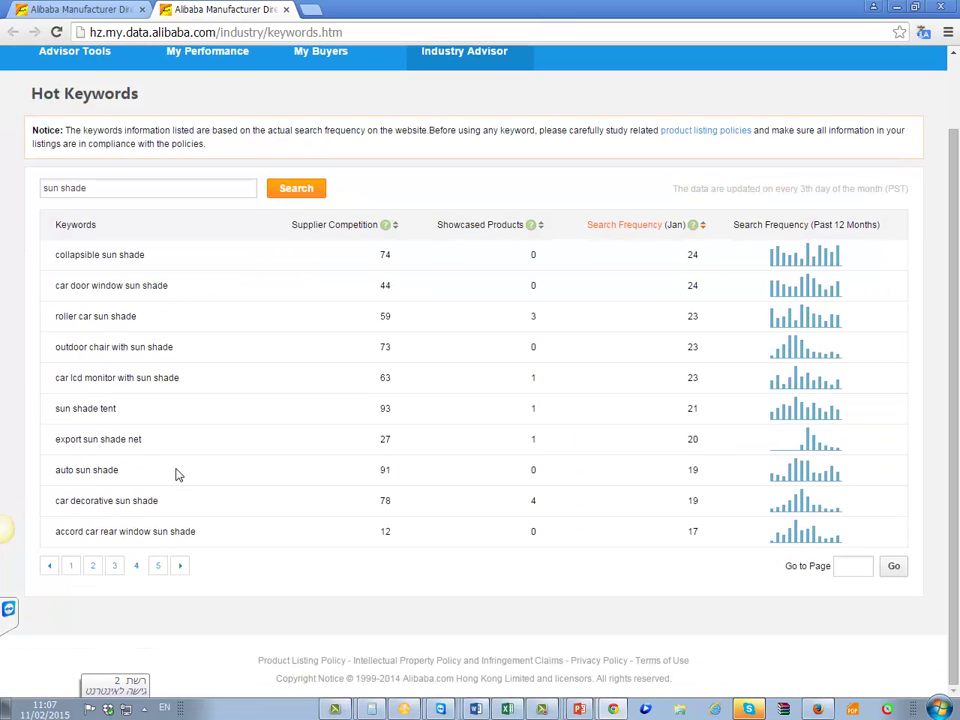
{"action": "left_click_drag", "start_coordinate": [197, 537], "coordinate": [60, 268]}
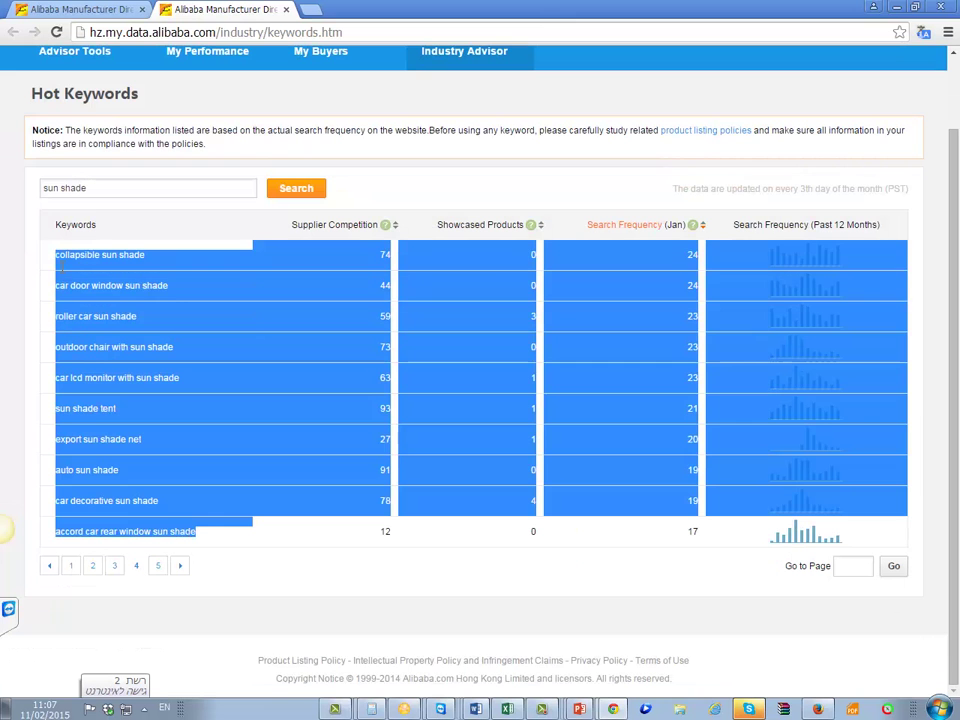
{"action": "key", "text": "alt+Tab"}
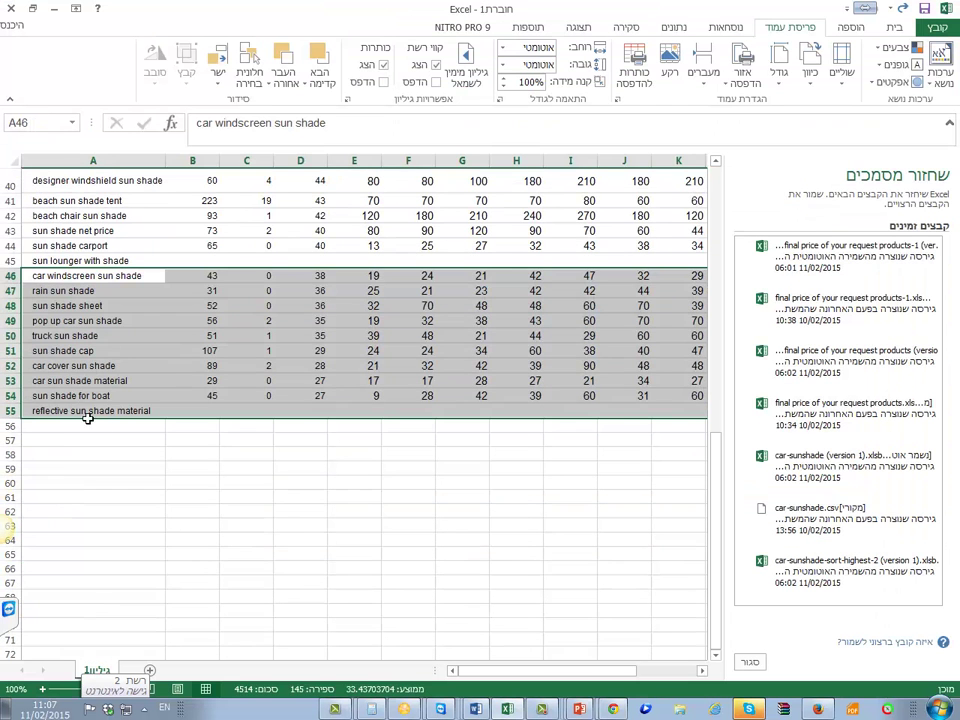
{"action": "left_click", "coordinate": [91, 427]}
{"action": "key", "text": "ctrl+v"}
{"action": "key", "text": "alt+Tab"}
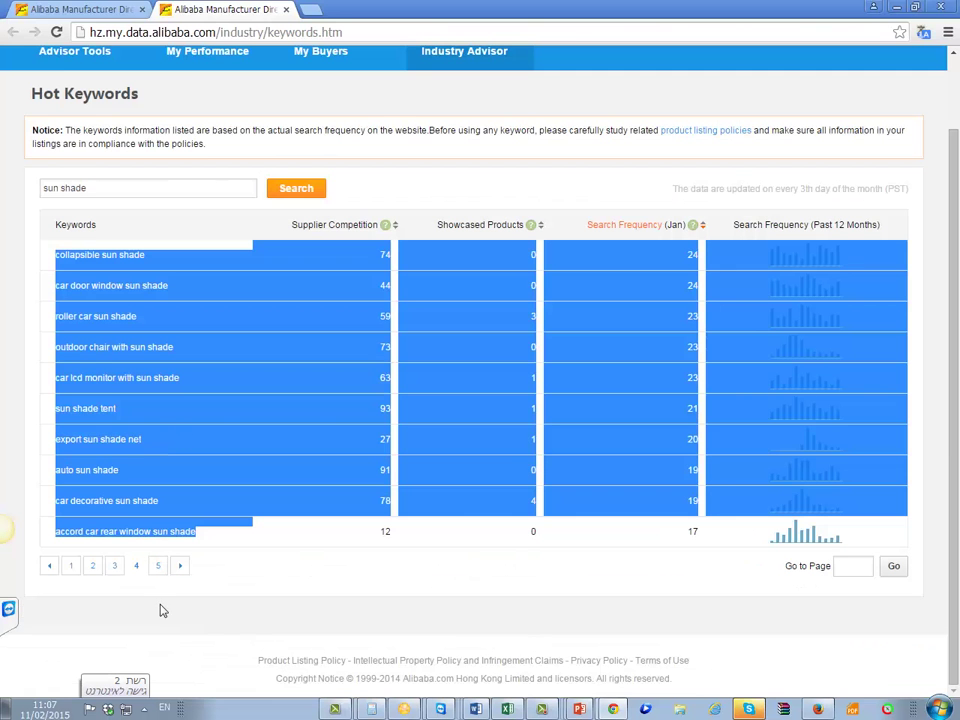
Paste the page 5 sun shade keywords starting at A66.
{"action": "left_click", "coordinate": [159, 566]}
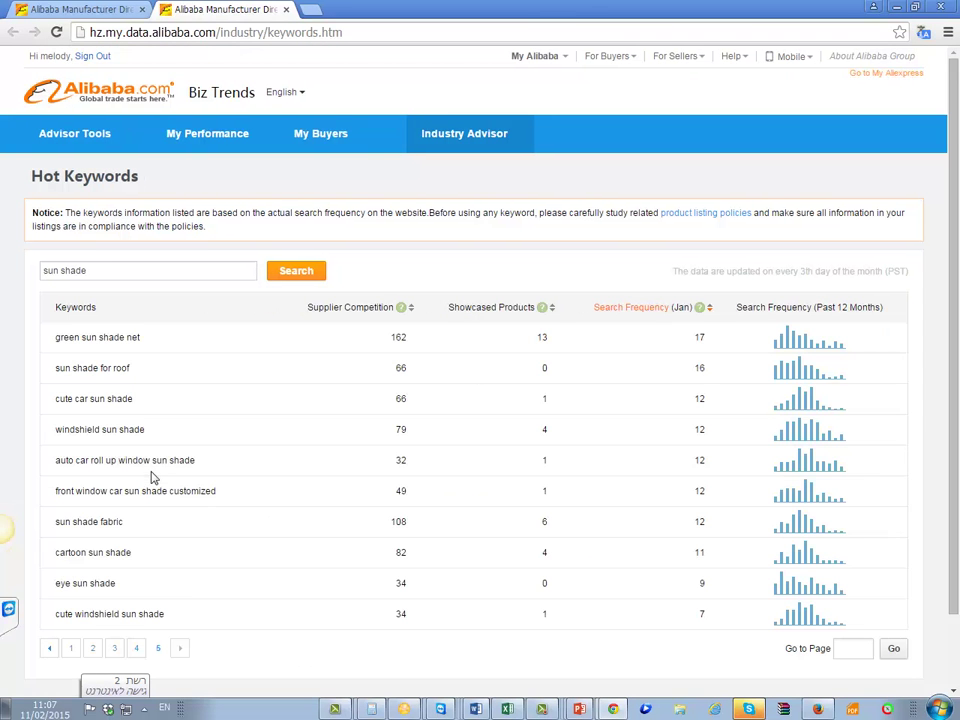
{"action": "left_click_drag", "start_coordinate": [176, 618], "coordinate": [66, 338]}
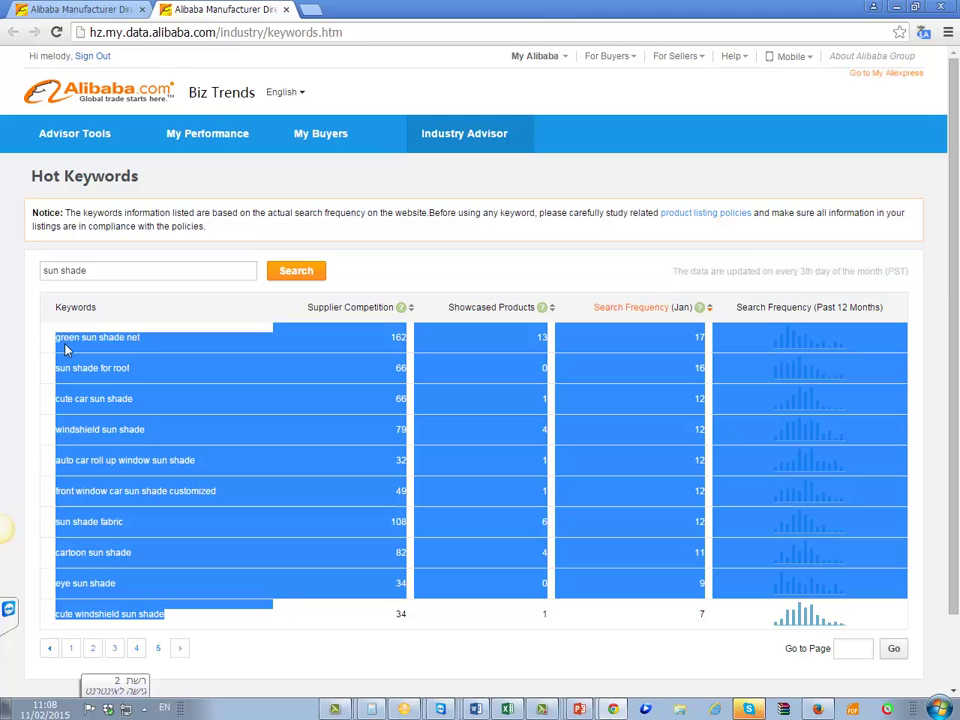
{"action": "key", "text": "alt+Tab"}
{"action": "left_click", "coordinate": [86, 495]}
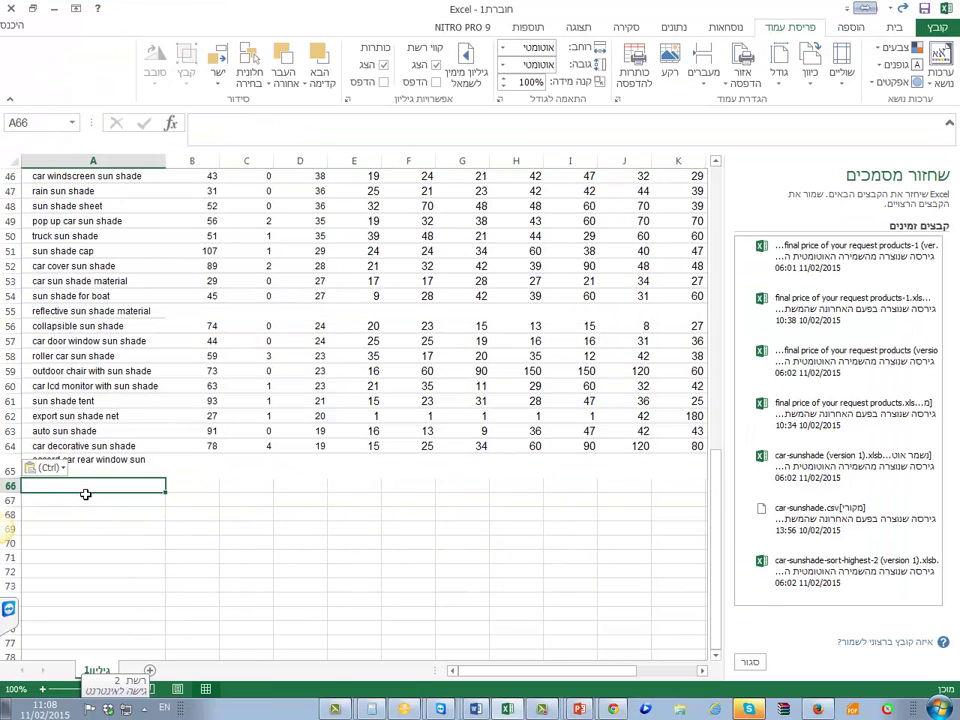
{"action": "key", "text": "ctrl+v"}
{"action": "key", "text": "alt+Tab"}
{"action": "left_click_drag", "start_coordinate": [107, 279], "coordinate": [4, 266]}
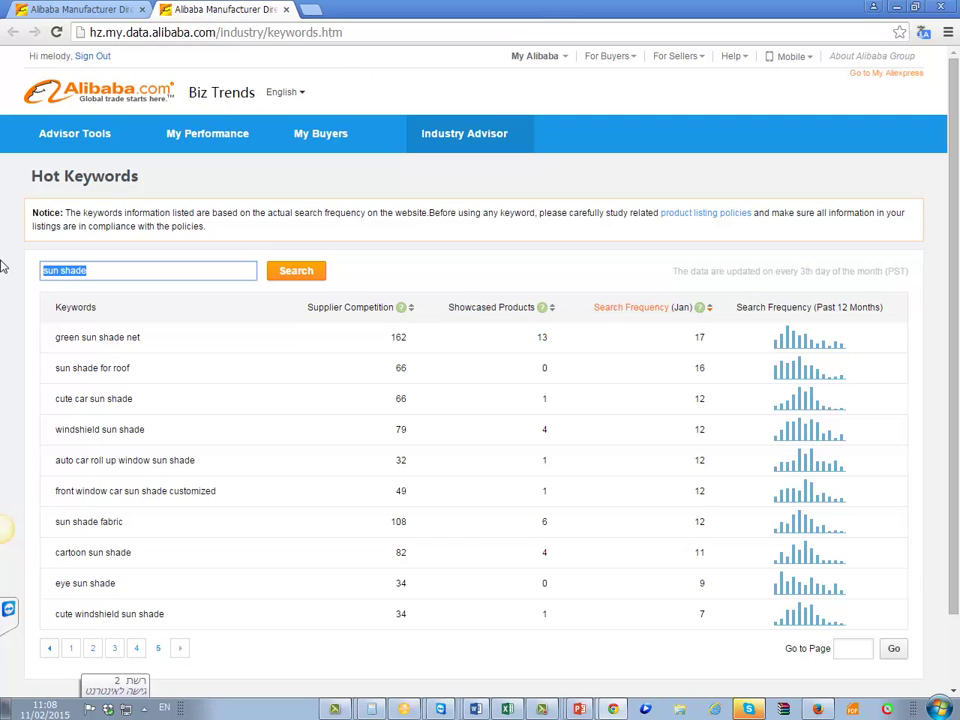
Search for 'auto shade' and paste its keyword results at A76.
{"action": "type", "text": "auto"}
{"action": "left_click", "coordinate": [297, 270]}
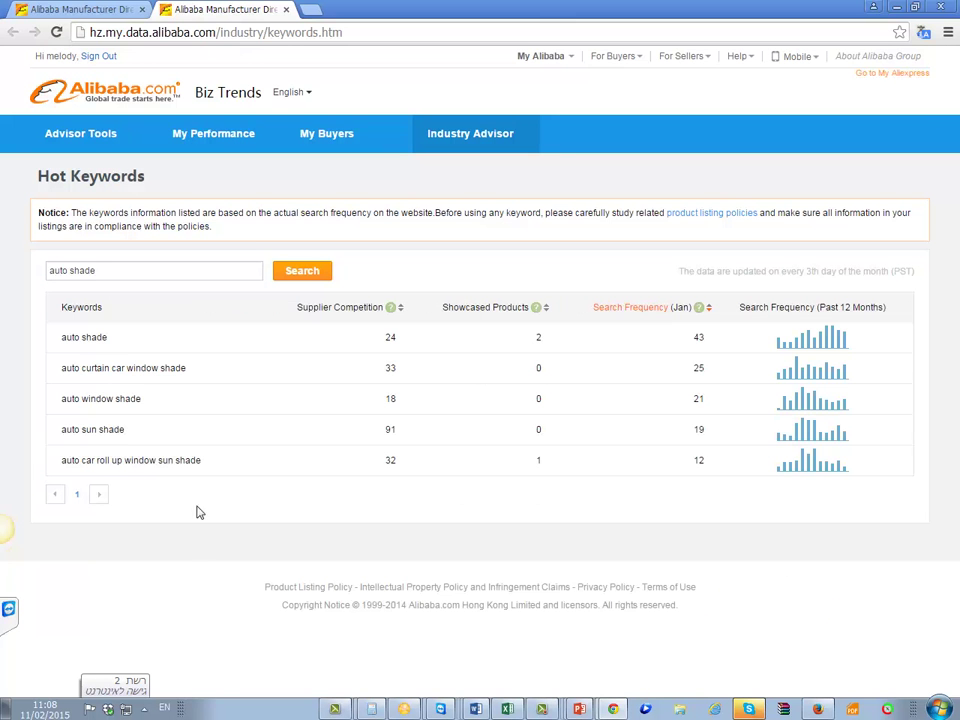
{"action": "left_click_drag", "start_coordinate": [202, 462], "coordinate": [60, 352]}
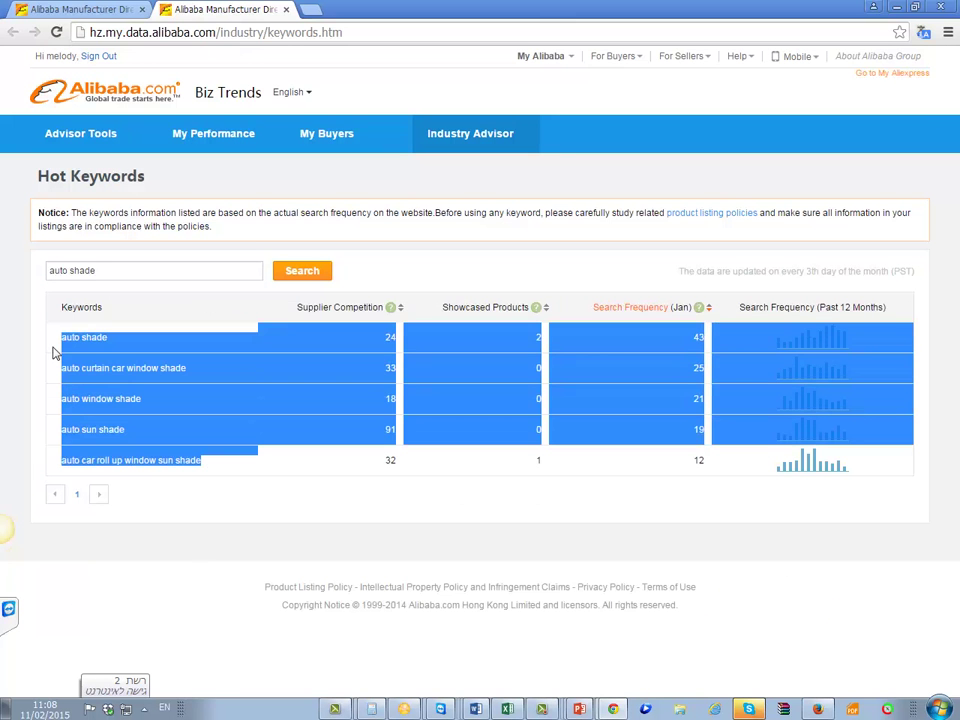
{"action": "key", "text": "alt+Tab"}
{"action": "scroll", "coordinate": [120, 500], "scroll_direction": "down", "scroll_amount": 2}
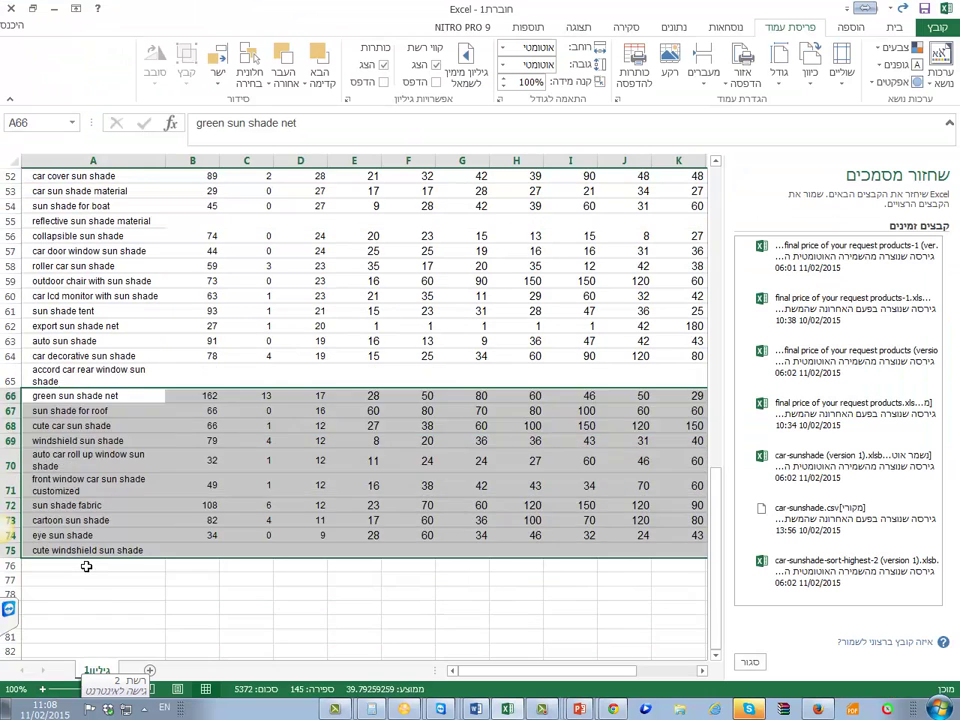
{"action": "left_click", "coordinate": [95, 580]}
{"action": "left_click", "coordinate": [95, 566]}
{"action": "key", "text": "ctrl+v"}
{"action": "key", "text": "alt+Tab"}
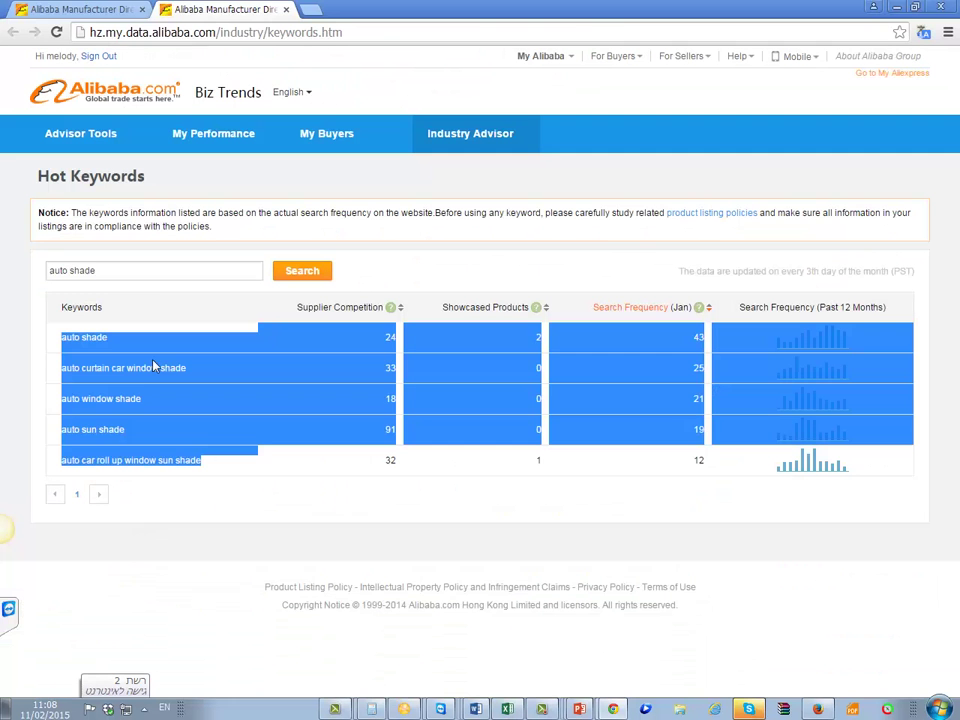
Search for 'sunshade auto' and paste its three keyword results at A81.
{"action": "left_click_drag", "start_coordinate": [150, 271], "coordinate": [6, 266]}
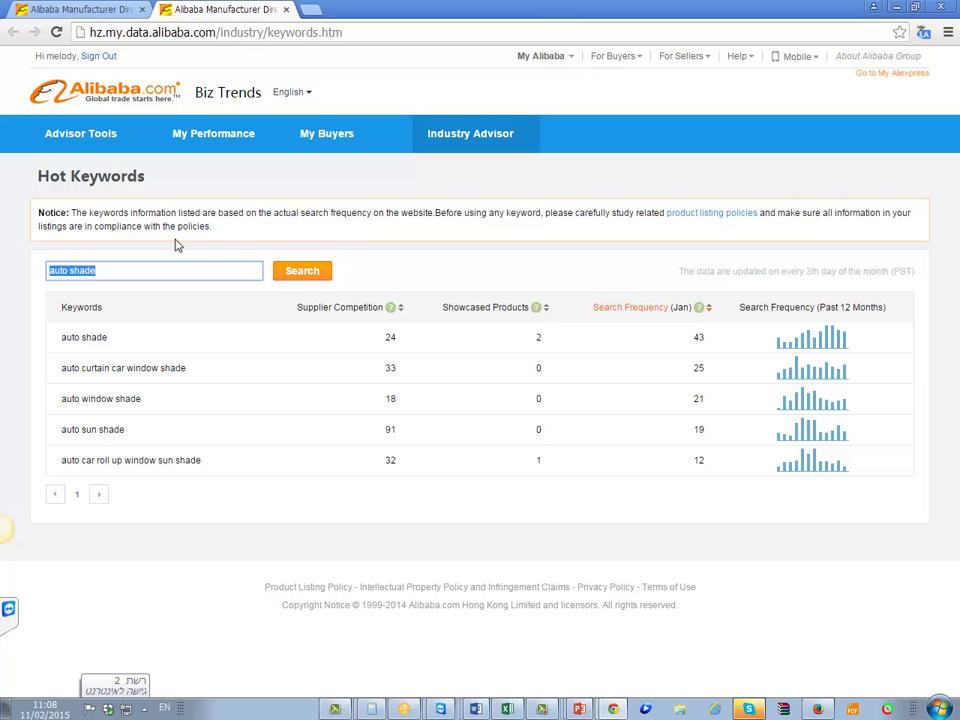
{"action": "type", "text": "sun"}
{"action": "left_click", "coordinate": [300, 275]}
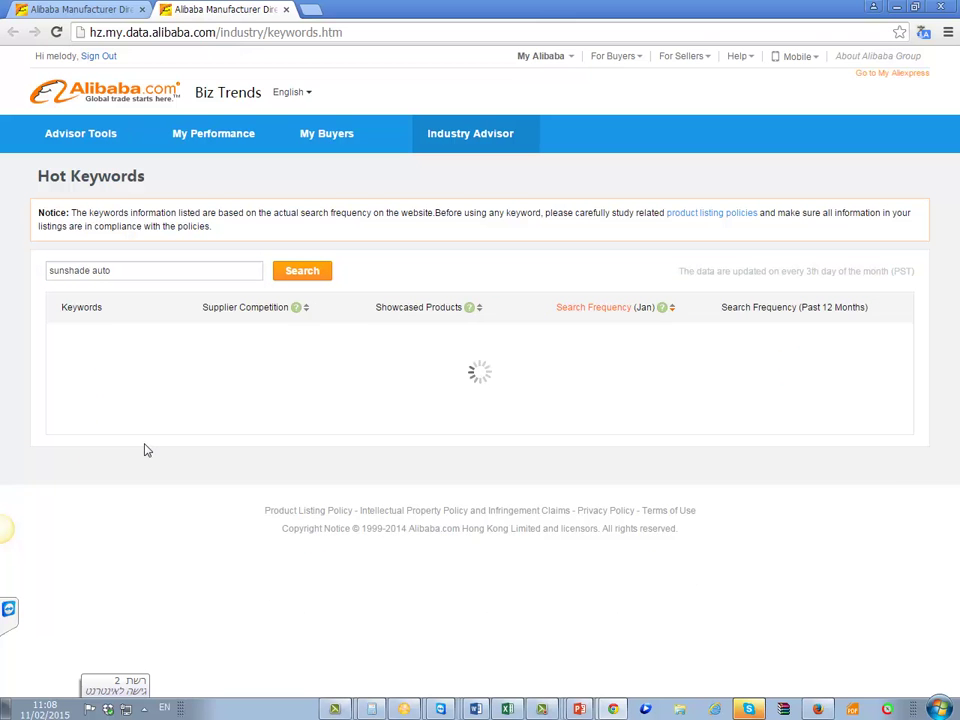
{"action": "left_click_drag", "start_coordinate": [183, 407], "coordinate": [60, 343]}
{"action": "key", "text": "ctrl+c"}
{"action": "key", "text": "alt+Tab"}
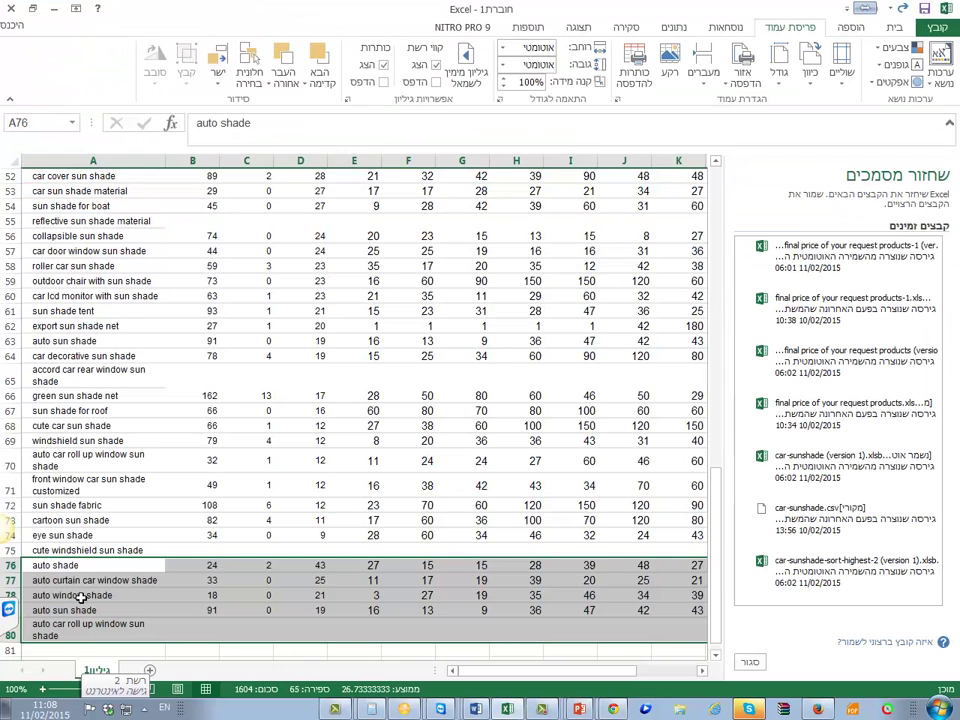
{"action": "scroll", "coordinate": [75, 560], "scroll_direction": "down", "scroll_amount": 1}
{"action": "left_click", "coordinate": [64, 605]}
{"action": "key", "text": "ctrl+v"}
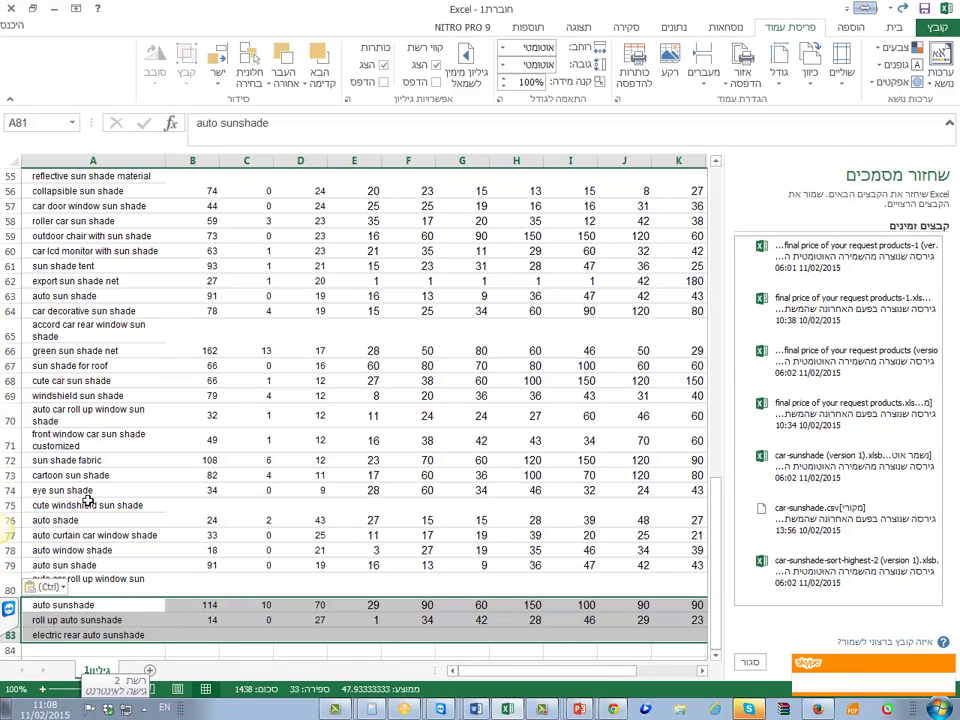
{"action": "key", "text": "alt+Tab"}
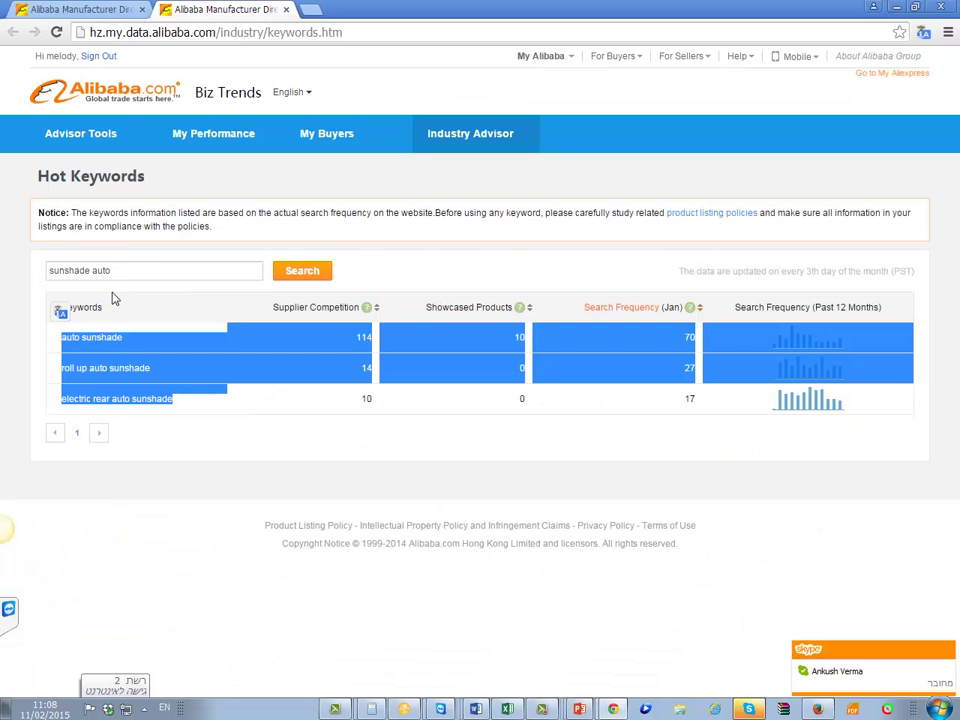
{"action": "left_click_drag", "start_coordinate": [122, 280], "coordinate": [100, 258]}
{"action": "type", "text": "sun shade"}
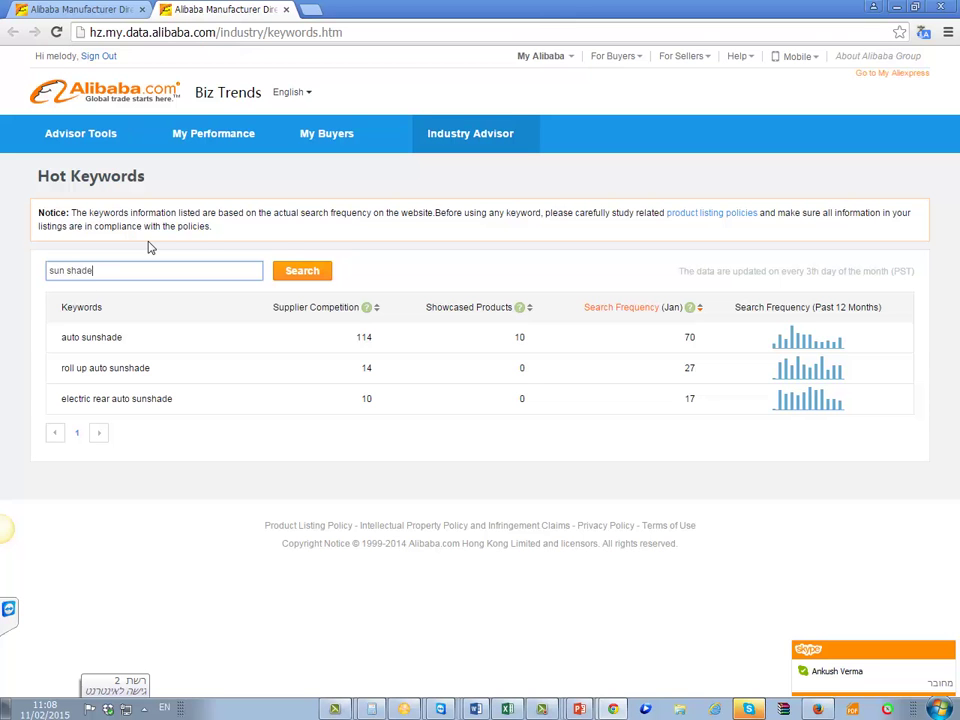
{"action": "type", "text": " car"}
Search 'sun shade car' and paste its first-page keyword rows into Excel at A84.
{"action": "left_click", "coordinate": [332, 278]}
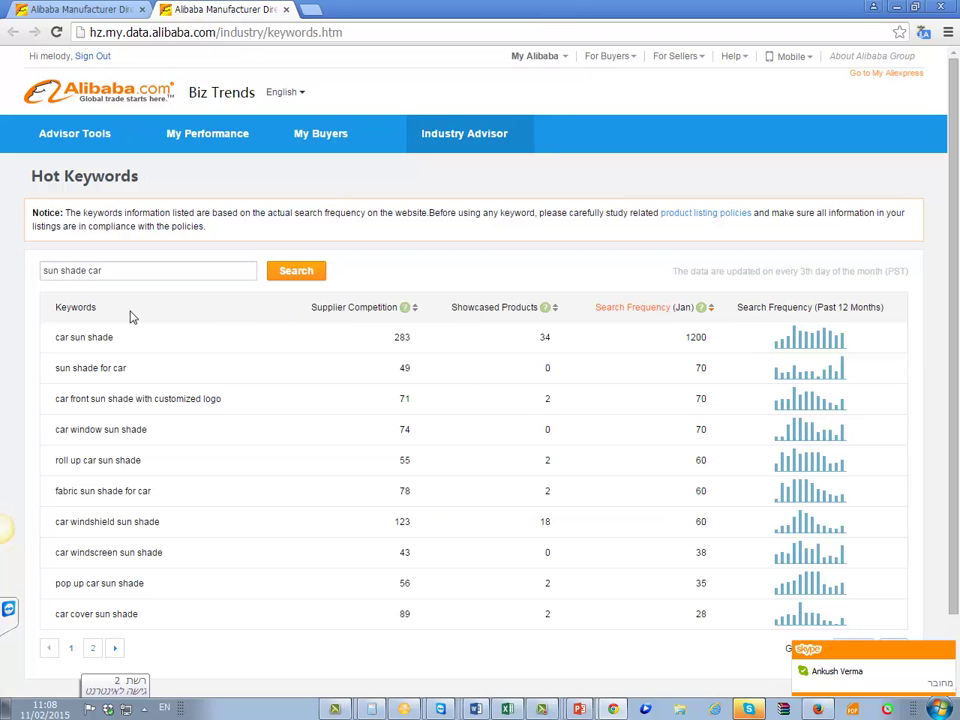
{"action": "left_click_drag", "start_coordinate": [143, 626], "coordinate": [55, 345]}
{"action": "key", "text": "ctrl+c"}
{"action": "key", "text": "alt+Tab"}
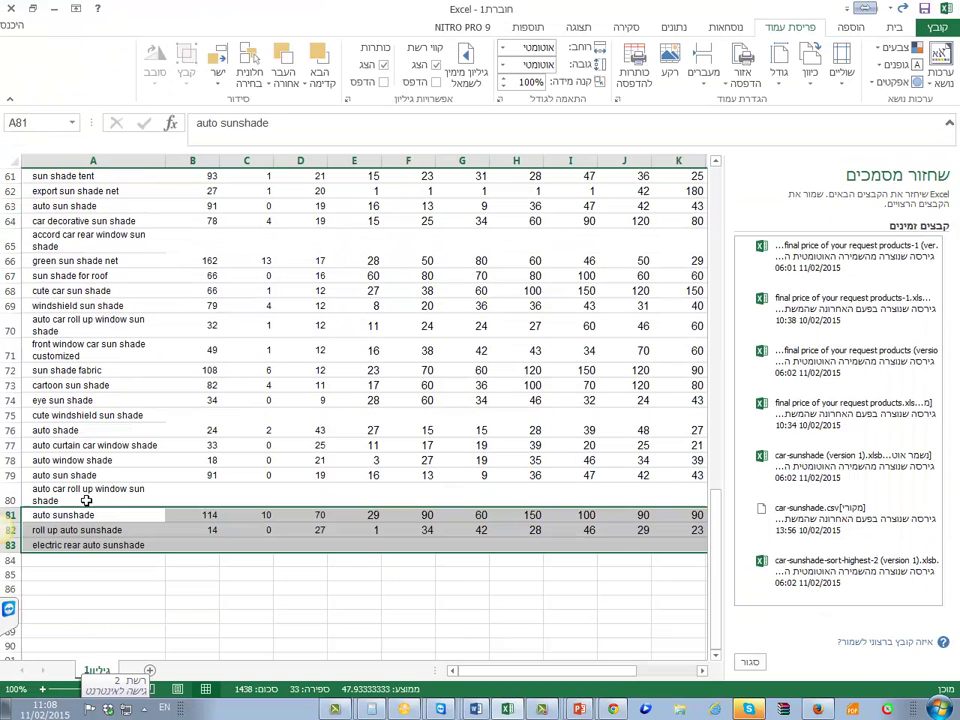
{"action": "left_click", "coordinate": [95, 562]}
{"action": "key", "text": "ctrl+v"}
{"action": "key", "text": "alt+Tab"}
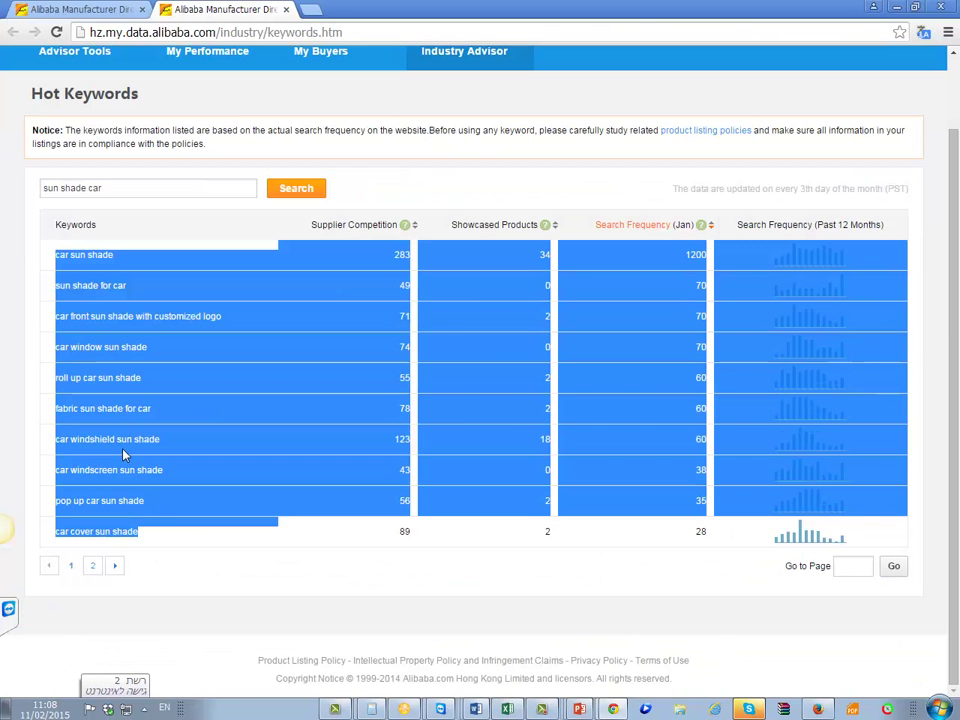
Copy the second page of sun shade car keyword rows into Excel at A94.
{"action": "left_click", "coordinate": [93, 566]}
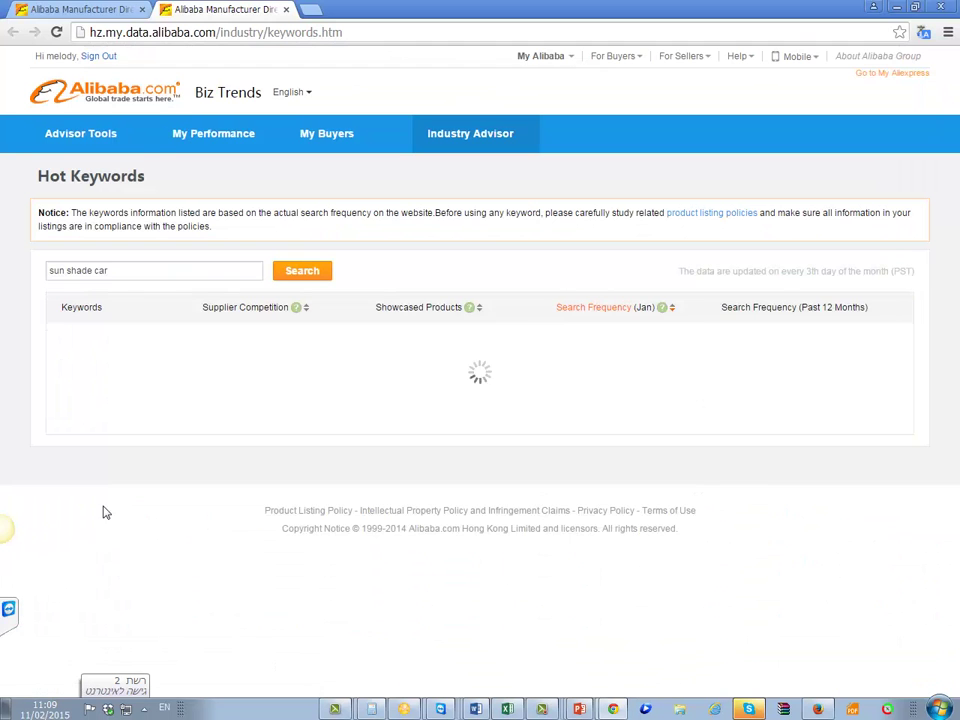
{"action": "scroll", "coordinate": [137, 533], "scroll_direction": "down", "scroll_amount": 1}
{"action": "left_click_drag", "start_coordinate": [225, 542], "coordinate": [150, 365]}
{"action": "left_click_drag", "start_coordinate": [218, 533], "coordinate": [68, 285]}
{"action": "left_click", "coordinate": [70, 285]}
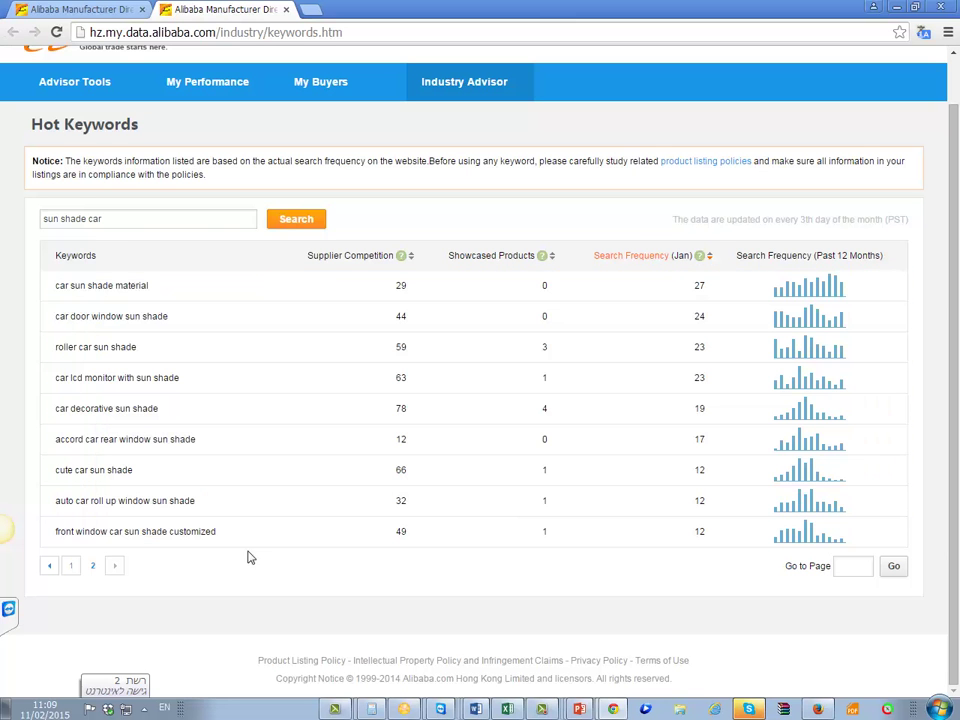
{"action": "left_click_drag", "start_coordinate": [222, 531], "coordinate": [46, 218]}
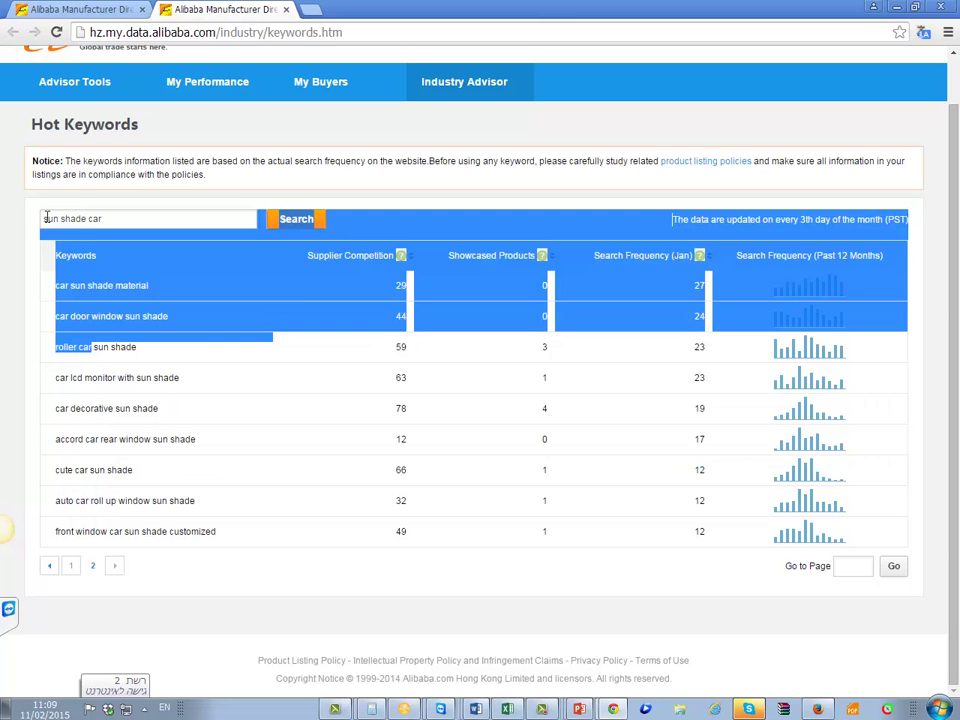
{"action": "left_click", "coordinate": [58, 313]}
{"action": "left_click_drag", "start_coordinate": [222, 535], "coordinate": [55, 308]}
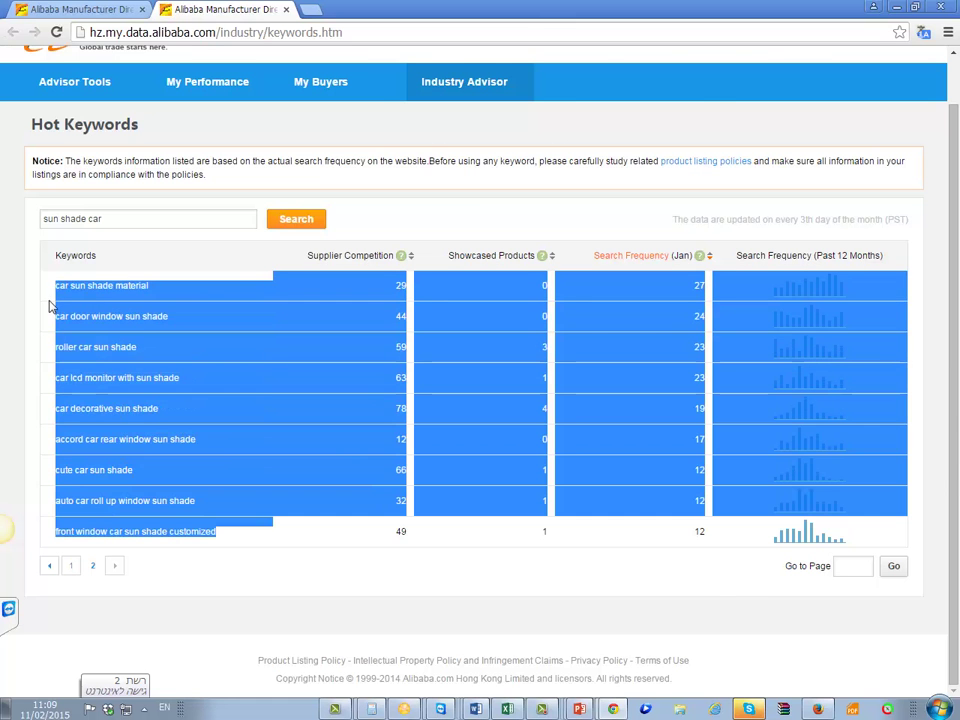
{"action": "key", "text": "alt+Tab"}
{"action": "left_click", "coordinate": [97, 622]}
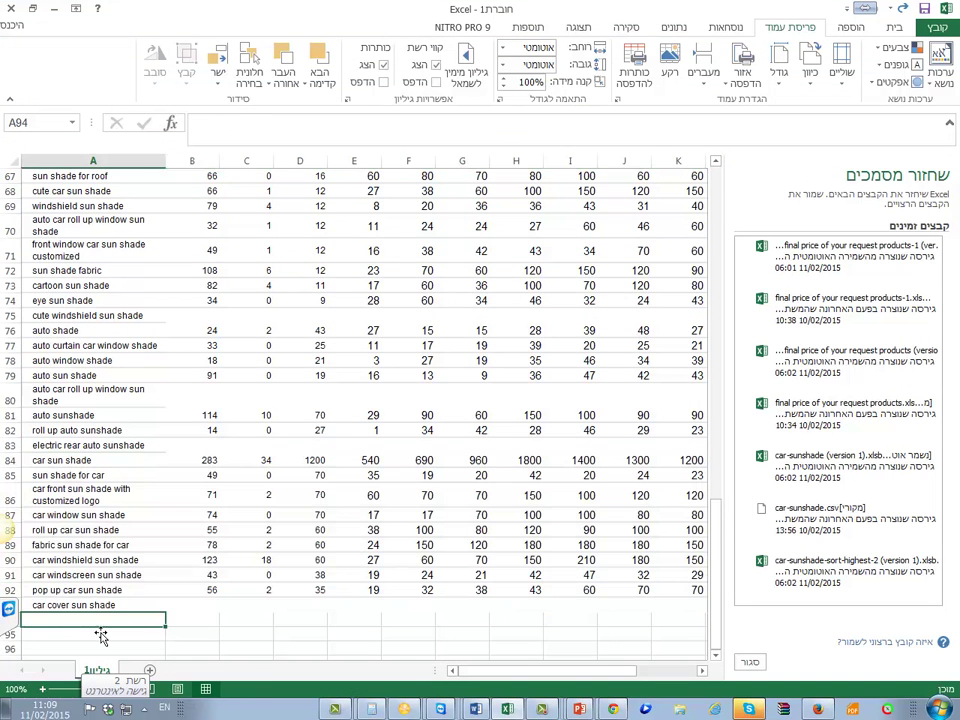
{"action": "key", "text": "ctrl+v"}
Search 'printing sunshade' and paste the 'printing car sunshade' keyword into A103.
{"action": "scroll", "coordinate": [100, 570], "scroll_direction": "down", "scroll_amount": 5}
{"action": "left_click", "coordinate": [77, 538]}
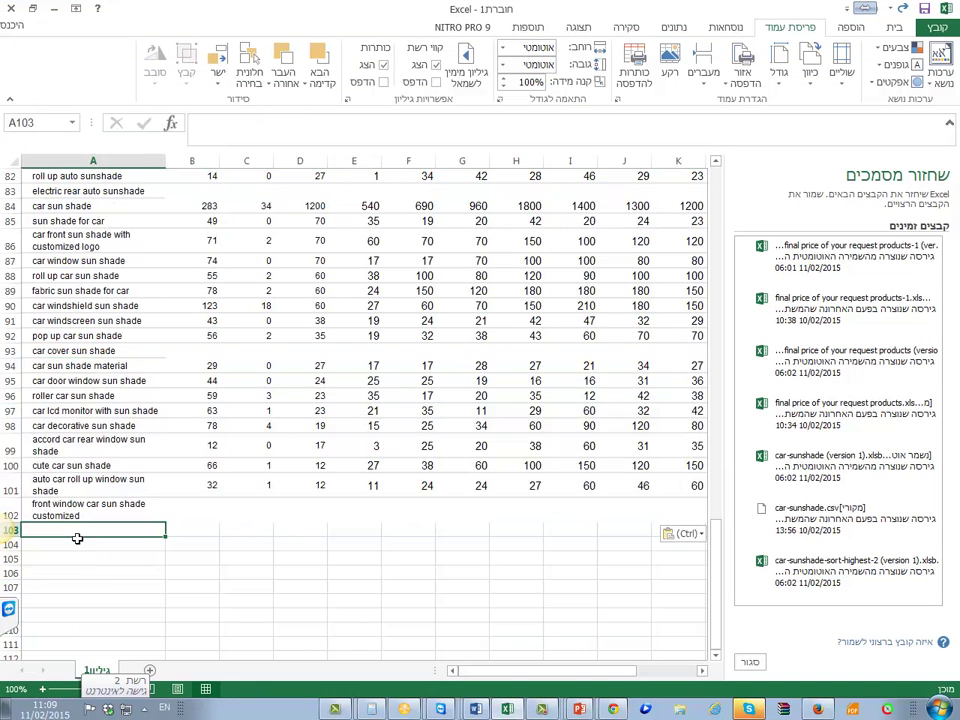
{"action": "key", "text": "alt+Tab"}
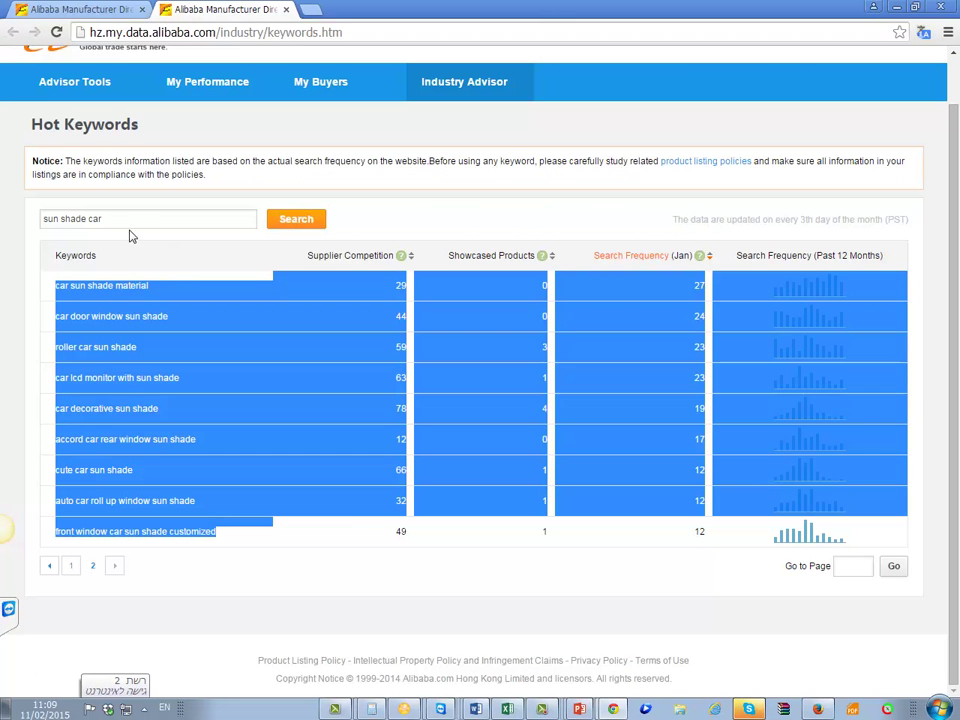
{"action": "left_click_drag", "start_coordinate": [105, 219], "coordinate": [7, 200]}
{"action": "type", "text": "printing"}
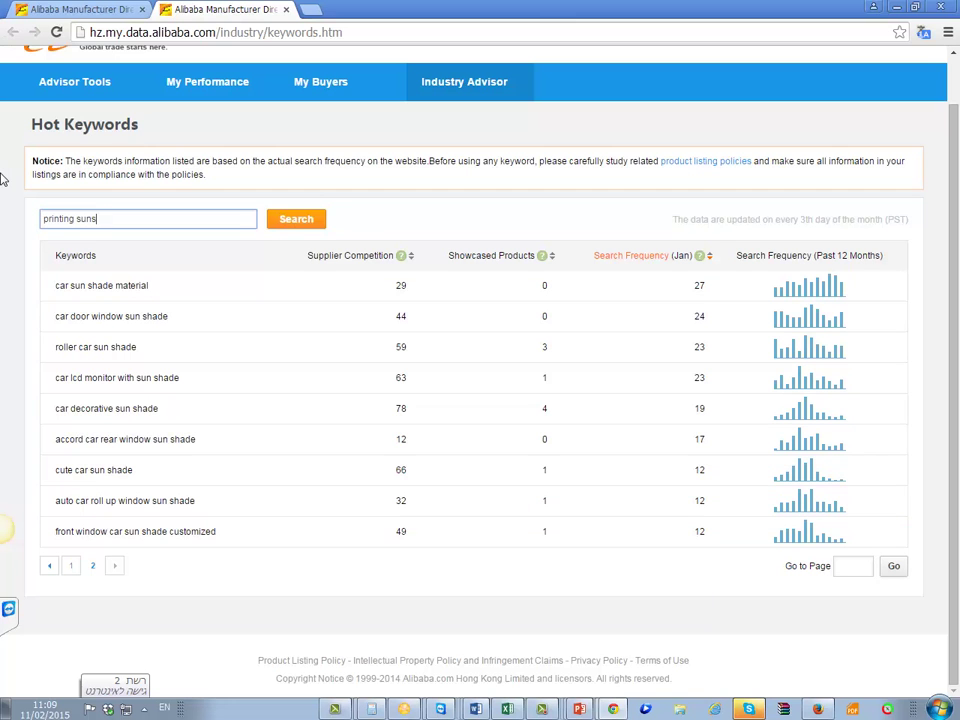
{"action": "left_click", "coordinate": [297, 225]}
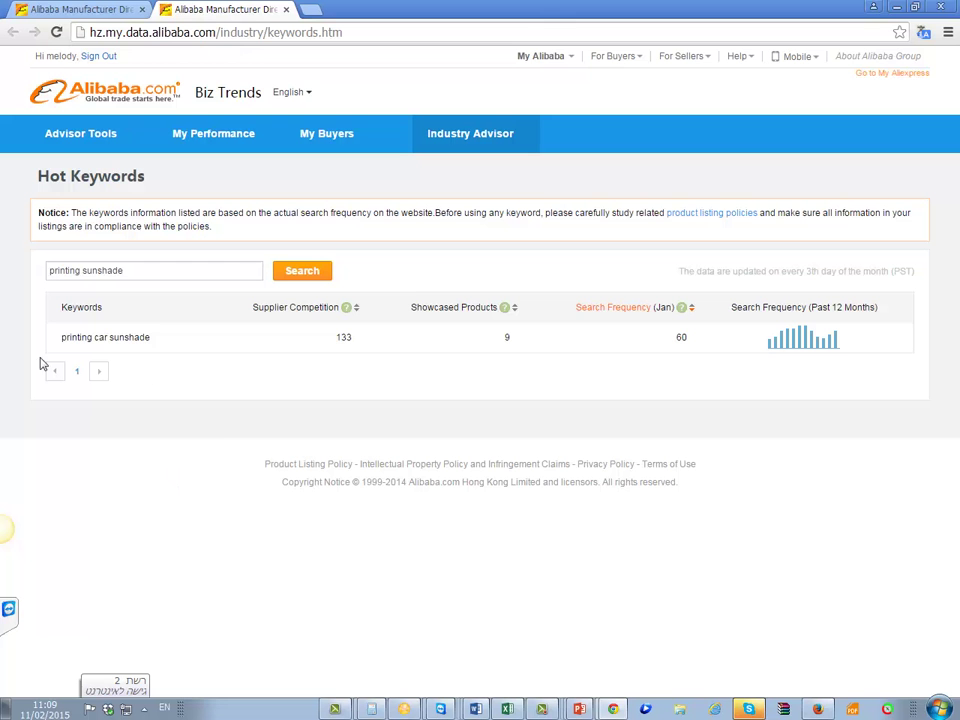
{"action": "left_click_drag", "start_coordinate": [158, 340], "coordinate": [69, 348]}
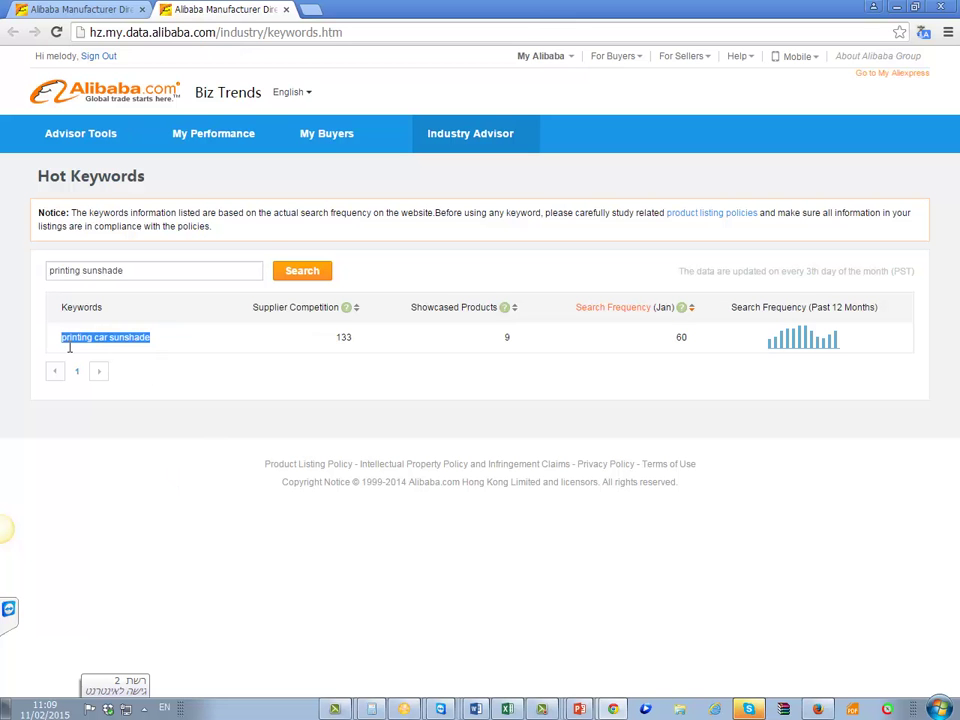
{"action": "key", "text": "alt+Tab"}
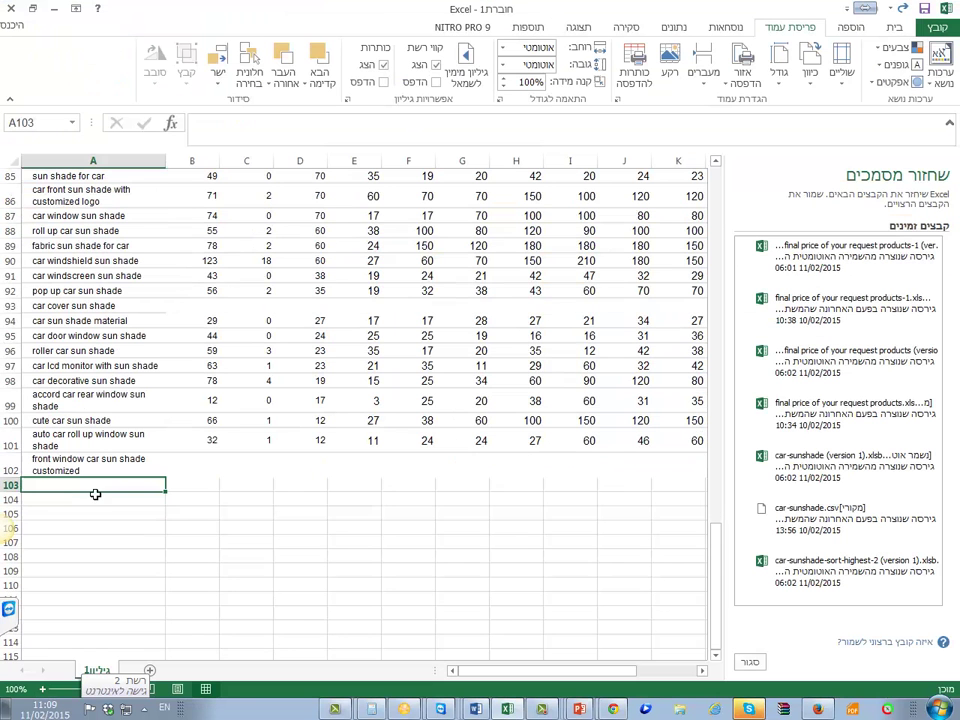
{"action": "key", "text": "ctrl+v"}
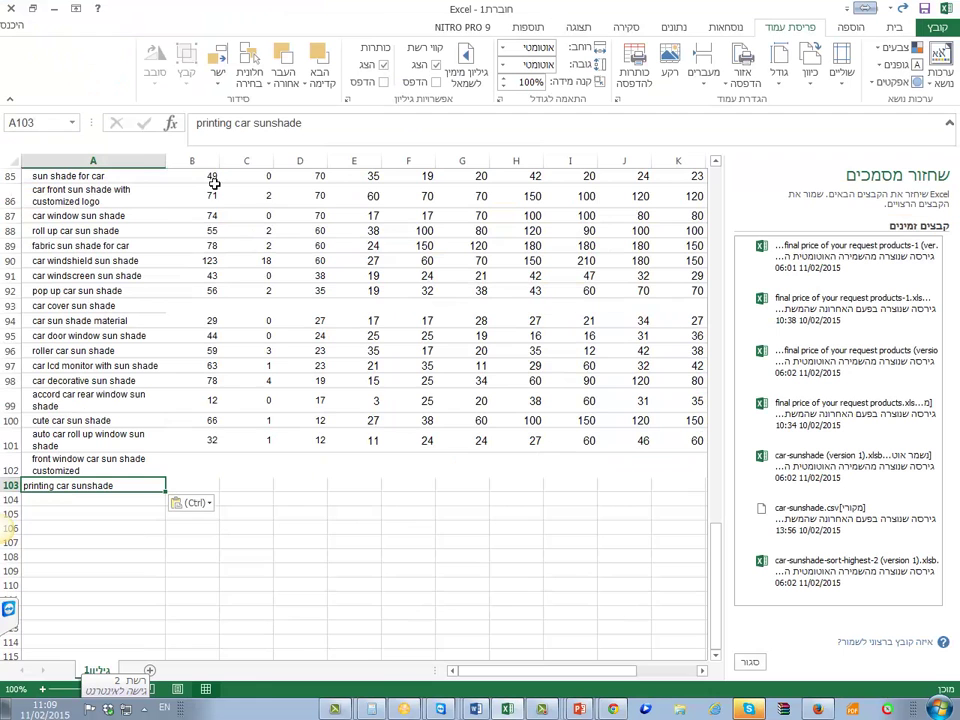
{"action": "left_click_drag", "start_coordinate": [192, 160], "coordinate": [680, 178]}
Clear contents of columns B:O, then the leftover values in column B.
{"action": "right_click", "coordinate": [700, 160]}
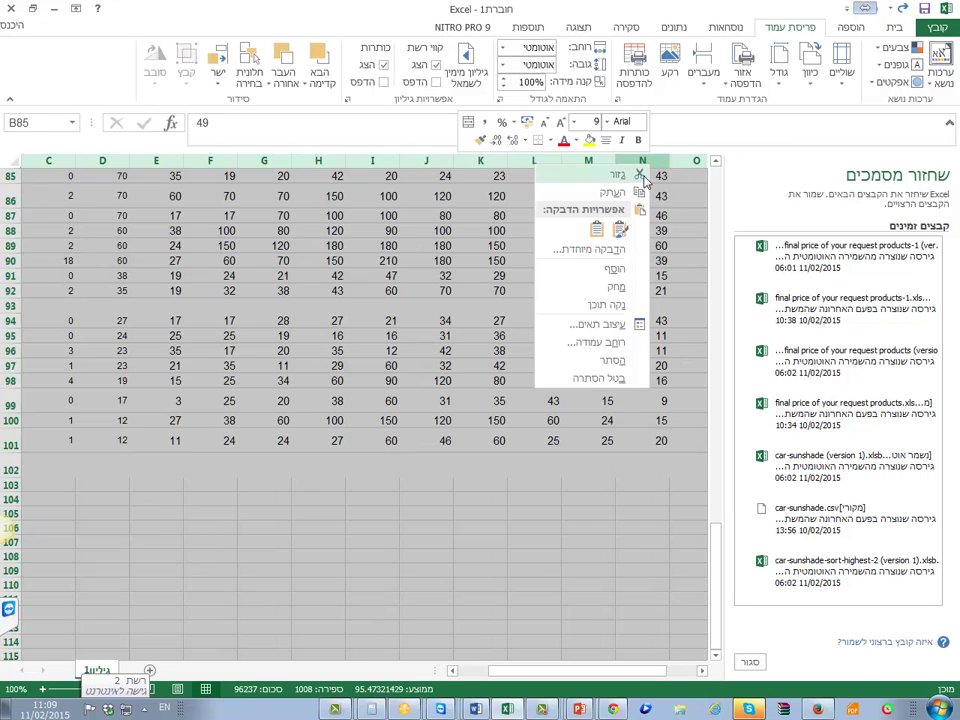
{"action": "left_click", "coordinate": [631, 298]}
{"action": "left_click", "coordinate": [129, 319]}
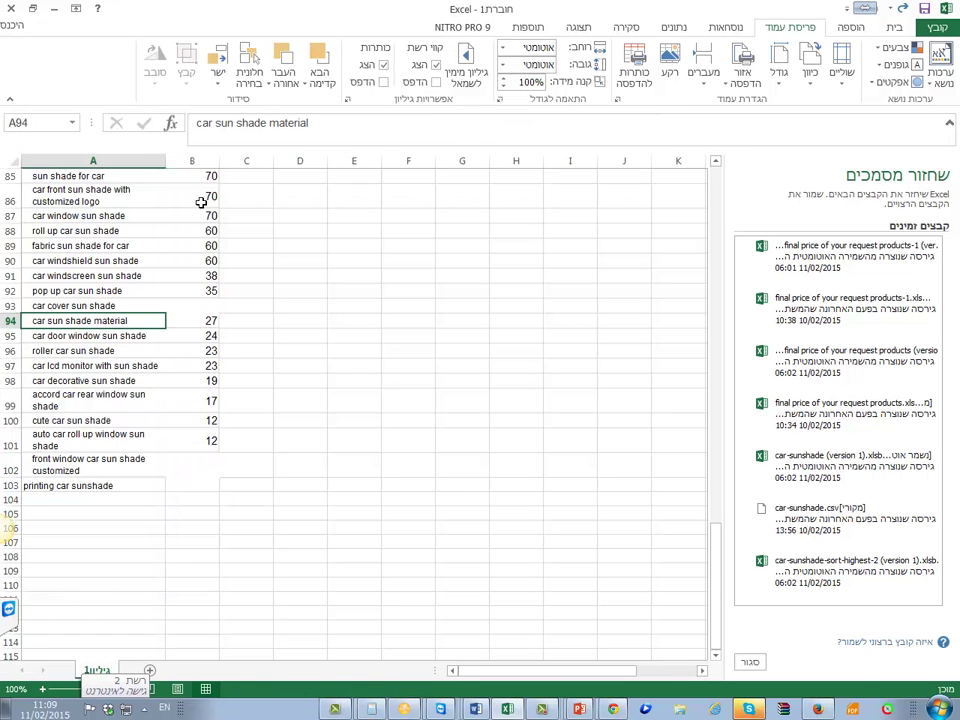
{"action": "left_click", "coordinate": [209, 172]}
{"action": "right_click", "coordinate": [209, 176]}
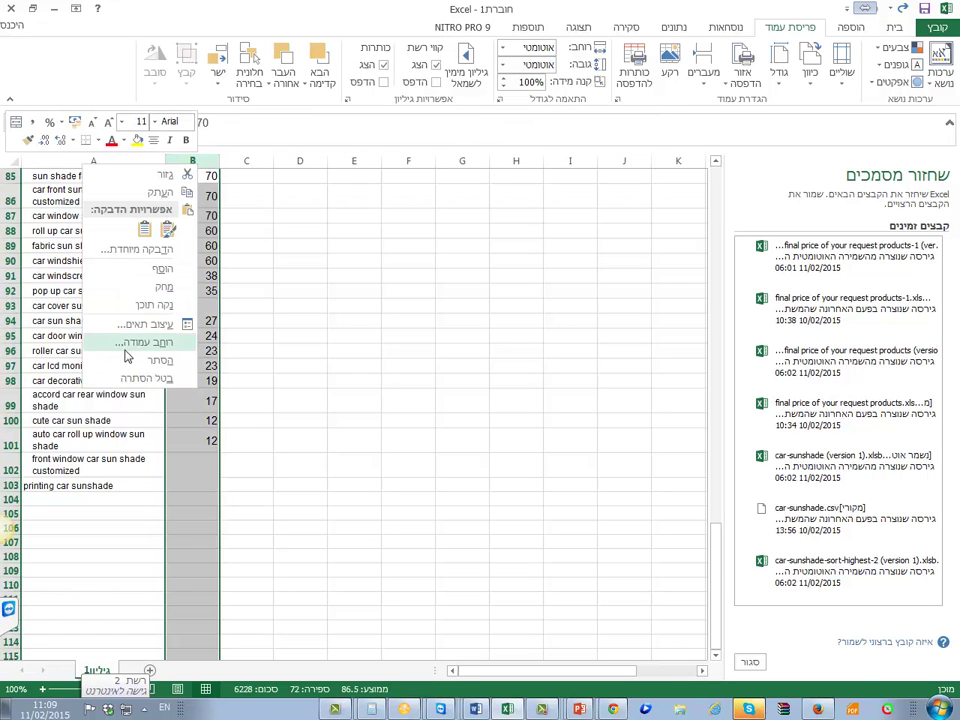
{"action": "left_click", "coordinate": [158, 286]}
{"action": "left_click", "coordinate": [118, 292]}
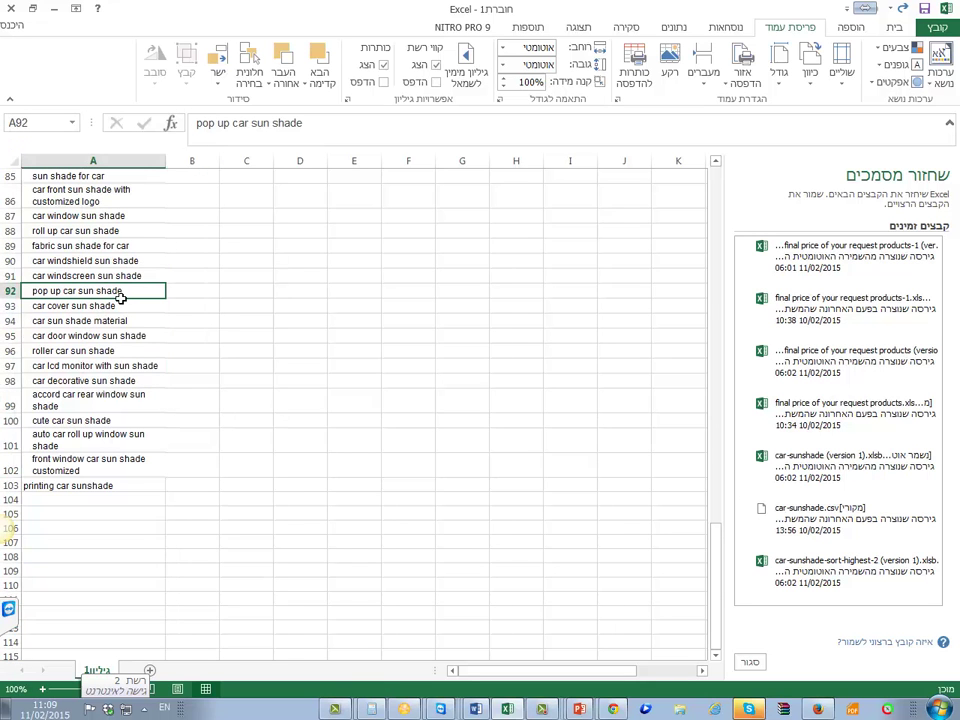
Remove duplicates from column A, leaving 81 unique keywords after 22 removed.
{"action": "key", "text": "ctrl+Home"}
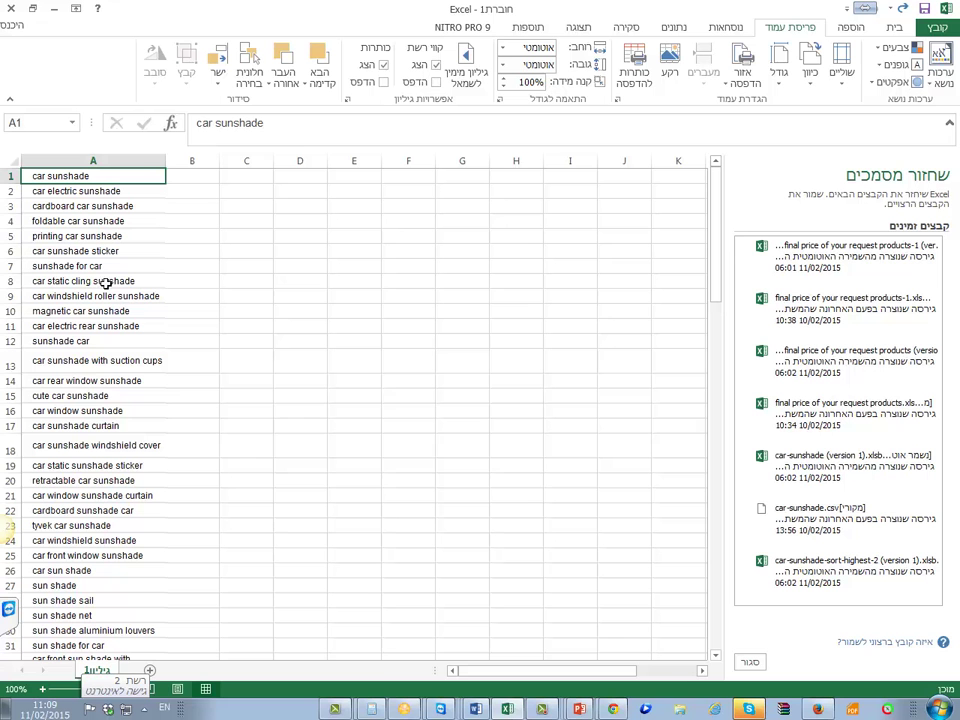
{"action": "left_click", "coordinate": [672, 28]}
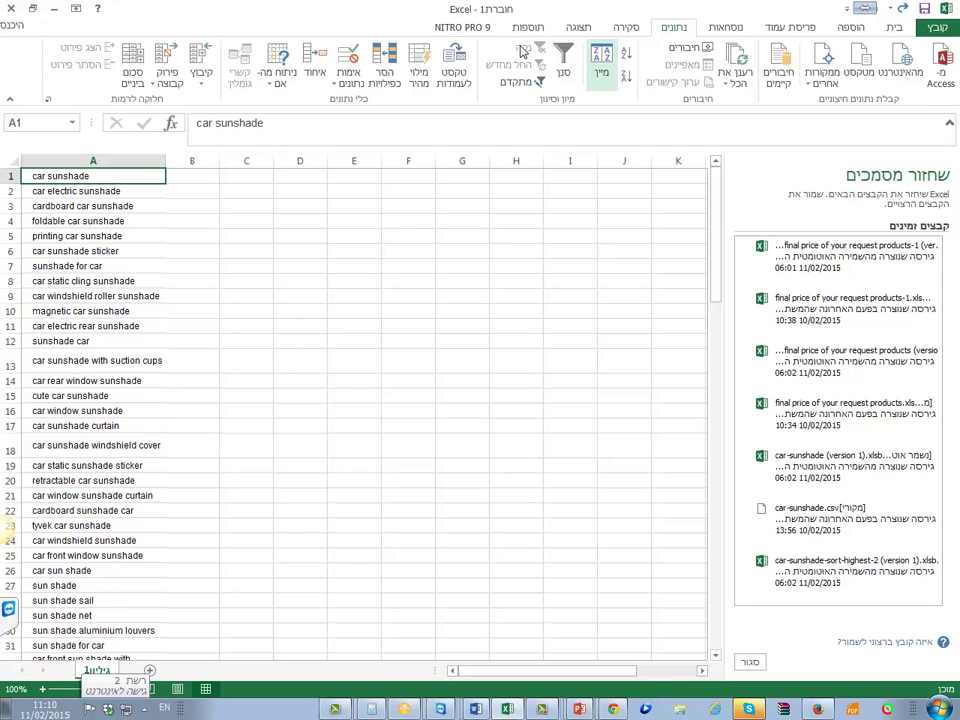
{"action": "left_click", "coordinate": [386, 60]}
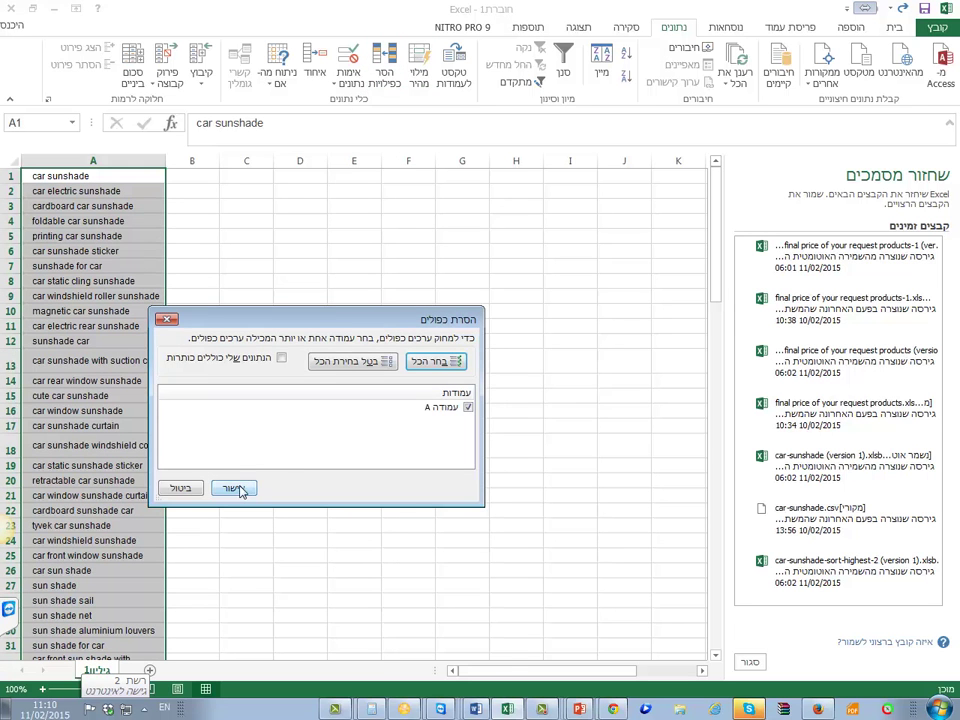
{"action": "left_click", "coordinate": [238, 489]}
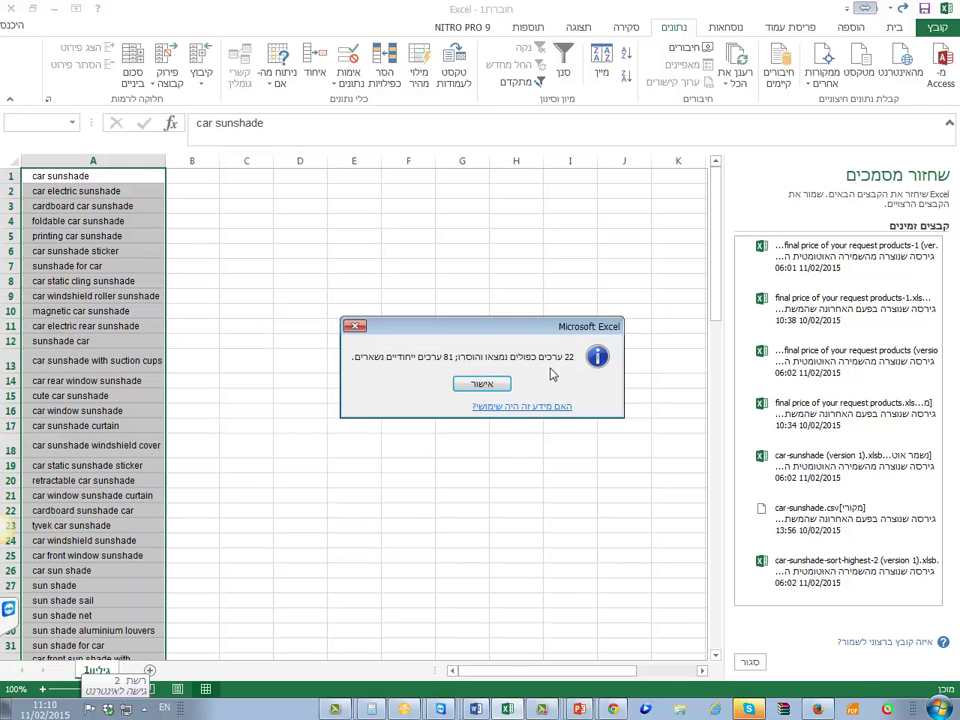
{"action": "left_click", "coordinate": [482, 385]}
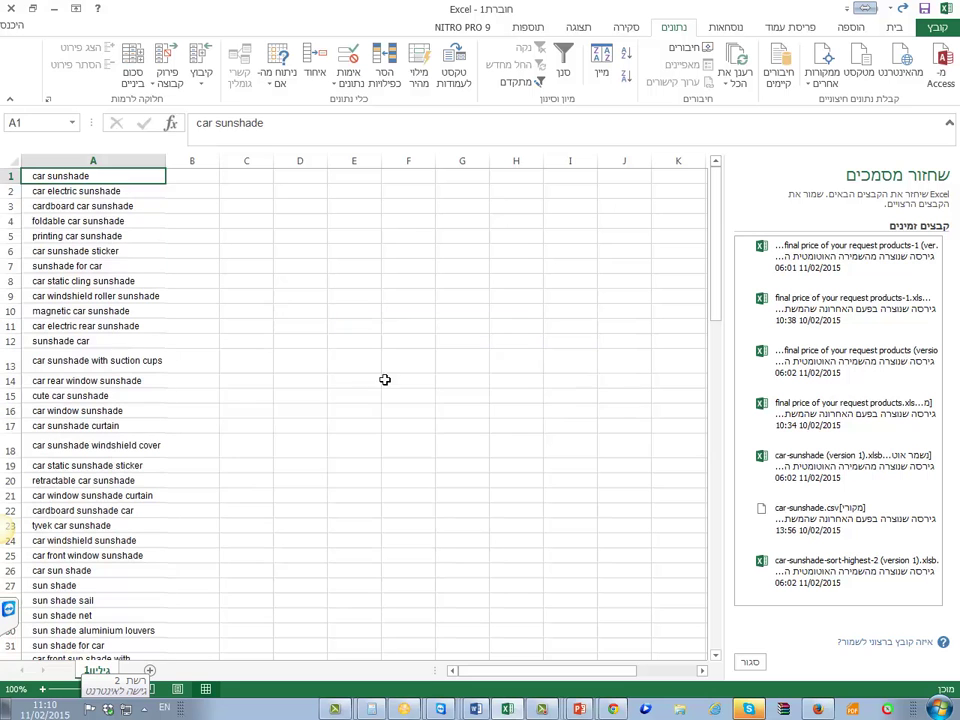
Check the list ends at 'electric rear auto sunshade' in row 81, then return to the top.
{"action": "left_click", "coordinate": [110, 207]}
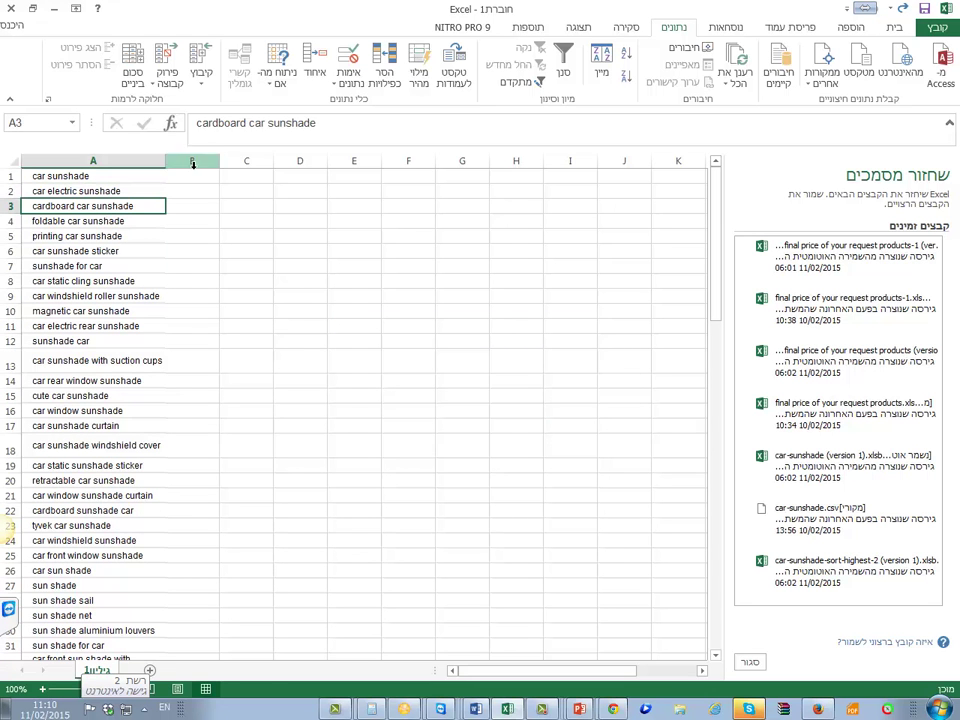
{"action": "left_click_drag", "start_coordinate": [96, 234], "coordinate": [60, 541]}
{"action": "left_click", "coordinate": [104, 235]}
{"action": "left_click_drag", "start_coordinate": [60, 190], "coordinate": [64, 627]}
{"action": "left_click", "coordinate": [64, 627]}
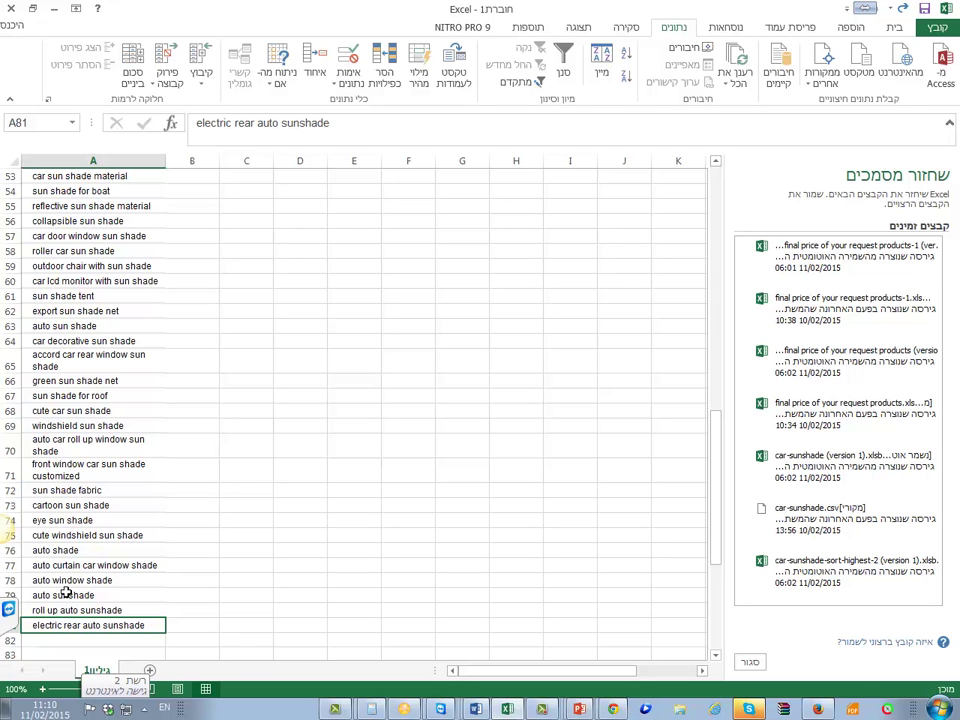
{"action": "double_click", "coordinate": [148, 628]}
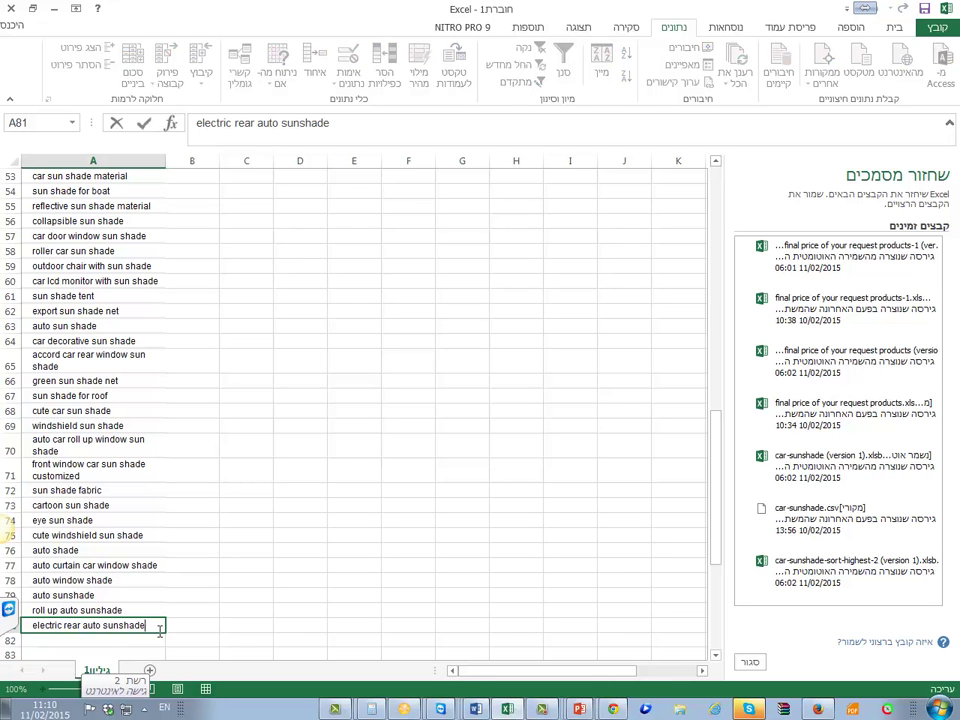
{"action": "left_click_drag", "start_coordinate": [148, 628], "coordinate": [38, 632]}
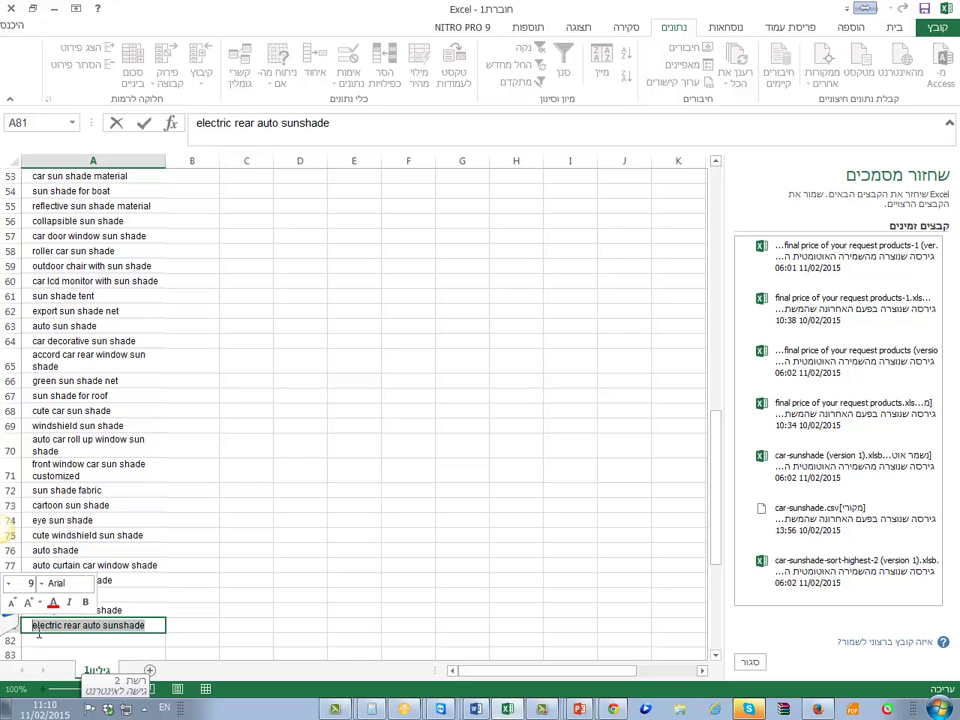
{"action": "left_click", "coordinate": [69, 487]}
{"action": "key", "text": "ctrl+Home"}
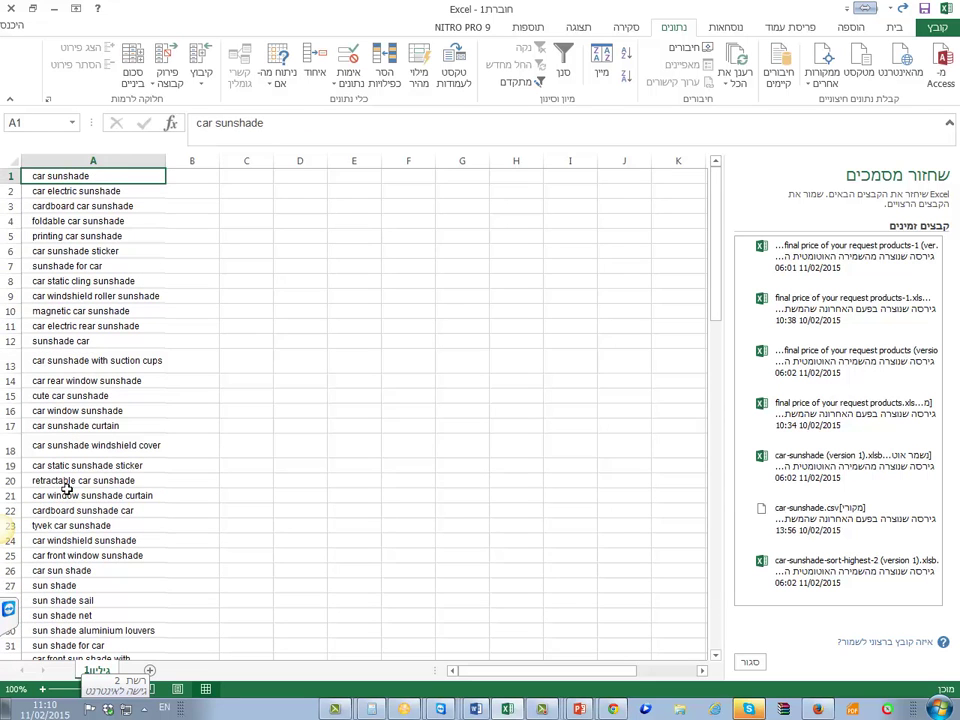
Insert a header row above the keywords with 'alibaba', 'merchant words' and 'google' in A1:C1.
{"action": "right_click", "coordinate": [14, 177]}
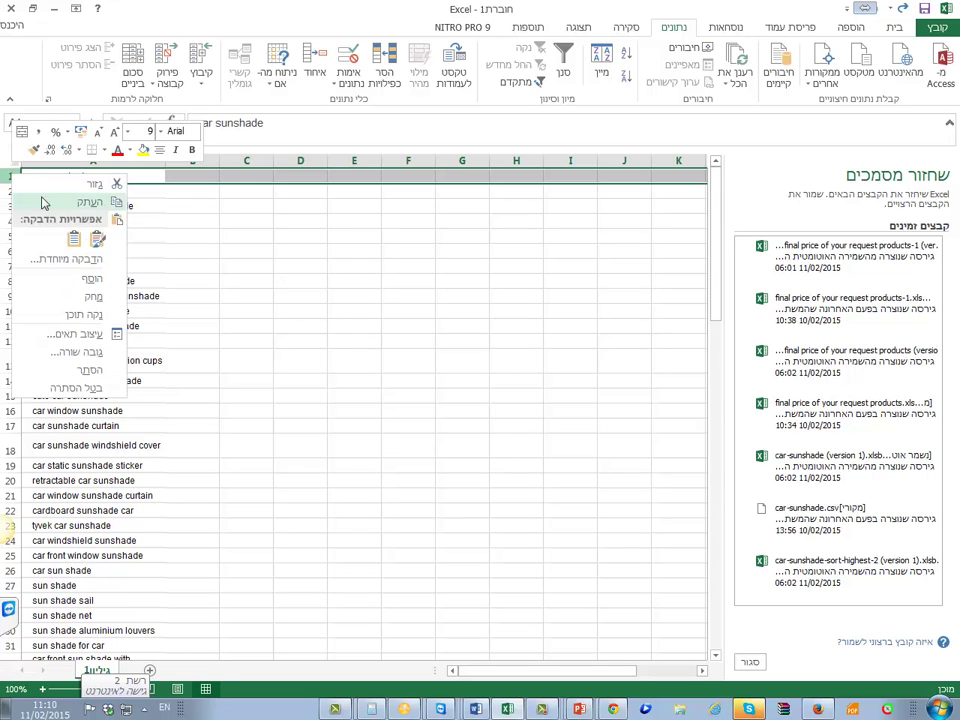
{"action": "left_click", "coordinate": [75, 278]}
{"action": "left_click", "coordinate": [150, 178]}
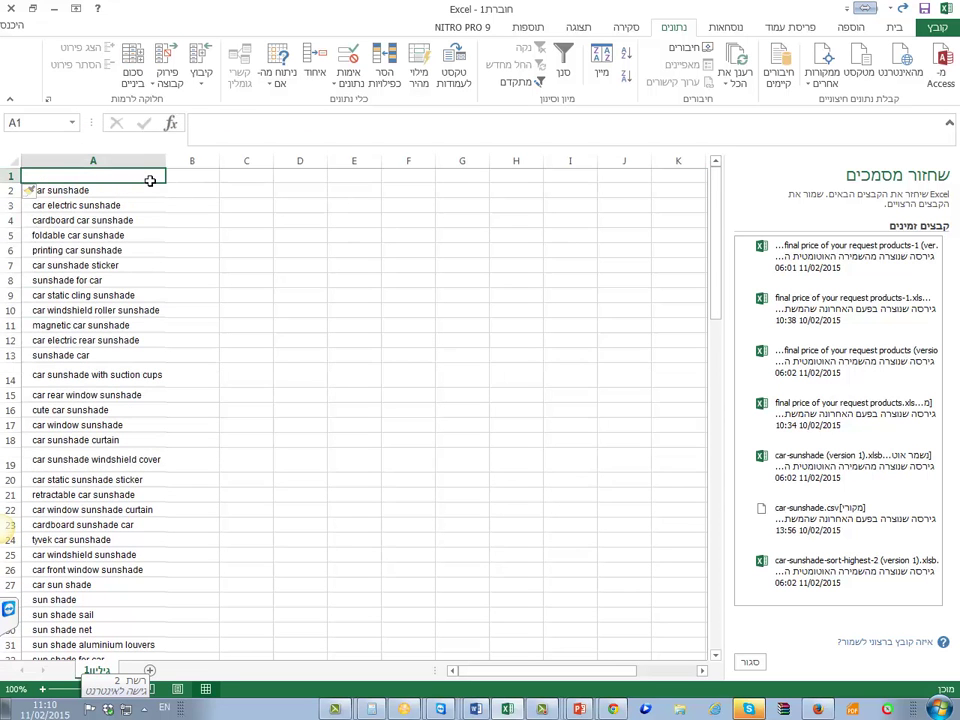
{"action": "type", "text": "alibaba"}
{"action": "key", "text": "Tab"}
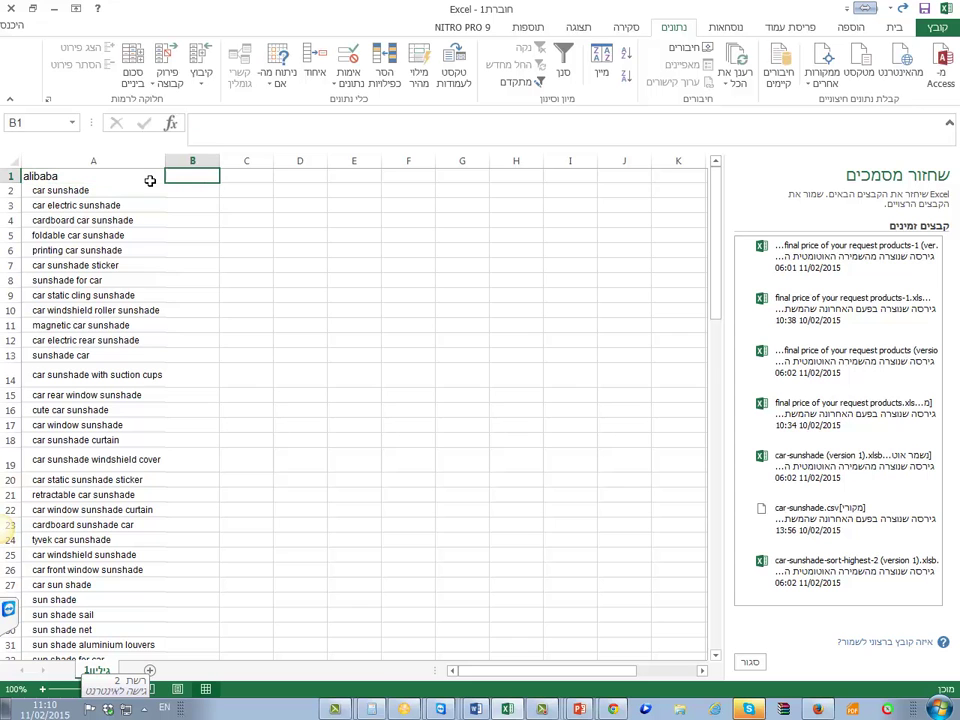
{"action": "type", "text": "mer"}
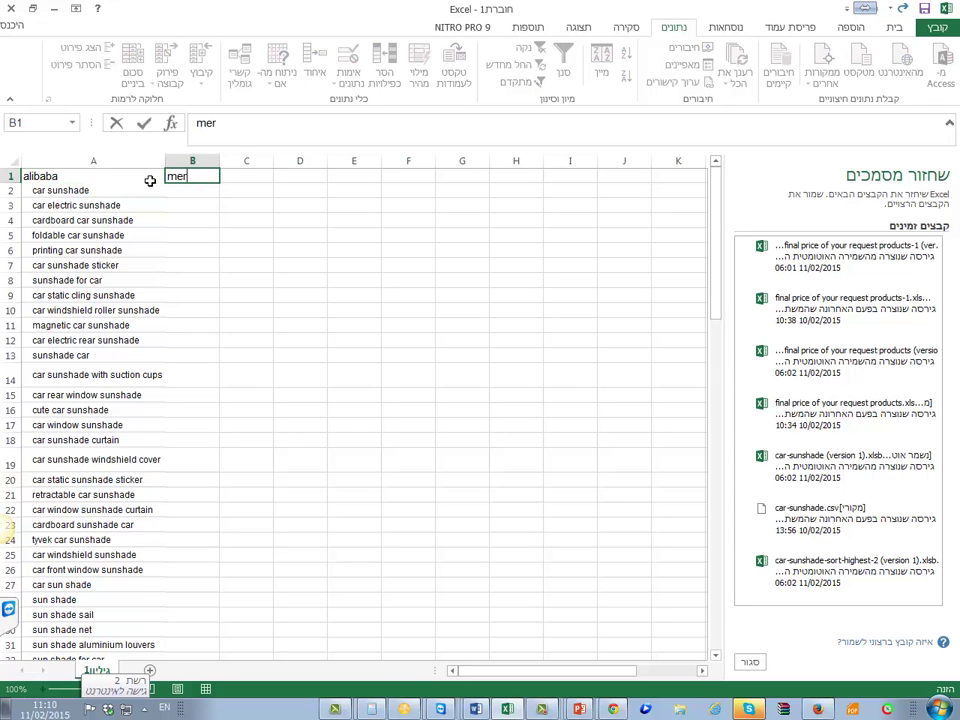
{"action": "type", "text": "chant words"}
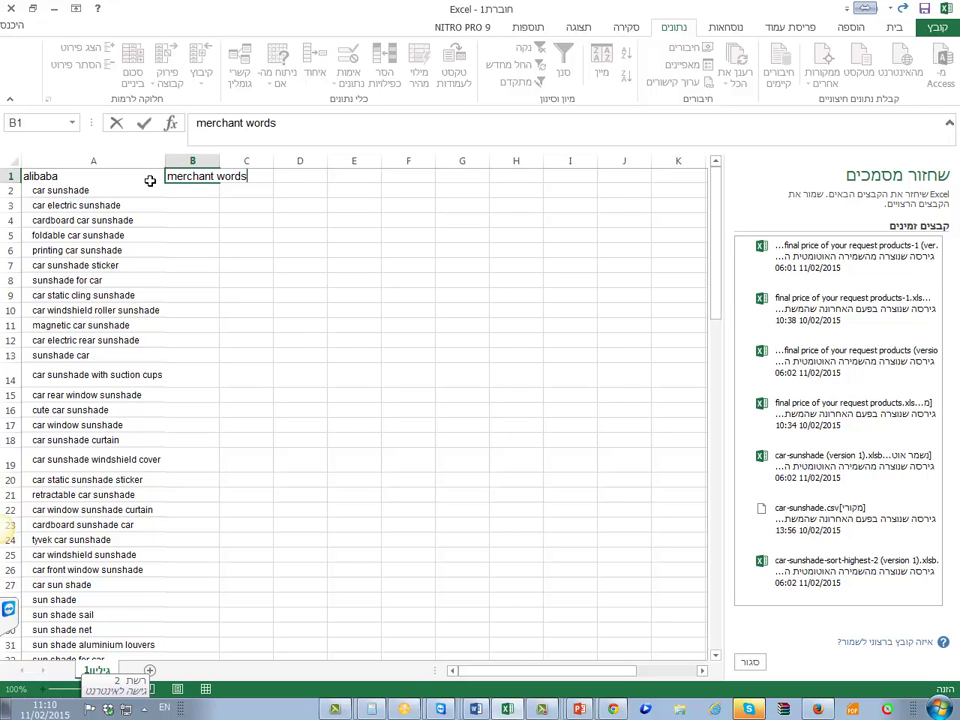
{"action": "key", "text": "Tab"}
{"action": "type", "text": "goo"}
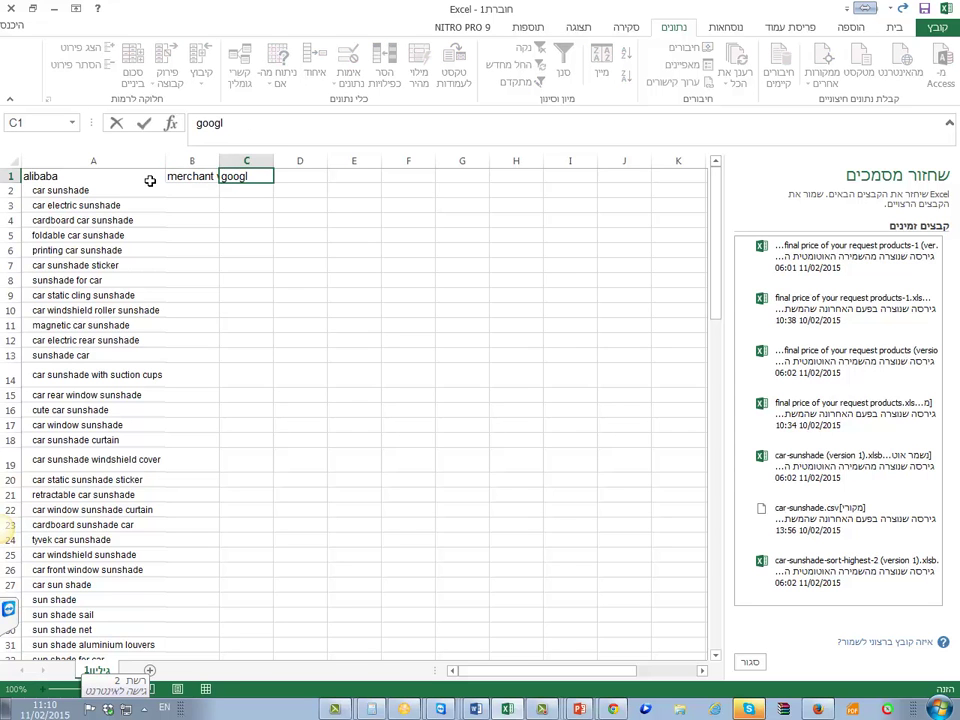
Widen columns B and C to fit their headers, then go back to the browser.
{"action": "left_click", "coordinate": [192, 161]}
{"action": "double_click", "coordinate": [219, 161]}
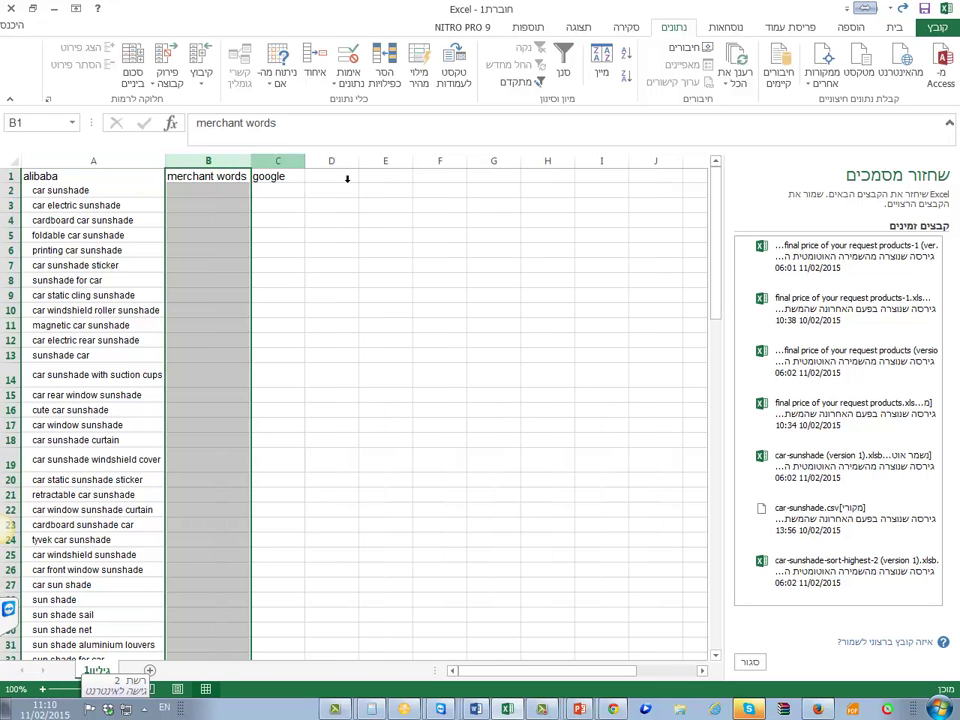
{"action": "double_click", "coordinate": [308, 167]}
{"action": "left_click", "coordinate": [269, 220]}
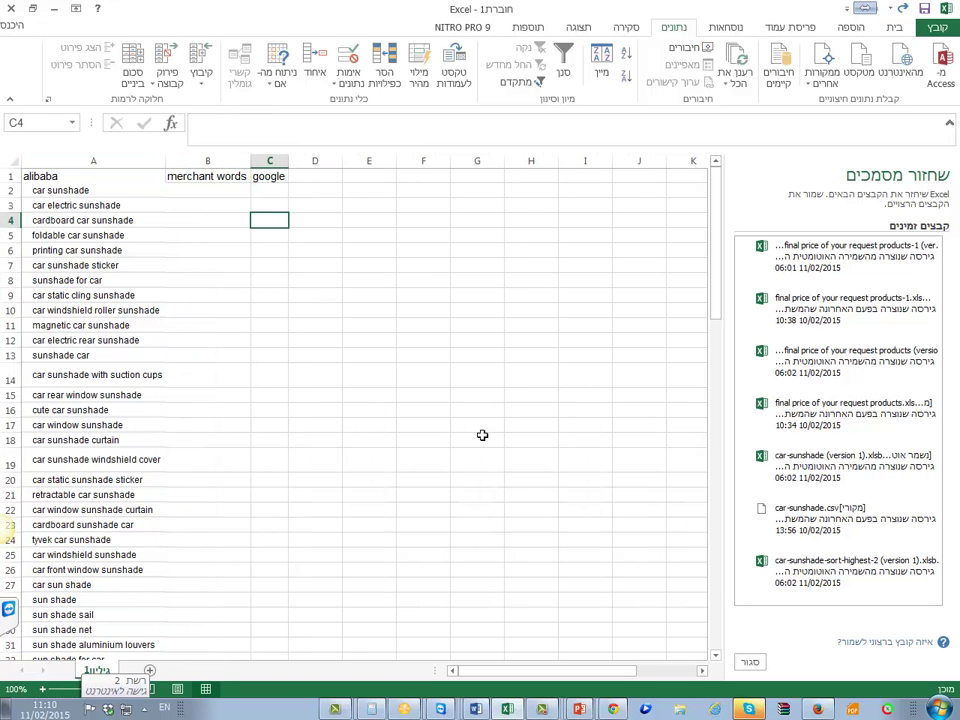
{"action": "left_click_drag", "start_coordinate": [288, 165], "coordinate": [418, 165]}
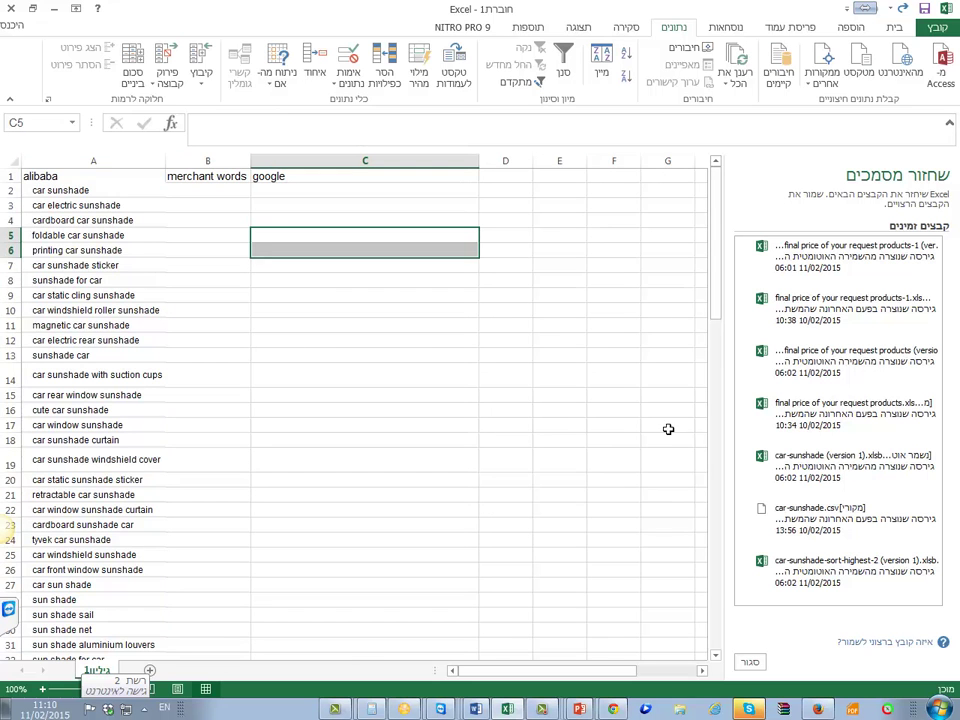
{"action": "key", "text": "alt+Tab"}
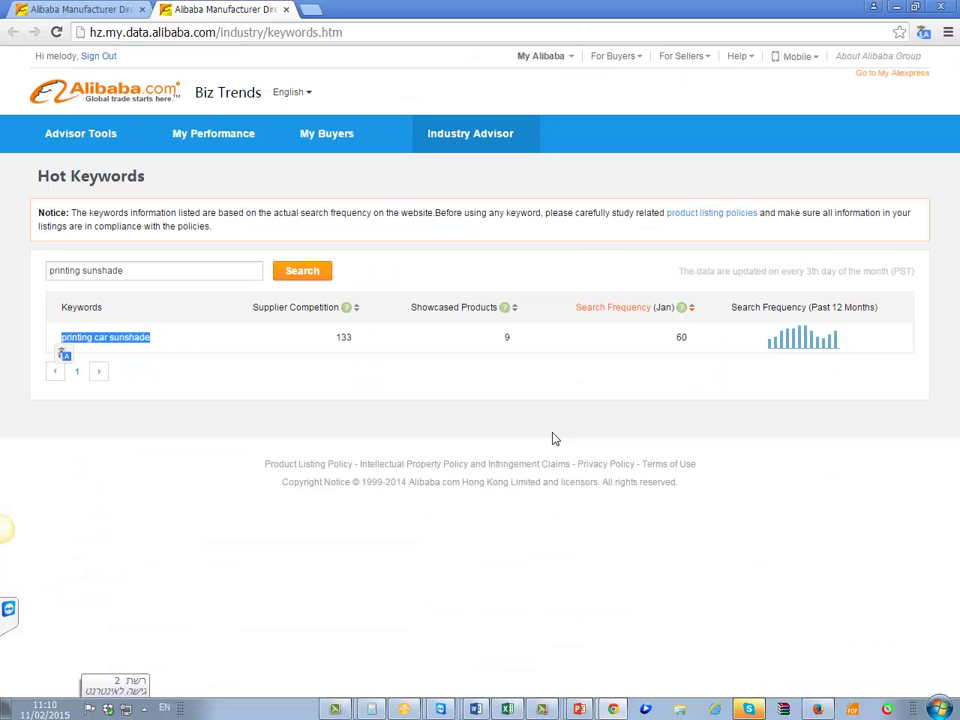
Go to merchantwords.com in a new tab and log in with the saved account.
{"action": "left_click", "coordinate": [311, 10]}
{"action": "key", "text": "alt+Tab"}
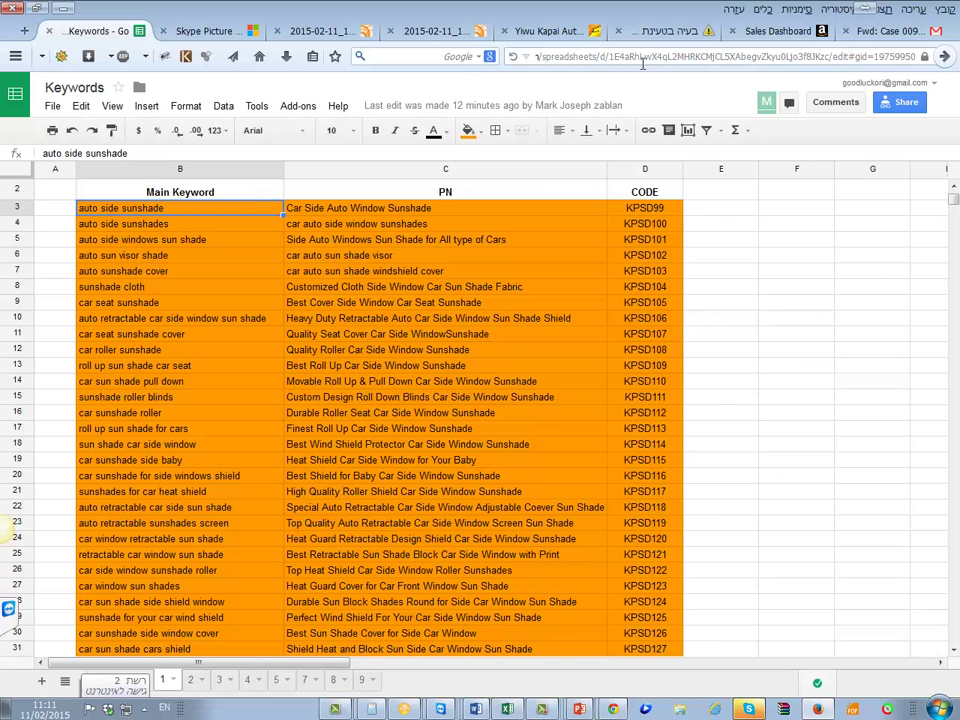
{"action": "left_click", "coordinate": [643, 57]}
{"action": "type", "text": "merchant.channeladvisor.com/"}
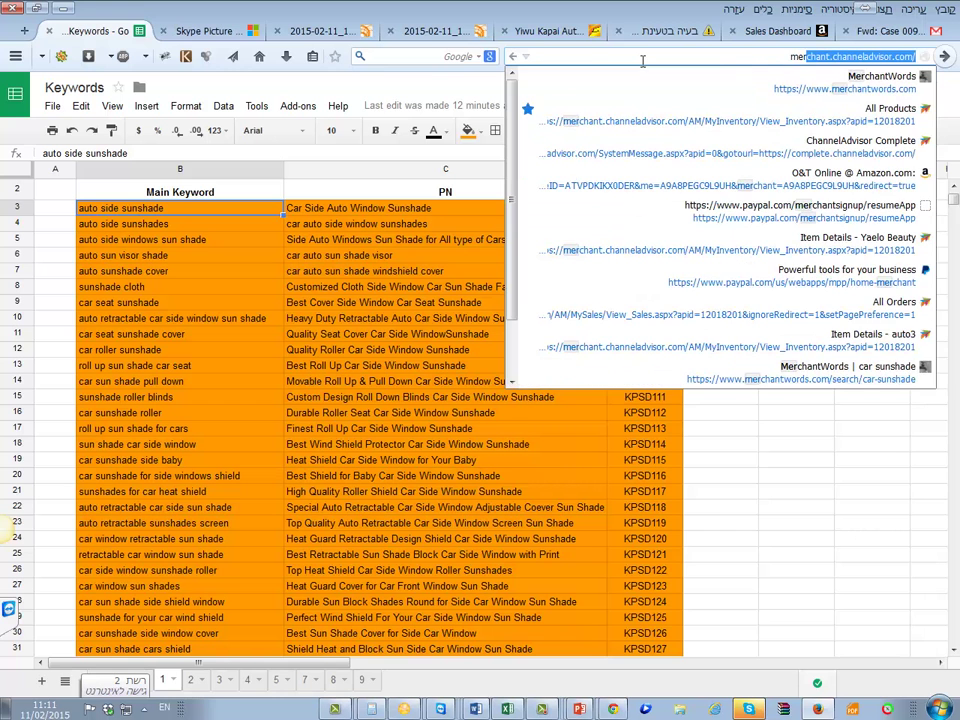
{"action": "key", "text": "Down"}
{"action": "key", "text": "Return"}
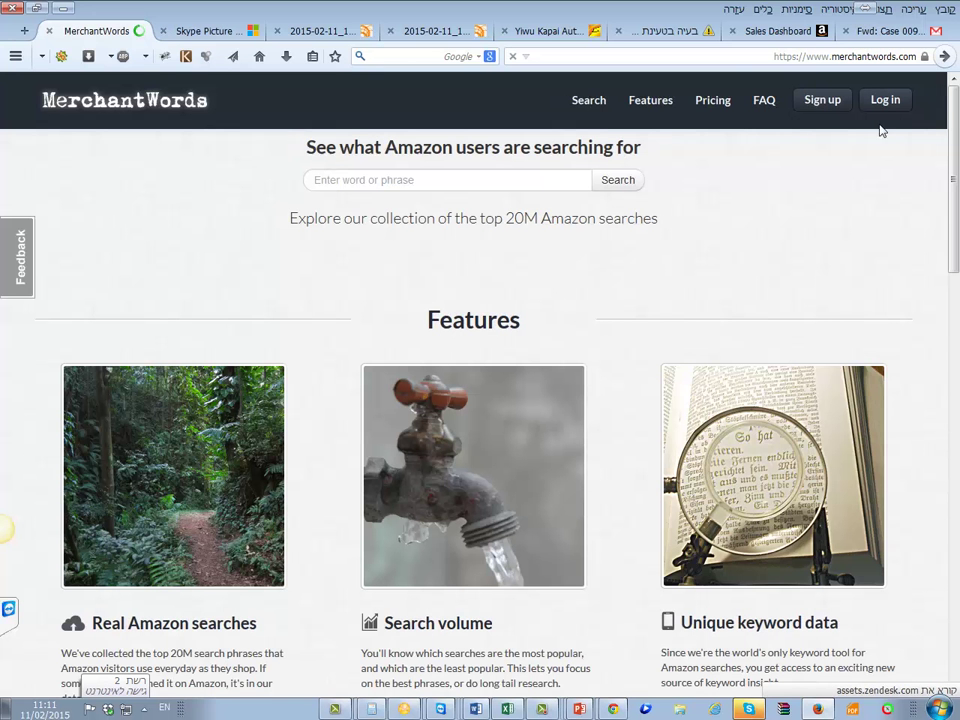
{"action": "left_click", "coordinate": [882, 104]}
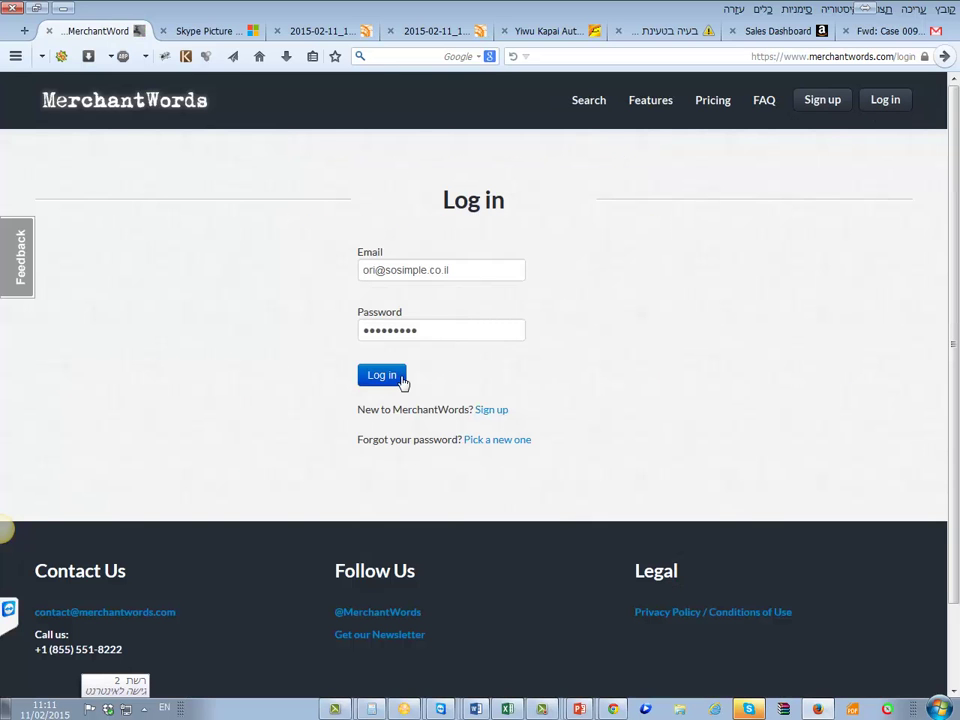
{"action": "left_click", "coordinate": [400, 378]}
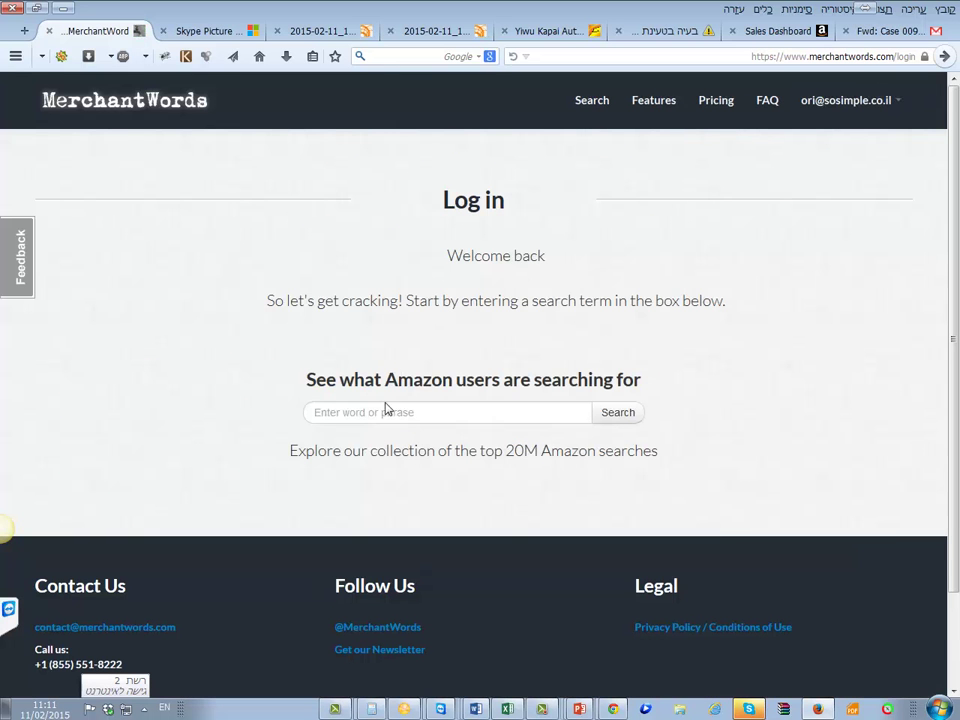
Search for 'car sunshade', correcting the misspelled search term.
{"action": "left_click", "coordinate": [411, 414]}
{"action": "type", "text": "car sunsahde"}
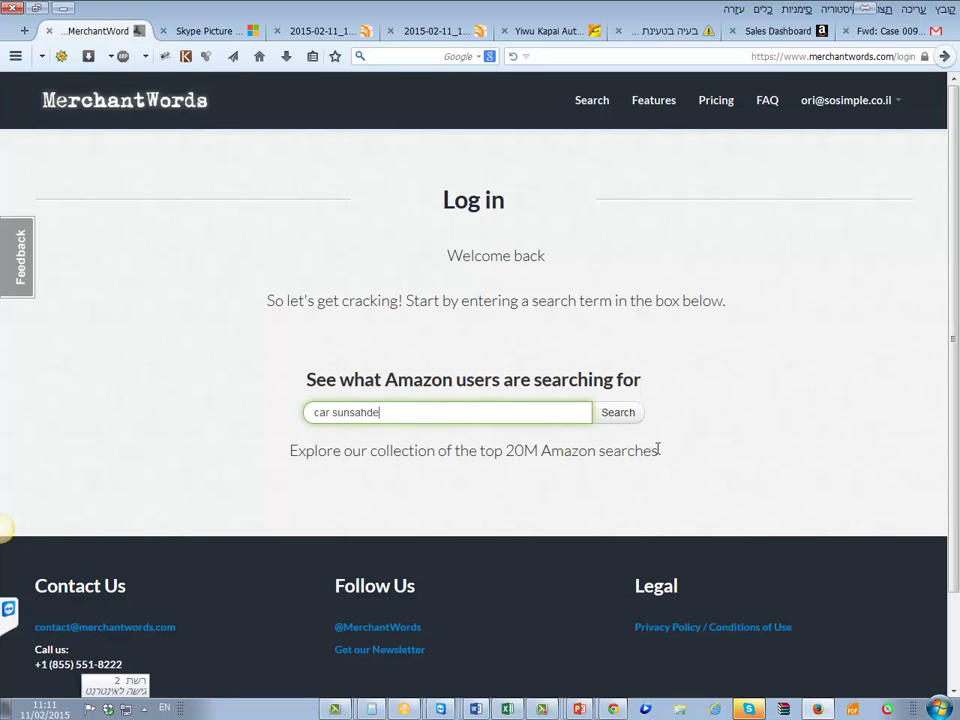
{"action": "left_click", "coordinate": [617, 413]}
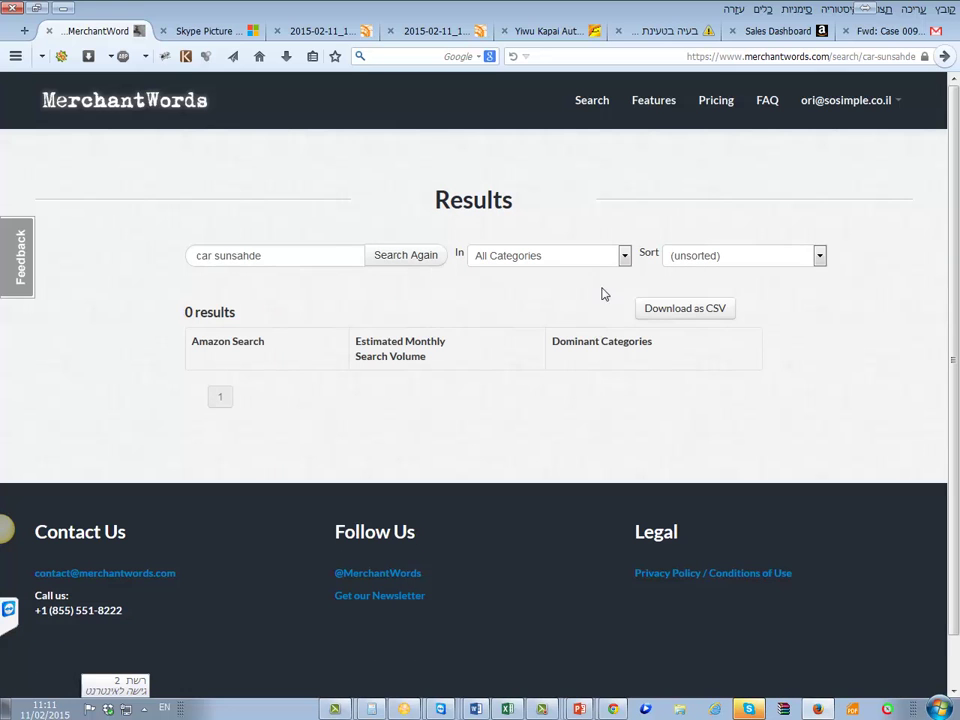
{"action": "left_click", "coordinate": [332, 258]}
{"action": "key", "text": "BackSpace"}
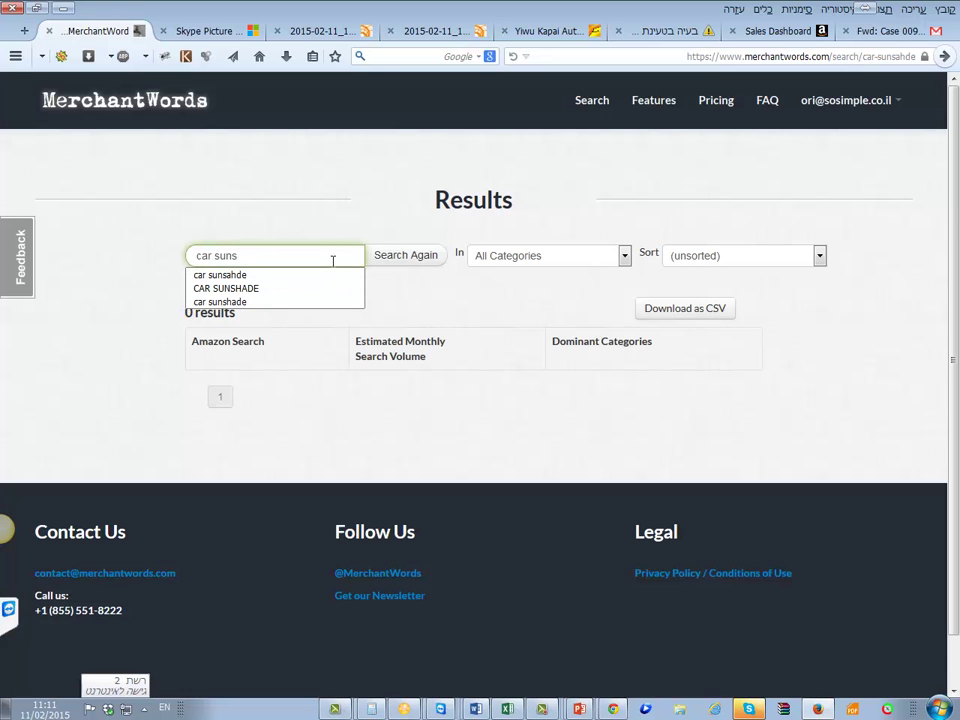
{"action": "type", "text": "hade"}
{"action": "key", "text": "Return"}
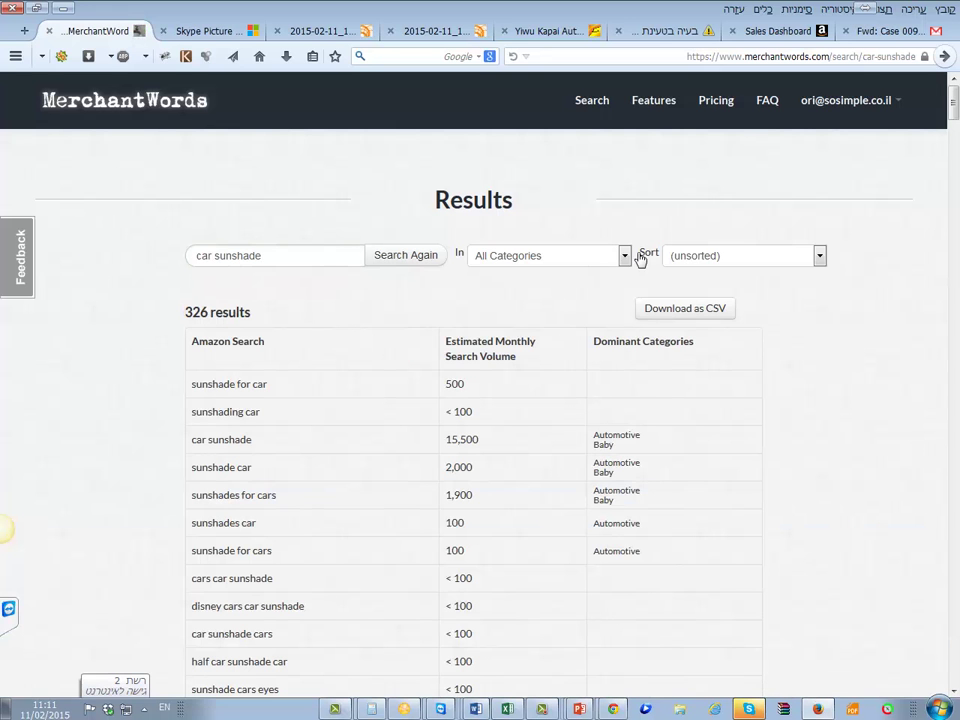
Sort the car sunshade results by highest search volume and download them as CSV.
{"action": "left_click", "coordinate": [686, 258]}
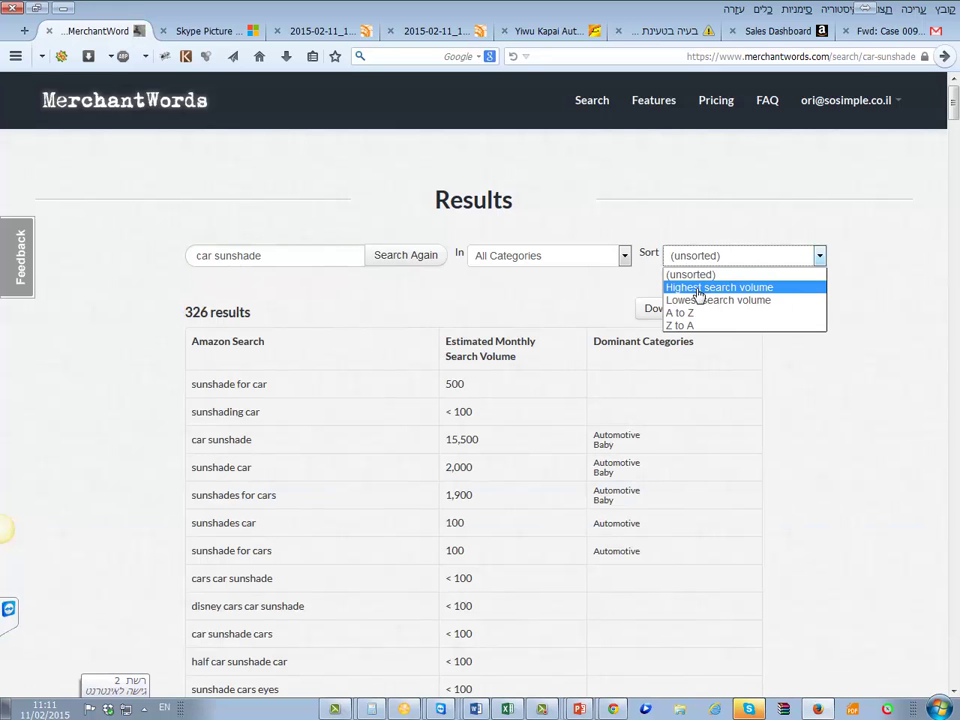
{"action": "left_click", "coordinate": [706, 289]}
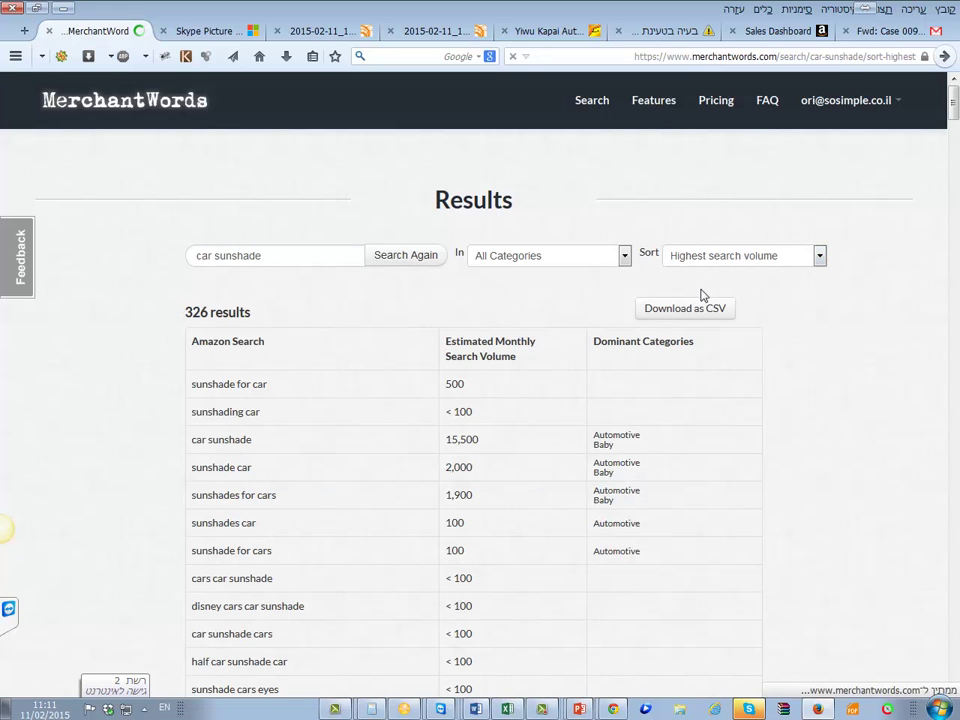
{"action": "left_click_drag", "start_coordinate": [190, 317], "coordinate": [249, 317]}
{"action": "left_click", "coordinate": [651, 310]}
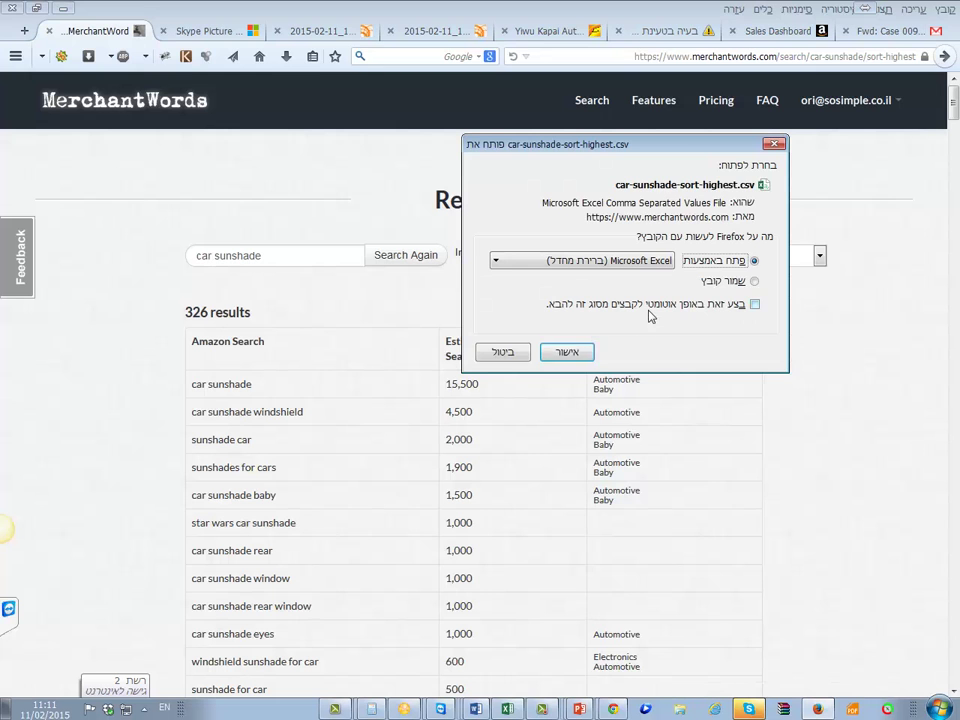
Open the CSV in Excel, copy all phrases in column A, and return to the results page.
{"action": "left_click", "coordinate": [567, 353]}
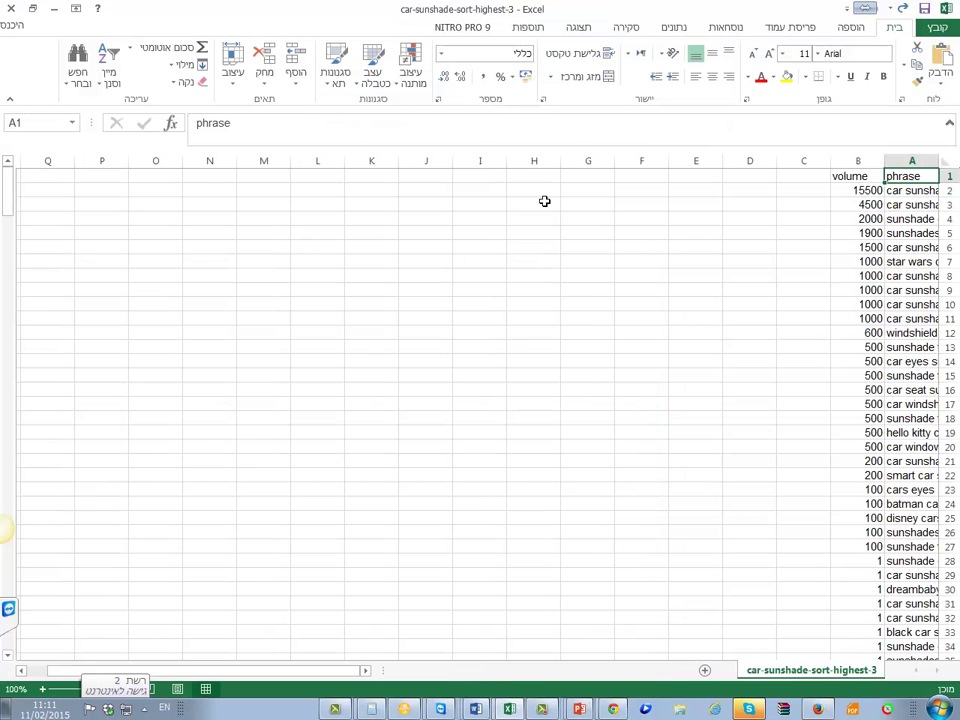
{"action": "key", "text": "Down"}
{"action": "key", "text": "ctrl+shift+Down"}
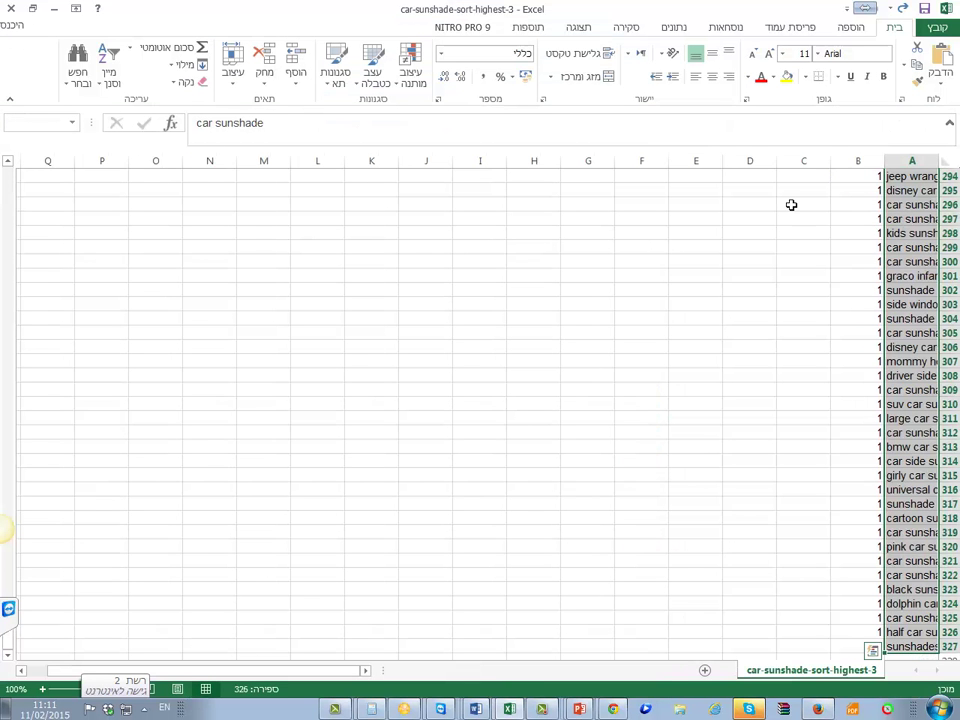
{"action": "key", "text": "ctrl+c"}
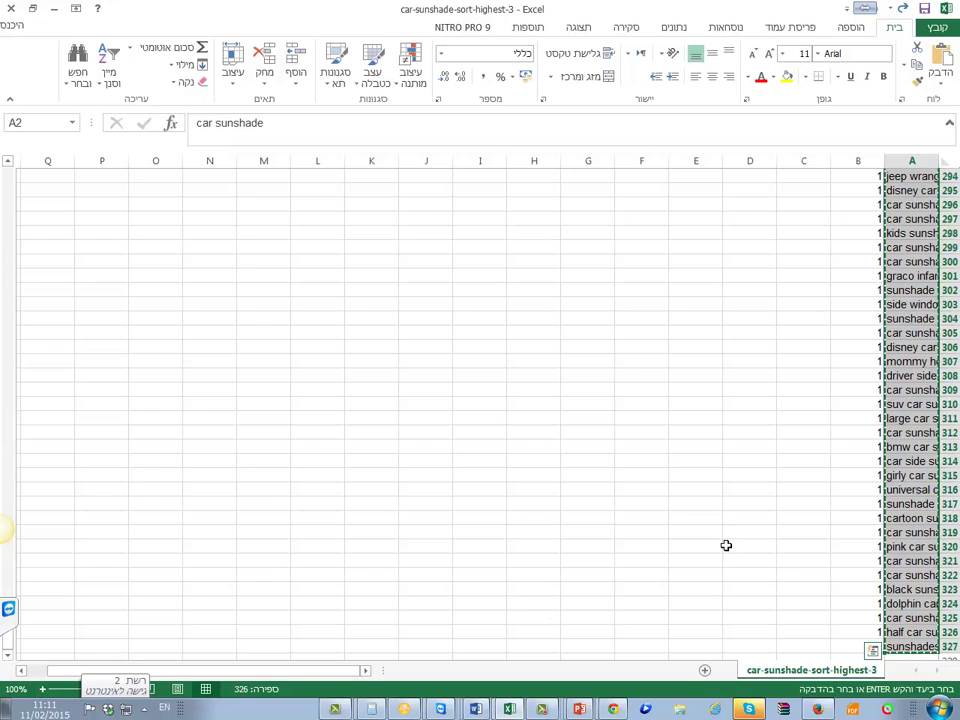
{"action": "key", "text": "alt+Tab"}
{"action": "key", "text": "alt+Tab"}
{"action": "left_click", "coordinate": [55, 8]}
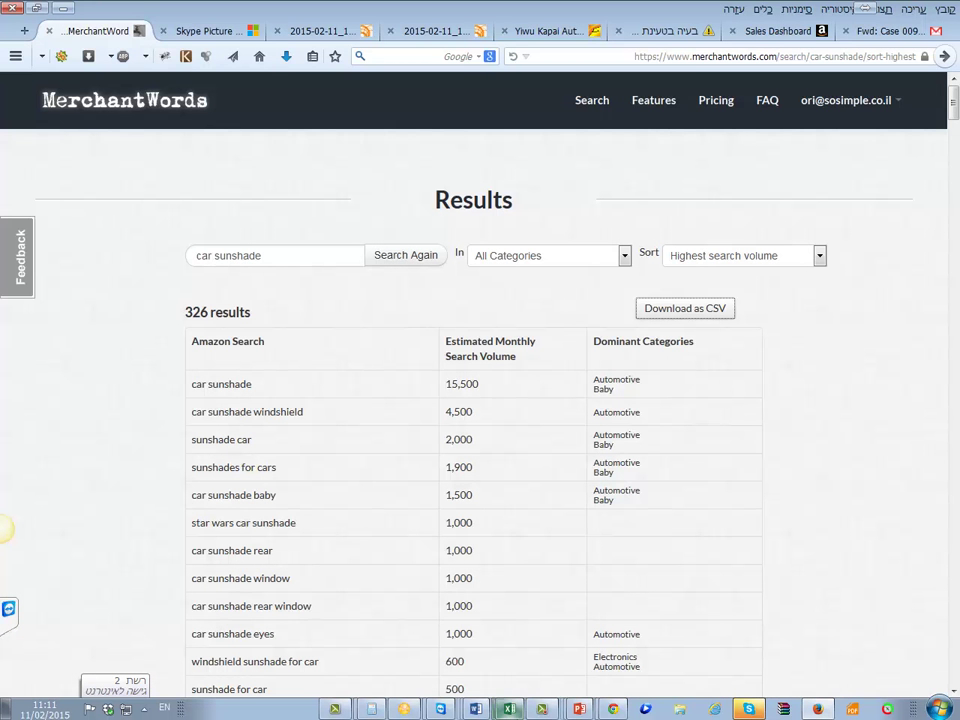
Paste the car sunshade keywords into B2 of the combined keywords workbook.
{"action": "left_click", "coordinate": [508, 706]}
{"action": "left_click", "coordinate": [545, 654]}
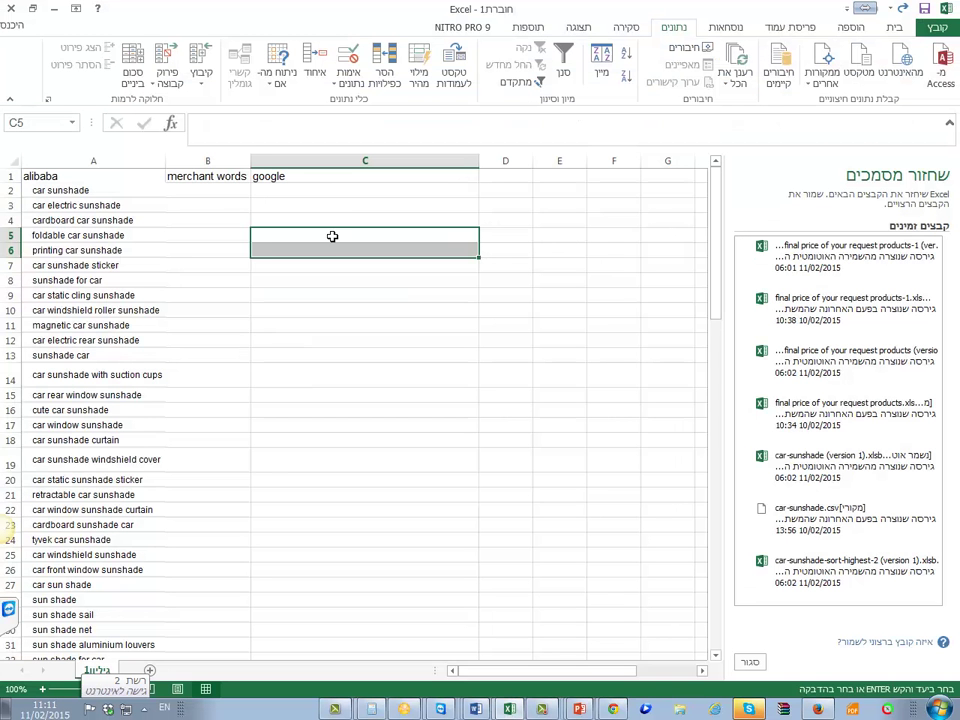
{"action": "left_click", "coordinate": [232, 197]}
{"action": "key", "text": "ctrl+v"}
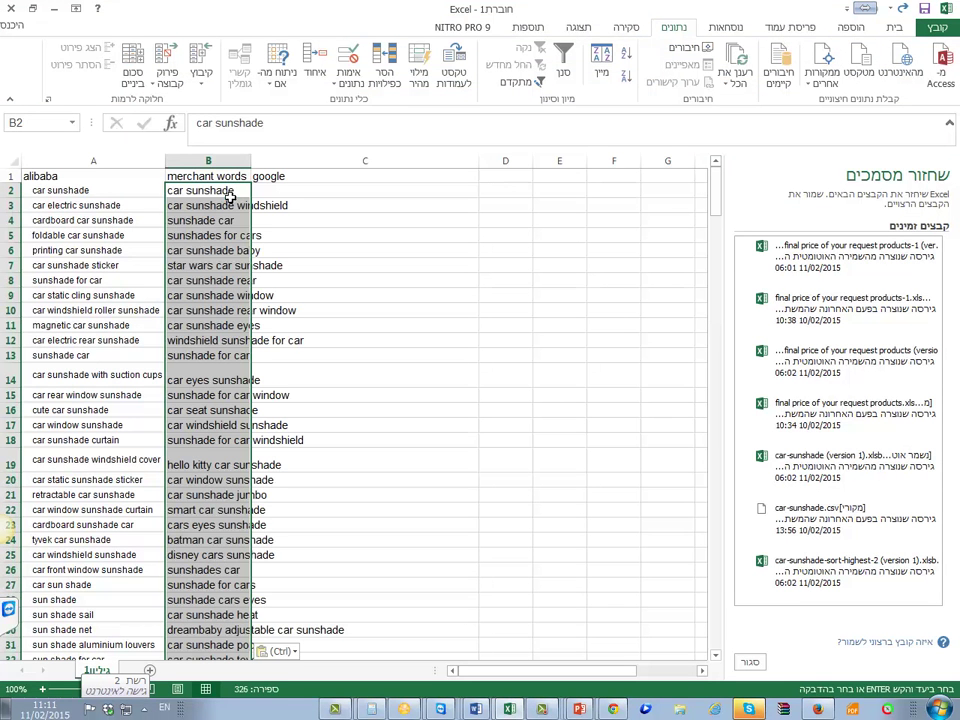
Widen column A and autofit column B to its longest keyword.
{"action": "left_click_drag", "start_coordinate": [166, 160], "coordinate": [262, 161]}
{"action": "left_click", "coordinate": [462, 191]}
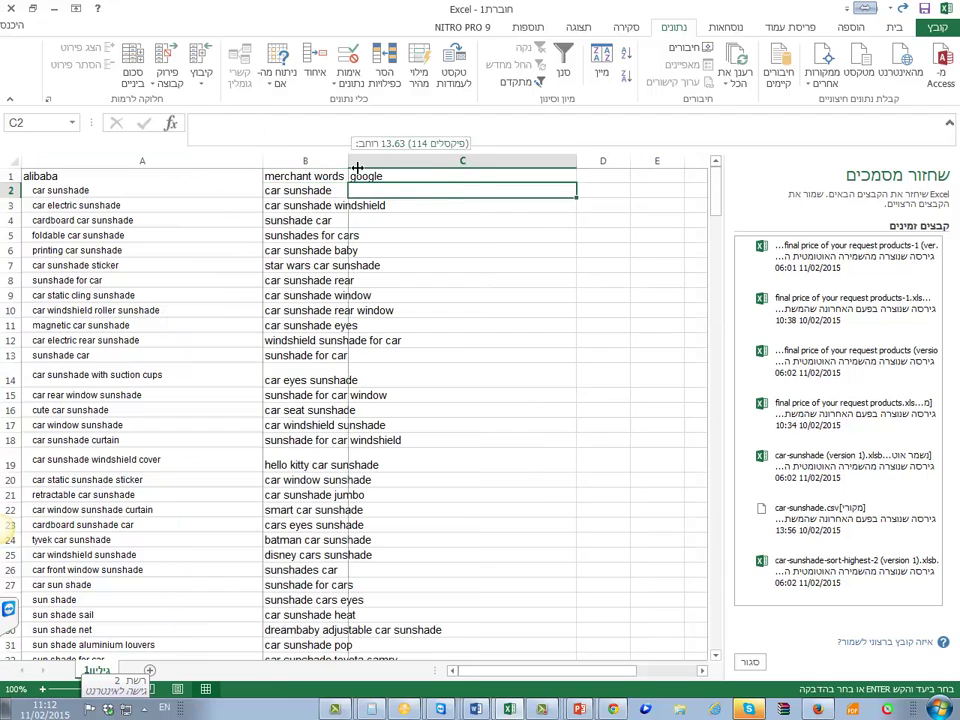
{"action": "double_click", "coordinate": [349, 160]}
{"action": "left_click_drag", "start_coordinate": [336, 196], "coordinate": [360, 690]}
{"action": "left_click", "coordinate": [365, 528]}
{"action": "scroll", "coordinate": [330, 490], "scroll_direction": "up", "scroll_amount": 4}
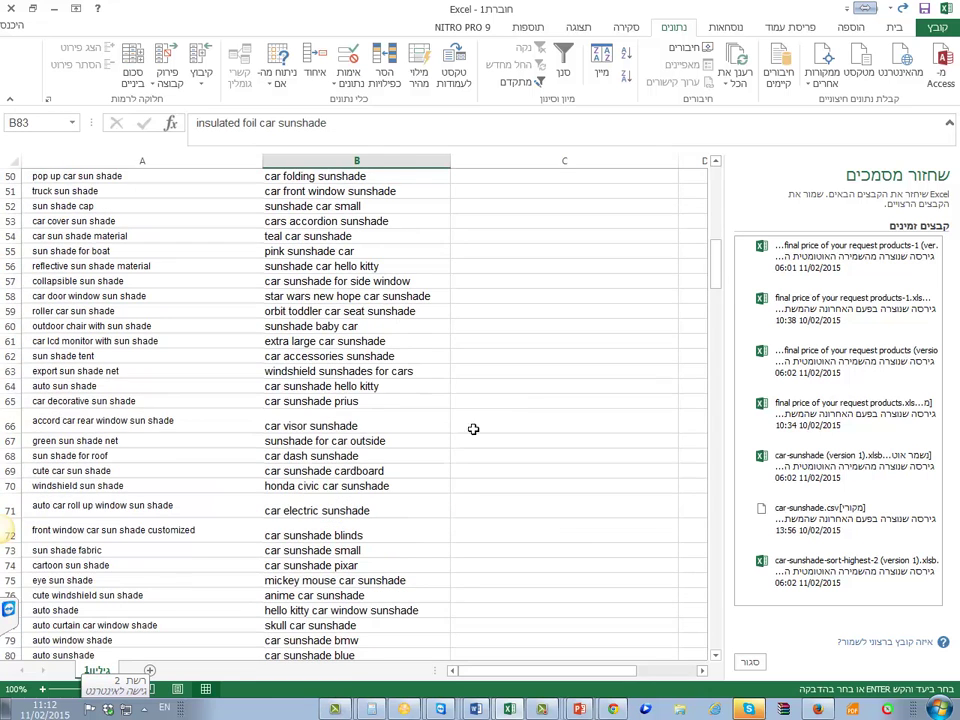
{"action": "left_click", "coordinate": [527, 389]}
{"action": "key", "text": "ctrl+Up"}
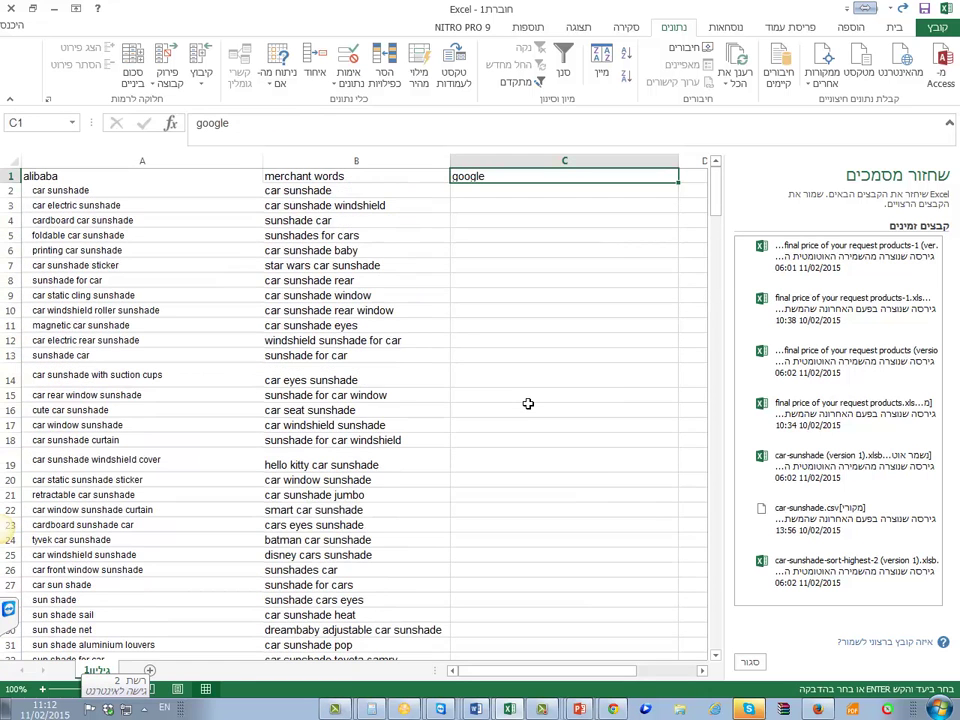
Search 'auto sunshade', download the CSV, and copy its 52 keywords from column A.
{"action": "key", "text": "alt+Tab"}
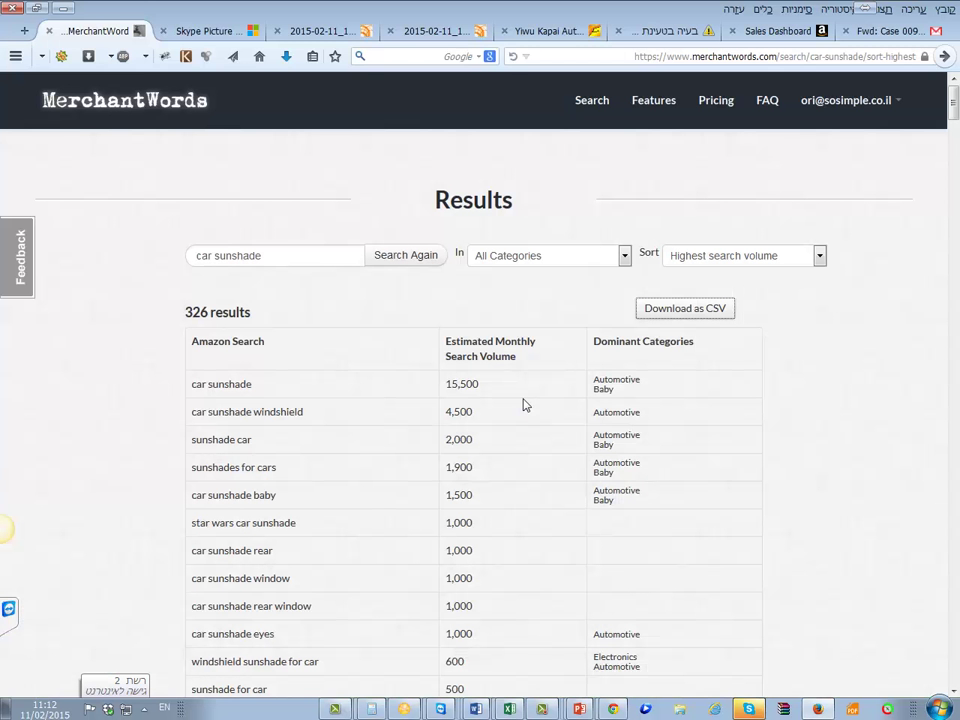
{"action": "double_click", "coordinate": [204, 264]}
{"action": "type", "text": "auto"}
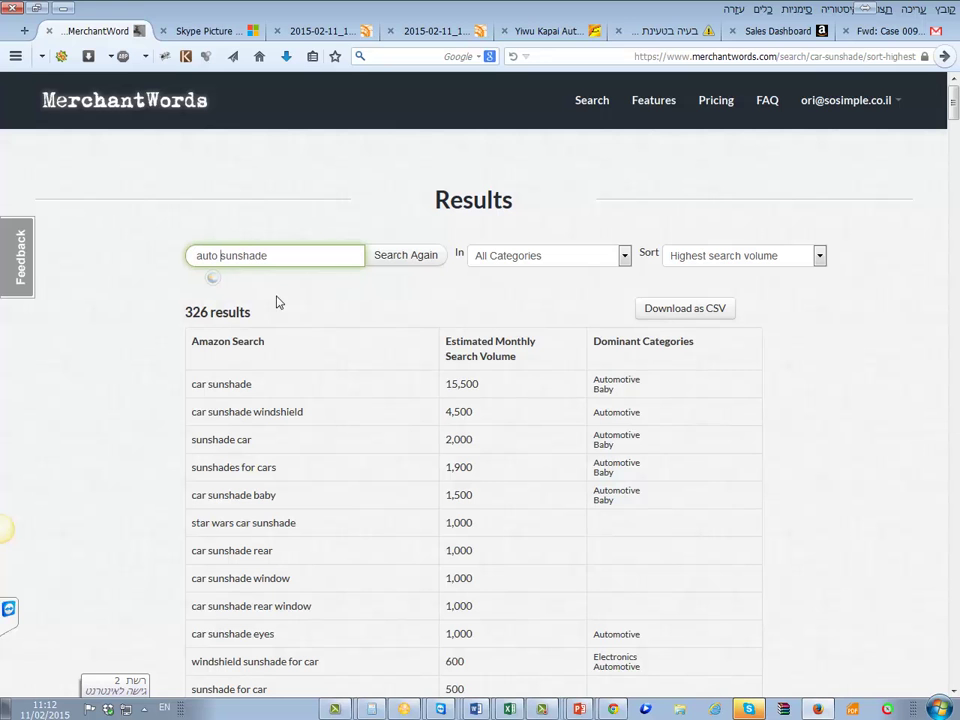
{"action": "left_click", "coordinate": [401, 255]}
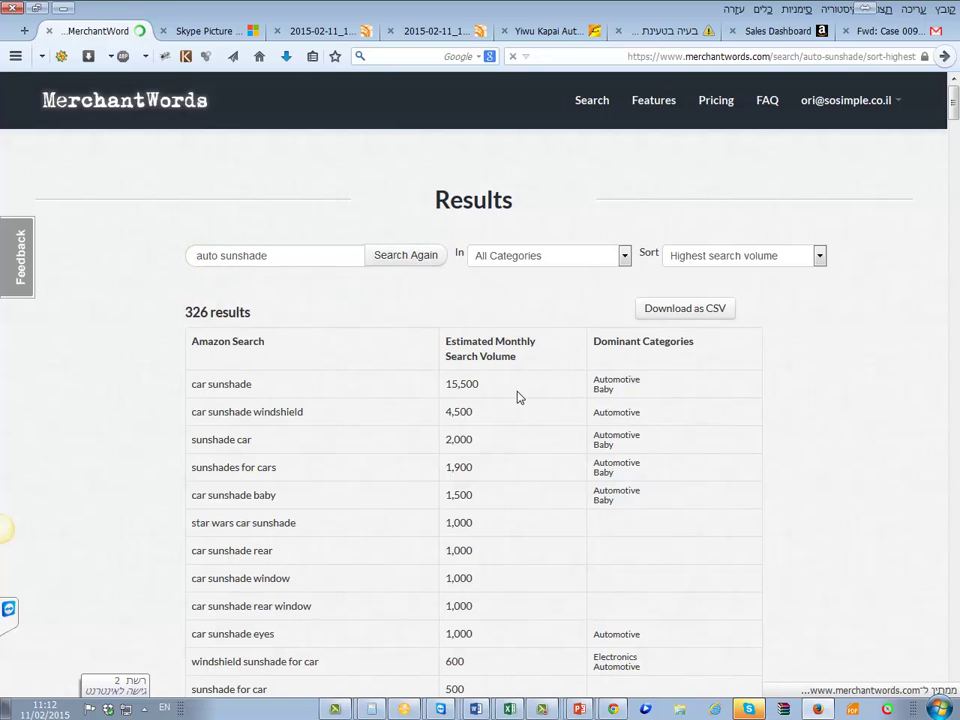
{"action": "left_click", "coordinate": [714, 312]}
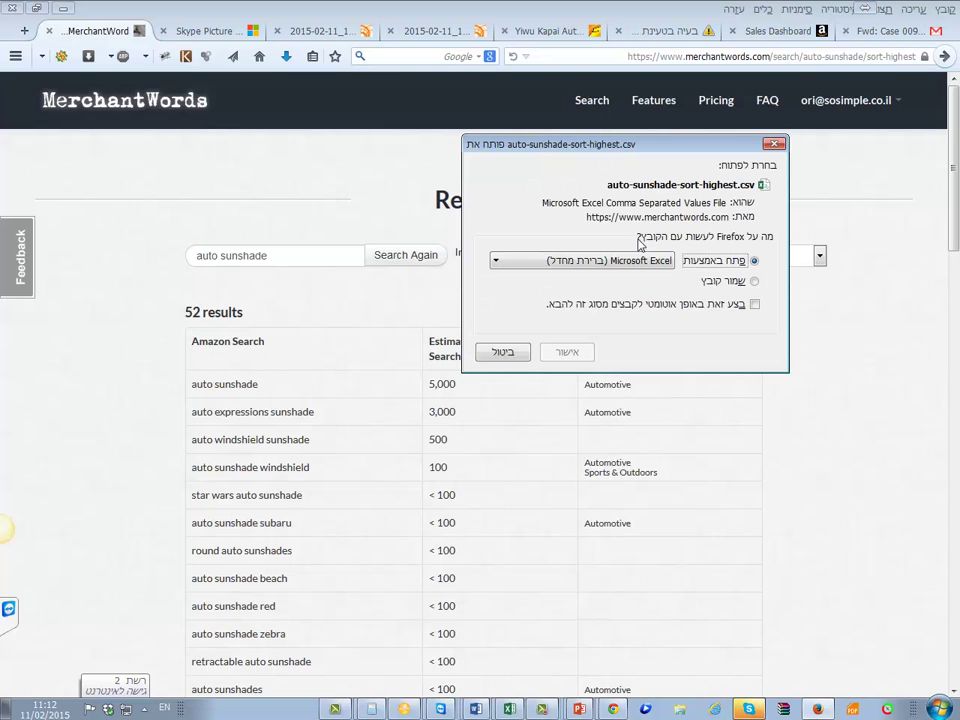
{"action": "left_click", "coordinate": [563, 351]}
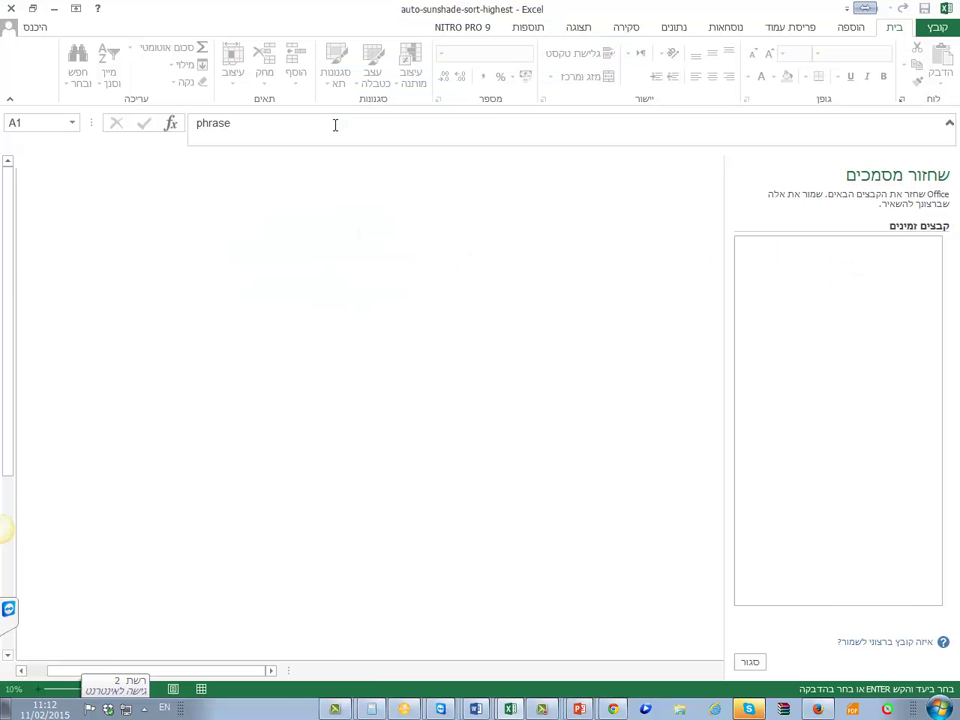
{"action": "key", "text": "Down"}
{"action": "key", "text": "ctrl+shift+Down"}
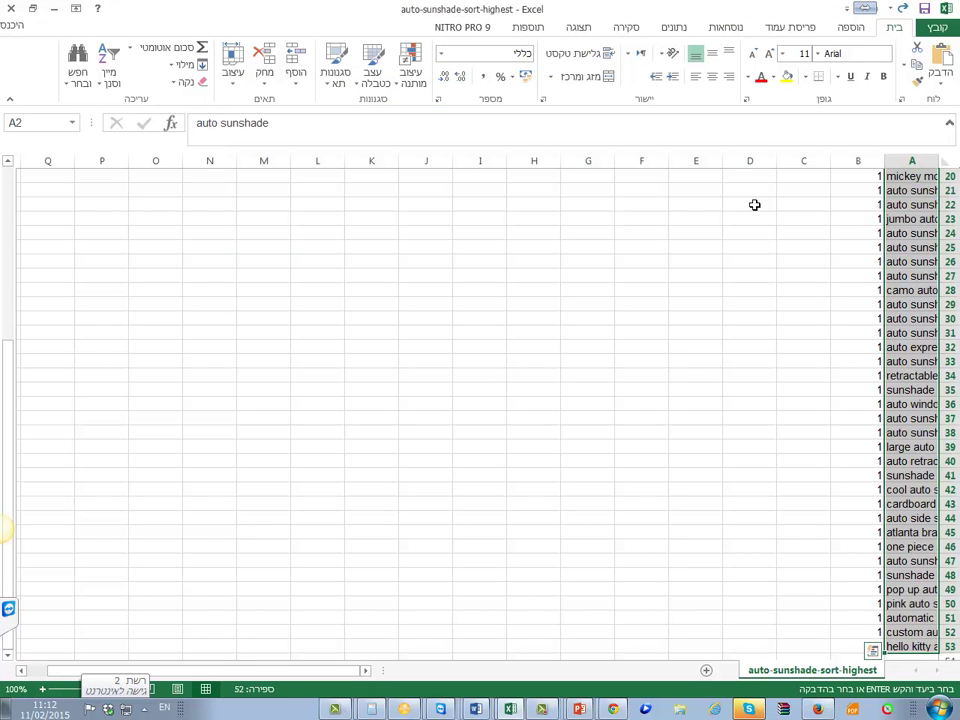
{"action": "key", "text": "ctrl+c"}
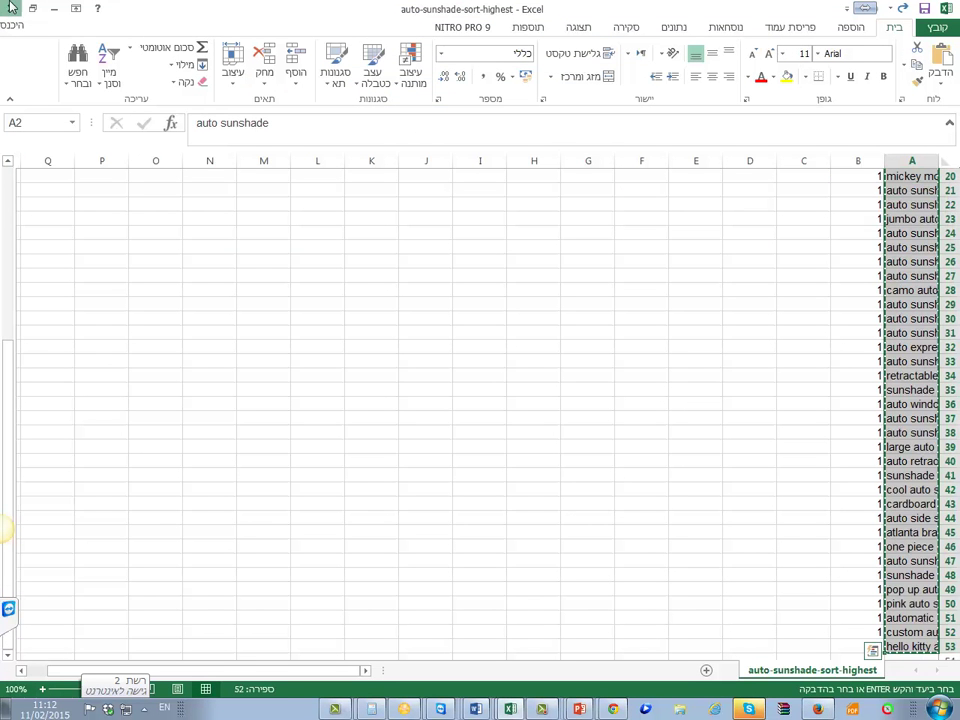
Paste the auto sunshade keywords at B328, extending the merchant words list to row 379.
{"action": "key", "text": "alt+Tab"}
{"action": "left_click", "coordinate": [381, 237]}
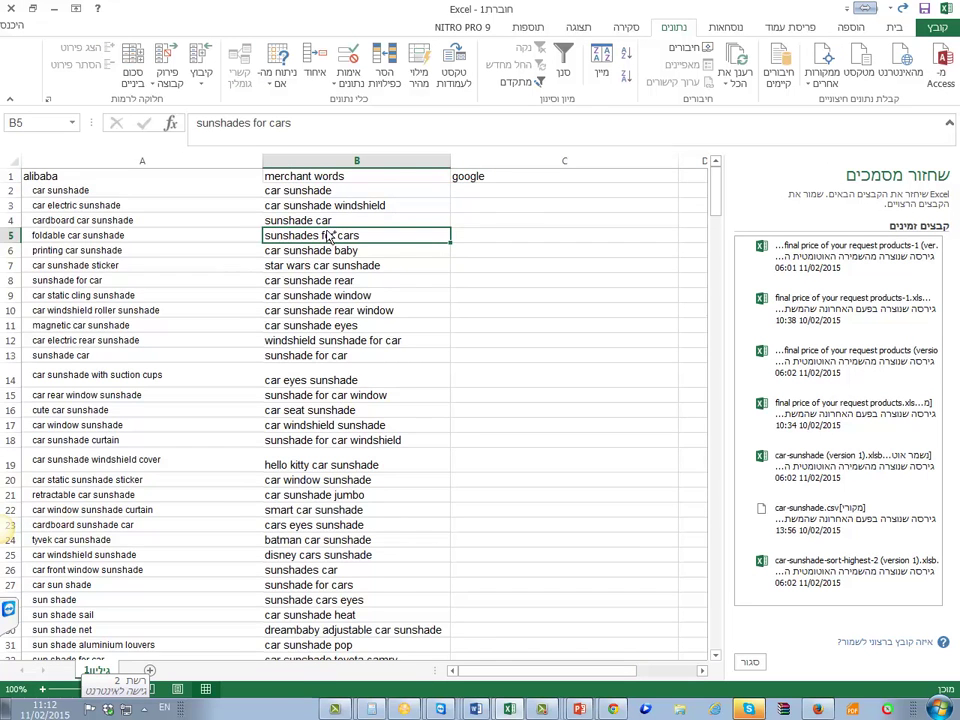
{"action": "key", "text": "ctrl+Down"}
{"action": "key", "text": "Down"}
{"action": "key", "text": "ctrl+v"}
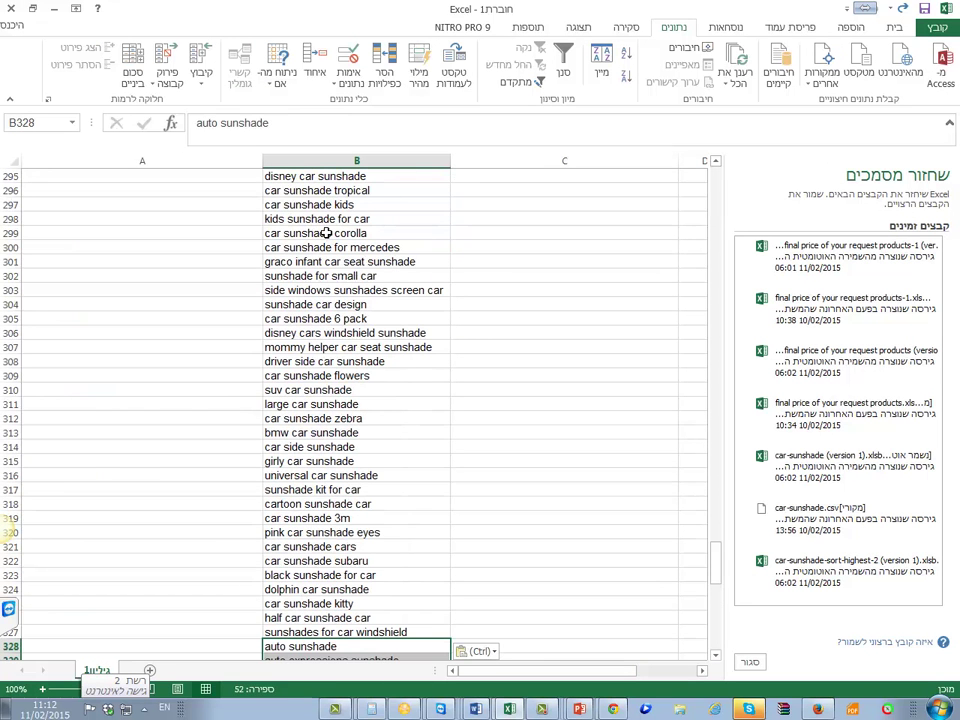
{"action": "key", "text": "ctrl+Down"}
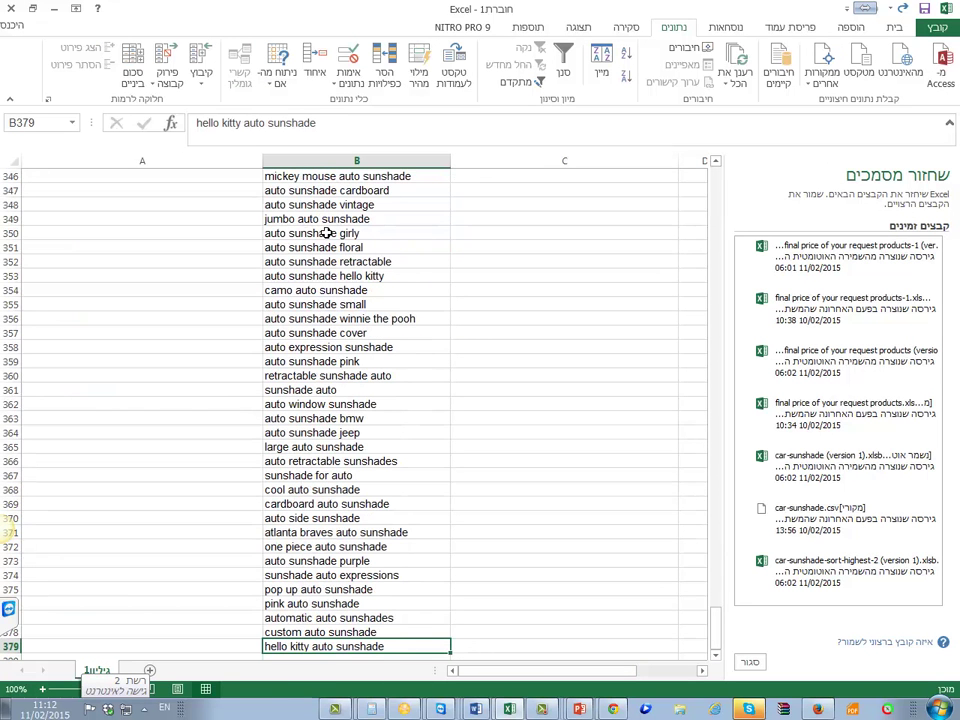
{"action": "key", "text": "Up"}
{"action": "key", "text": "Down"}
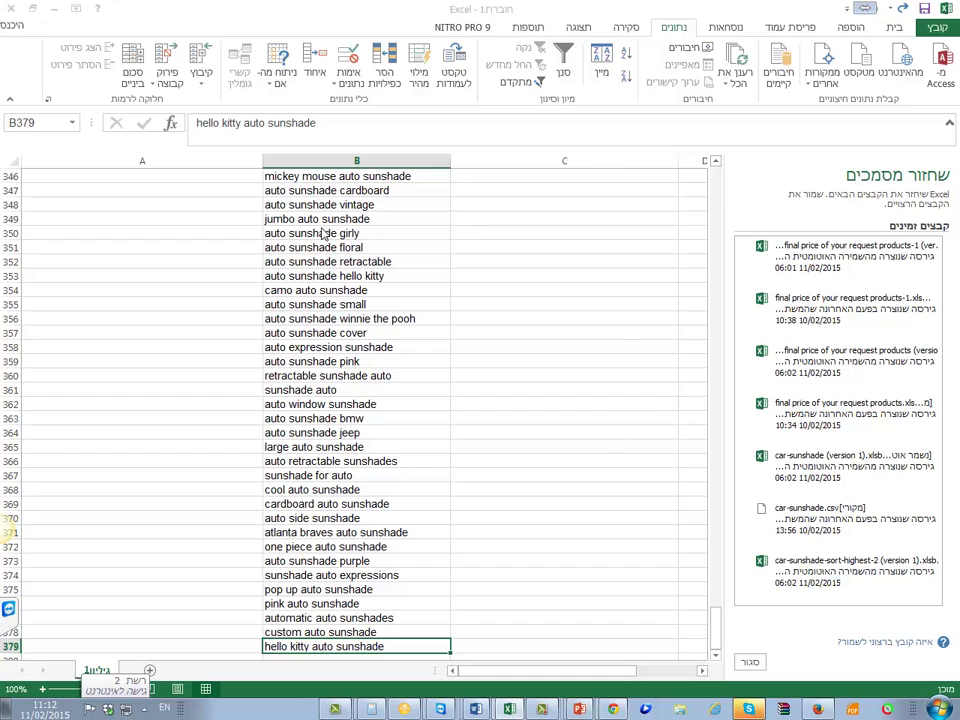
{"action": "key", "text": "alt+Tab"}
{"action": "double_click", "coordinate": [220, 258]}
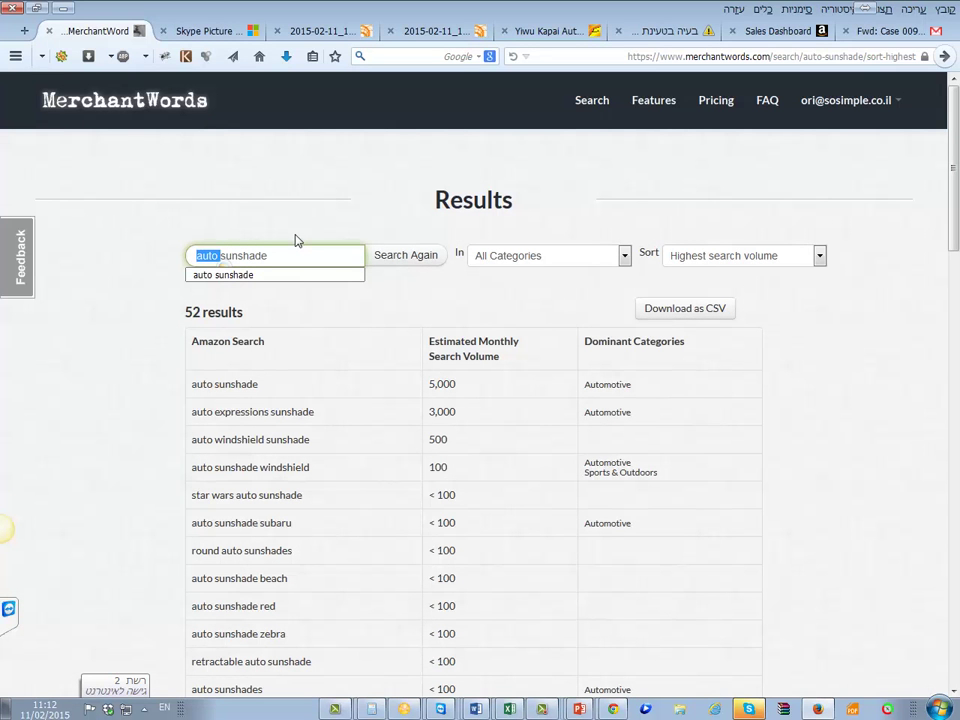
Search 'sun shade car' and open the 404-result CSV download in Excel.
{"action": "key", "text": "BackSpace"}
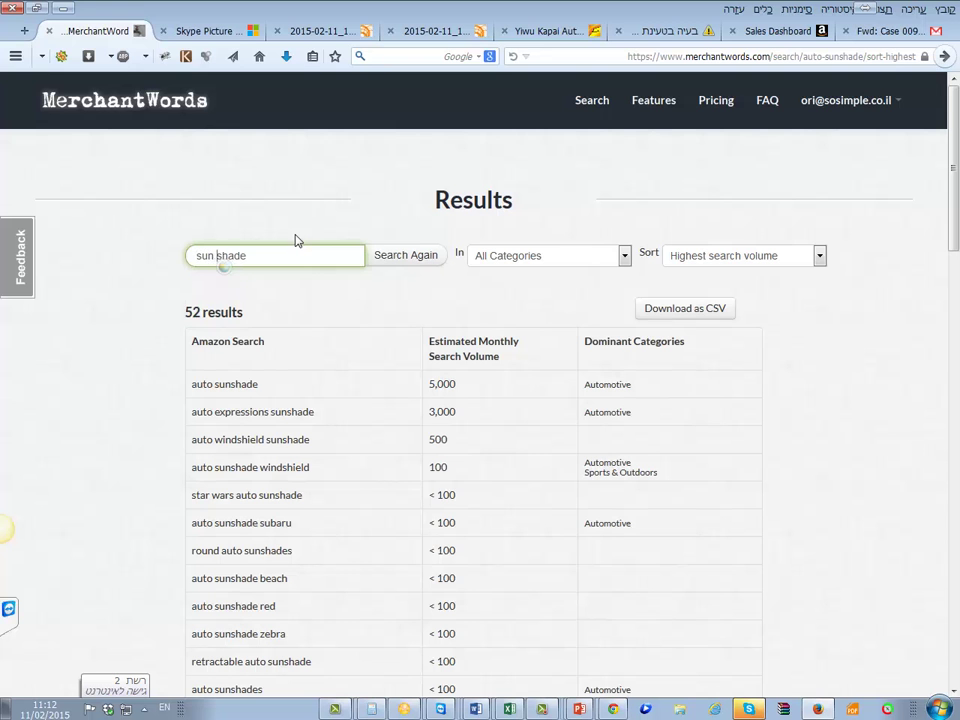
{"action": "type", "text": "car"}
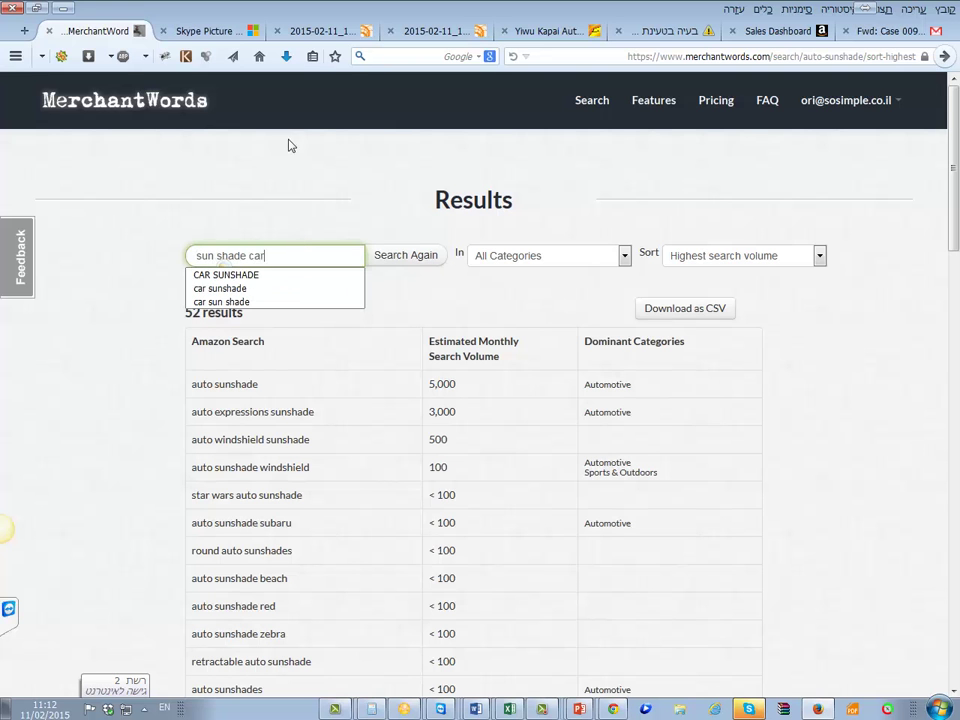
{"action": "left_click", "coordinate": [446, 256]}
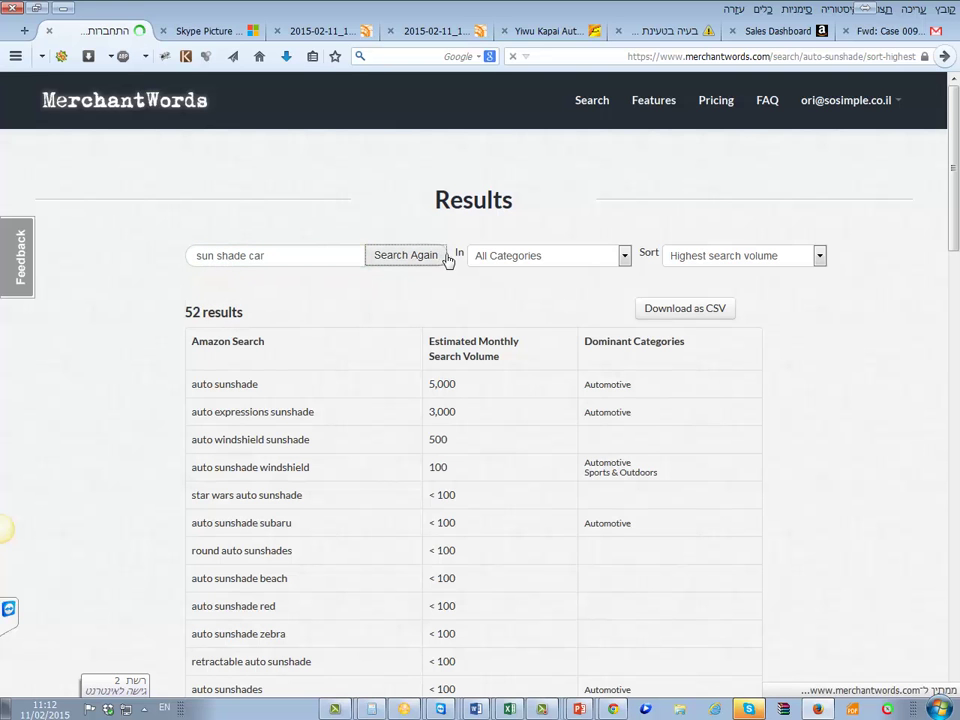
{"action": "left_click", "coordinate": [664, 313]}
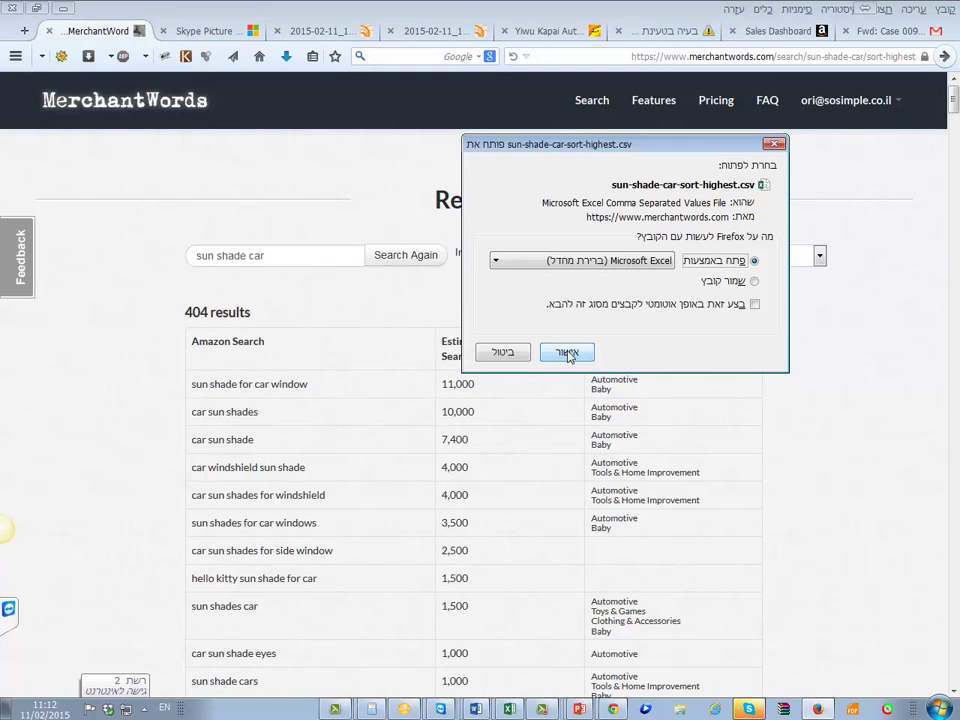
{"action": "left_click", "coordinate": [567, 352]}
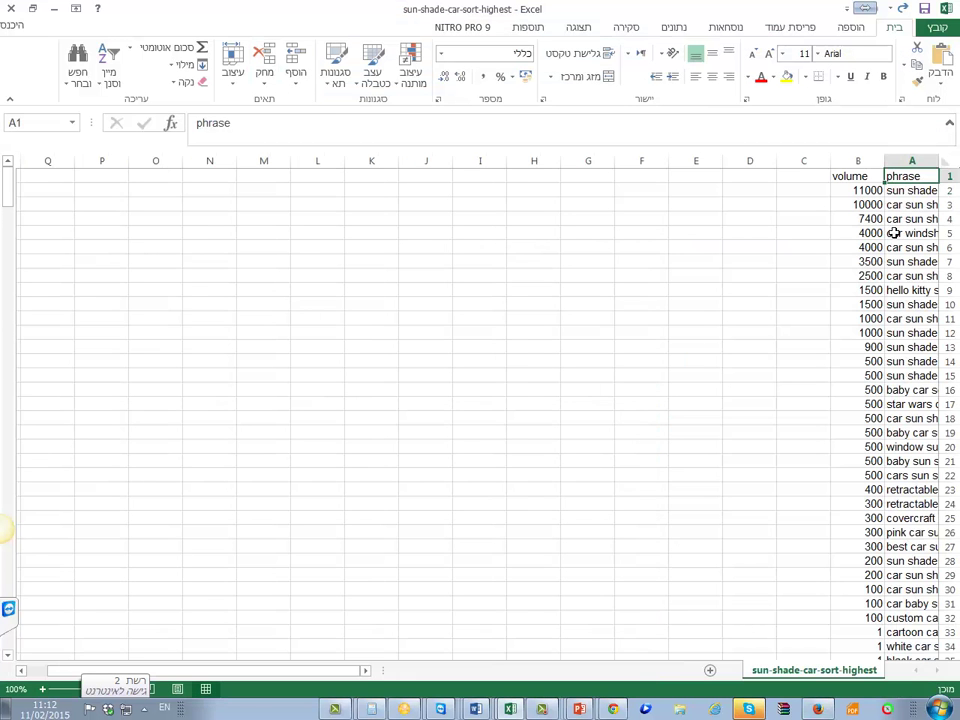
Copy the sun shade car keywords from the CSV workbook, then close it while keeping the clipboard.
{"action": "left_click", "coordinate": [914, 191]}
{"action": "key", "text": "ctrl+shift+Down"}
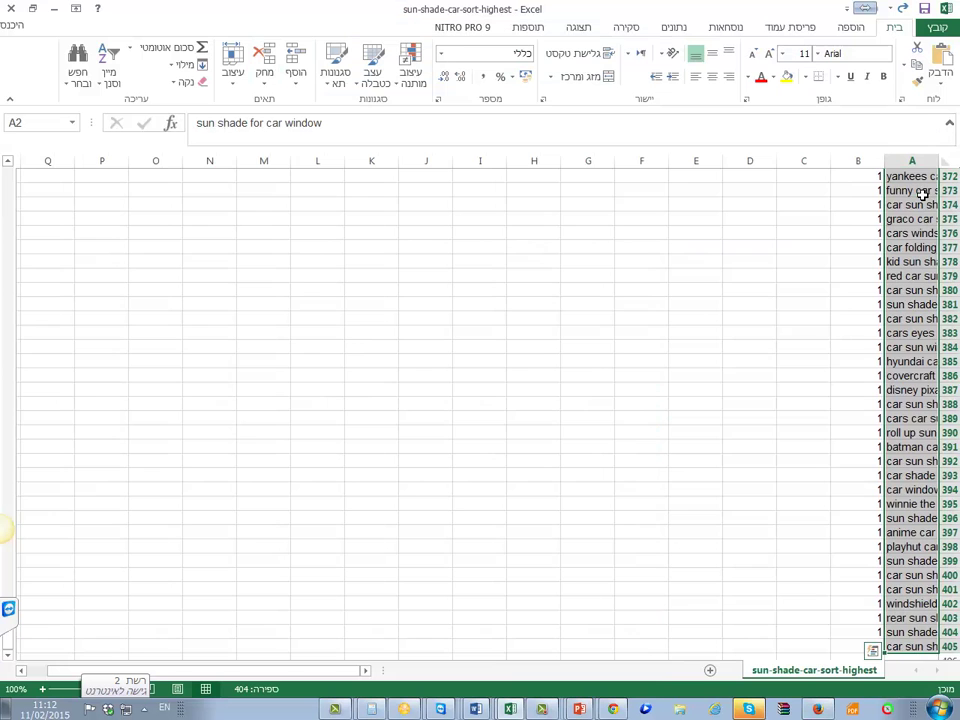
{"action": "key", "text": "ctrl+c"}
{"action": "key", "text": "alt+Tab"}
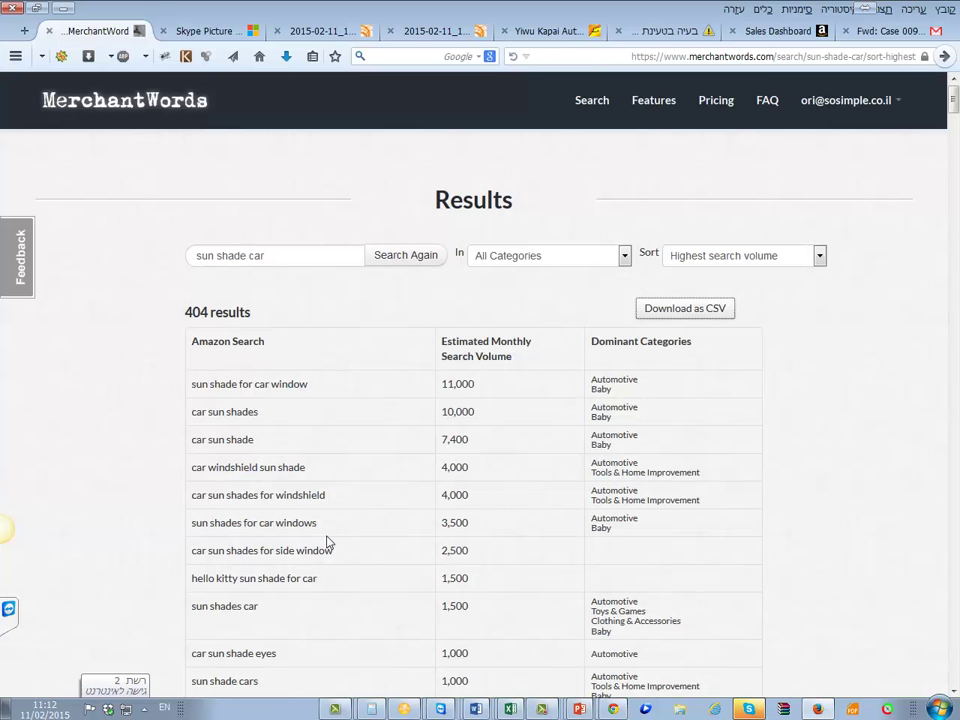
{"action": "key", "text": "alt+Tab"}
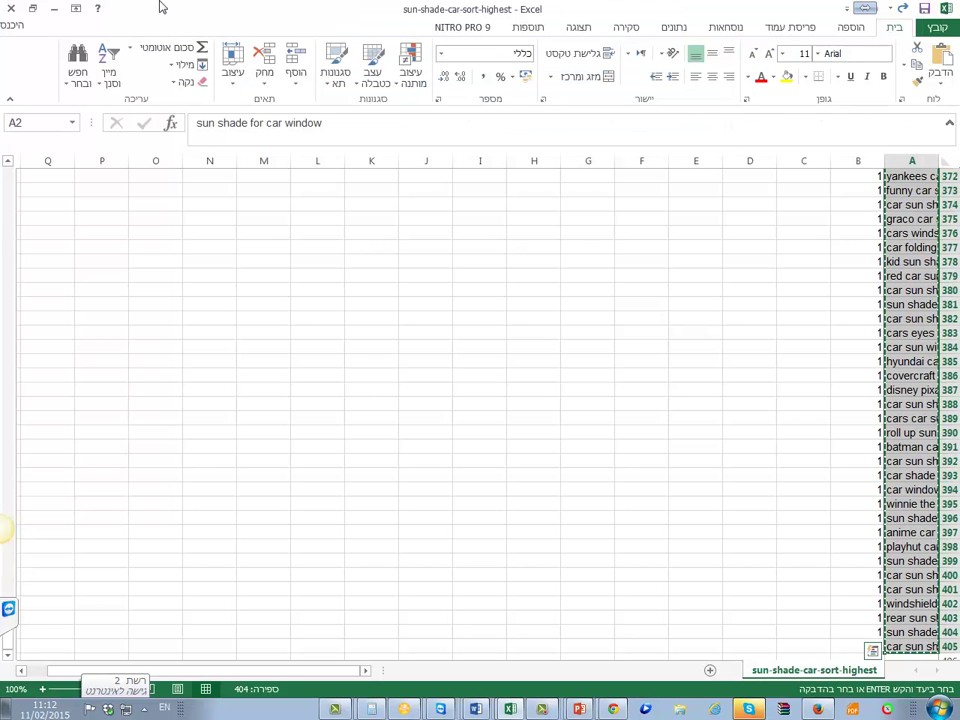
{"action": "left_click", "coordinate": [10, 7]}
{"action": "left_click", "coordinate": [480, 403]}
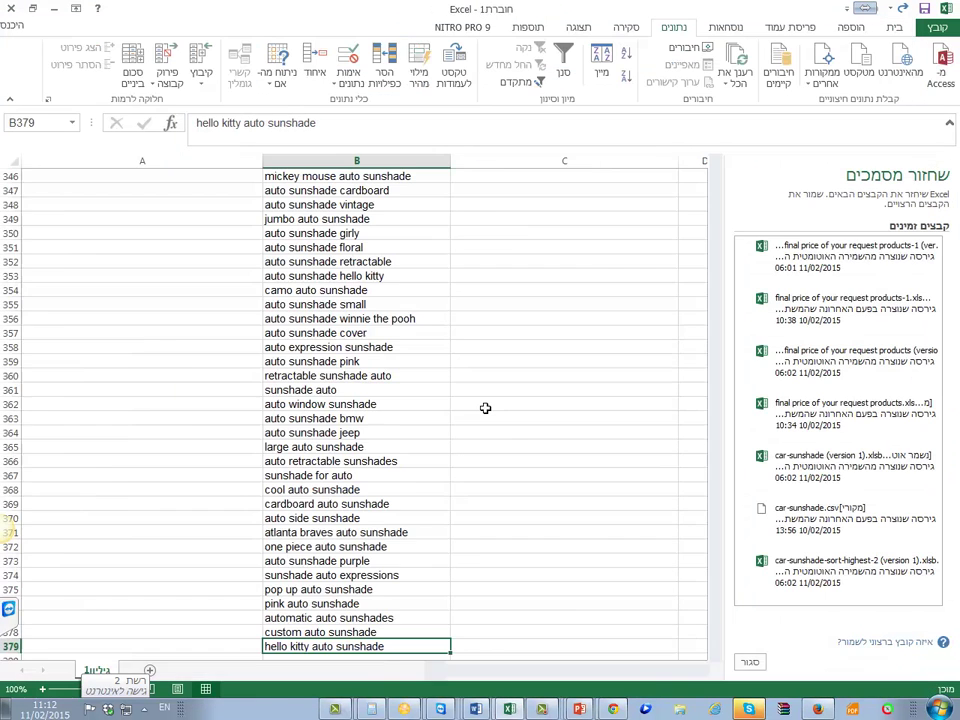
{"action": "key", "text": "Down"}
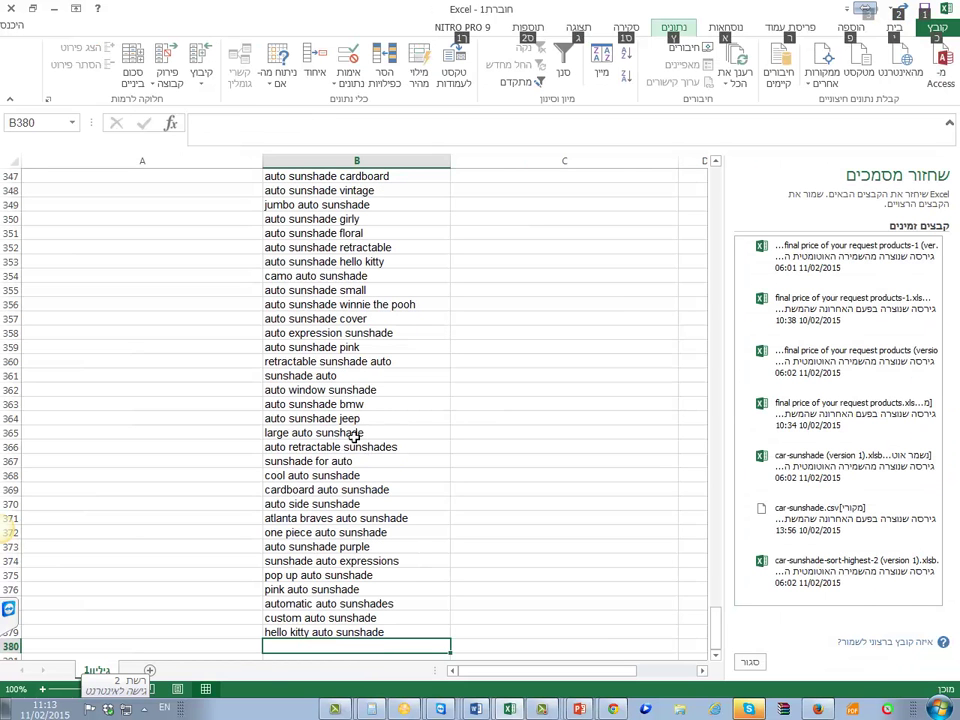
Open the downloaded MerchantWords sun shade car file and copy its phrases A2:A405.
{"action": "key", "text": "alt+Tab"}
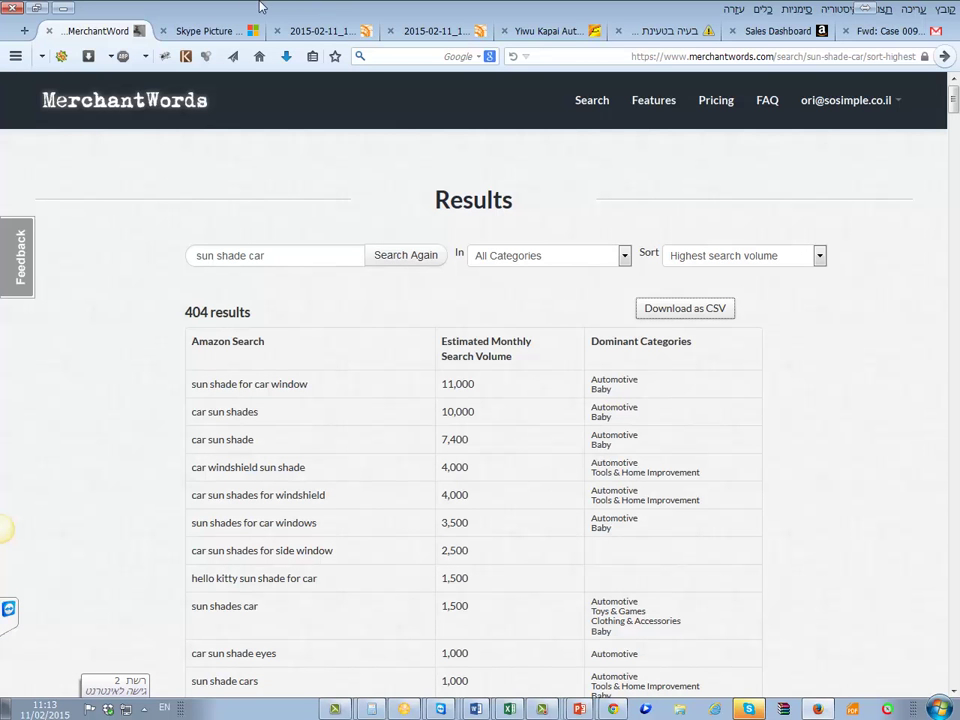
{"action": "left_click", "coordinate": [286, 56]}
{"action": "left_click", "coordinate": [373, 119]}
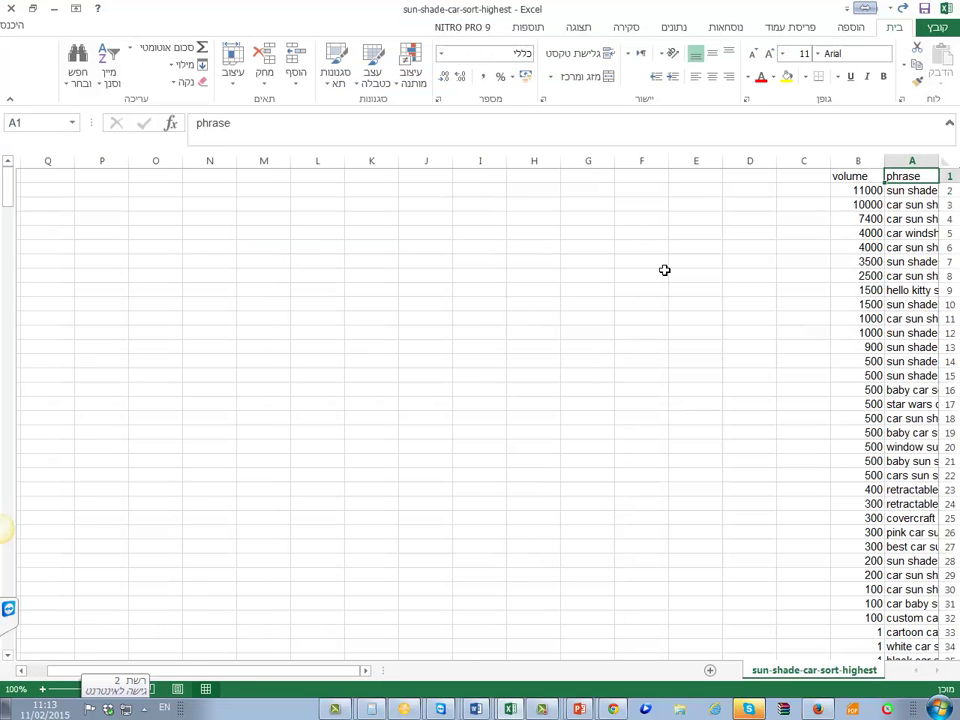
{"action": "key", "text": "Down"}
{"action": "key", "text": "ctrl+shift+Down"}
{"action": "key", "text": "ctrl+c"}
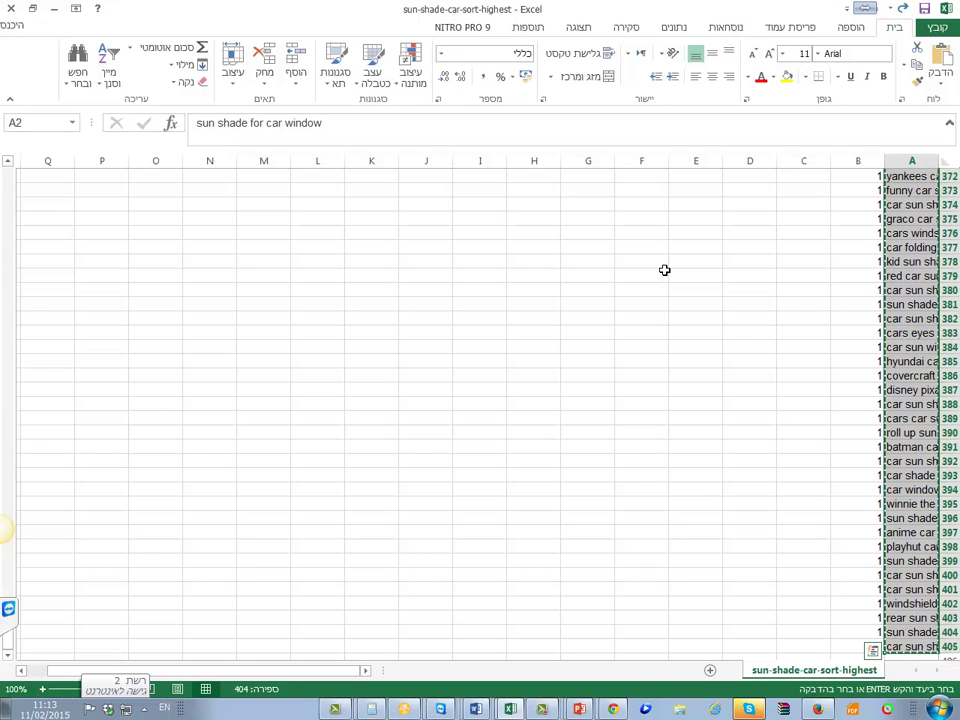
Paste the 404 phrases into the merchant words column at B380 in Book1.
{"action": "left_click", "coordinate": [56, 9]}
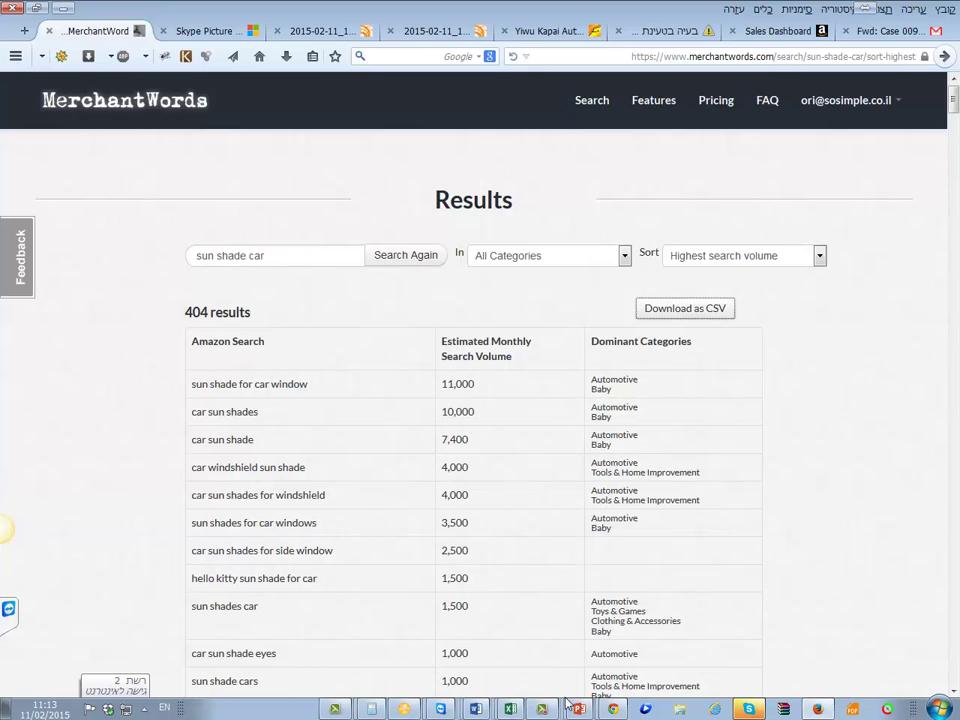
{"action": "left_click", "coordinate": [510, 709]}
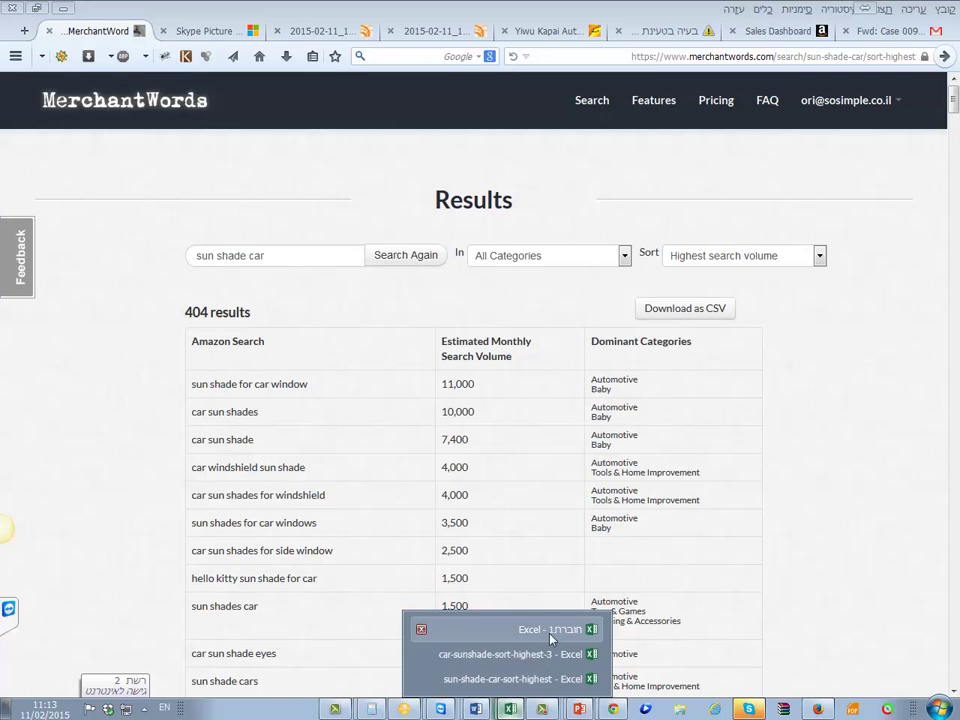
{"action": "left_click", "coordinate": [450, 629]}
{"action": "key", "text": "ctrl+v"}
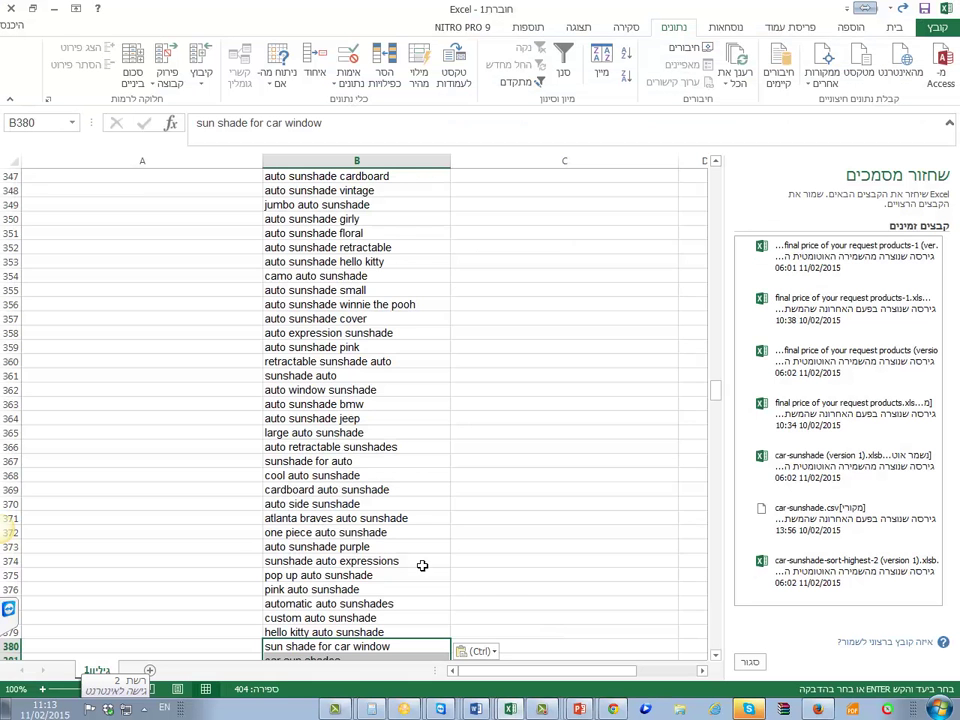
{"action": "scroll", "coordinate": [422, 565], "scroll_direction": "down", "scroll_amount": 15}
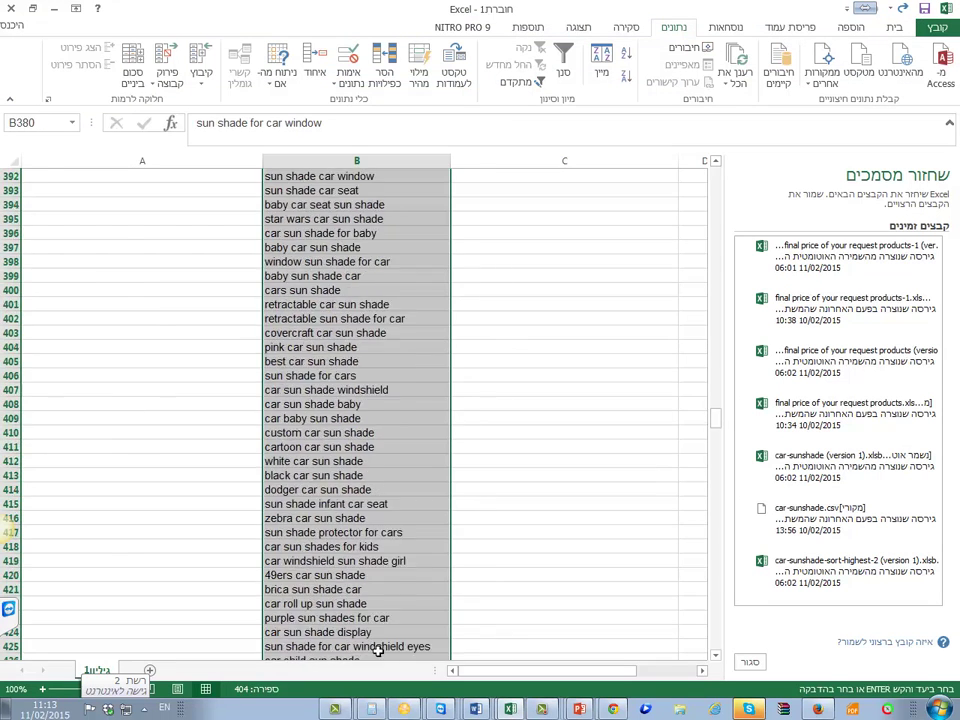
{"action": "scroll", "coordinate": [378, 650], "scroll_direction": "down", "scroll_amount": 3}
{"action": "left_click", "coordinate": [378, 635]}
{"action": "key", "text": "ctrl+Up"}
{"action": "key", "text": "Down"}
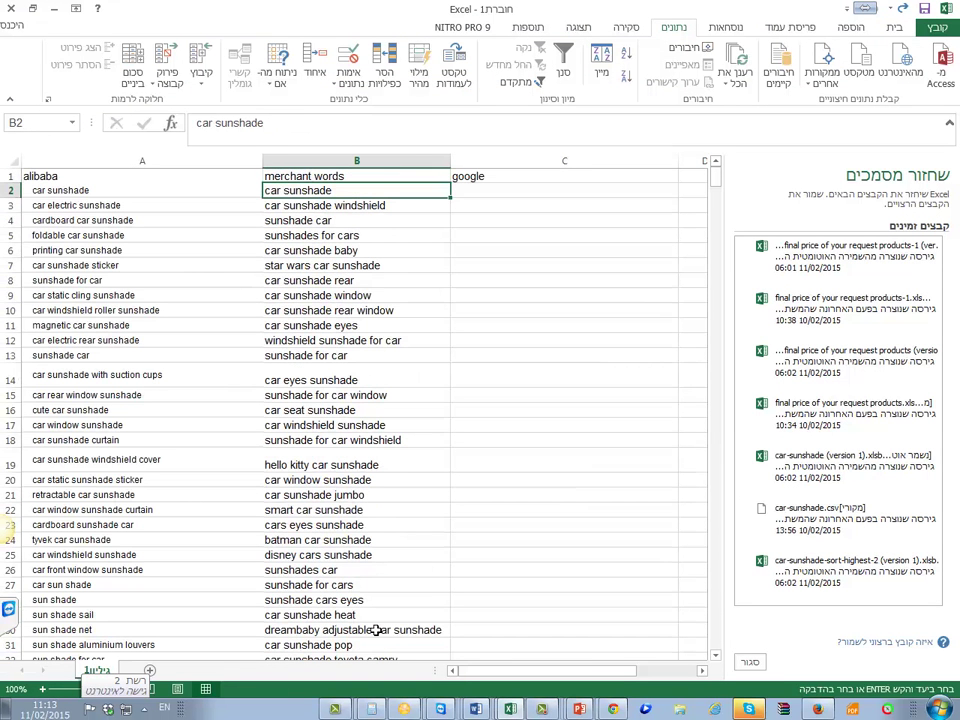
{"action": "key", "text": "Up"}
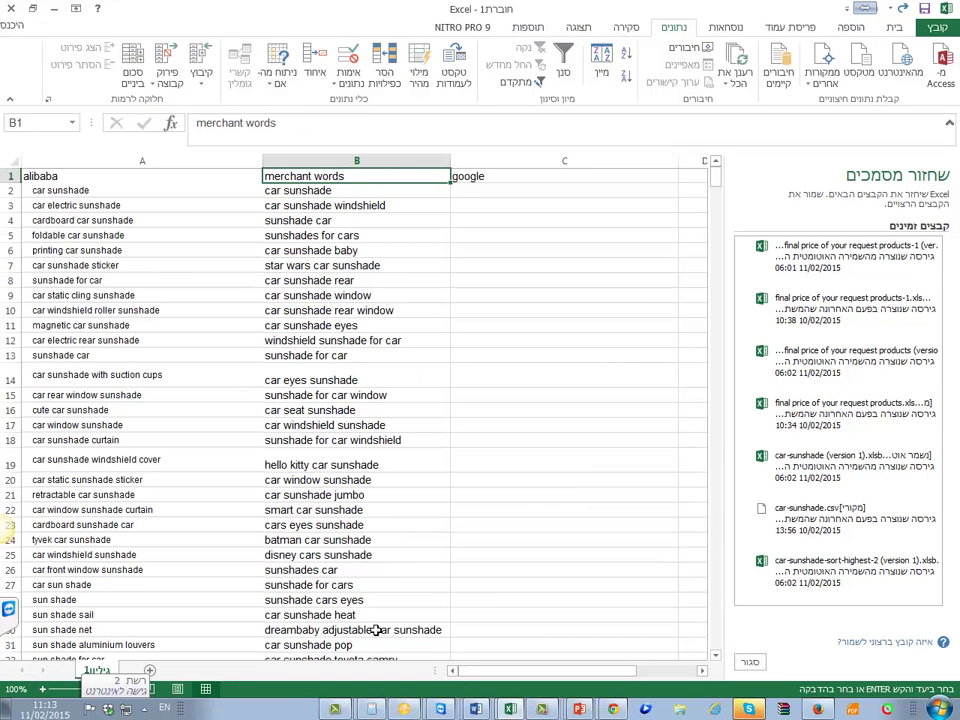
{"action": "key", "text": "Down"}
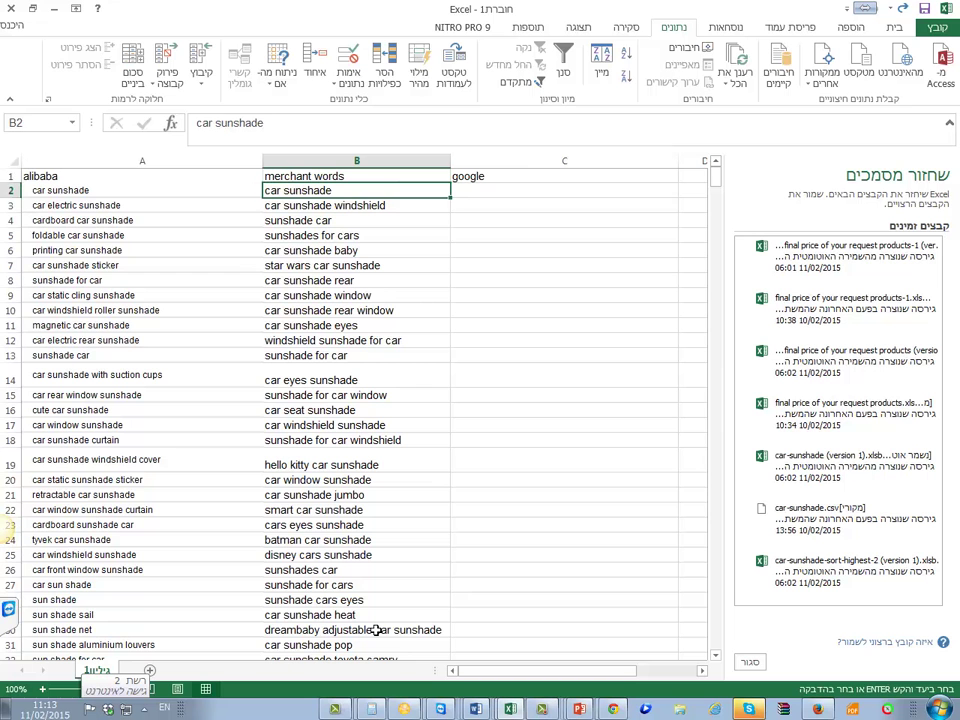
{"action": "key", "text": "Up"}
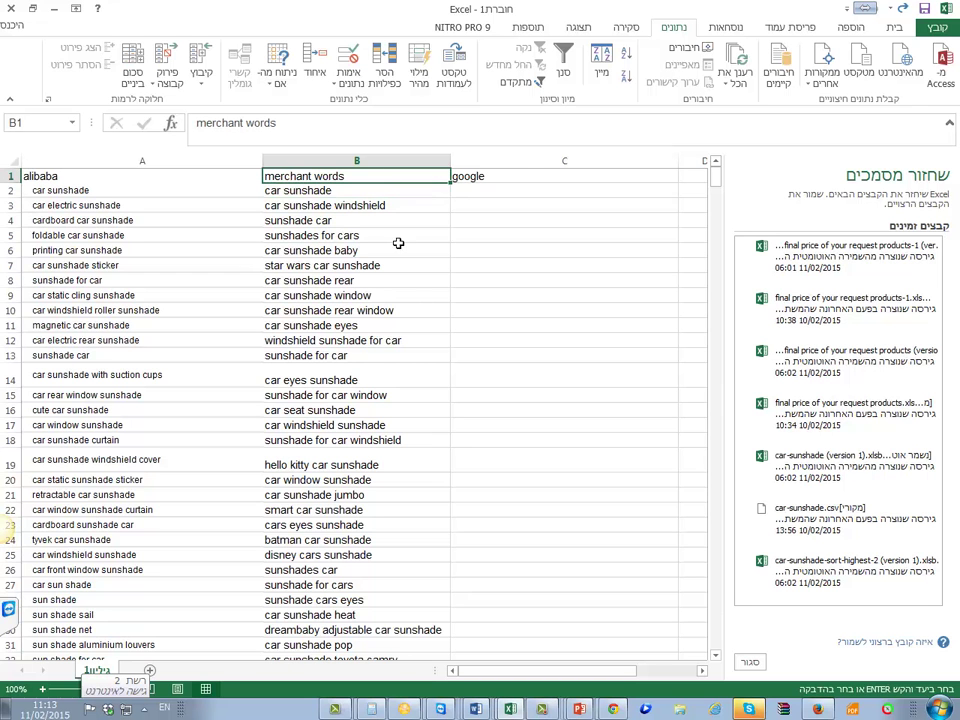
{"action": "left_click", "coordinate": [401, 67]}
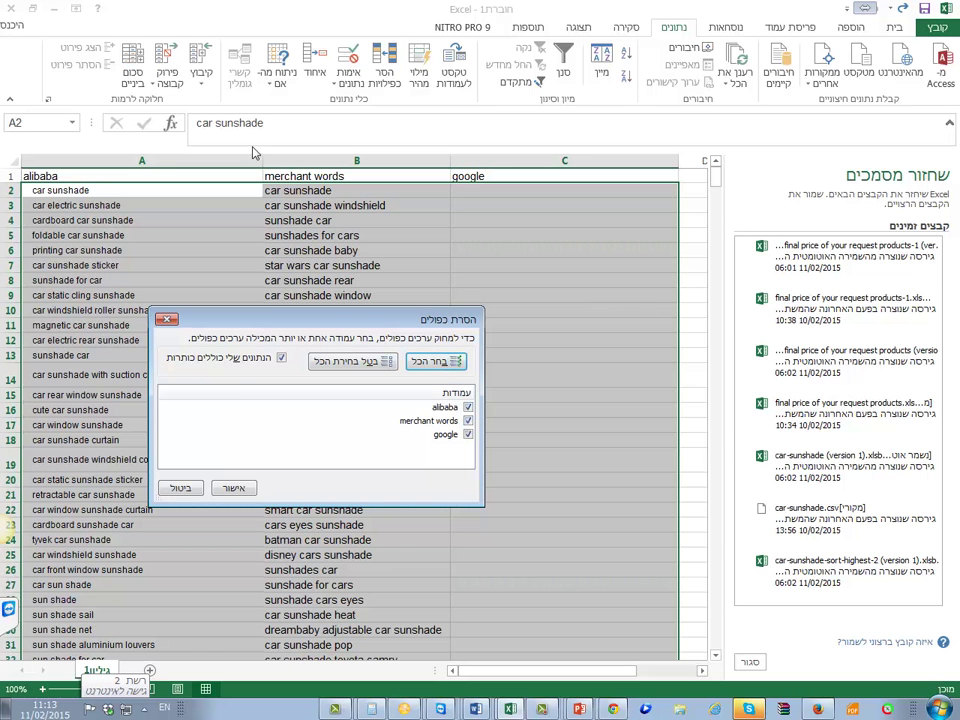
{"action": "left_click", "coordinate": [468, 407]}
{"action": "left_click", "coordinate": [468, 434]}
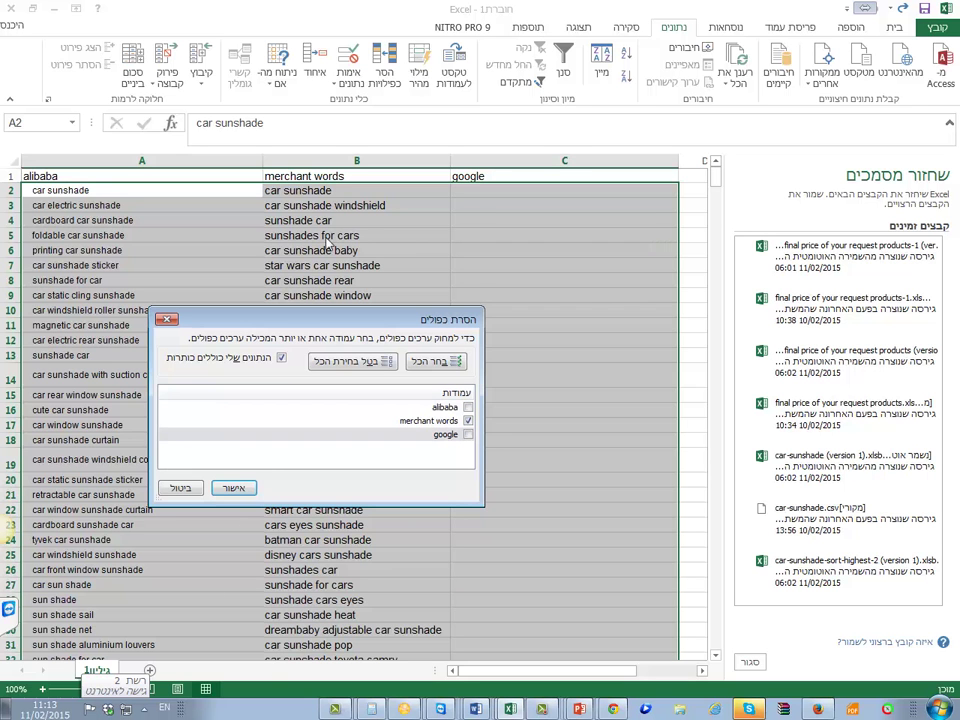
{"action": "left_click", "coordinate": [248, 487]}
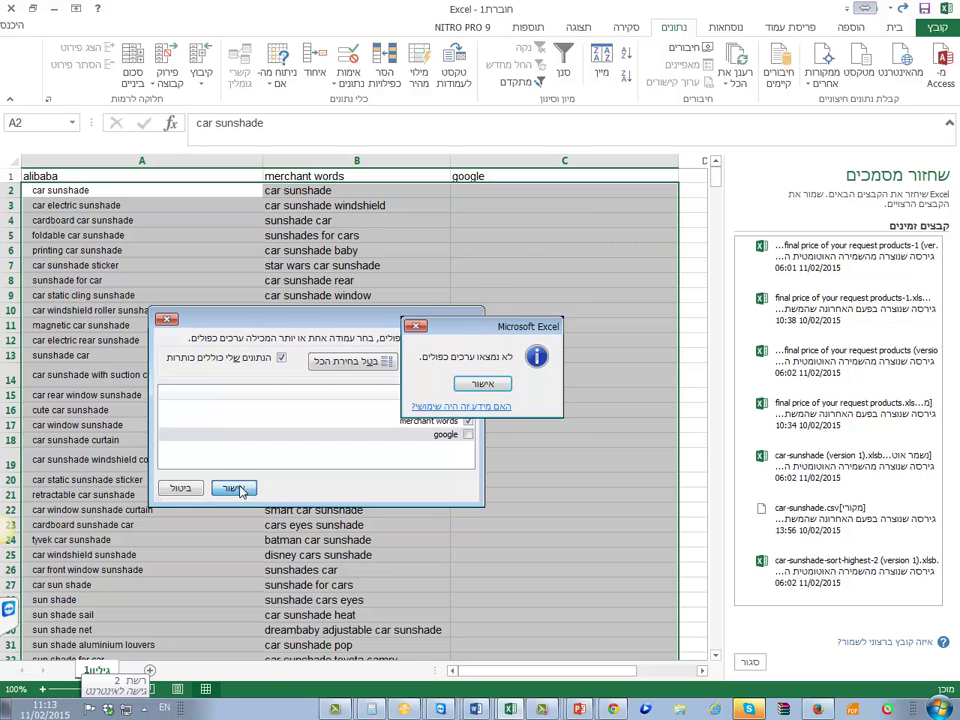
{"action": "left_click", "coordinate": [483, 384]}
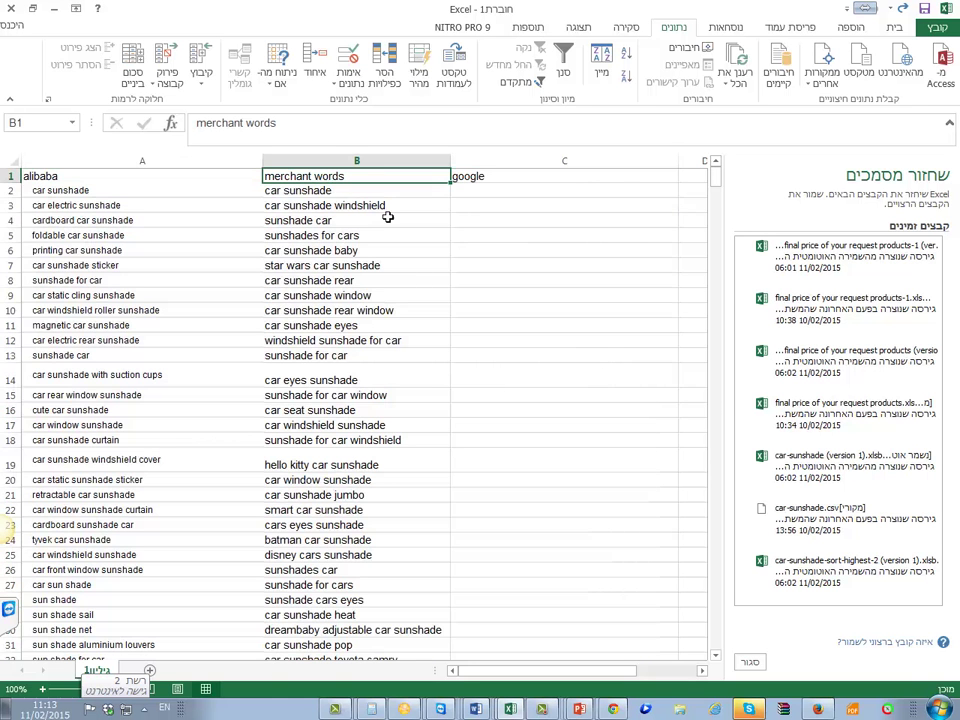
{"action": "left_click_drag", "start_coordinate": [360, 191], "coordinate": [352, 532]}
{"action": "left_click", "coordinate": [373, 420]}
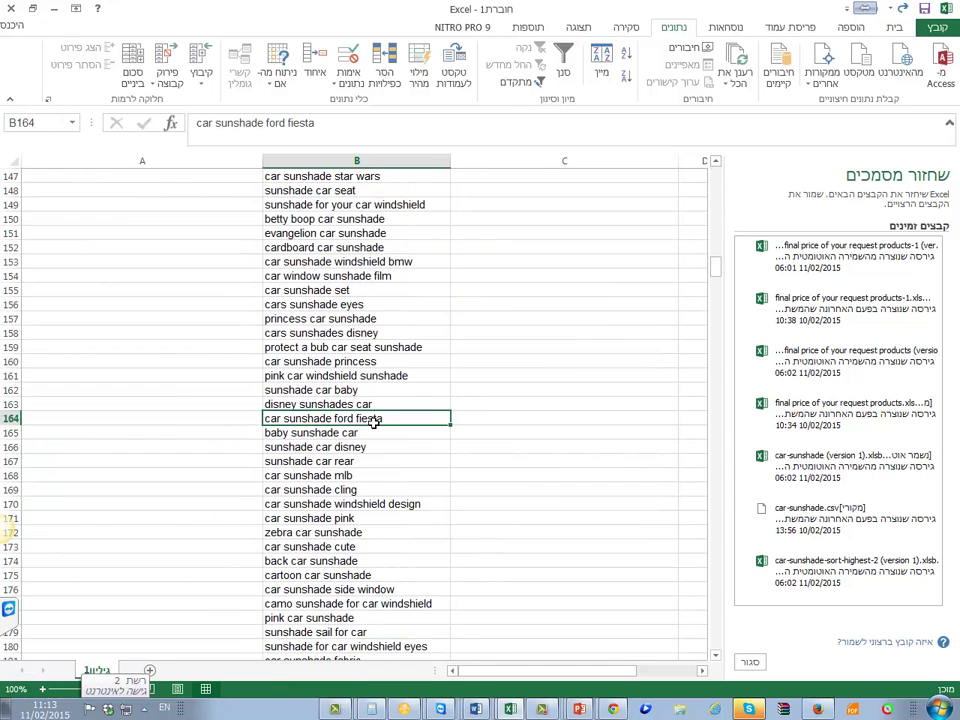
{"action": "scroll", "coordinate": [375, 422], "scroll_direction": "down", "scroll_amount": 5}
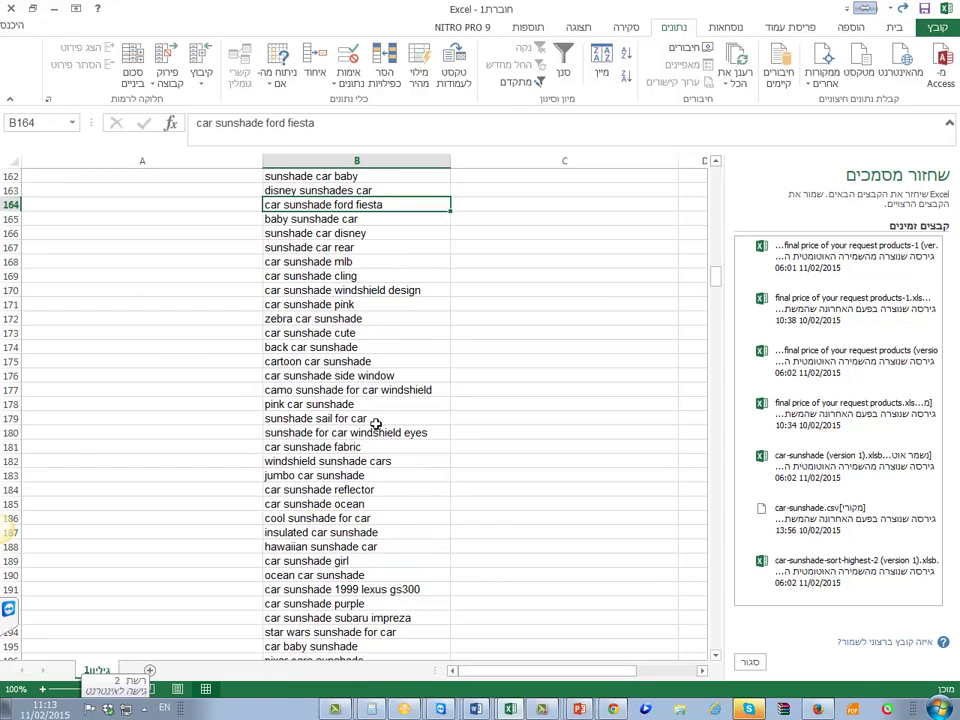
{"action": "scroll", "coordinate": [375, 424], "scroll_direction": "up", "scroll_amount": 4}
{"action": "left_click_drag", "start_coordinate": [358, 486], "coordinate": [355, 190]}
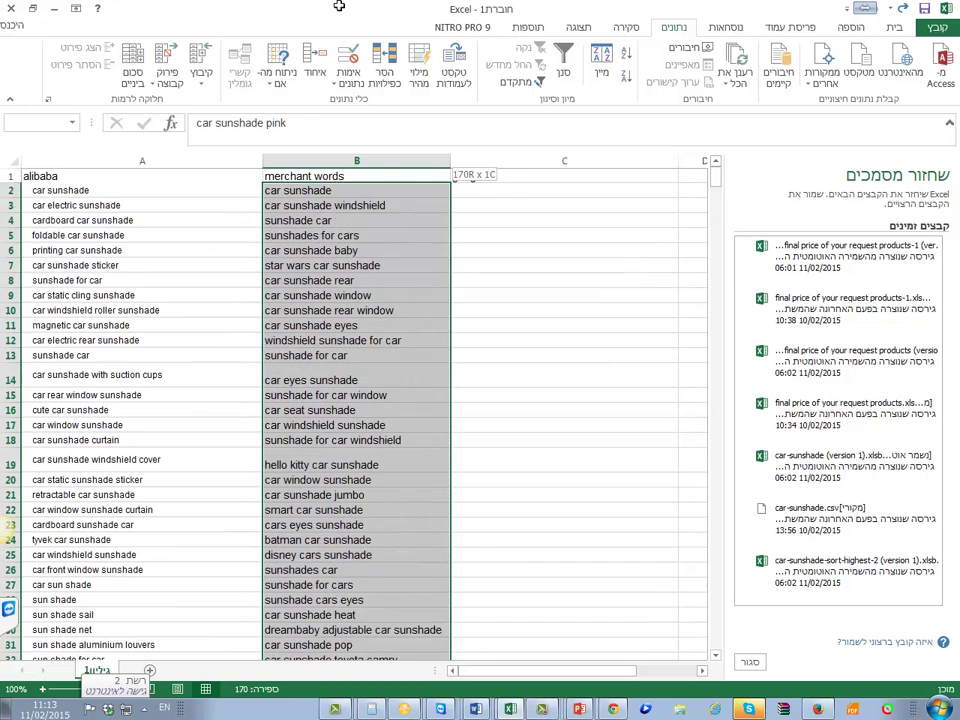
{"action": "left_click", "coordinate": [356, 295]}
{"action": "left_click", "coordinate": [490, 190]}
{"action": "left_click", "coordinate": [368, 205]}
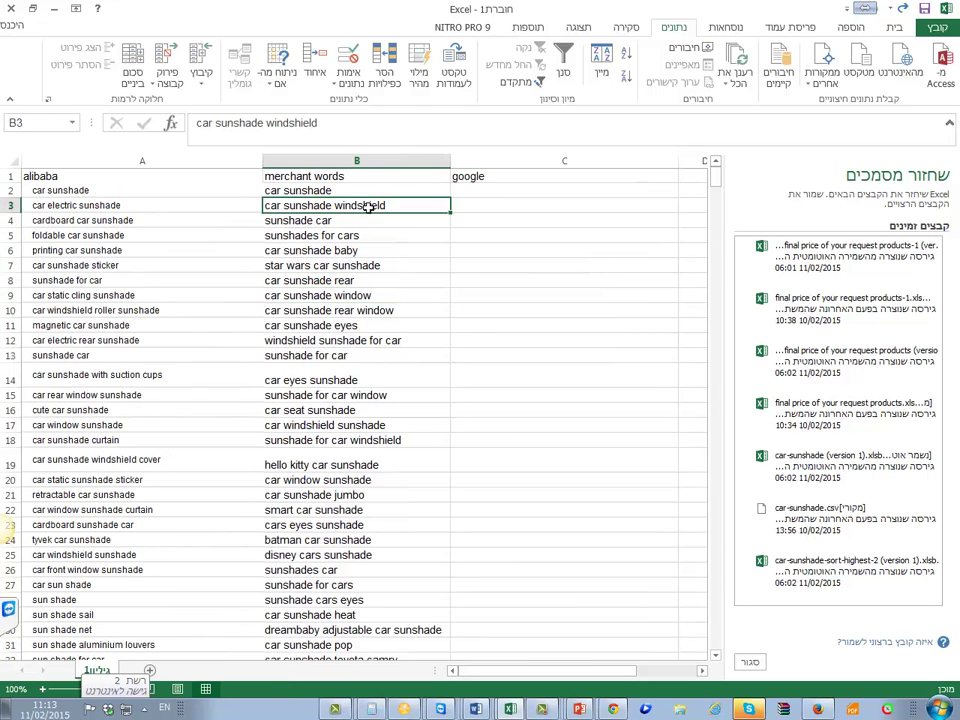
{"action": "left_click", "coordinate": [268, 192]}
{"action": "scroll", "coordinate": [367, 308], "scroll_direction": "down", "scroll_amount": 2}
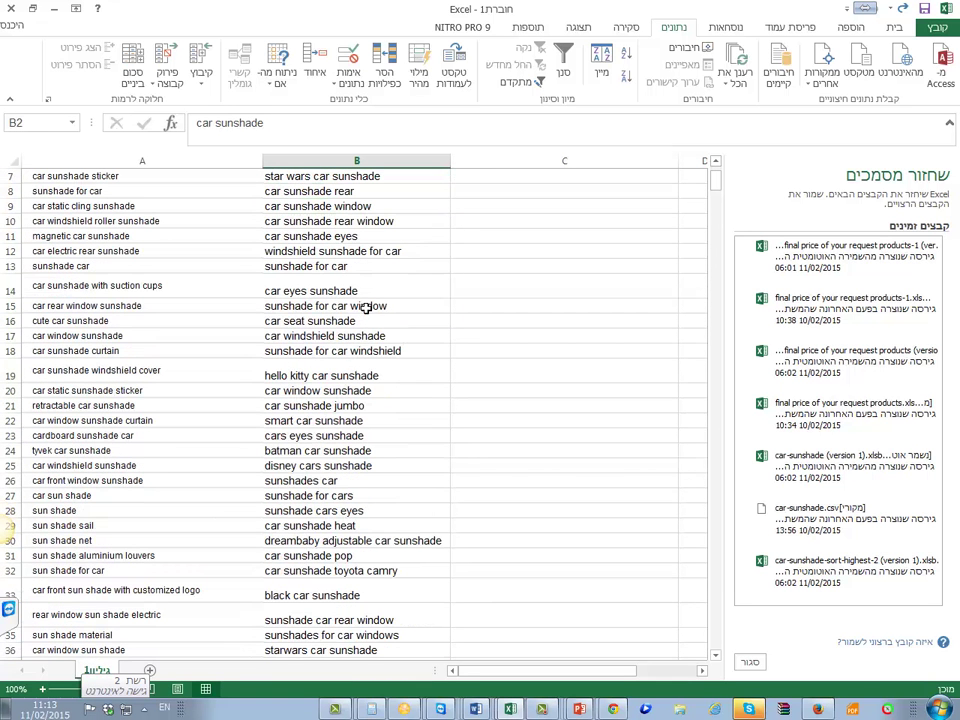
{"action": "left_click", "coordinate": [316, 482]}
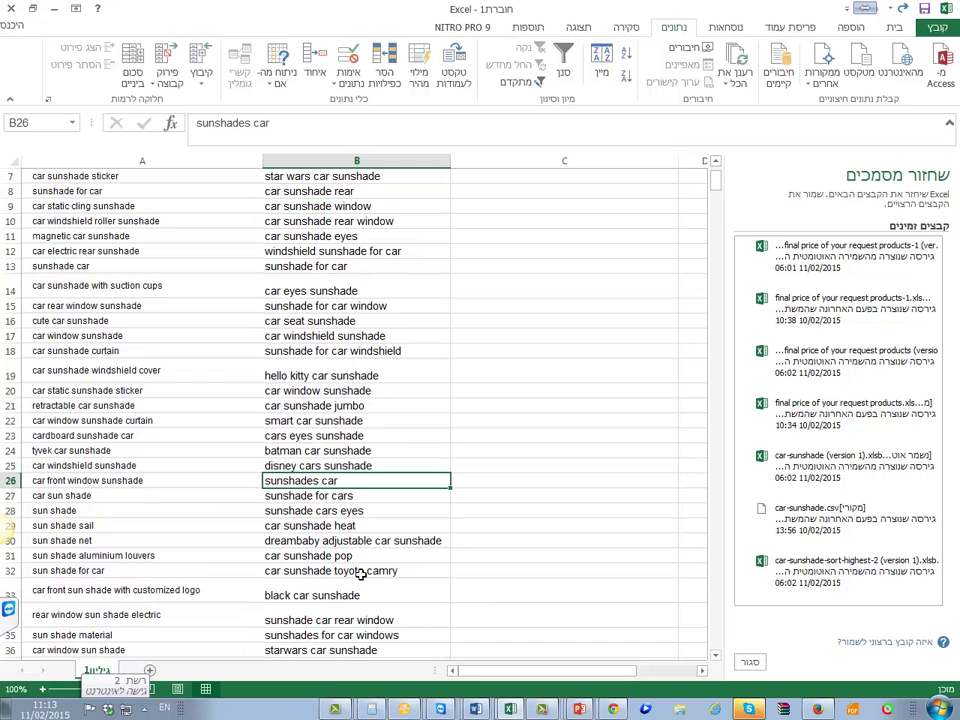
{"action": "scroll", "coordinate": [356, 560], "scroll_direction": "up", "scroll_amount": 2}
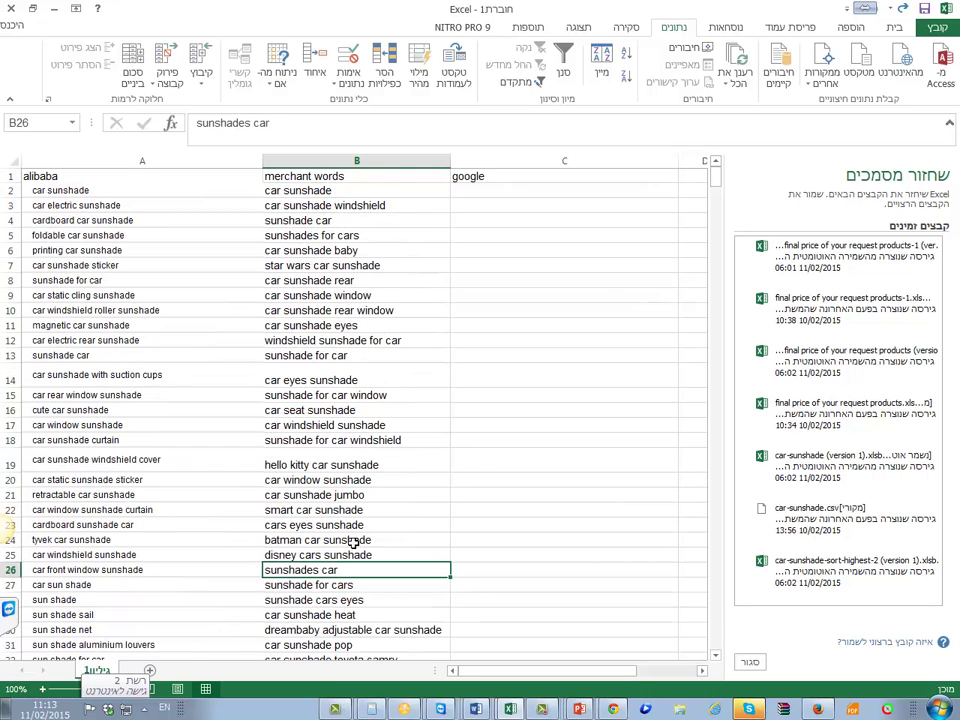
{"action": "double_click", "coordinate": [352, 282]}
{"action": "left_click_drag", "start_coordinate": [354, 283], "coordinate": [266, 283]}
{"action": "key", "text": "ctrl+c"}
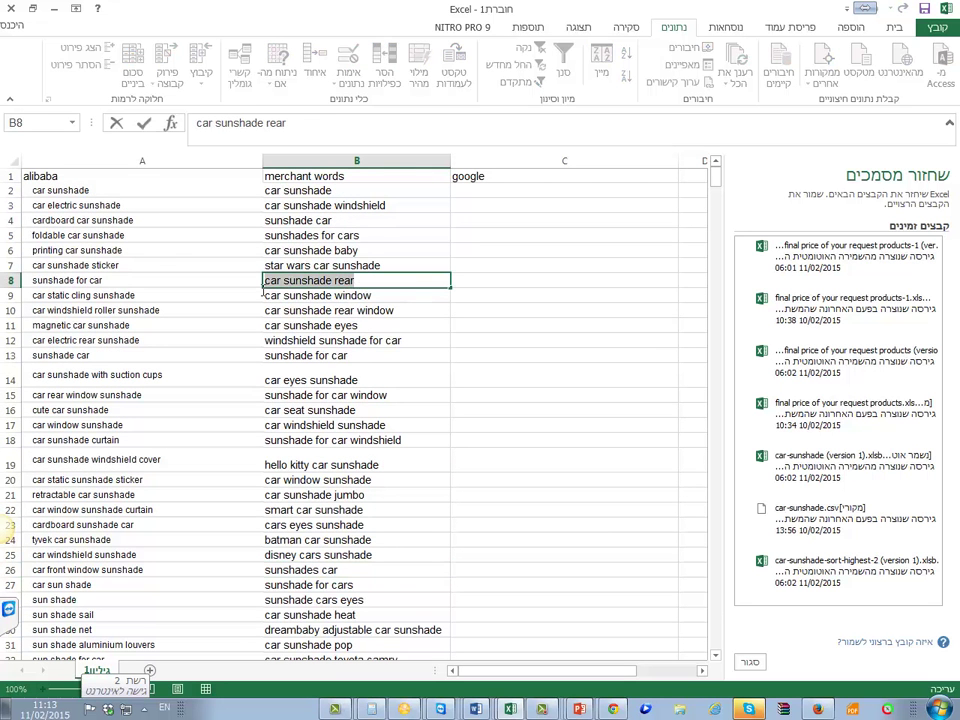
Search MerchantWords for 'car sunshade rear'.
{"action": "left_click", "coordinate": [313, 395]}
{"action": "key", "text": "alt+Tab"}
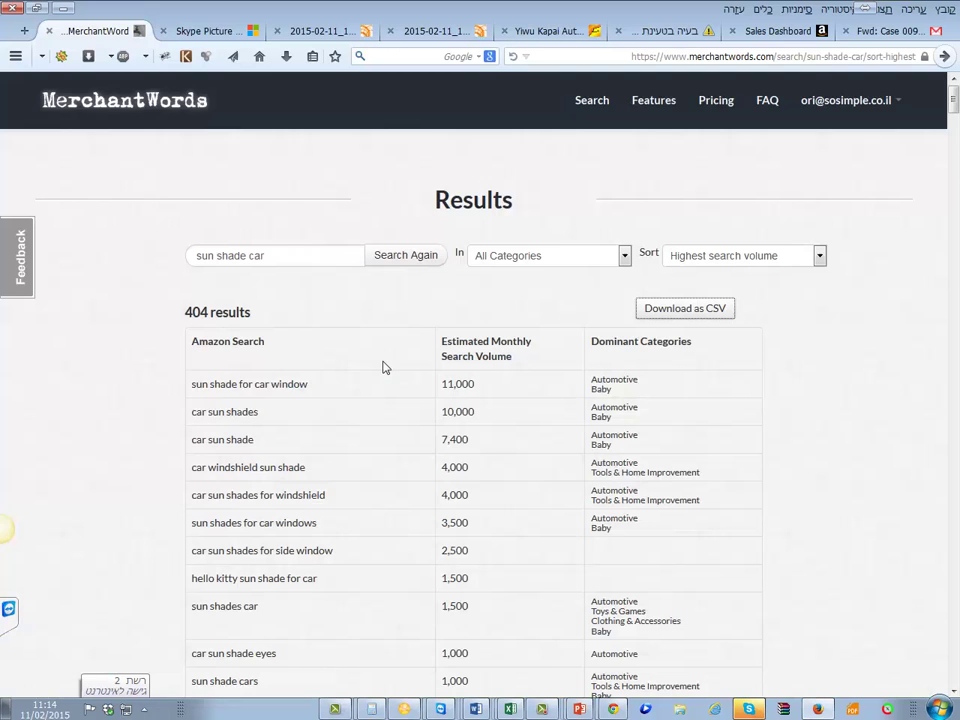
{"action": "triple_click", "coordinate": [300, 258]}
{"action": "key", "text": "ctrl+v"}
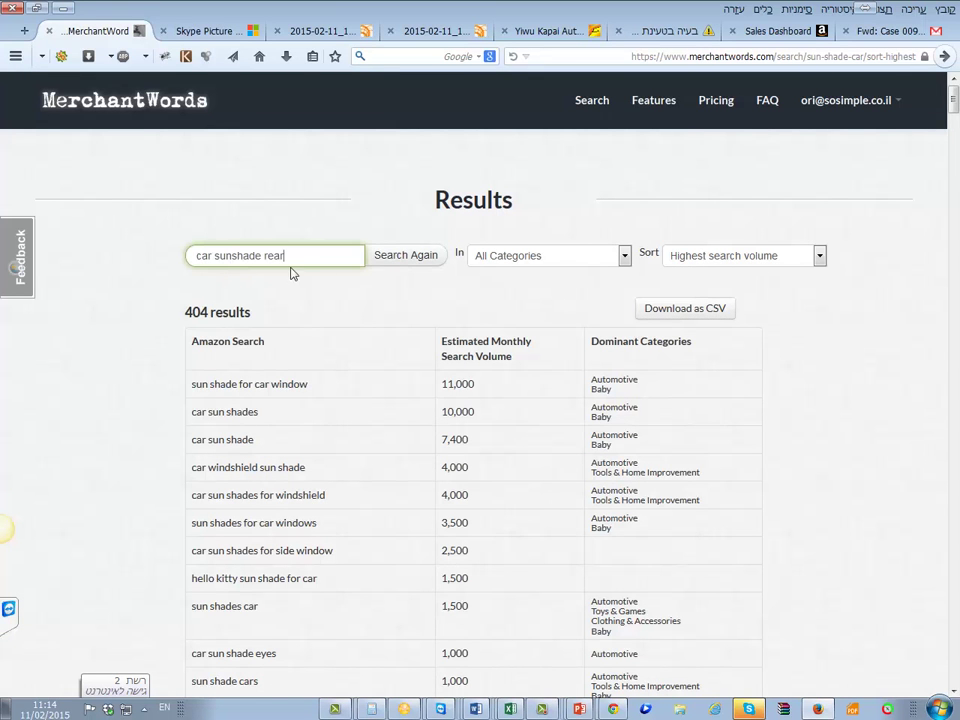
{"action": "left_click", "coordinate": [390, 262]}
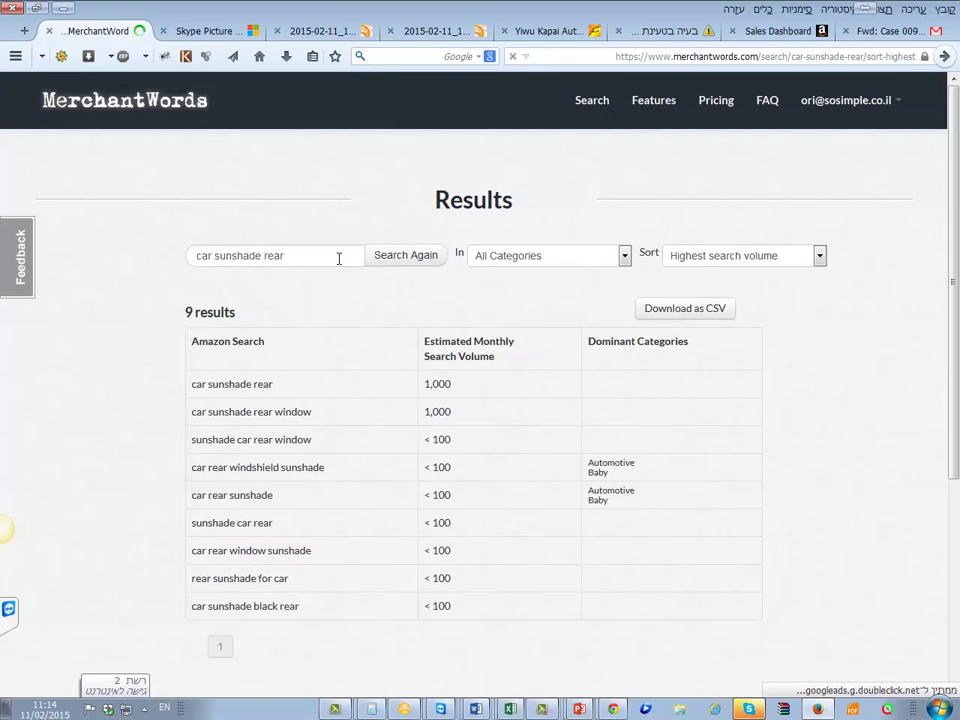
{"action": "left_click_drag", "start_coordinate": [339, 258], "coordinate": [185, 256]}
{"action": "left_click", "coordinate": [270, 460]}
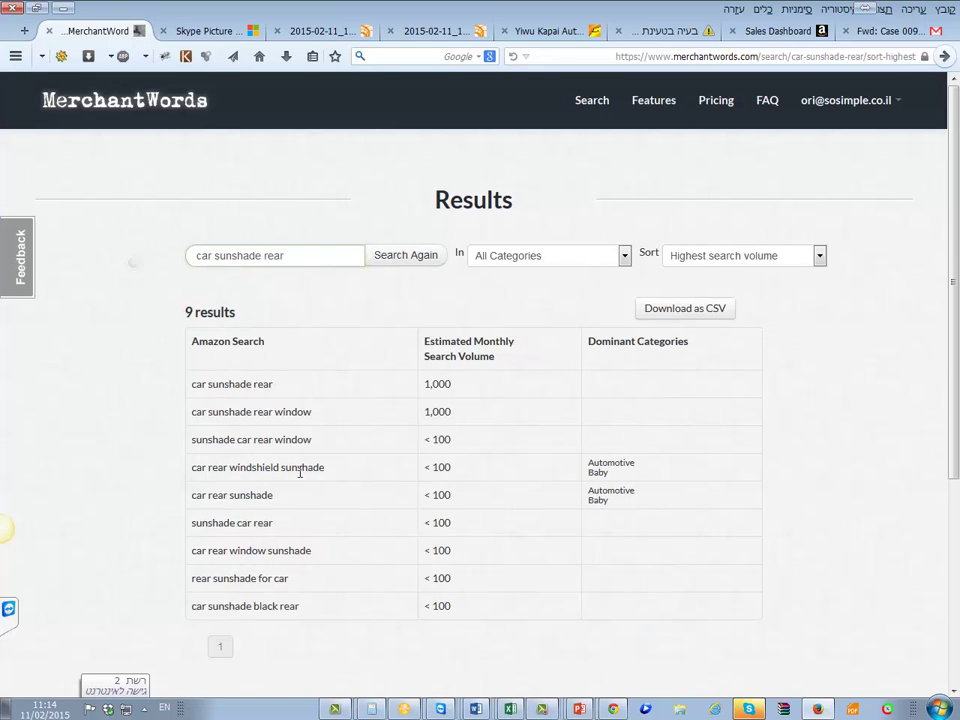
Download the 9 results as a CSV, open it in Excel, and select phrases A2:A10.
{"action": "left_click", "coordinate": [692, 310]}
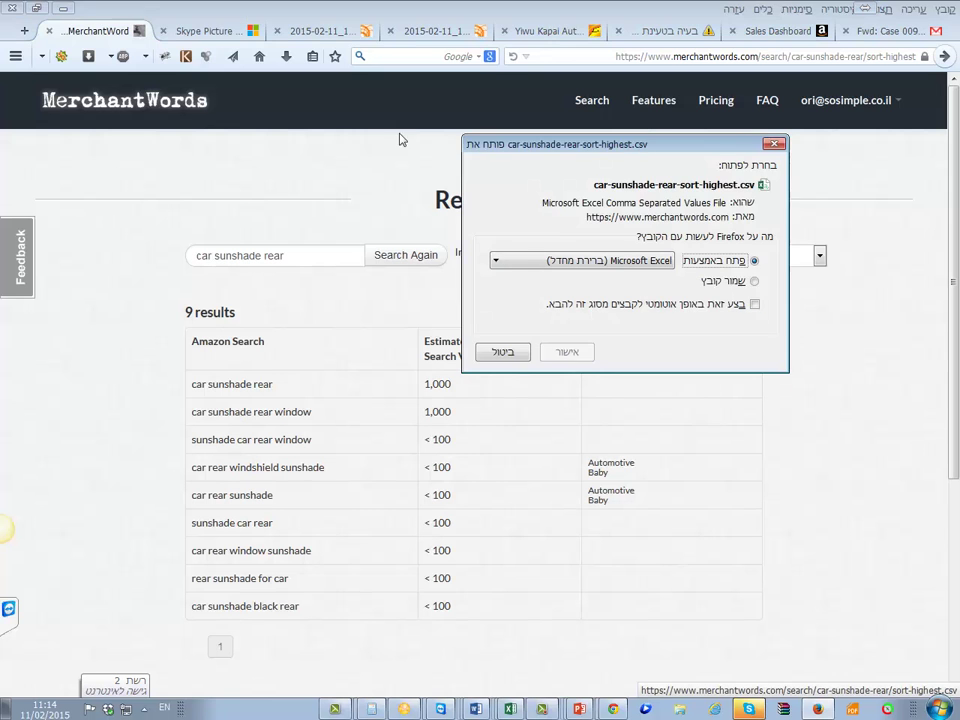
{"action": "left_click", "coordinate": [587, 358]}
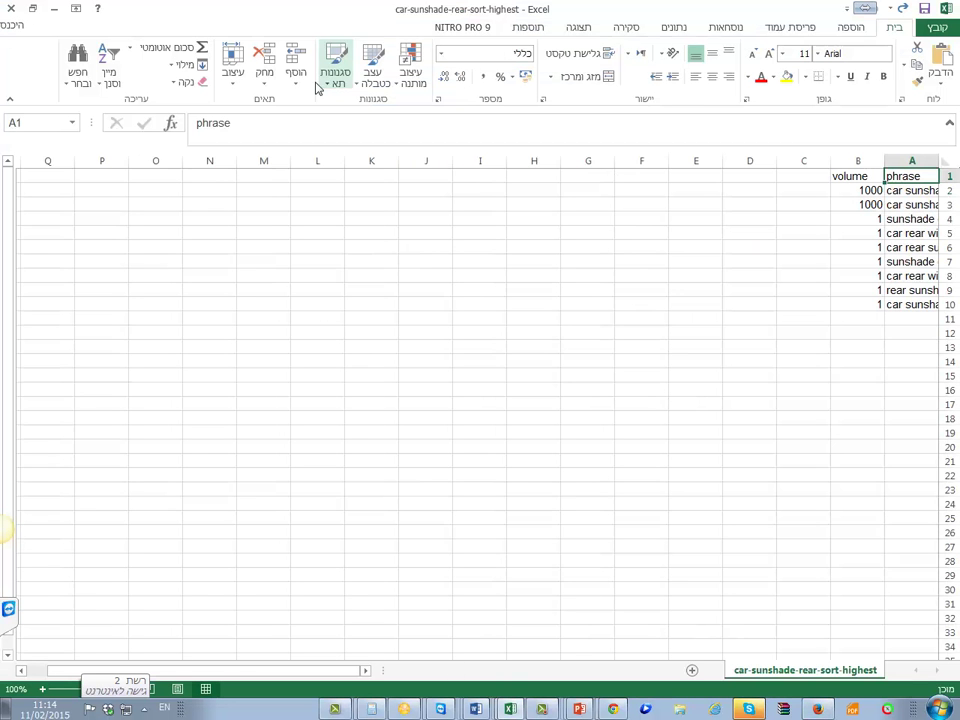
{"action": "left_click_drag", "start_coordinate": [912, 200], "coordinate": [904, 306]}
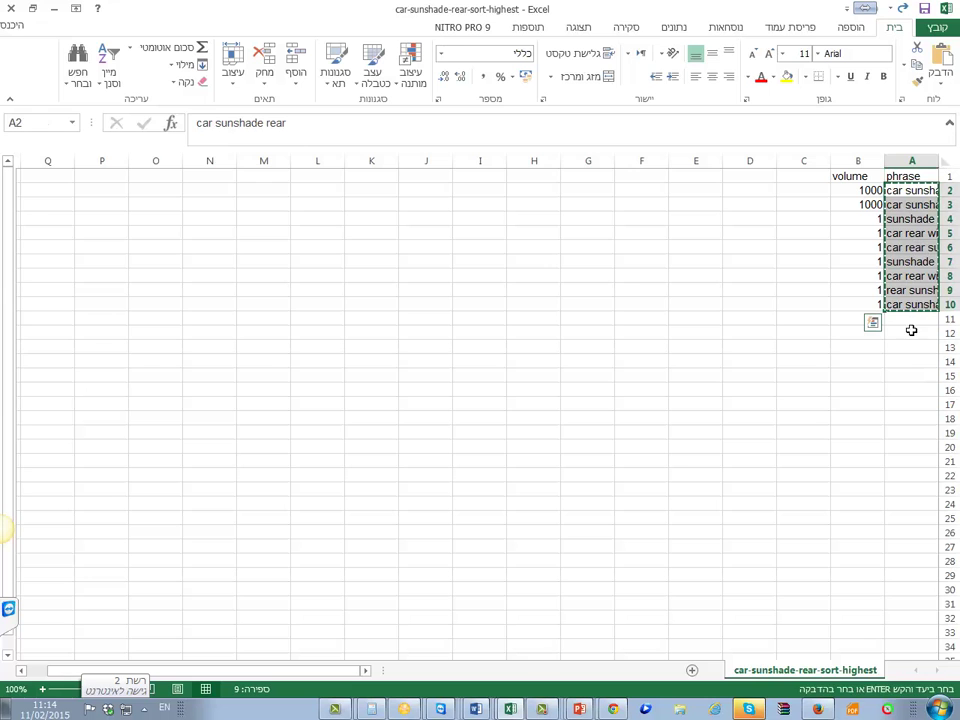
{"action": "key", "text": "alt+Tab"}
{"action": "key", "text": "alt+Tab"}
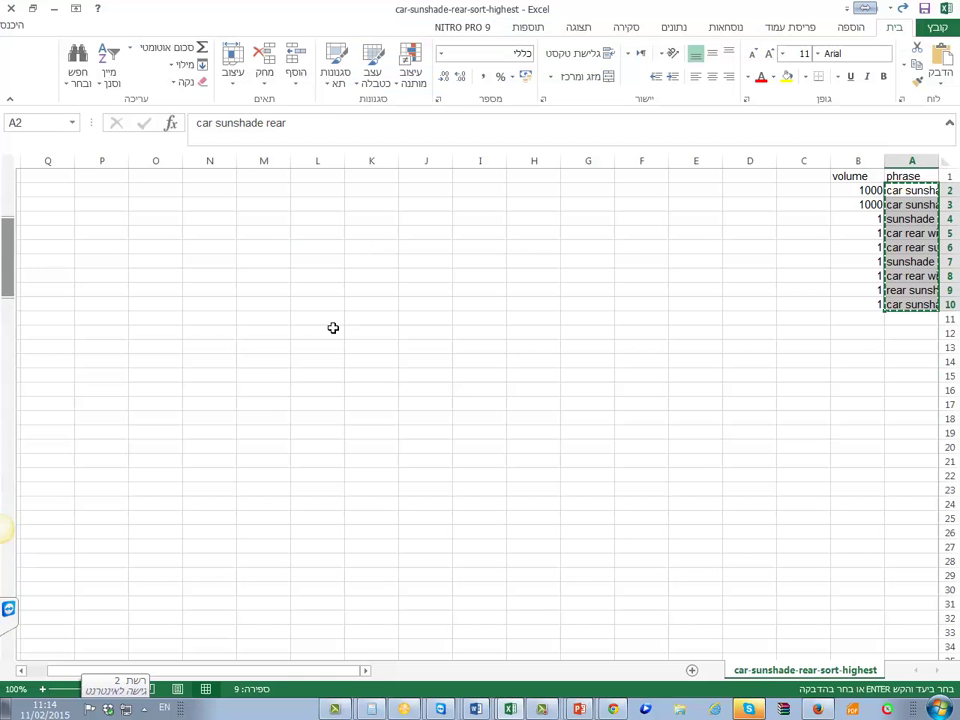
Paste the nine car sunshade rear keywords into the first empty cell below column B's list.
{"action": "left_click", "coordinate": [57, 8]}
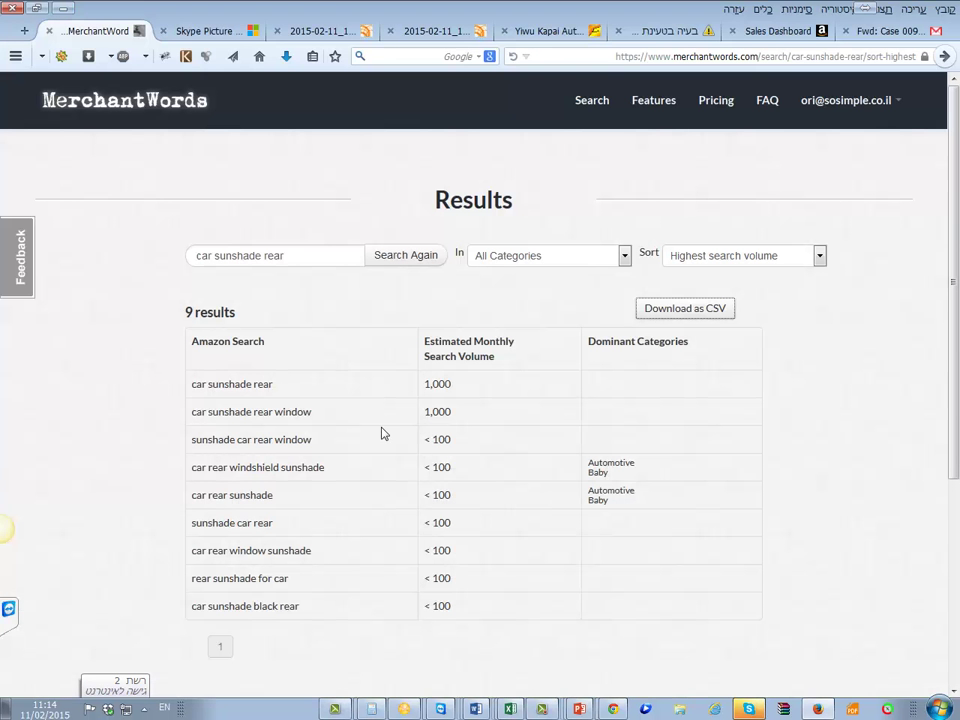
{"action": "left_click", "coordinate": [525, 710]}
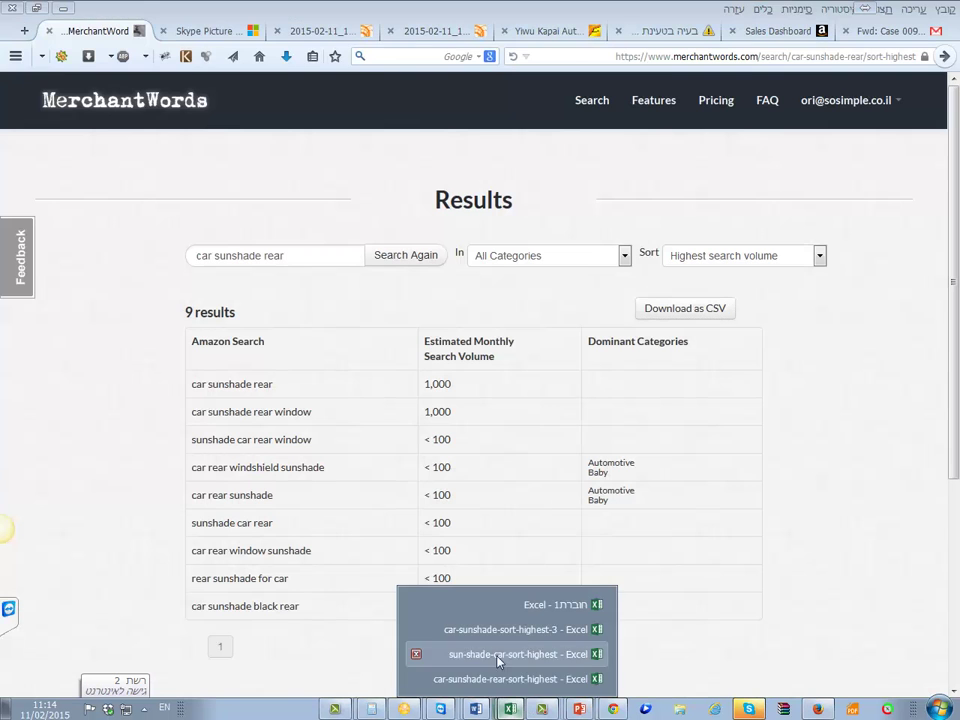
{"action": "left_click", "coordinate": [540, 604]}
{"action": "left_click", "coordinate": [296, 476]}
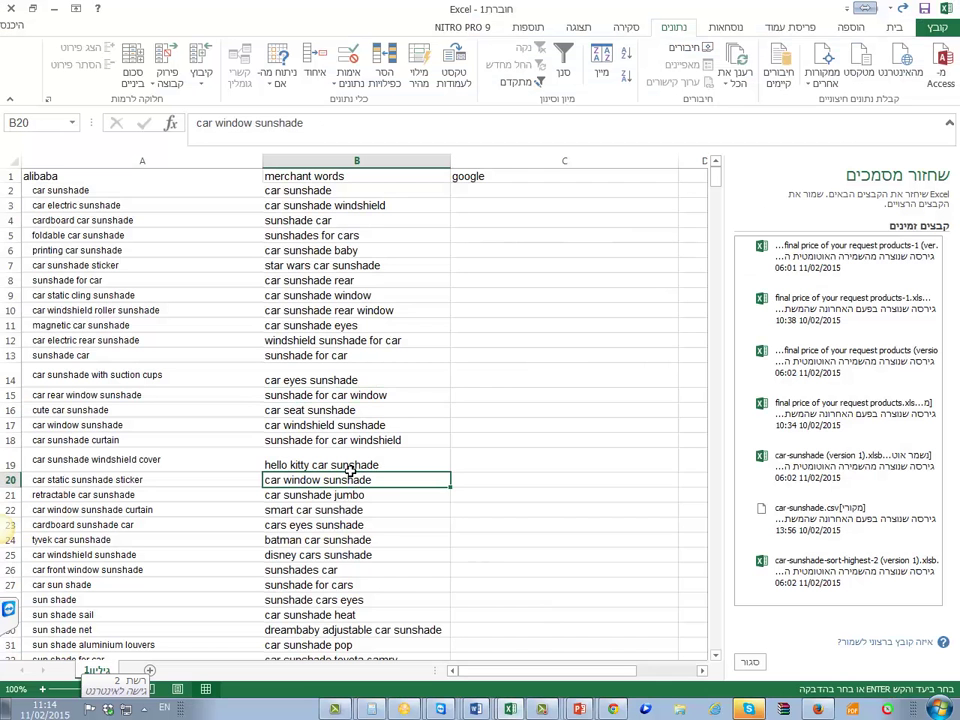
{"action": "key", "text": "ctrl+Down"}
{"action": "key", "text": "Down"}
{"action": "key", "text": "ctrl+v"}
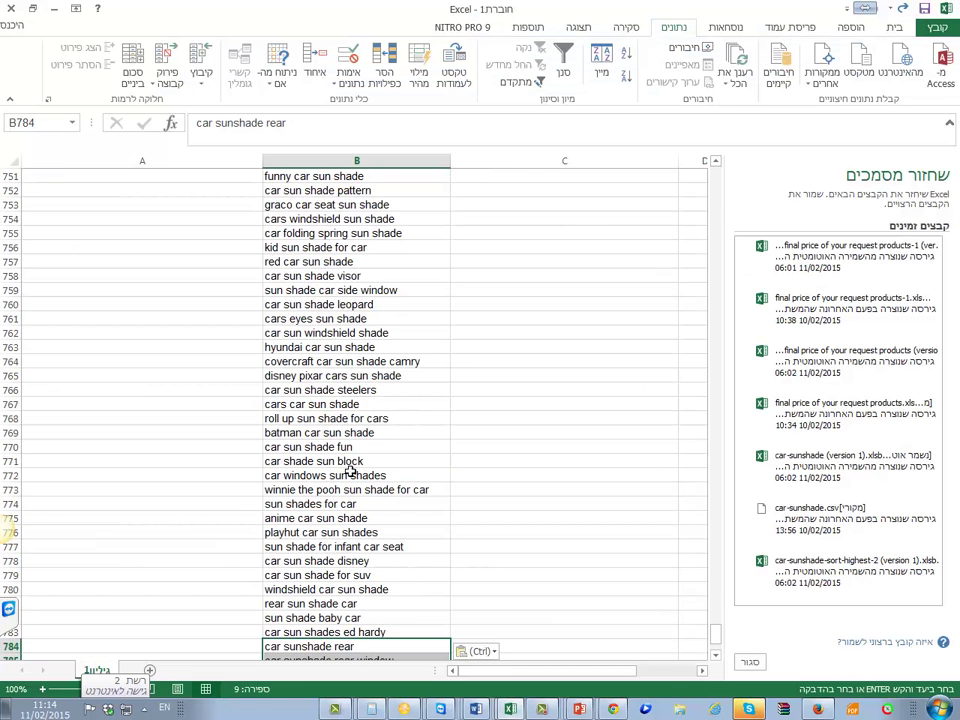
{"action": "key", "text": "Down"}
{"action": "key", "text": "Down"}
{"action": "key", "text": "Down"}
{"action": "key", "text": "Down"}
{"action": "key", "text": "Down"}
{"action": "key", "text": "Down"}
{"action": "key", "text": "Down"}
{"action": "key", "text": "Down"}
{"action": "key", "text": "Down"}
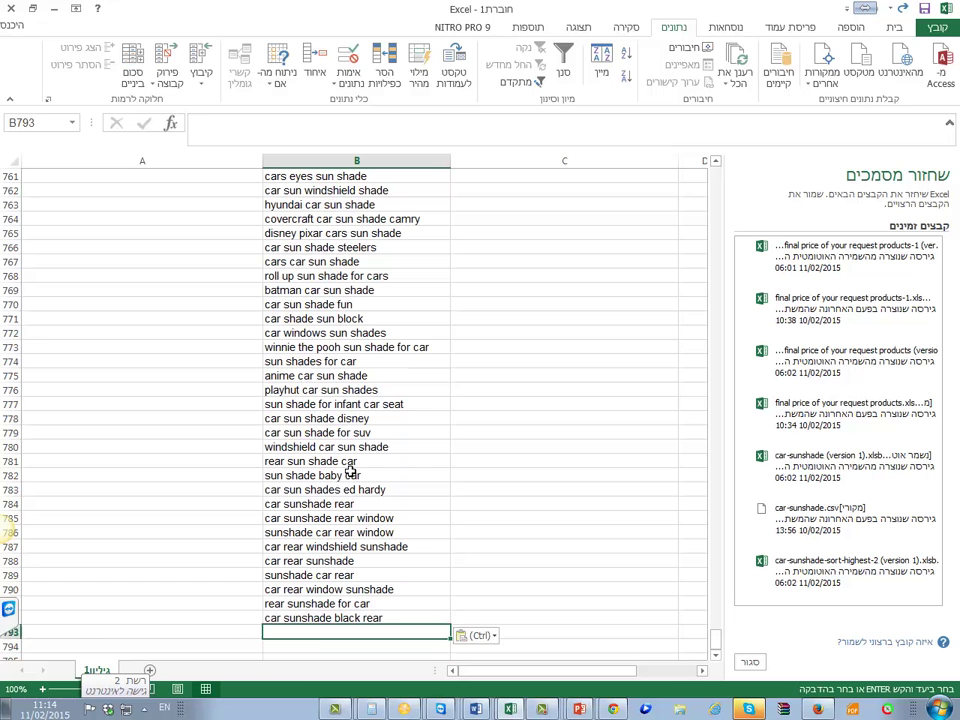
{"action": "key", "text": "Up"}
{"action": "key", "text": "Up"}
{"action": "key", "text": "Down"}
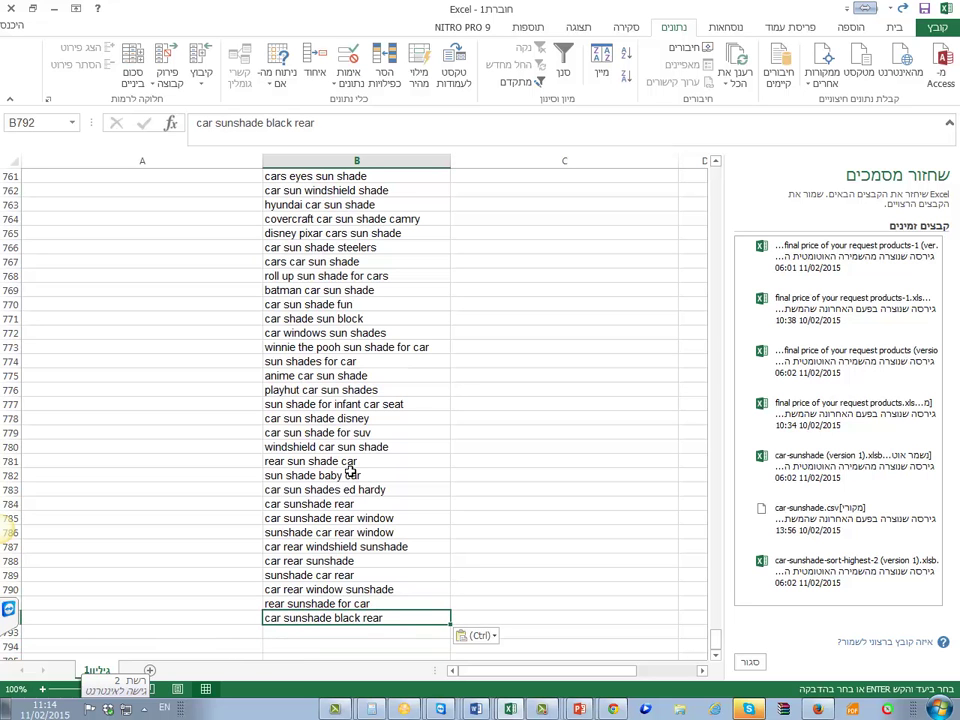
Check keywords in B731-B778, then move to the empty cell under the google header.
{"action": "key", "text": "alt+Tab"}
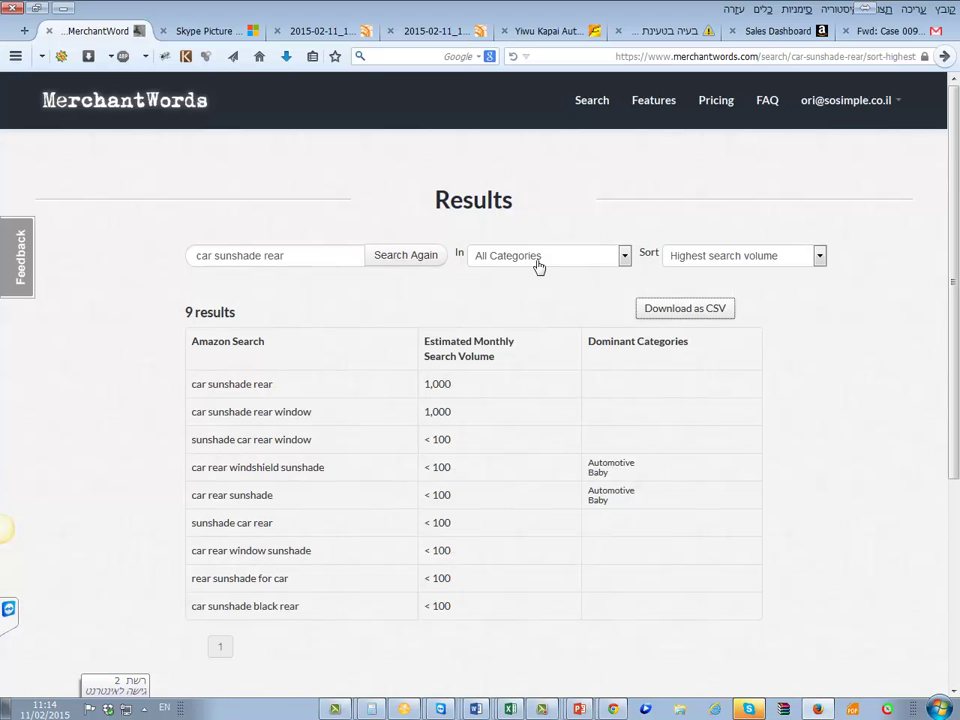
{"action": "key", "text": "alt+Tab"}
{"action": "left_click", "coordinate": [348, 420]}
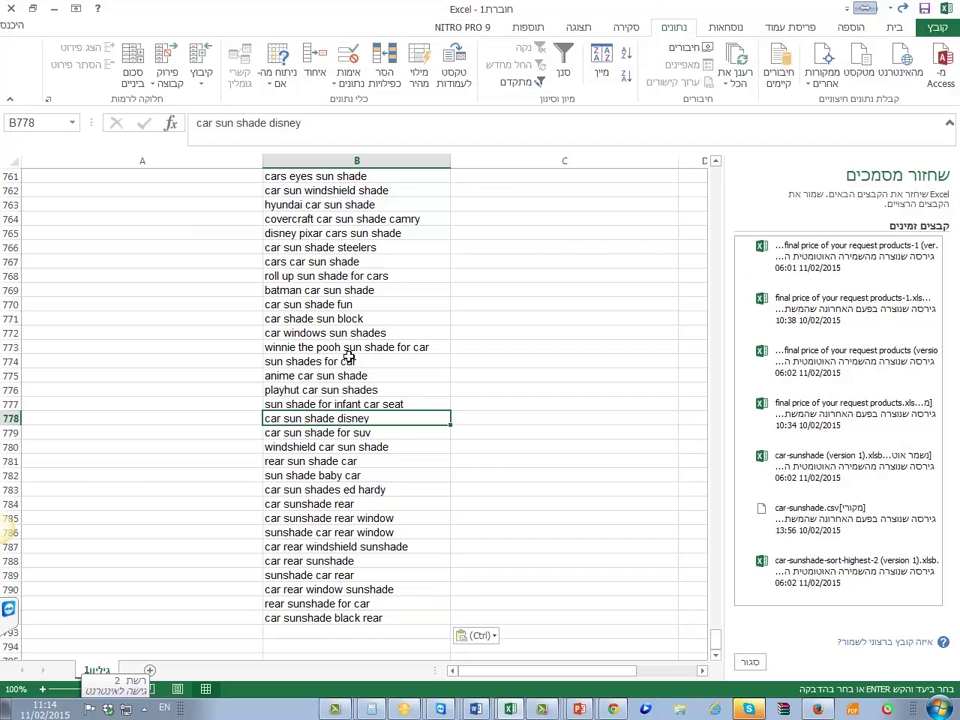
{"action": "left_click", "coordinate": [316, 262]}
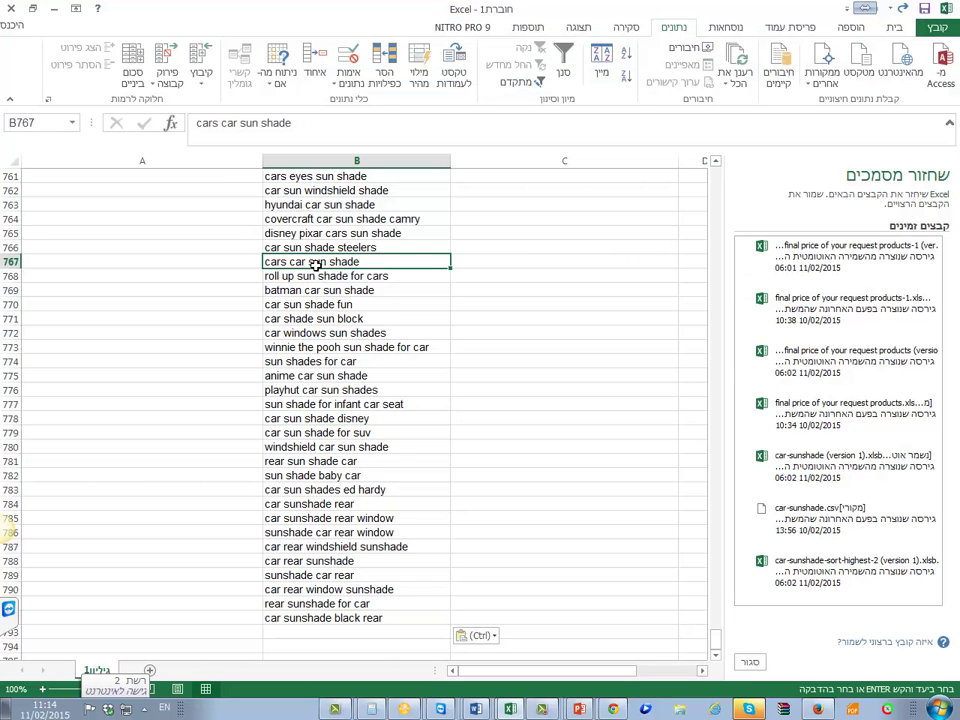
{"action": "scroll", "coordinate": [322, 263], "scroll_direction": "up", "scroll_amount": 3}
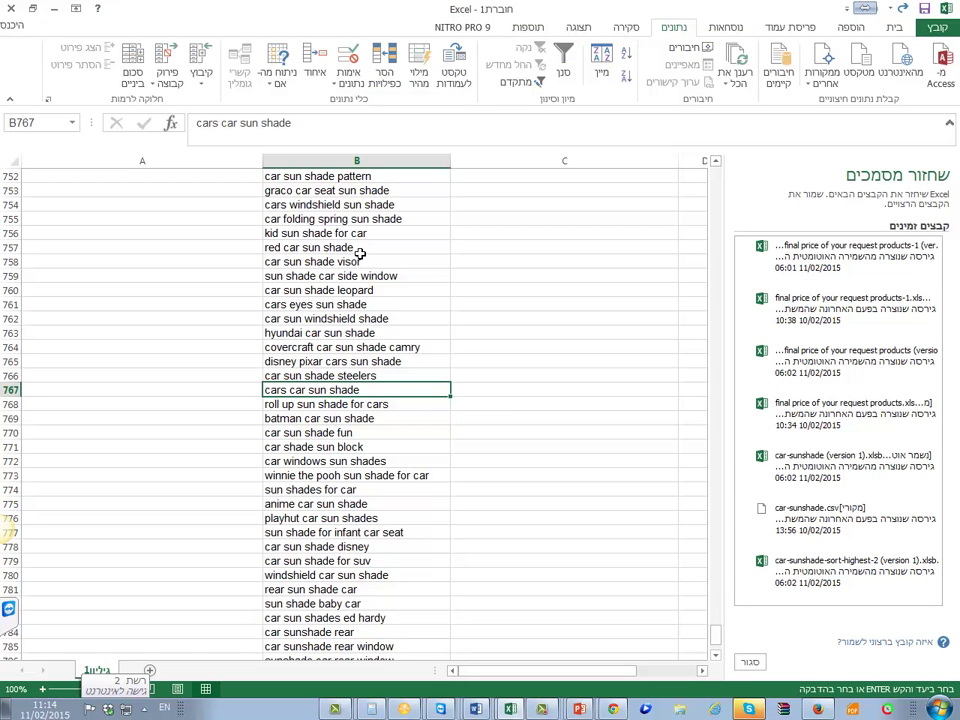
{"action": "left_click", "coordinate": [358, 255]}
{"action": "scroll", "coordinate": [362, 280], "scroll_direction": "up", "scroll_amount": 10}
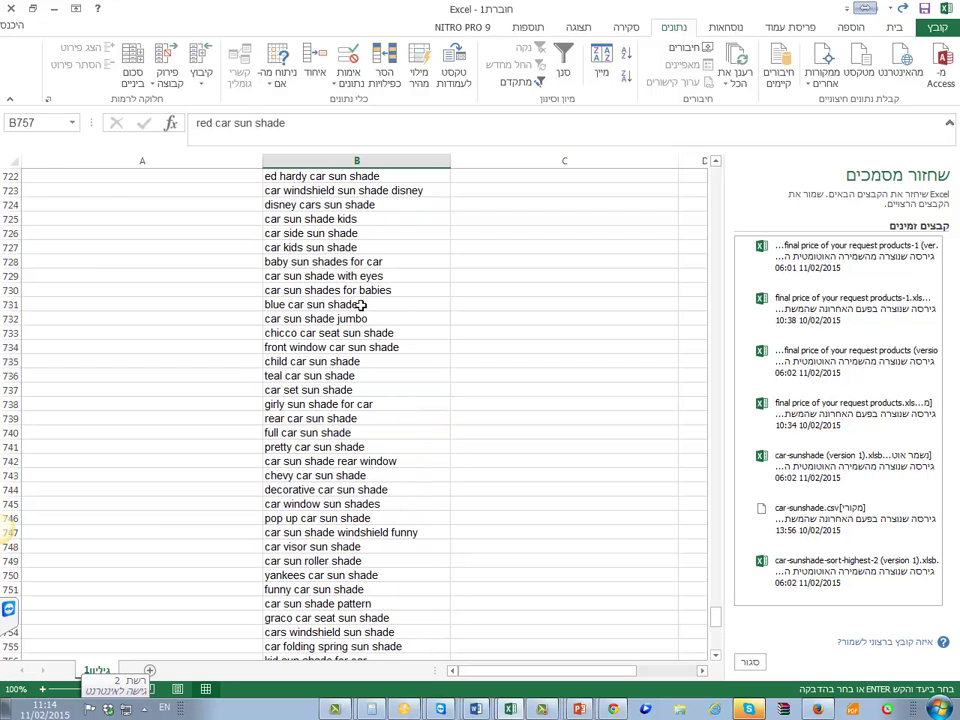
{"action": "left_click", "coordinate": [361, 305]}
{"action": "key", "text": "ctrl+Up"}
{"action": "key", "text": "Right"}
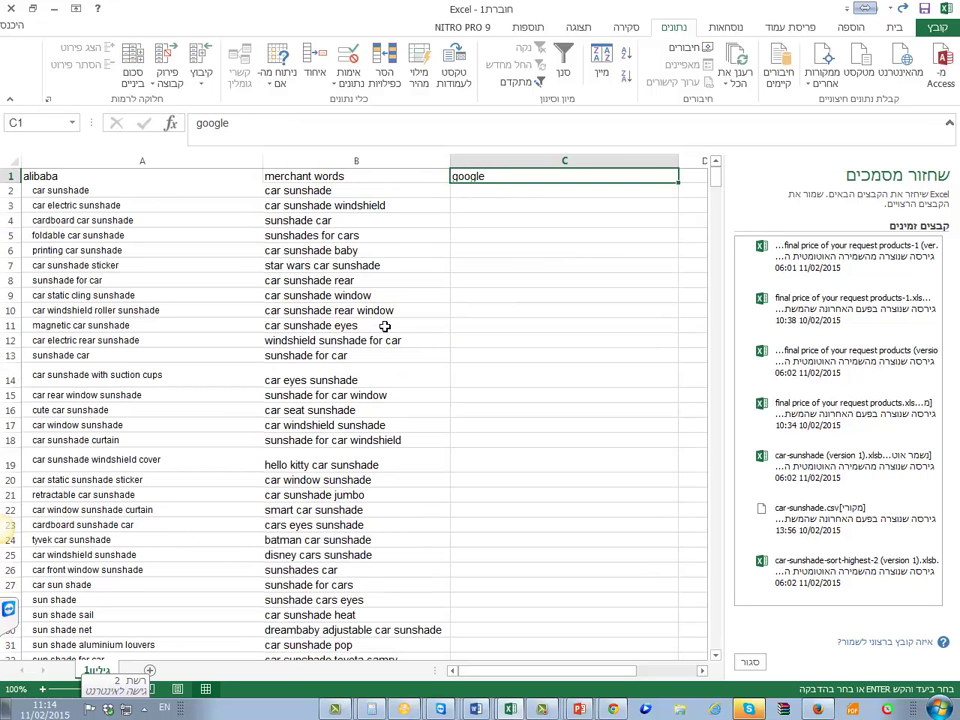
{"action": "key", "text": "Down"}
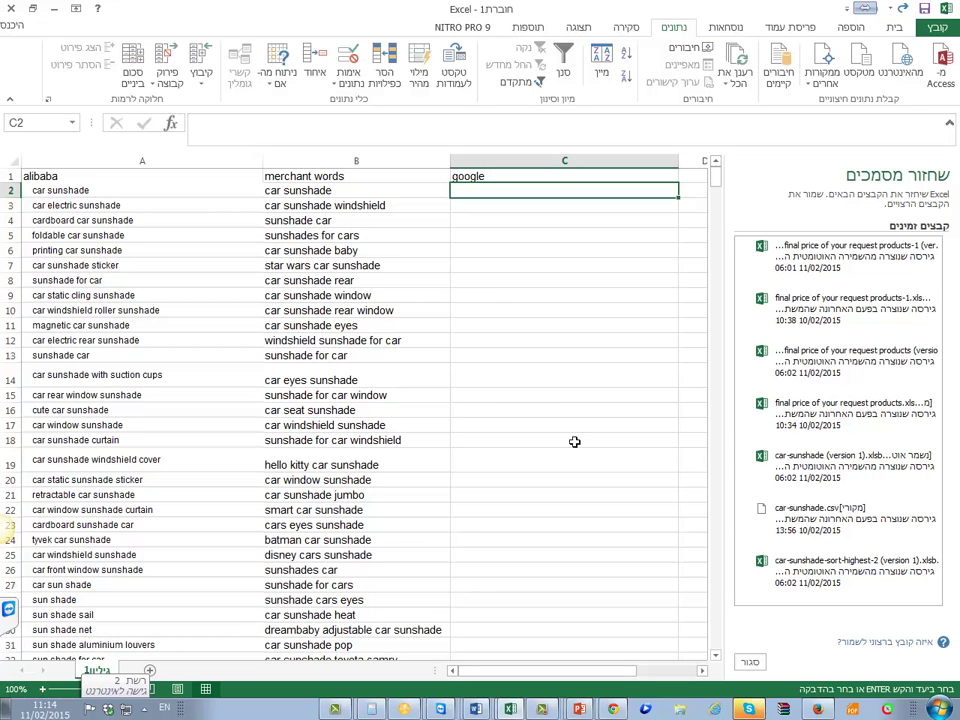
Return to the car sunshade rear results in Firefox, enter 'car sun' as a web search, and bring up the programs list.
{"action": "left_click", "coordinate": [816, 708]}
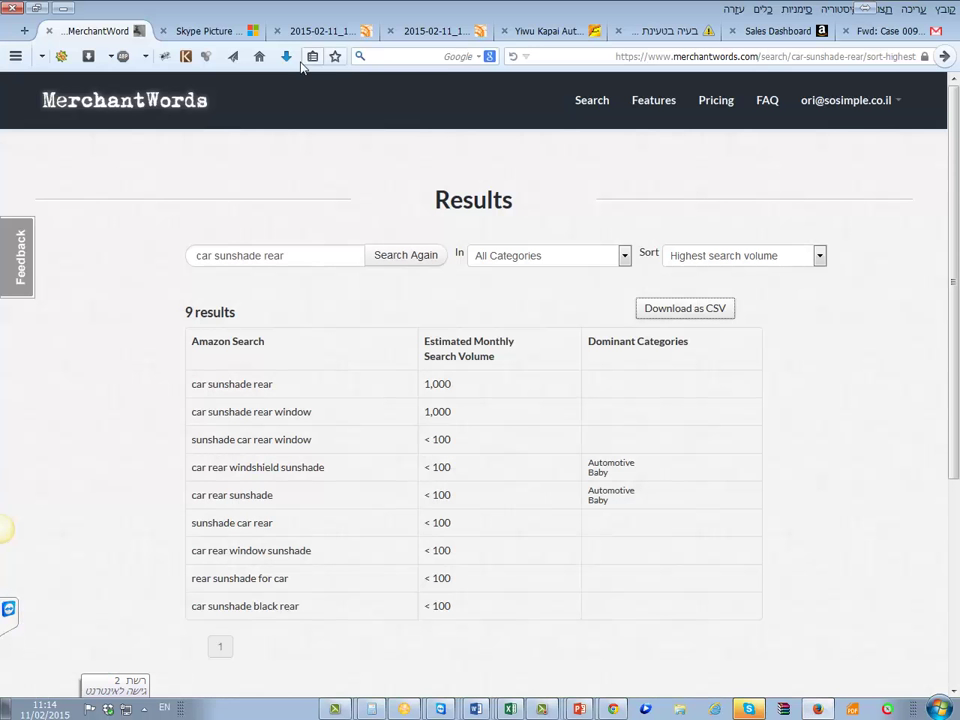
{"action": "left_click", "coordinate": [420, 56]}
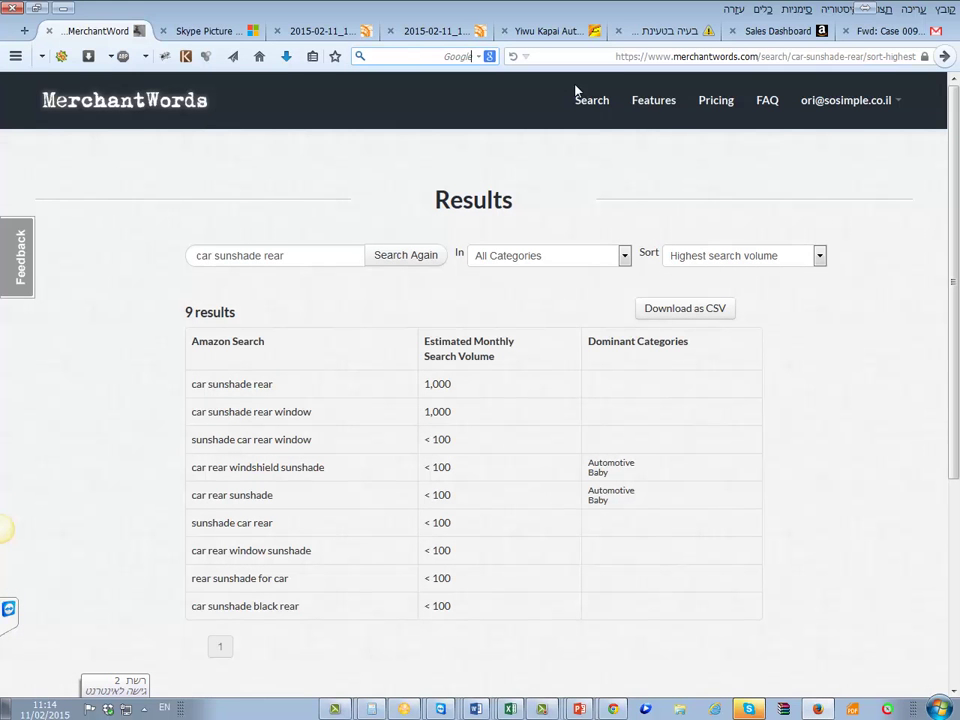
{"action": "type", "text": "car"}
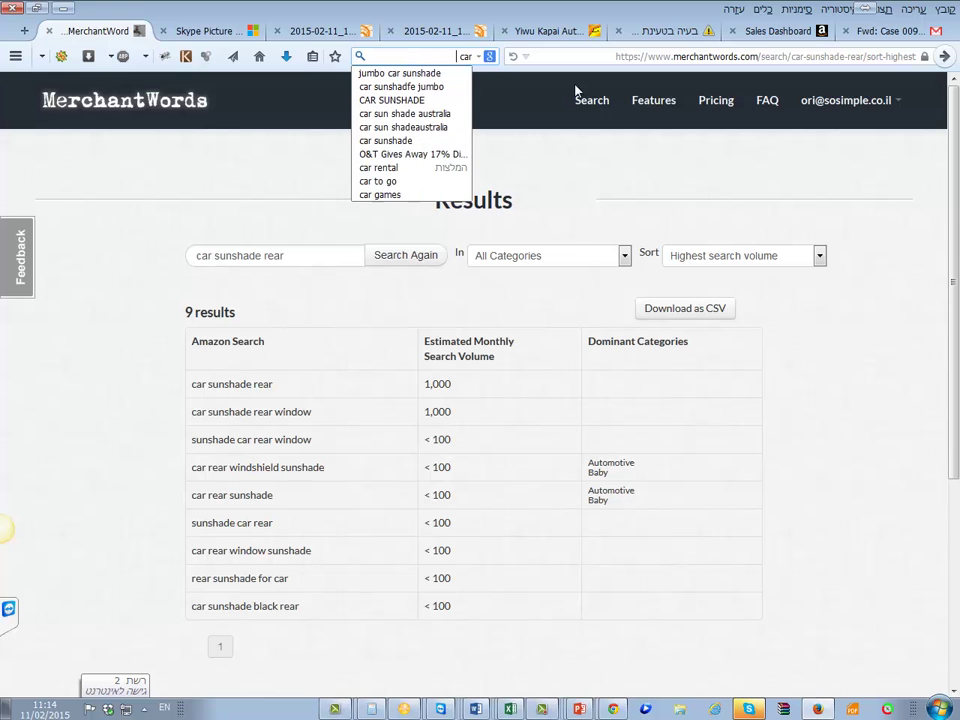
{"action": "type", "text": " sun"}
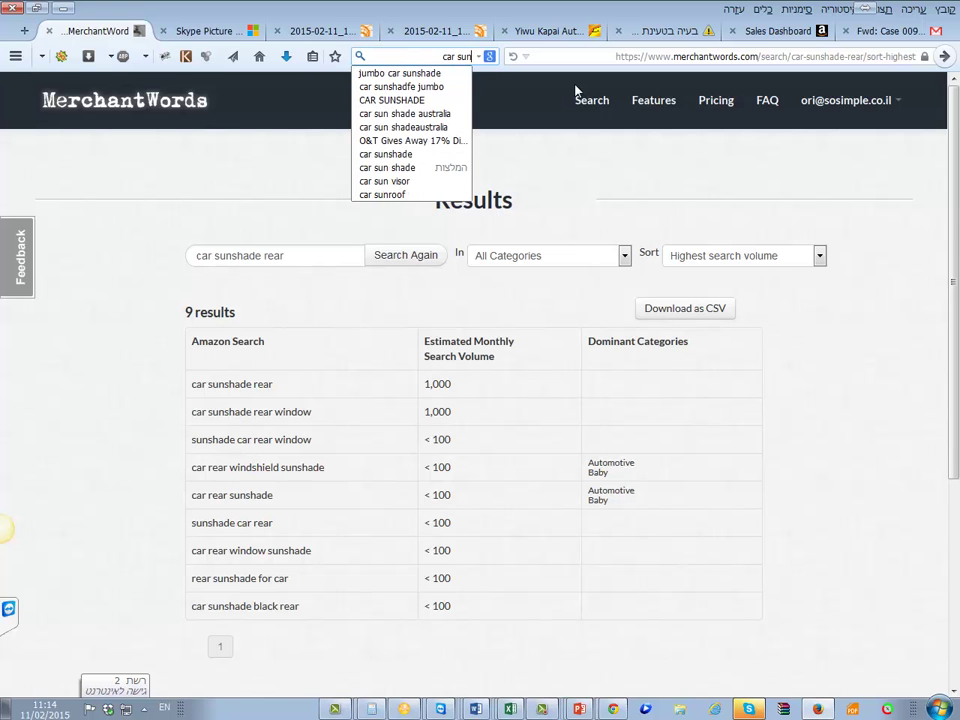
{"action": "key", "text": "Down"}
{"action": "left_click", "coordinate": [842, 354]}
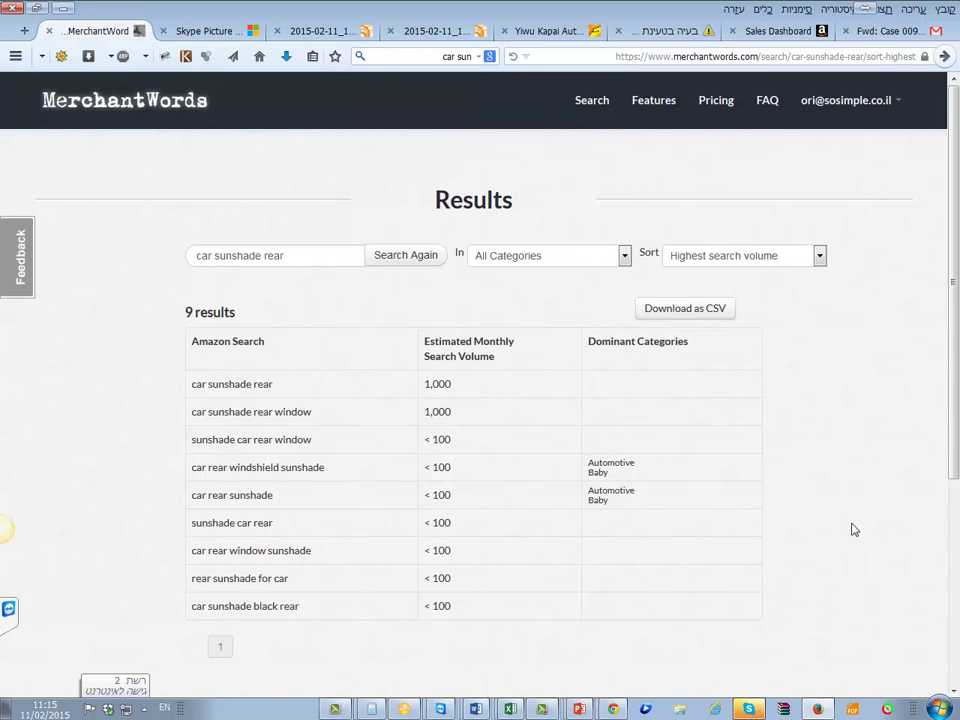
{"action": "left_click", "coordinate": [940, 708]}
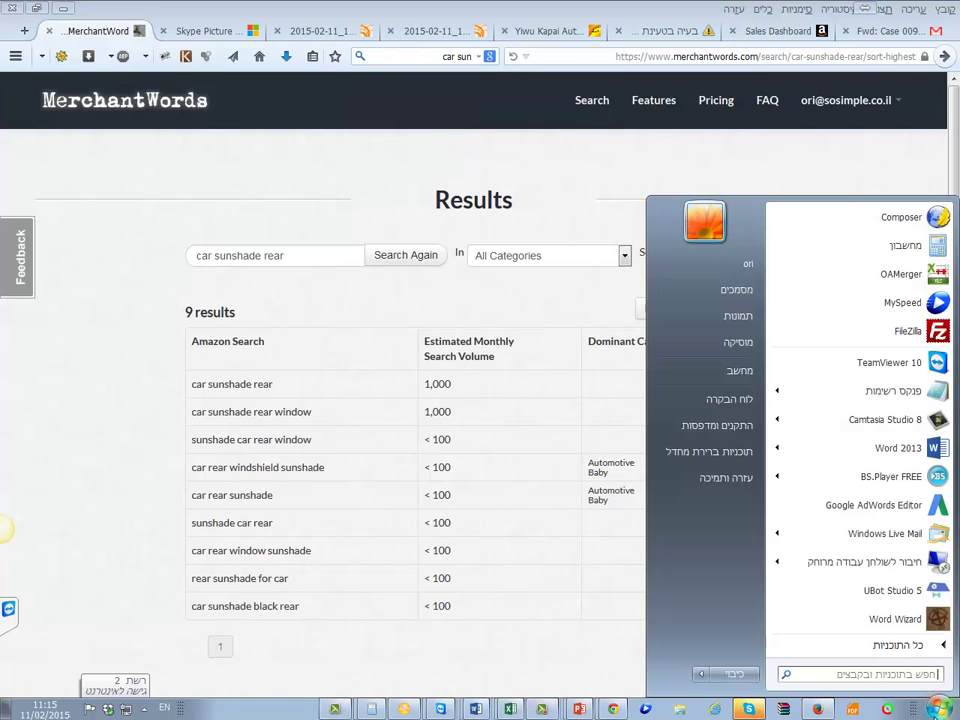
Launch Word Wizard and add 'car sunshade' and 'sun shade car' as main keywords.
{"action": "left_click", "coordinate": [900, 628]}
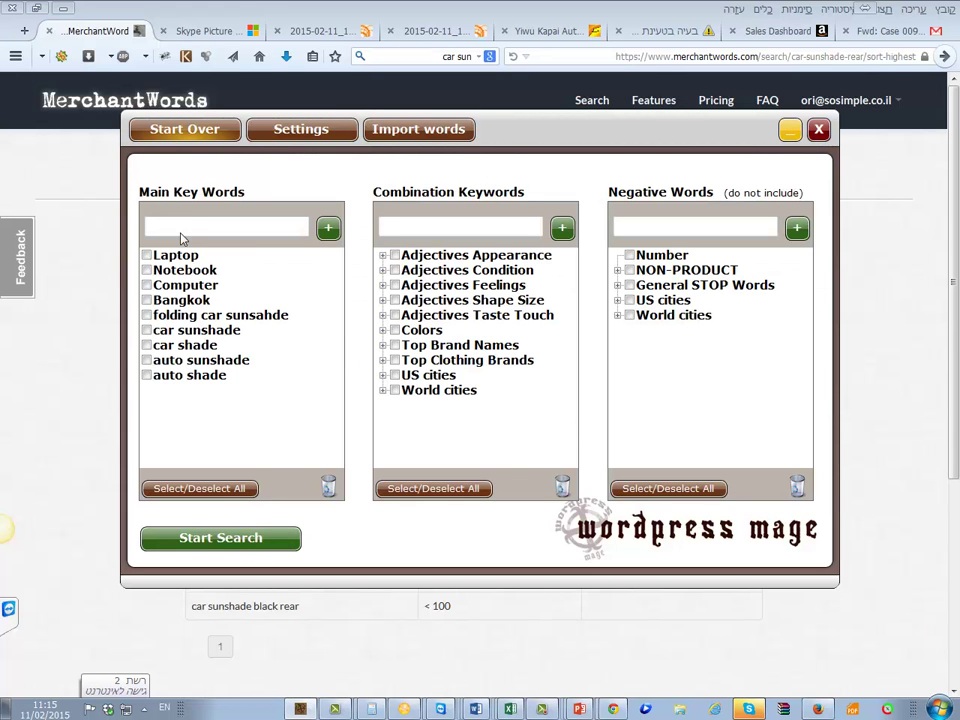
{"action": "left_click", "coordinate": [191, 226]}
{"action": "type", "text": "car "}
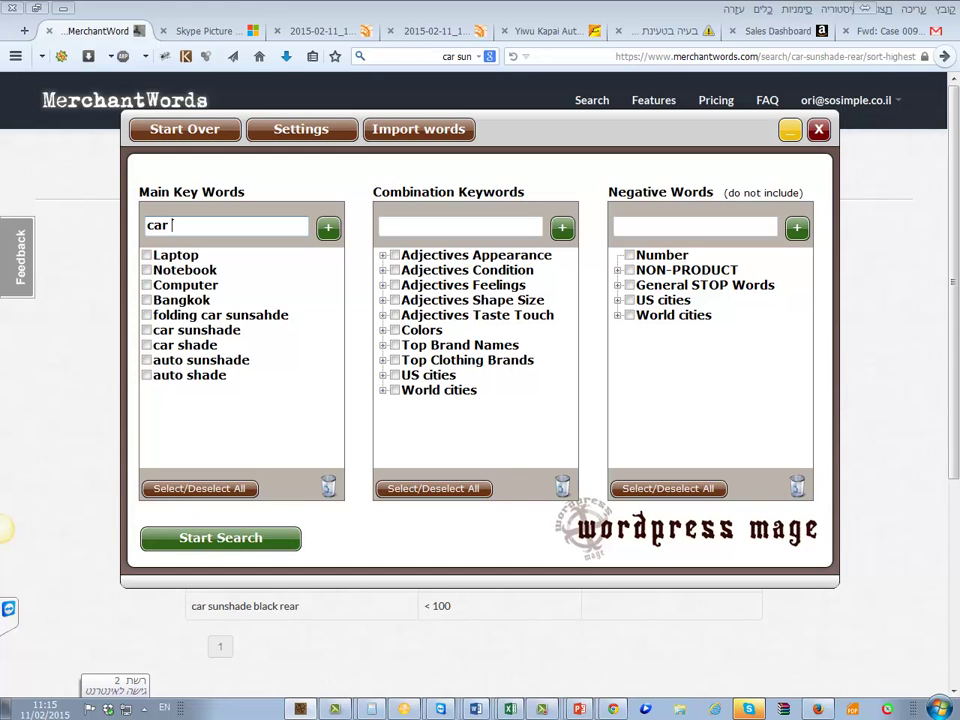
{"action": "type", "text": "sunshade"}
{"action": "left_click", "coordinate": [328, 229]}
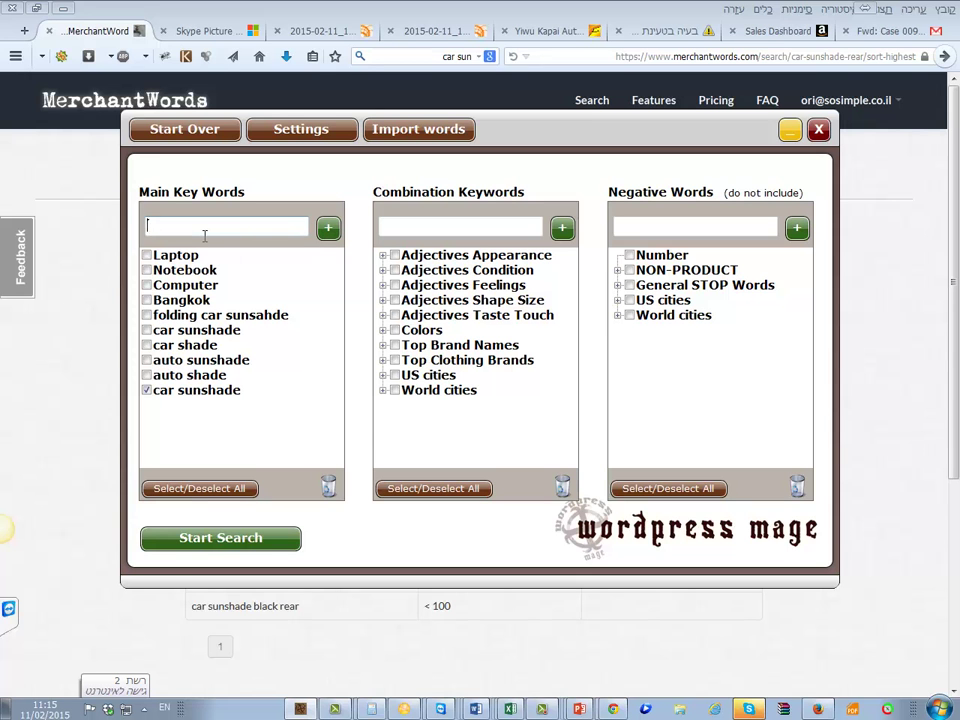
{"action": "left_click", "coordinate": [204, 234]}
{"action": "type", "text": "sun shade car"}
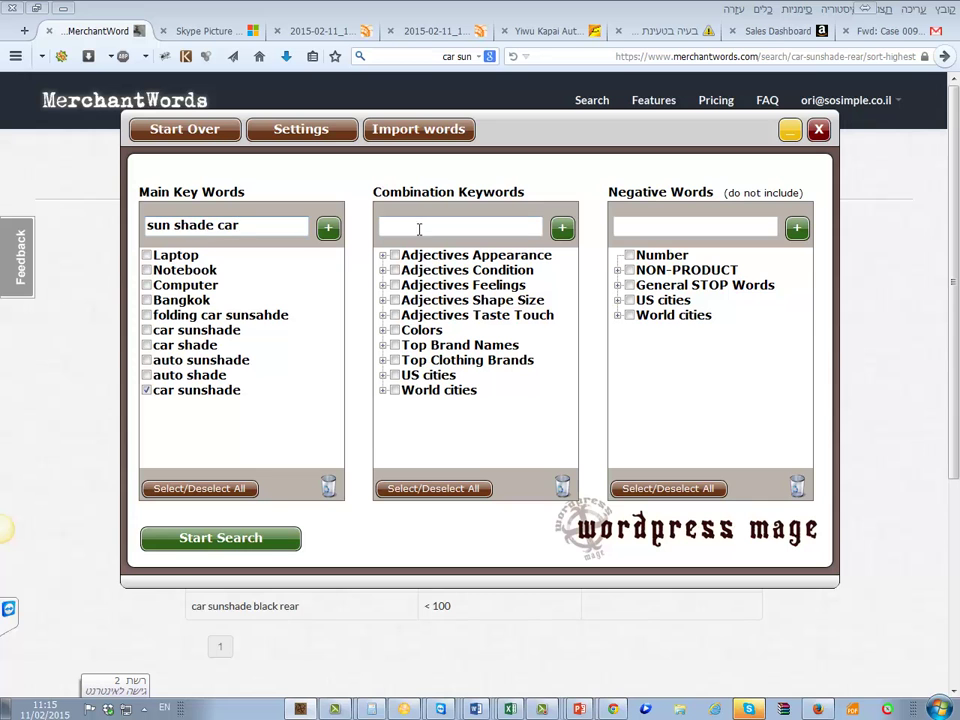
{"action": "left_click", "coordinate": [328, 228]}
Add 'auto shade' and 'sunshade auto' as main keywords.
{"action": "left_click", "coordinate": [214, 232]}
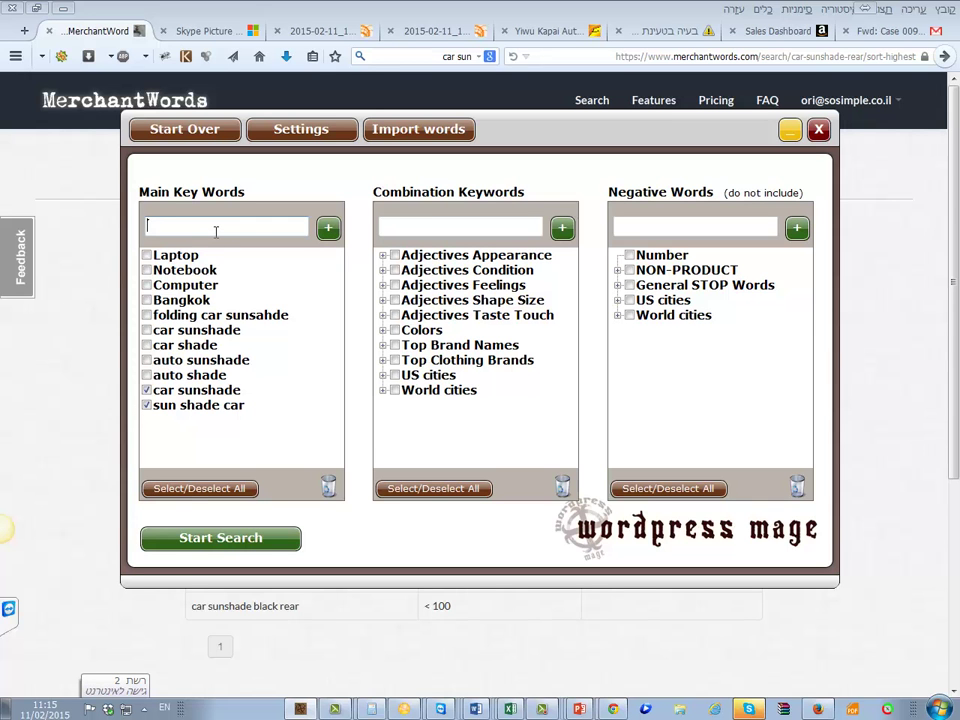
{"action": "type", "text": "auto shade"}
{"action": "left_click", "coordinate": [327, 229]}
{"action": "left_click", "coordinate": [250, 237]}
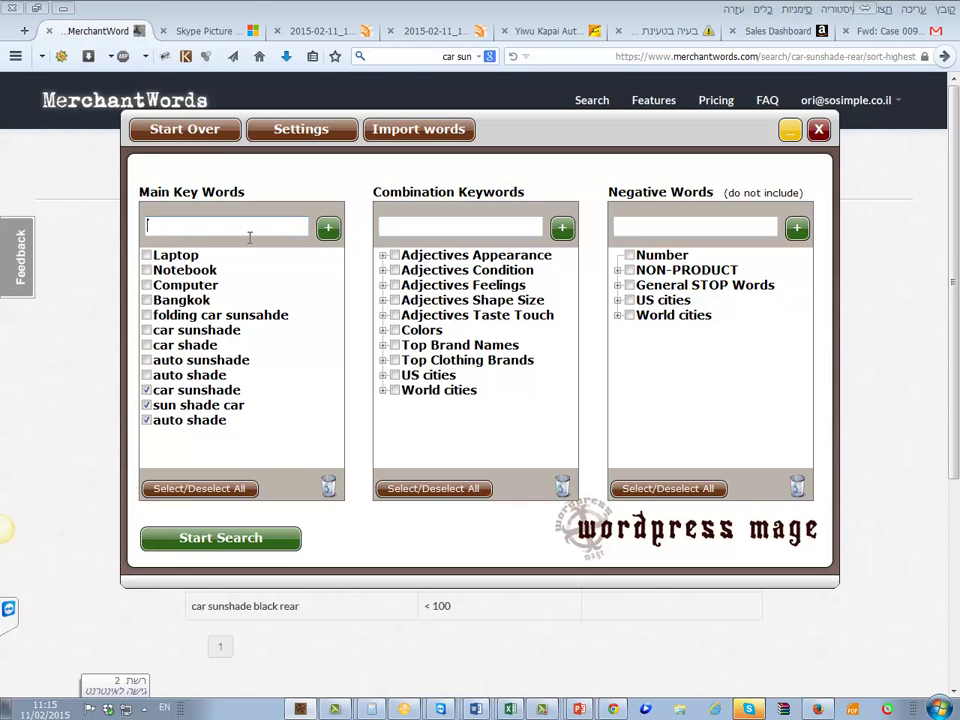
{"action": "type", "text": "sunshade"}
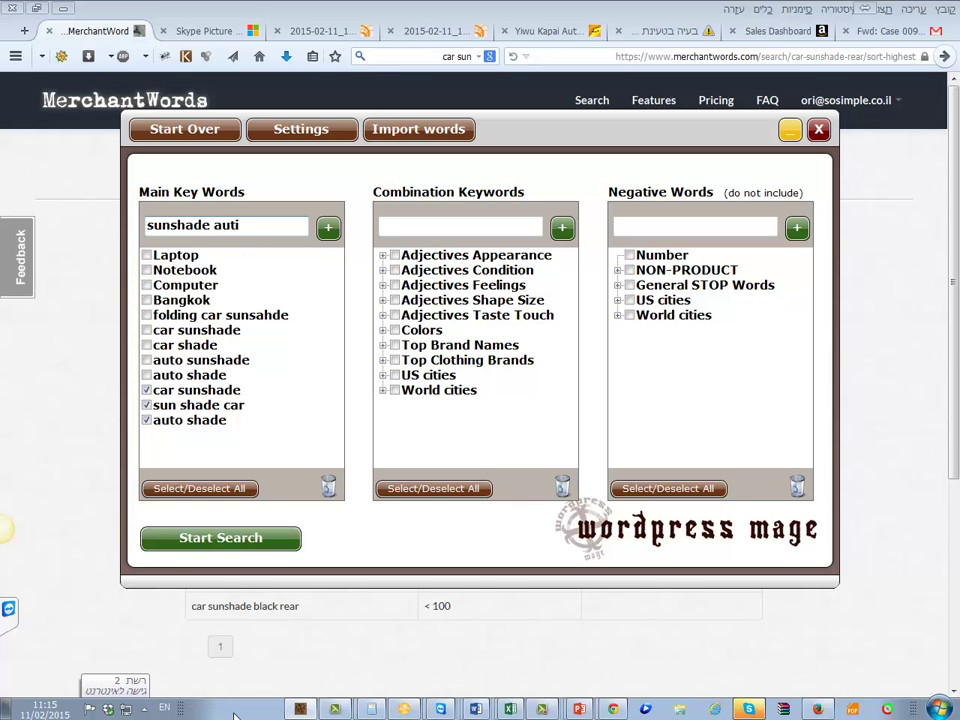
{"action": "type", "text": " auto"}
{"action": "left_click", "coordinate": [328, 228]}
{"action": "left_click", "coordinate": [239, 231]}
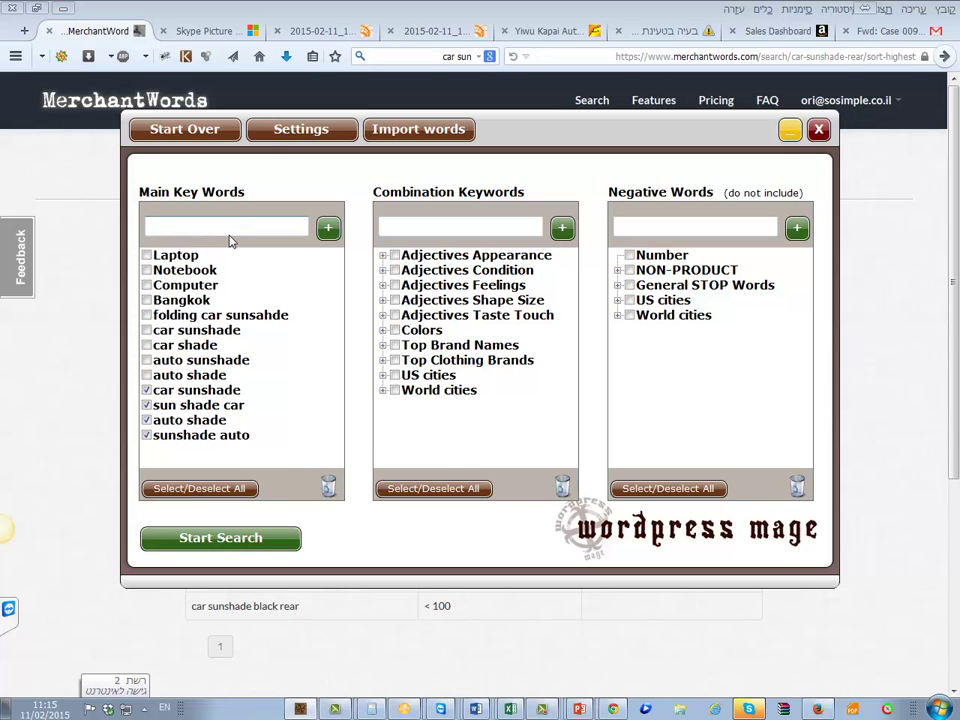
Tick Amazon under Search from in Word Wizard settings and save.
{"action": "left_click", "coordinate": [302, 132]}
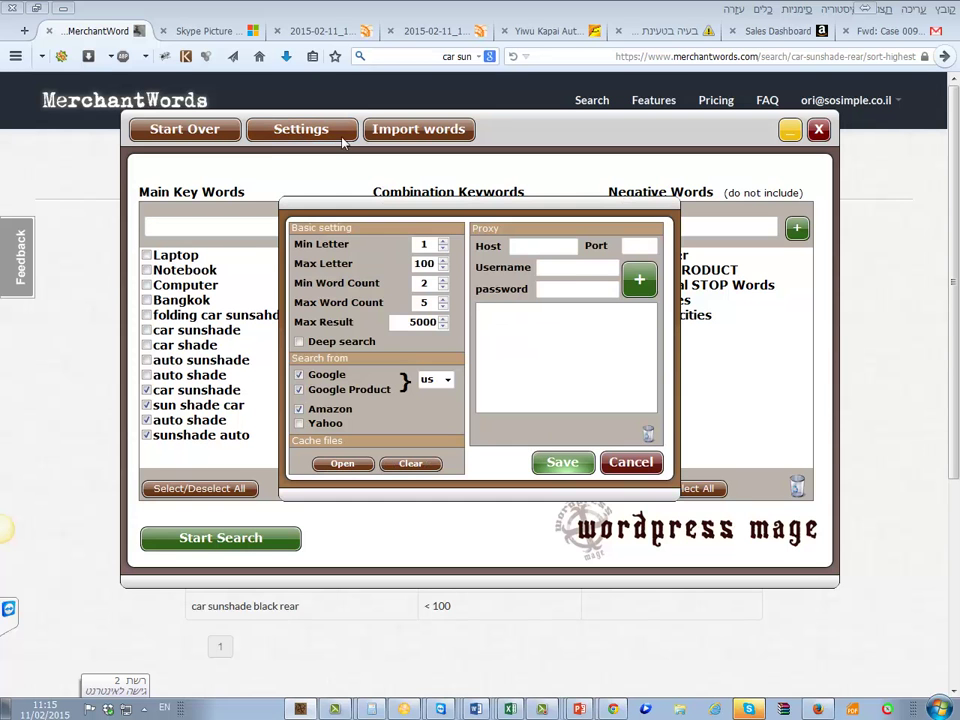
{"action": "left_click", "coordinate": [300, 410]}
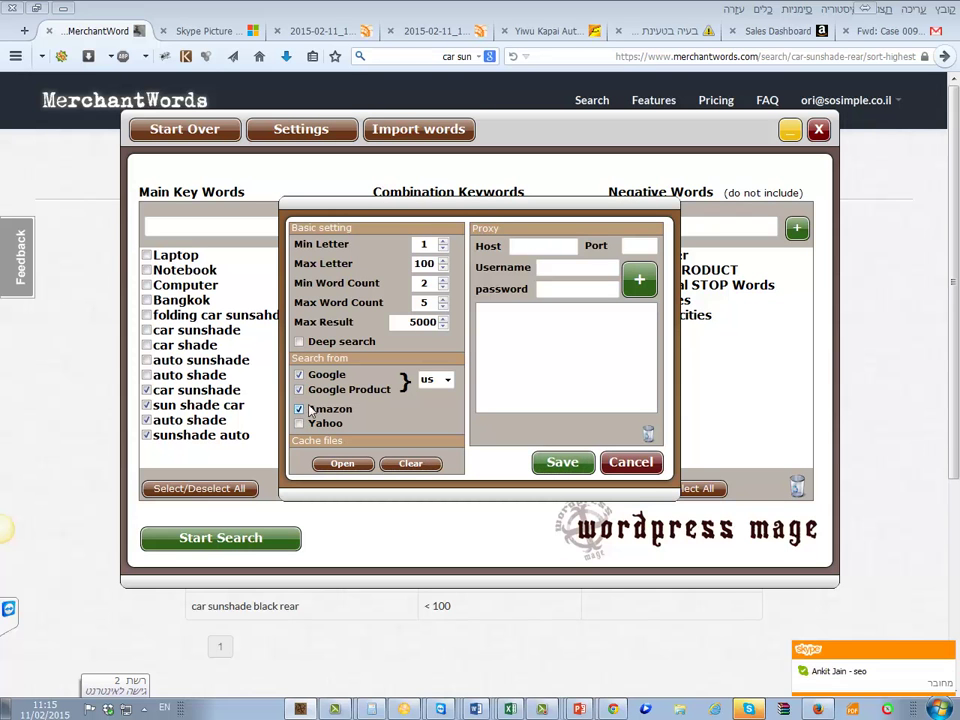
{"action": "left_click", "coordinate": [564, 465]}
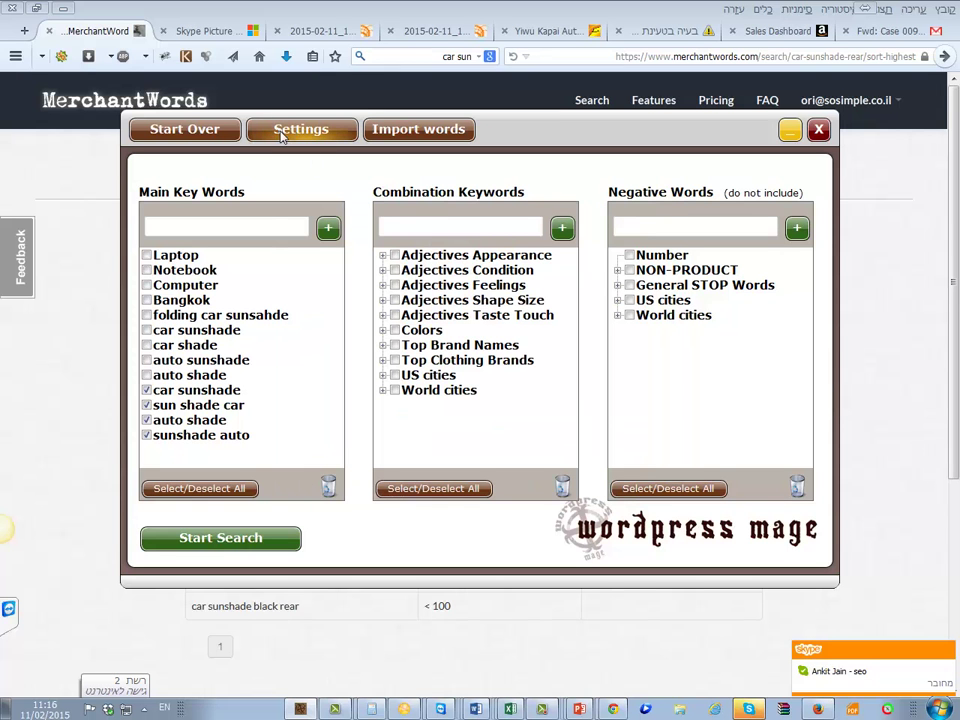
Run the keyword search, pause it at 72 results, copy them, and close Word Wizard.
{"action": "left_click", "coordinate": [198, 541]}
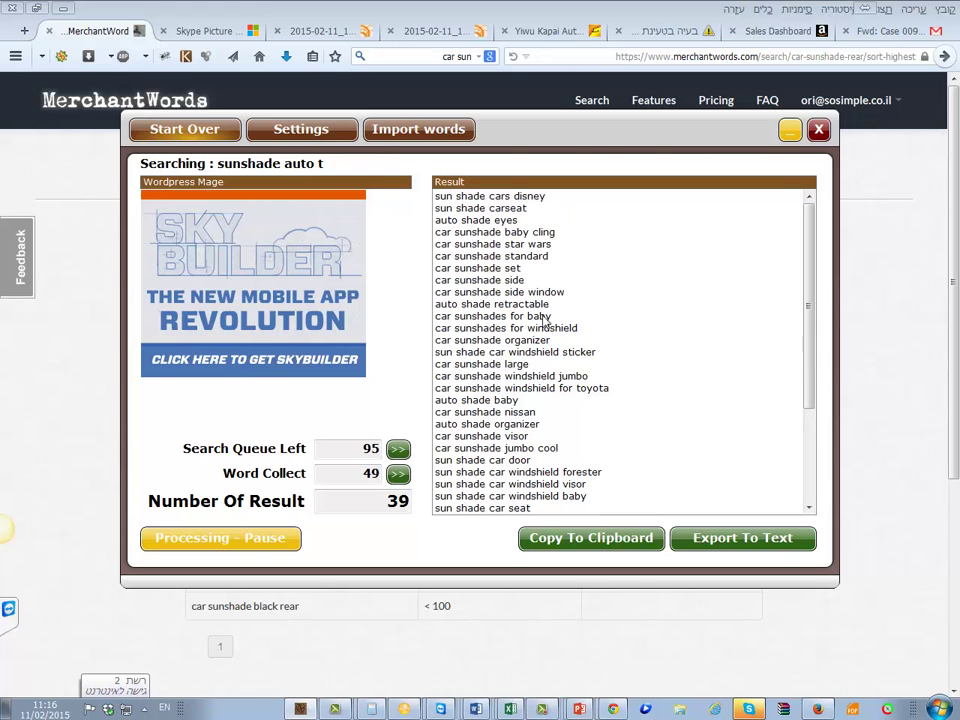
{"action": "left_click", "coordinate": [286, 56]}
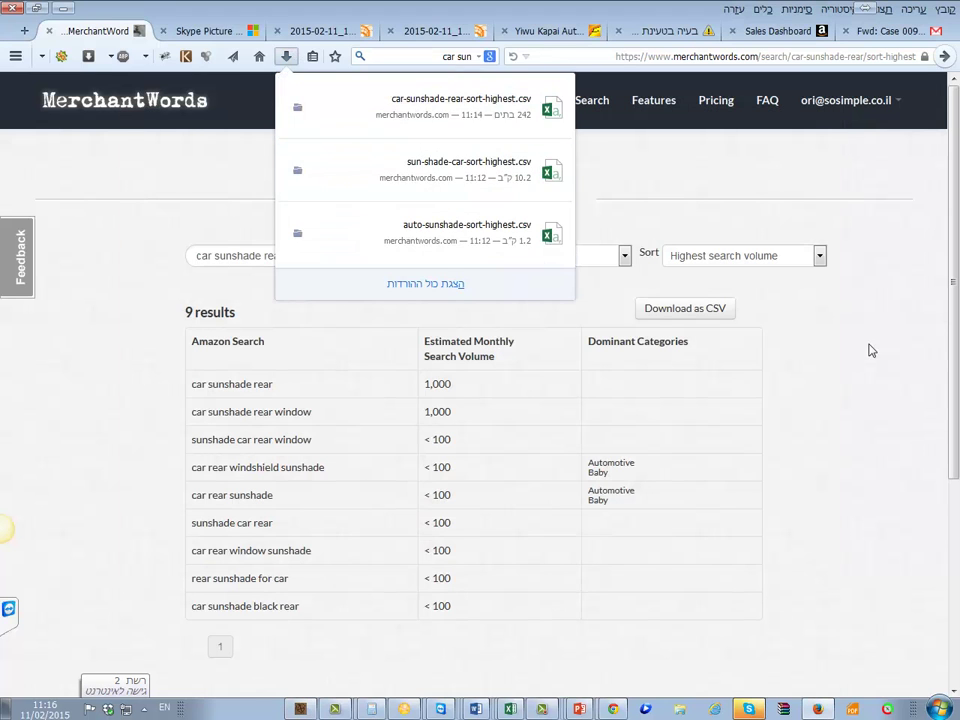
{"action": "left_click", "coordinate": [890, 280]}
{"action": "key", "text": "alt+Tab"}
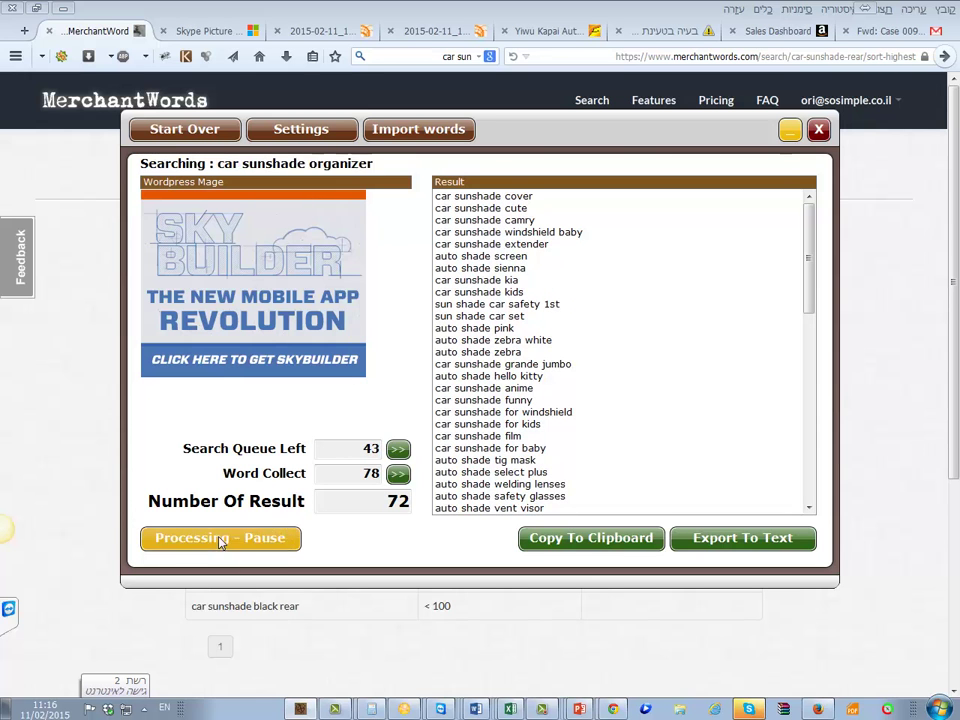
{"action": "left_click", "coordinate": [221, 539]}
{"action": "left_click", "coordinate": [591, 540]}
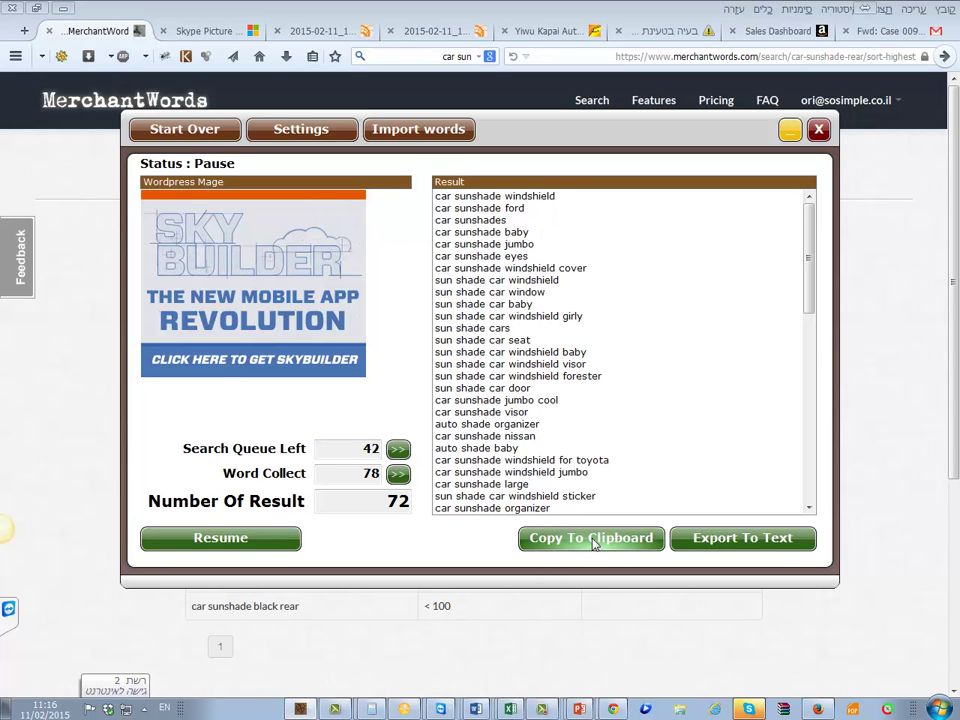
{"action": "left_click", "coordinate": [574, 544]}
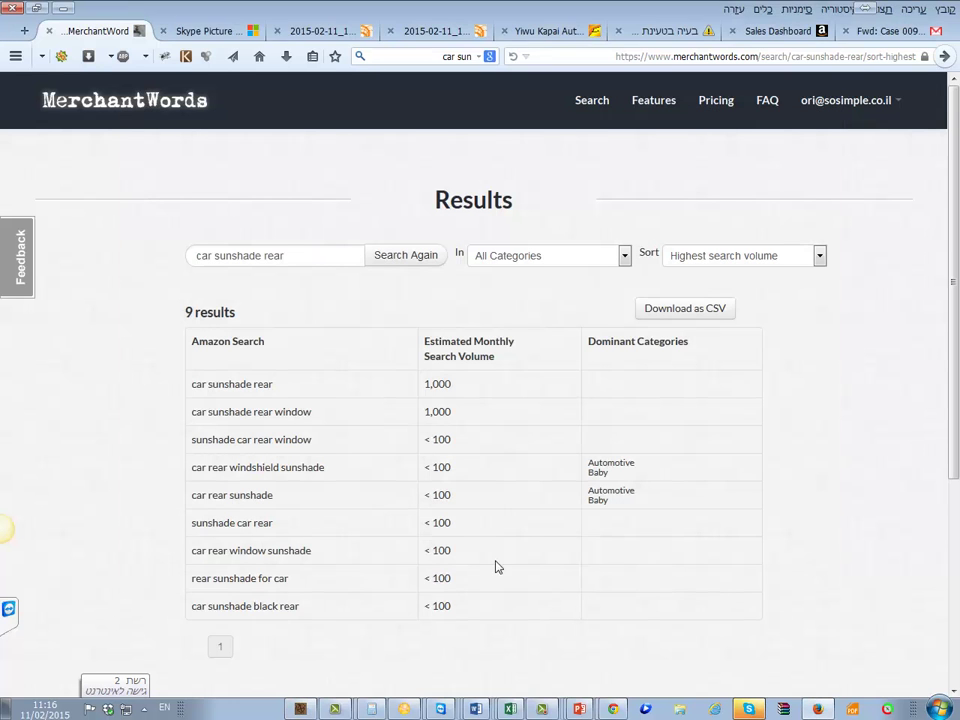
Paste the 72 Word Wizard keywords into the google column starting at C2.
{"action": "left_click", "coordinate": [510, 708]}
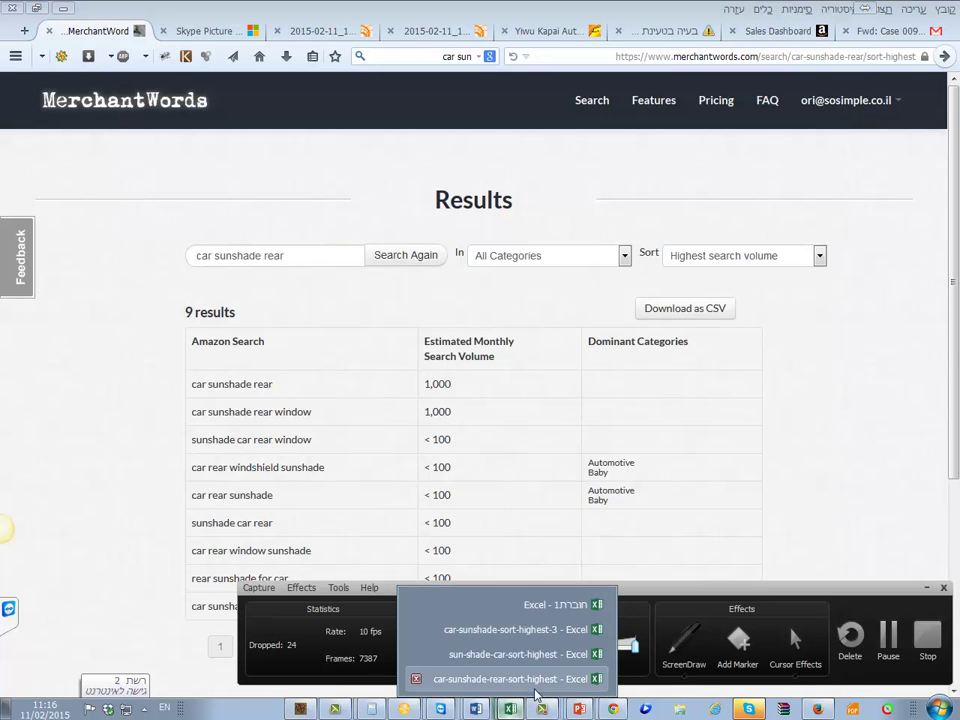
{"action": "left_click", "coordinate": [551, 634]}
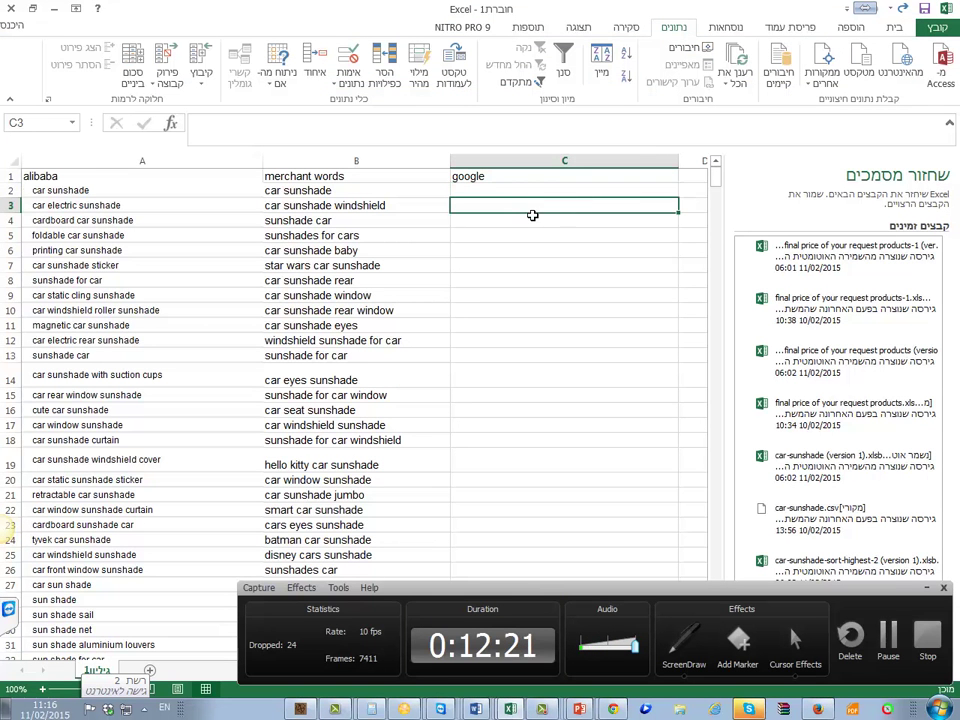
{"action": "left_click", "coordinate": [555, 192]}
{"action": "key", "text": "ctrl+v"}
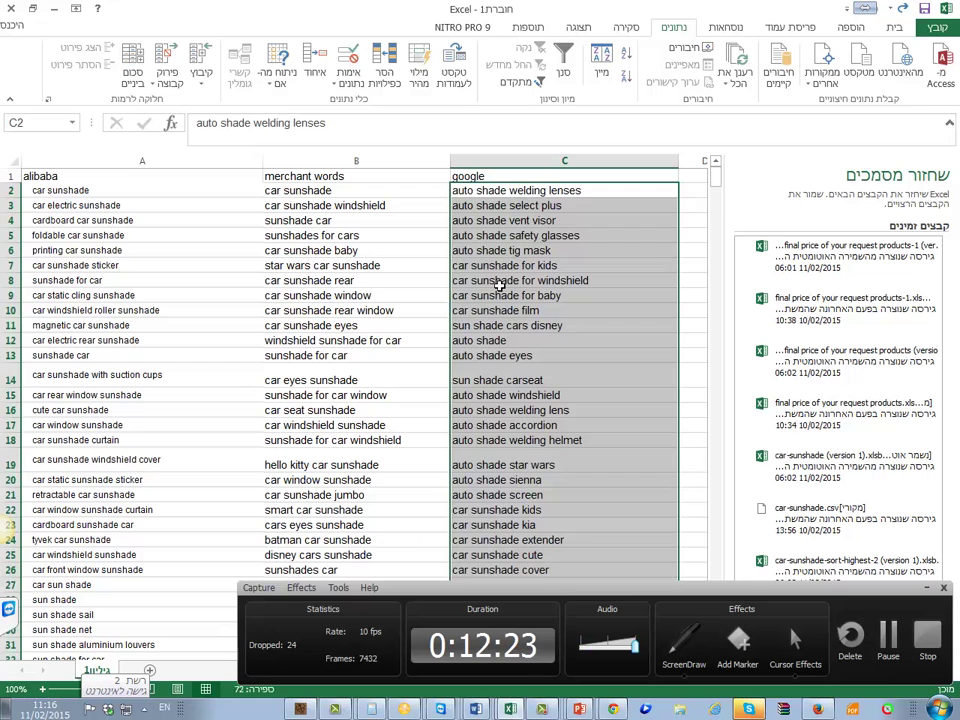
{"action": "left_click", "coordinate": [500, 283]}
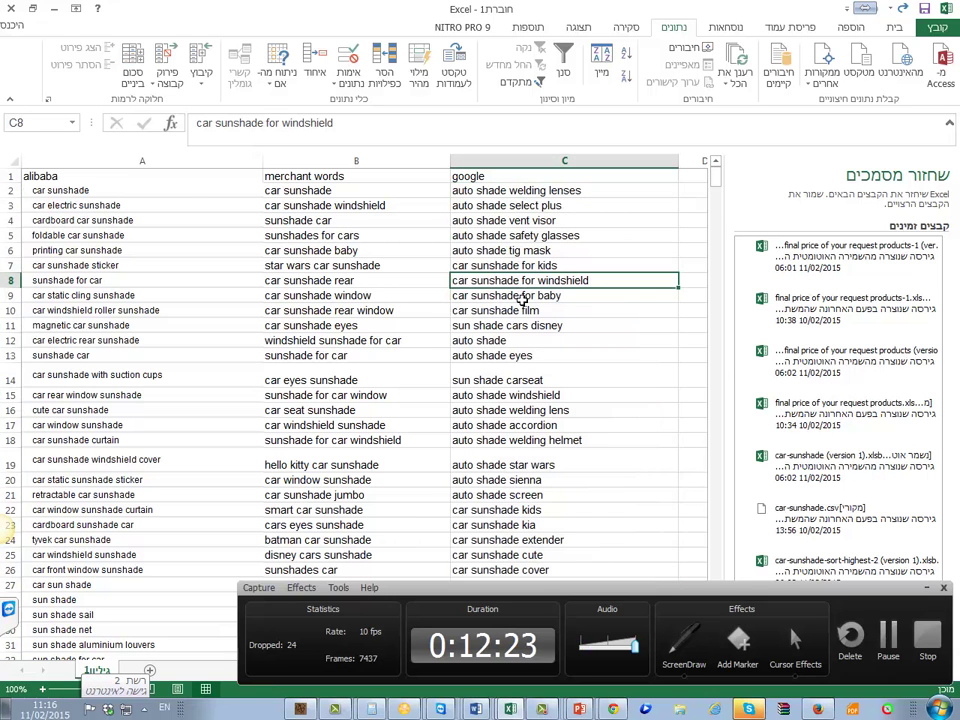
{"action": "left_click", "coordinate": [926, 588]}
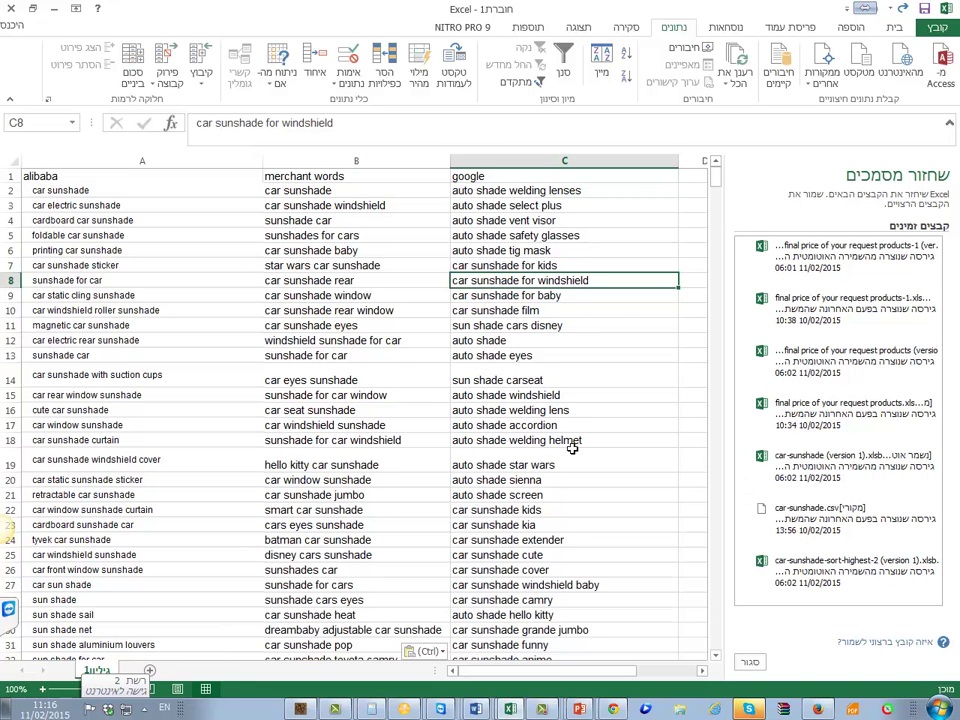
{"action": "left_click", "coordinate": [499, 196]}
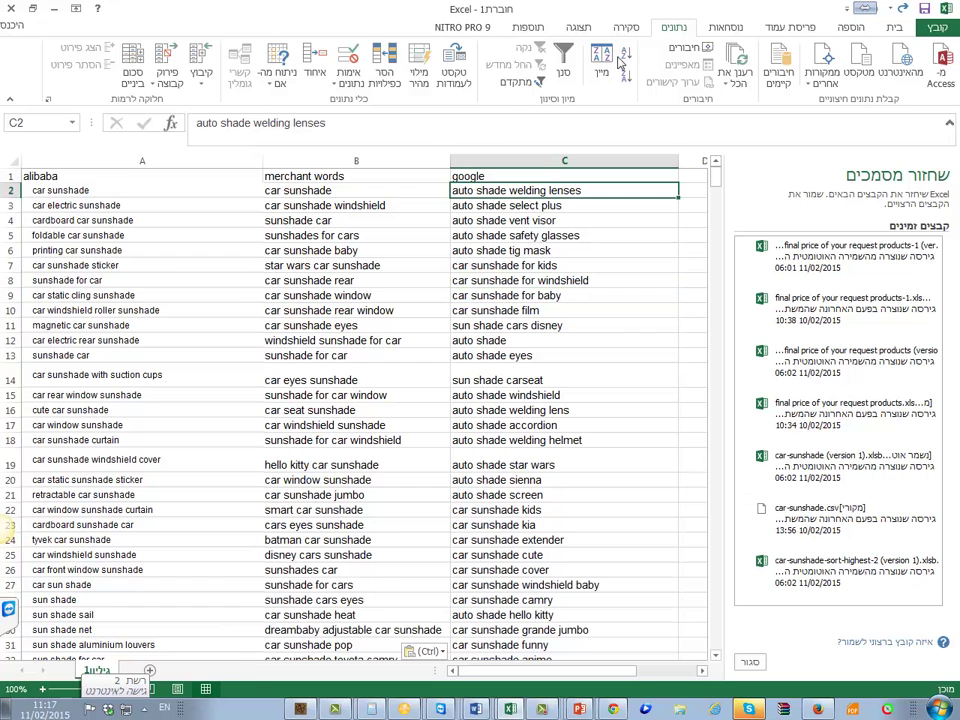
{"action": "left_click", "coordinate": [579, 27]}
{"action": "left_click", "coordinate": [626, 27]}
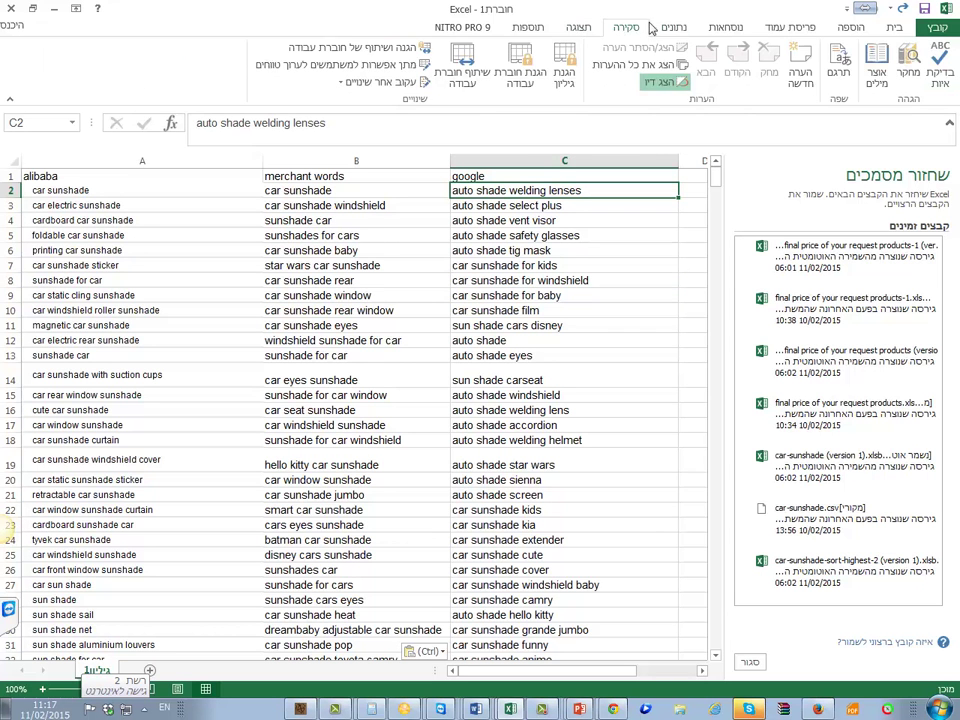
{"action": "left_click", "coordinate": [673, 27]}
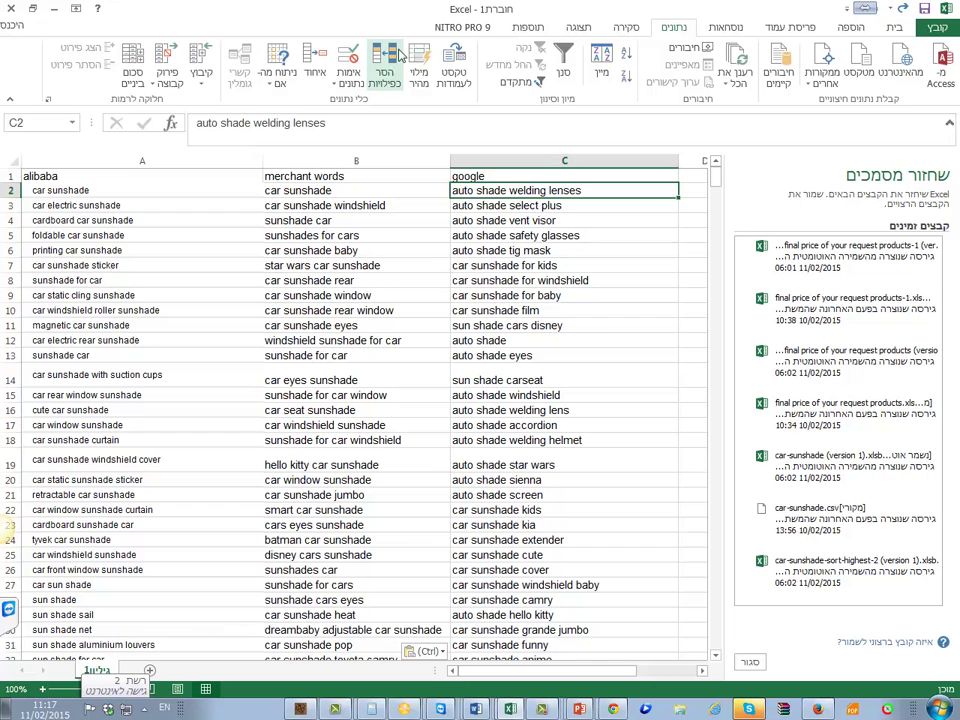
Remove duplicates by the google column only, deleting 718 and leaving 73 unique values.
{"action": "left_click", "coordinate": [490, 177]}
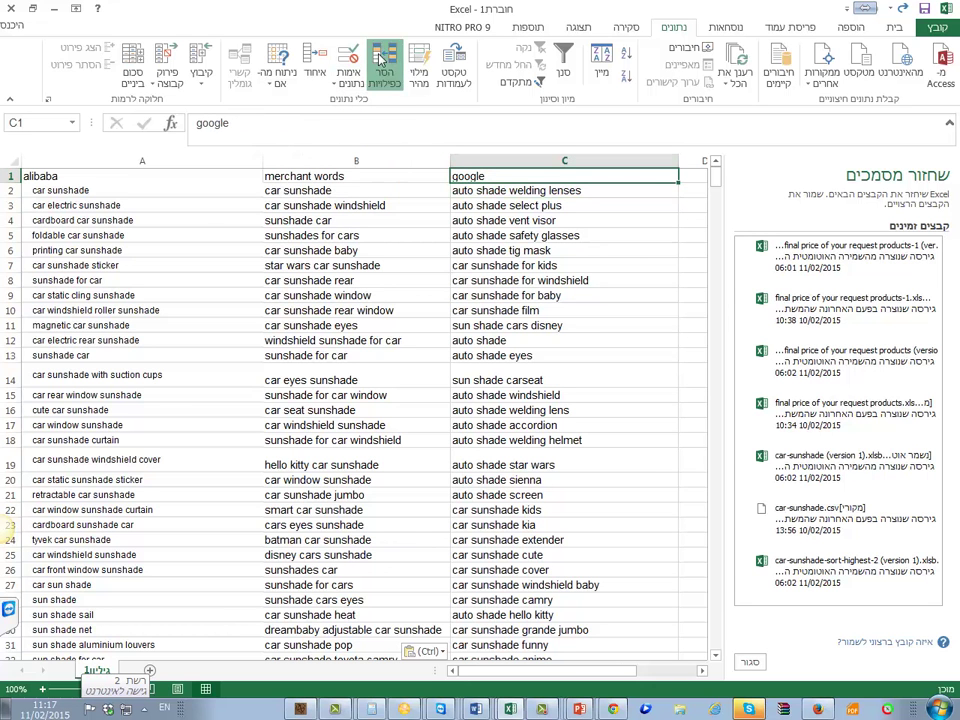
{"action": "left_click", "coordinate": [384, 58]}
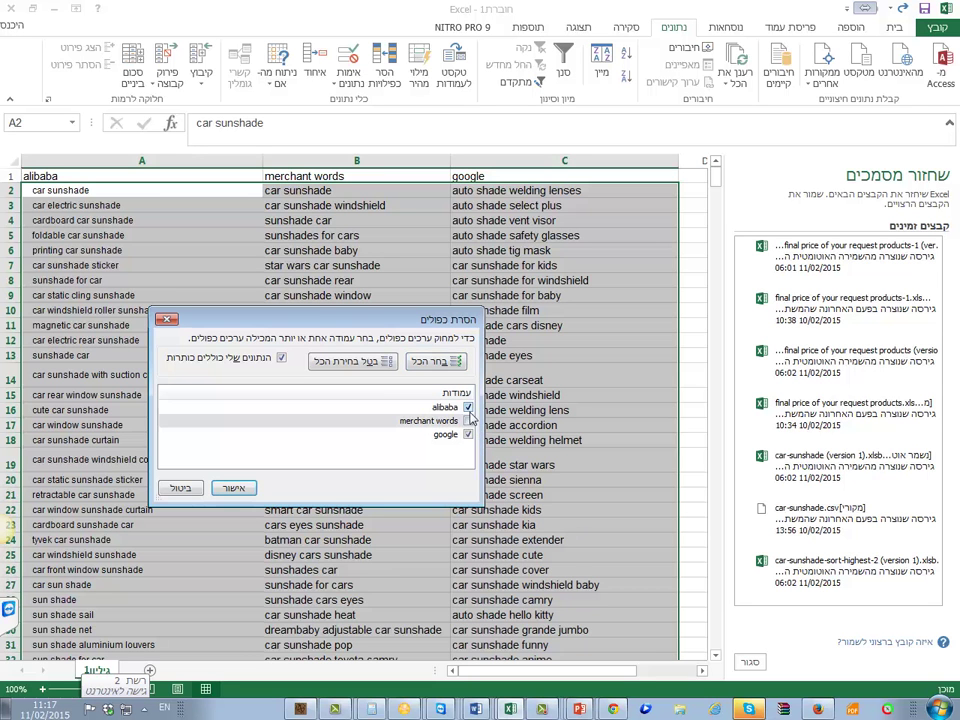
{"action": "left_click", "coordinate": [468, 407]}
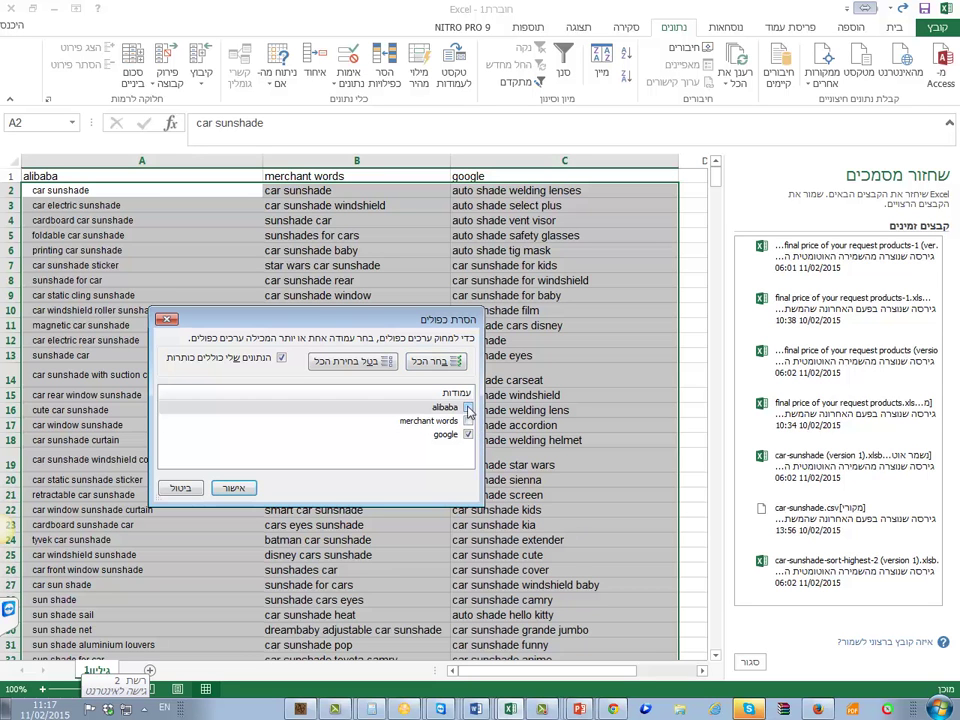
{"action": "left_click", "coordinate": [236, 489]}
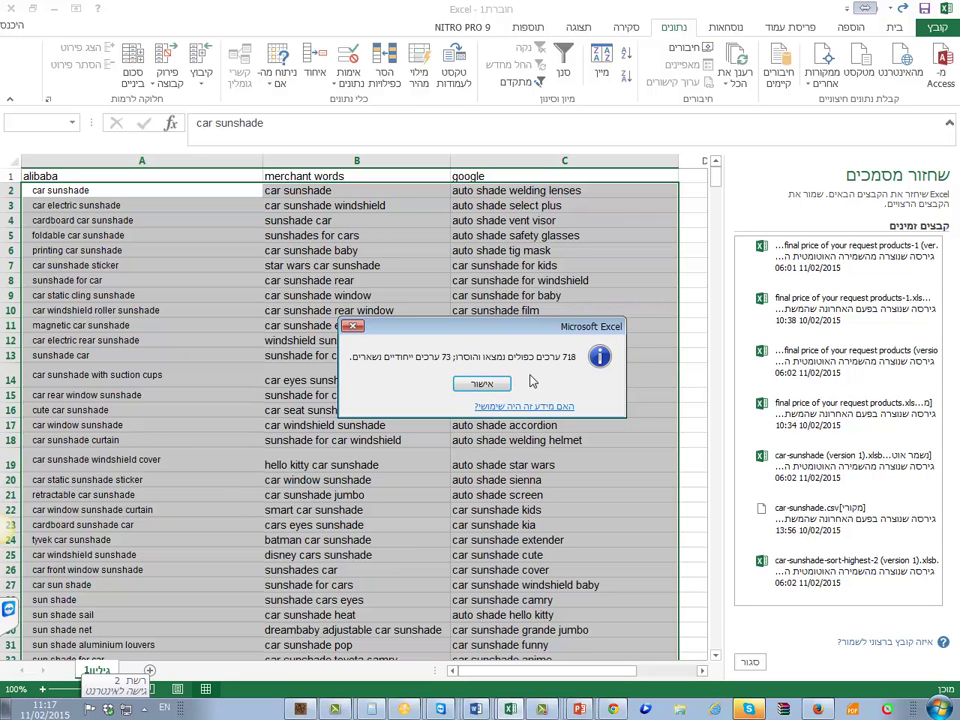
{"action": "left_click", "coordinate": [484, 386]}
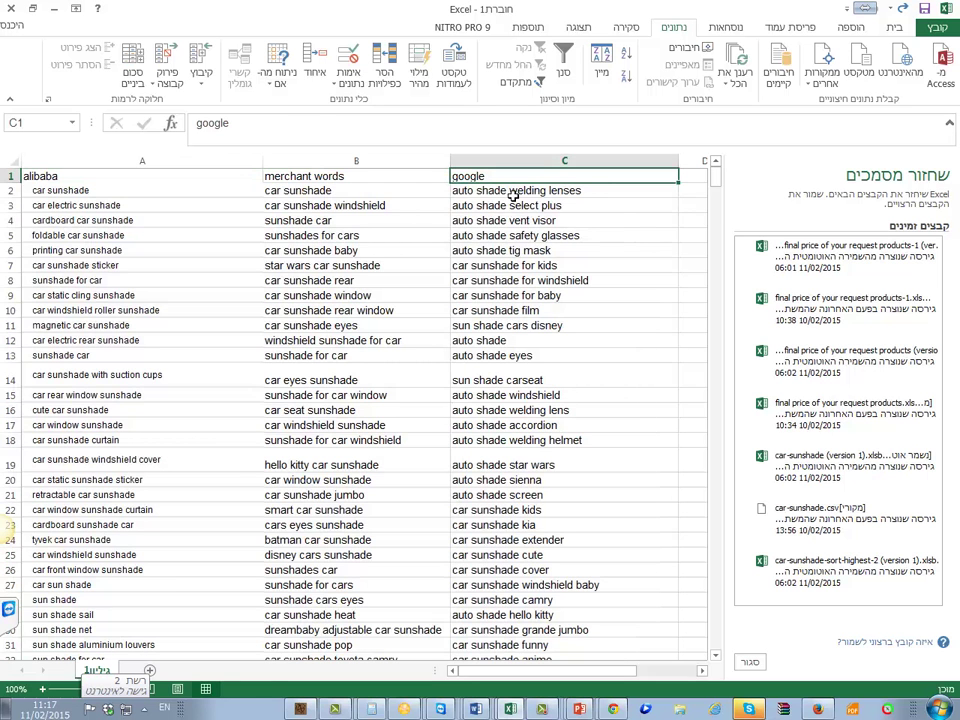
Copy the google keywords and add a 'combined' header in D1.
{"action": "left_click_drag", "start_coordinate": [513, 196], "coordinate": [505, 325]}
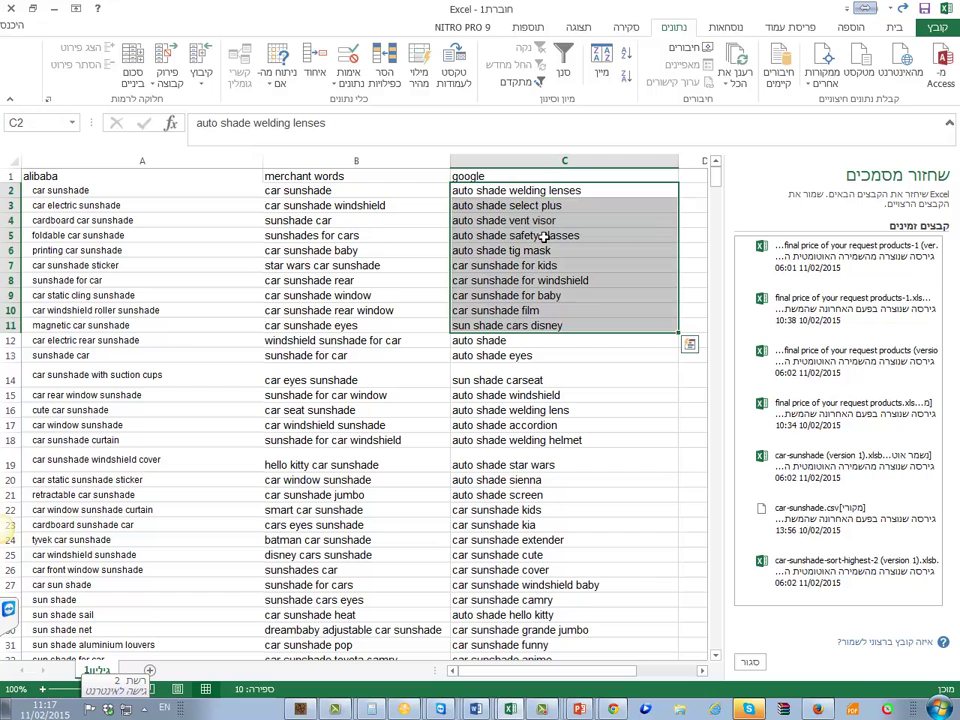
{"action": "left_click", "coordinate": [535, 197]}
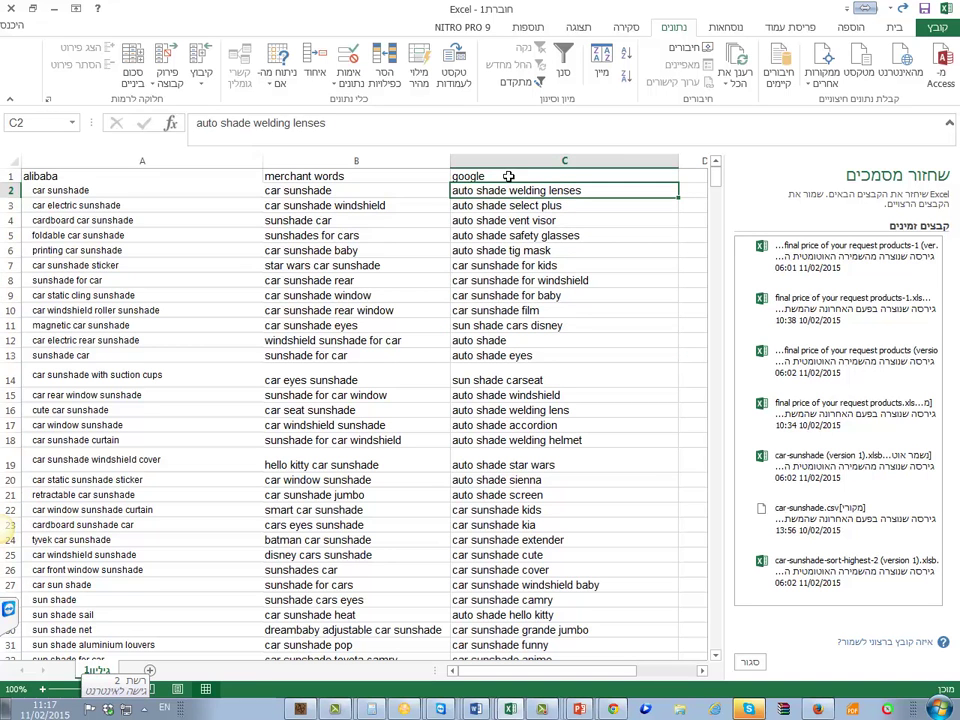
{"action": "left_click_drag", "start_coordinate": [455, 177], "coordinate": [423, 225]}
{"action": "left_click", "coordinate": [514, 193]}
{"action": "key", "text": "ctrl+shift+Down"}
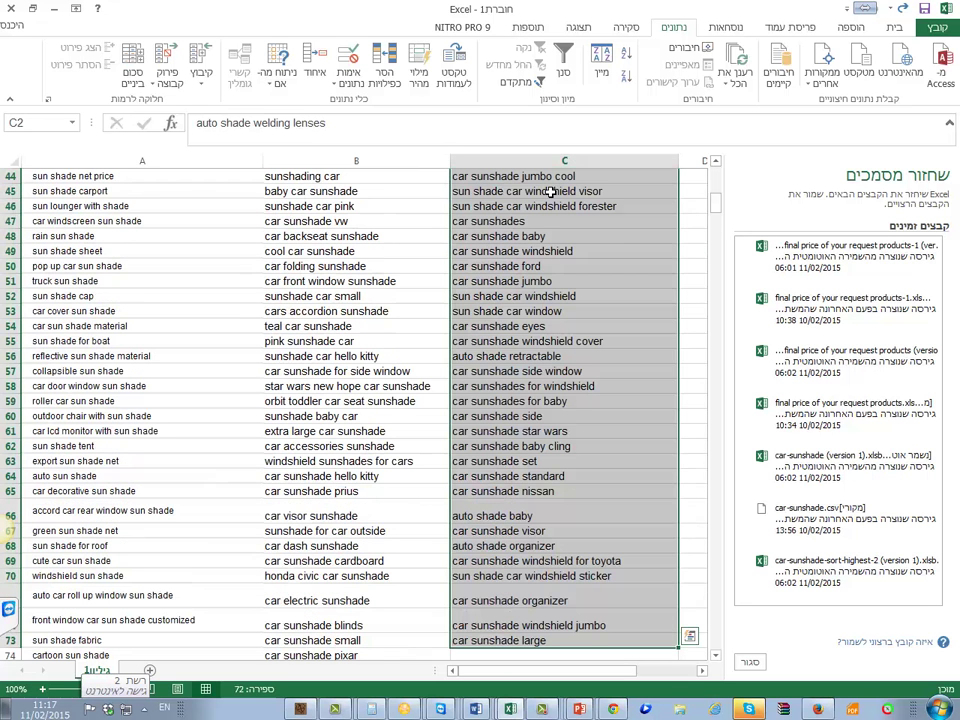
{"action": "key", "text": "ctrl+c"}
{"action": "key", "text": "Right"}
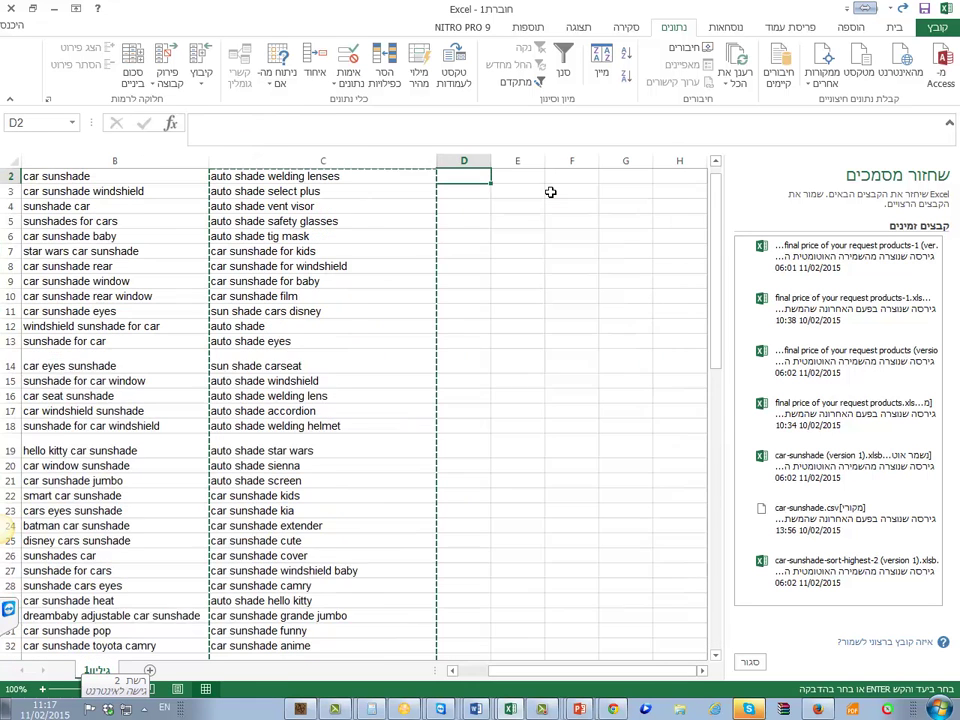
{"action": "key", "text": "Up"}
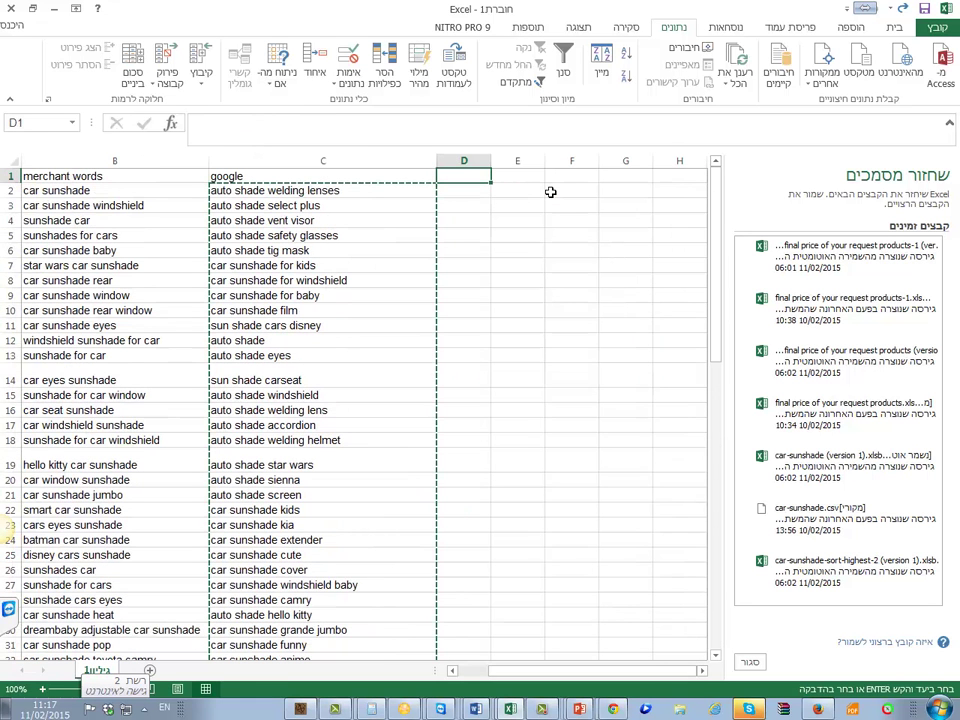
{"action": "type", "text": "co"}
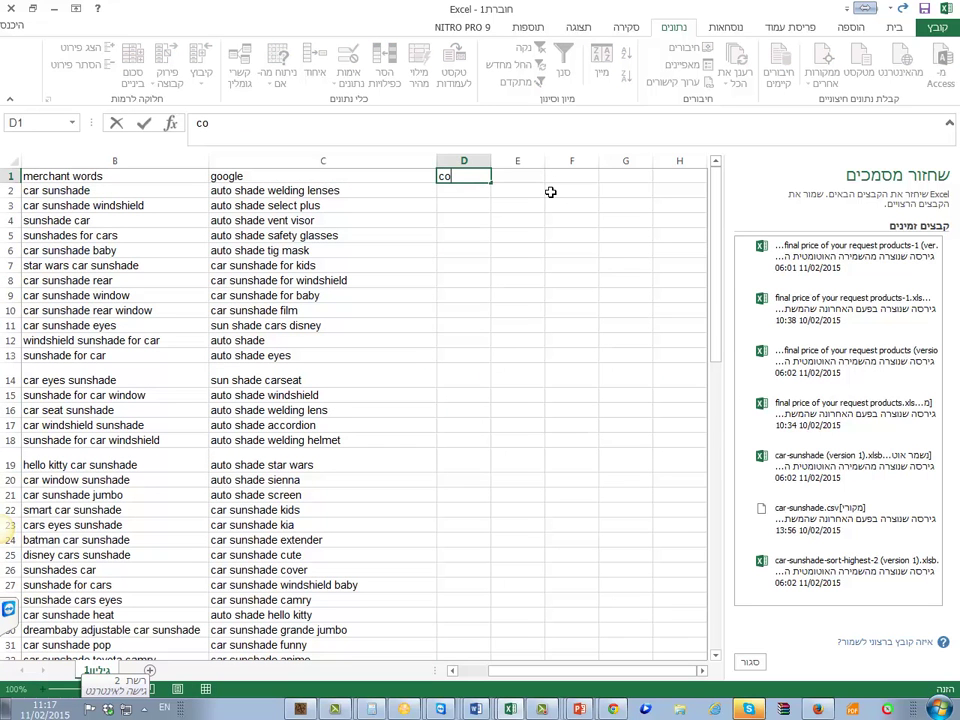
{"action": "type", "text": "mbined"}
{"action": "key", "text": "Return"}
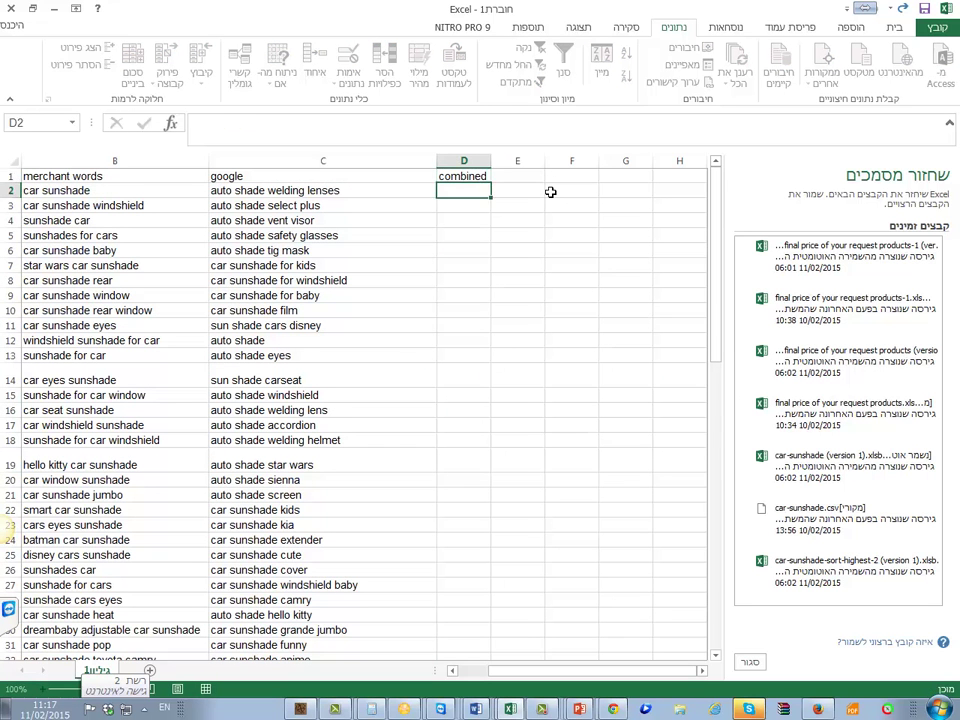
Paste the google keywords under the combined header starting at D2.
{"action": "key", "text": "Up"}
{"action": "key", "text": "Left"}
{"action": "key", "text": "Down"}
{"action": "key", "text": "ctrl+shift+Down"}
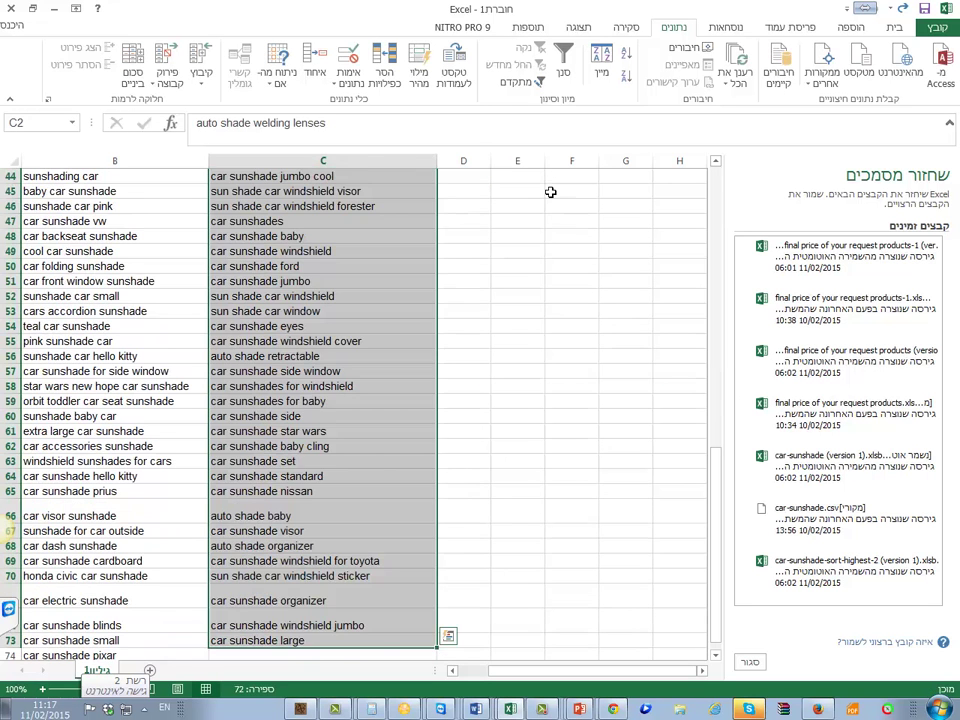
{"action": "key", "text": "ctrl+c"}
{"action": "key", "text": "Up"}
{"action": "key", "text": "Right"}
{"action": "key", "text": "Down"}
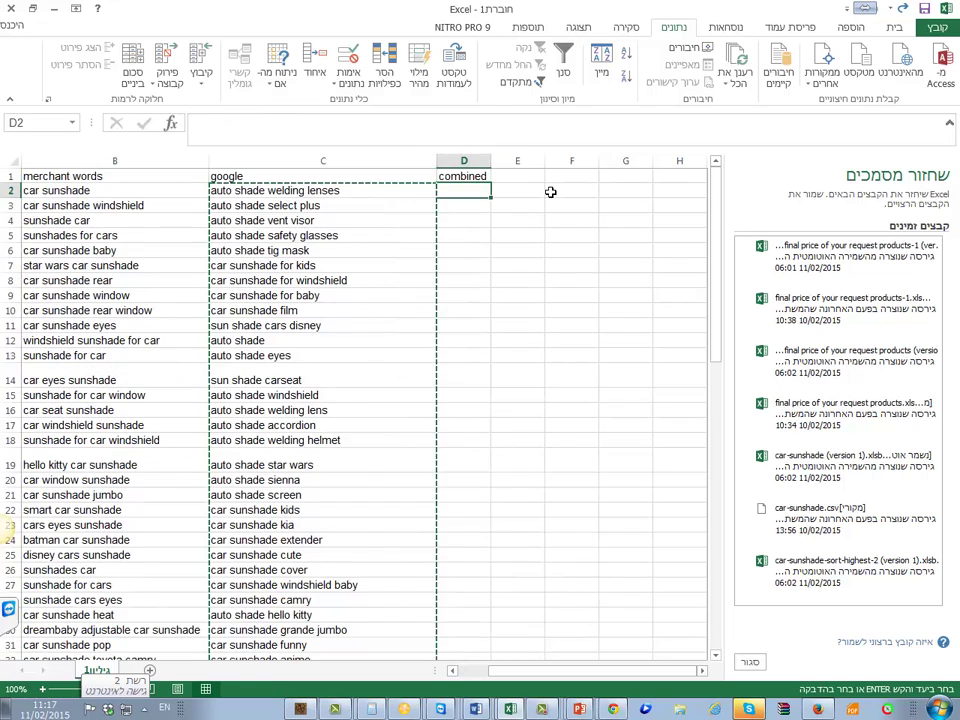
{"action": "key", "text": "ctrl+v"}
Append the merchant words keywords below the last combined keyword.
{"action": "key", "text": "Left"}
{"action": "key", "text": "Left"}
{"action": "key", "text": "Left"}
{"action": "key", "text": "Right"}
{"action": "key", "text": "ctrl+shift+Down"}
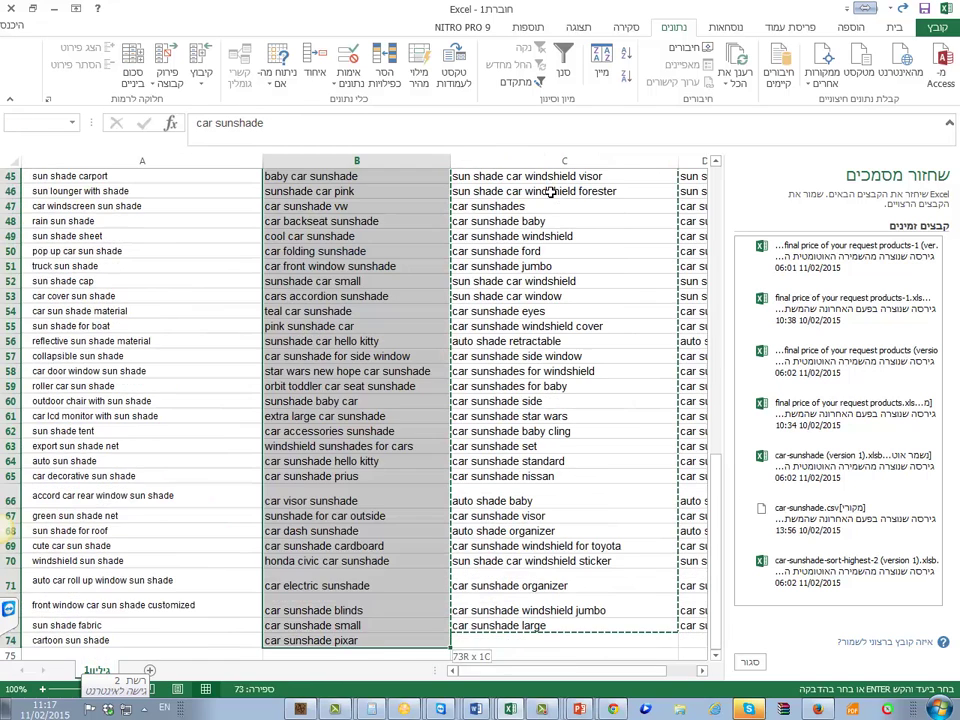
{"action": "key", "text": "ctrl+c"}
{"action": "key", "text": "Up"}
{"action": "key", "text": "Right"}
{"action": "key", "text": "Right"}
{"action": "key", "text": "Right"}
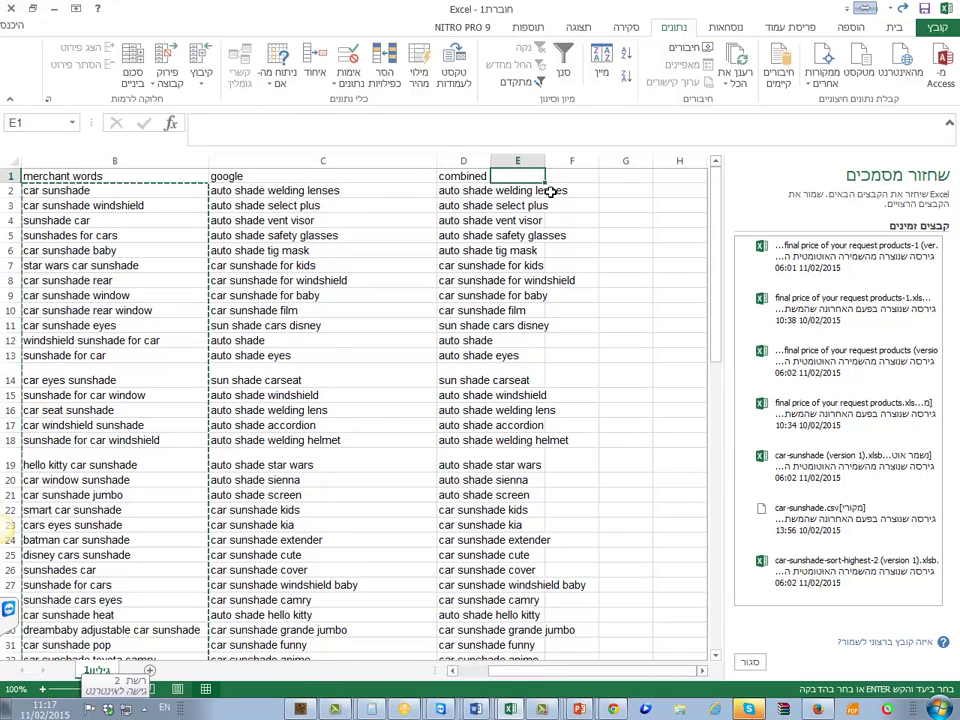
{"action": "key", "text": "Left"}
{"action": "key", "text": "ctrl+Down"}
{"action": "key", "text": "Down"}
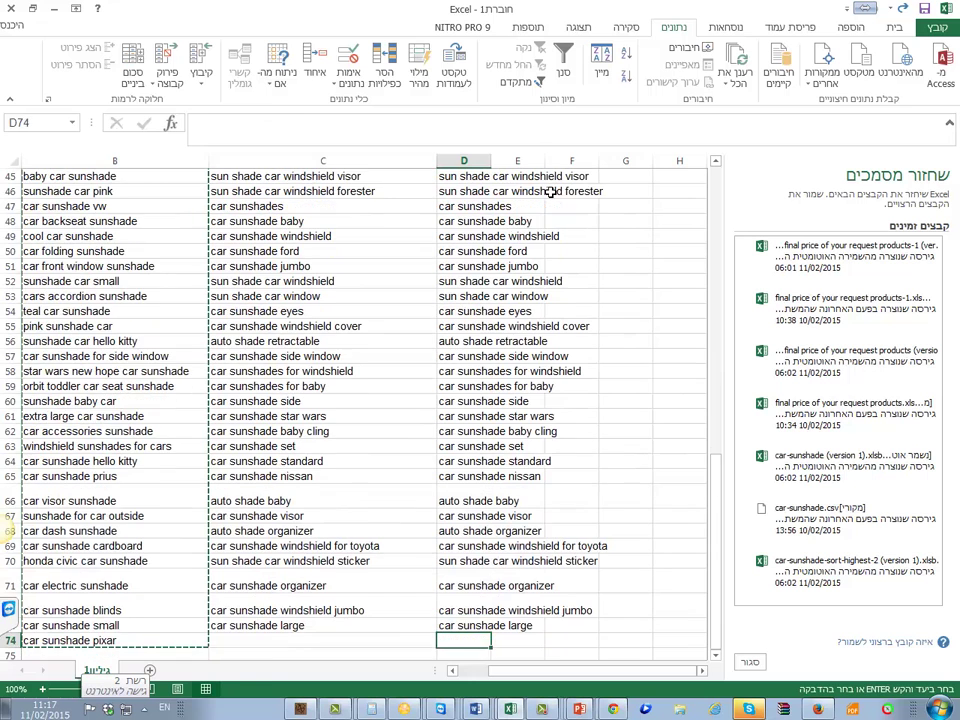
{"action": "key", "text": "ctrl+v"}
Append the alibaba keywords, ending with 'car sunshade', to the bottom of the combined column.
{"action": "key", "text": "Up"}
{"action": "key", "text": "Left"}
{"action": "key", "text": "Left"}
{"action": "key", "text": "Left"}
{"action": "key", "text": "Up"}
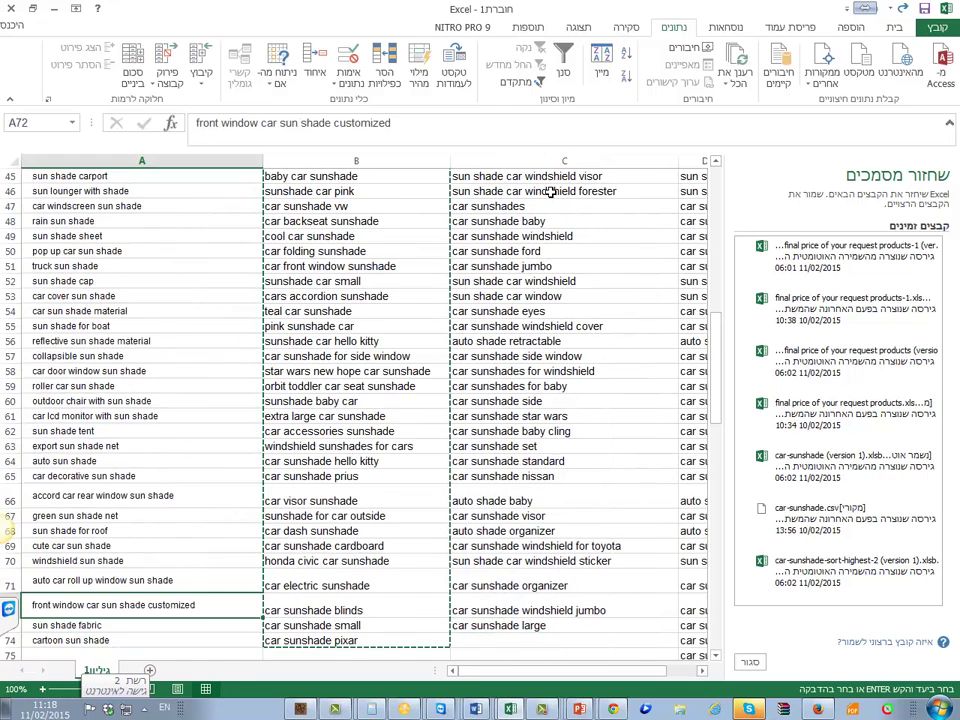
{"action": "key", "text": "Up"}
{"action": "key", "text": "ctrl+Up"}
{"action": "key", "text": "Down"}
{"action": "key", "text": "ctrl+shift+Down"}
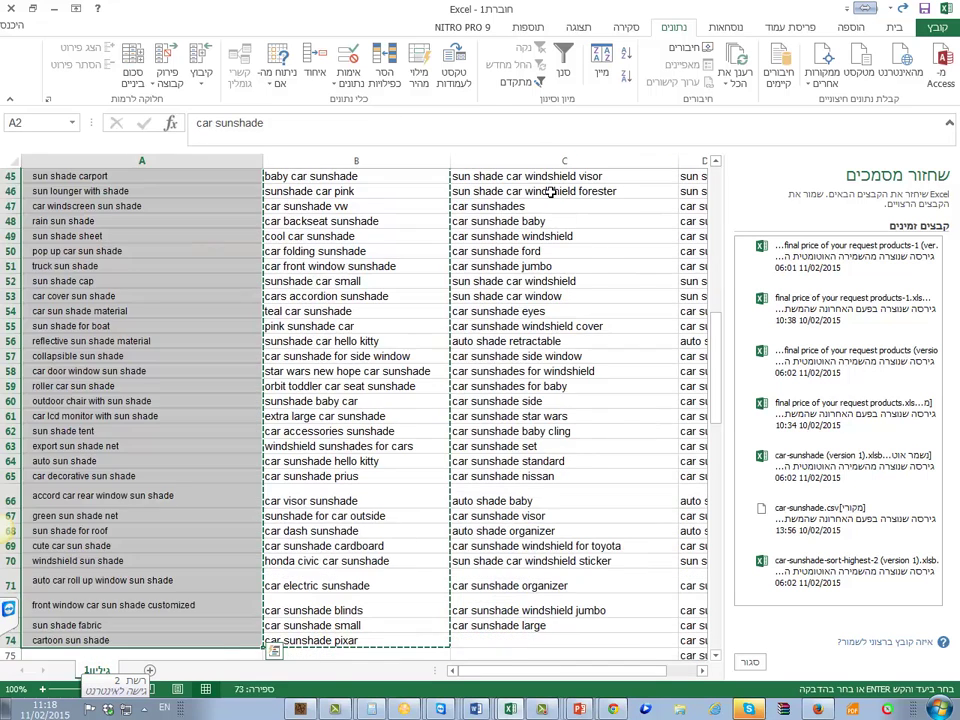
{"action": "key", "text": "ctrl+c"}
{"action": "key", "text": "Right"}
{"action": "key", "text": "Up"}
{"action": "key", "text": "Left"}
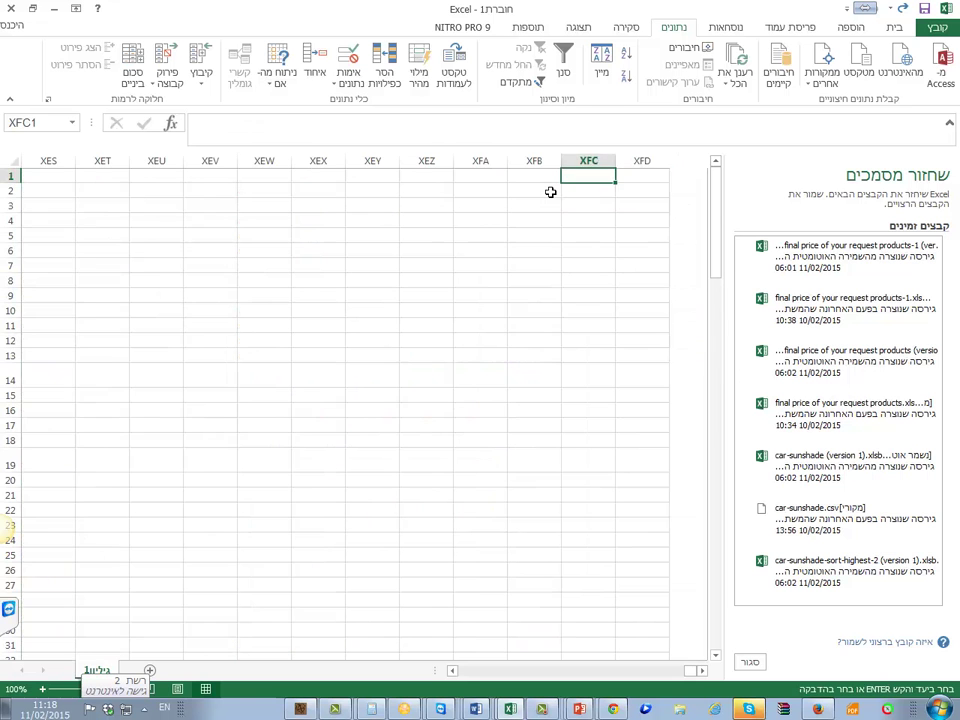
{"action": "key", "text": "ctrl+Left"}
{"action": "key", "text": "Down"}
{"action": "key", "text": "ctrl+Down"}
{"action": "key", "text": "Down"}
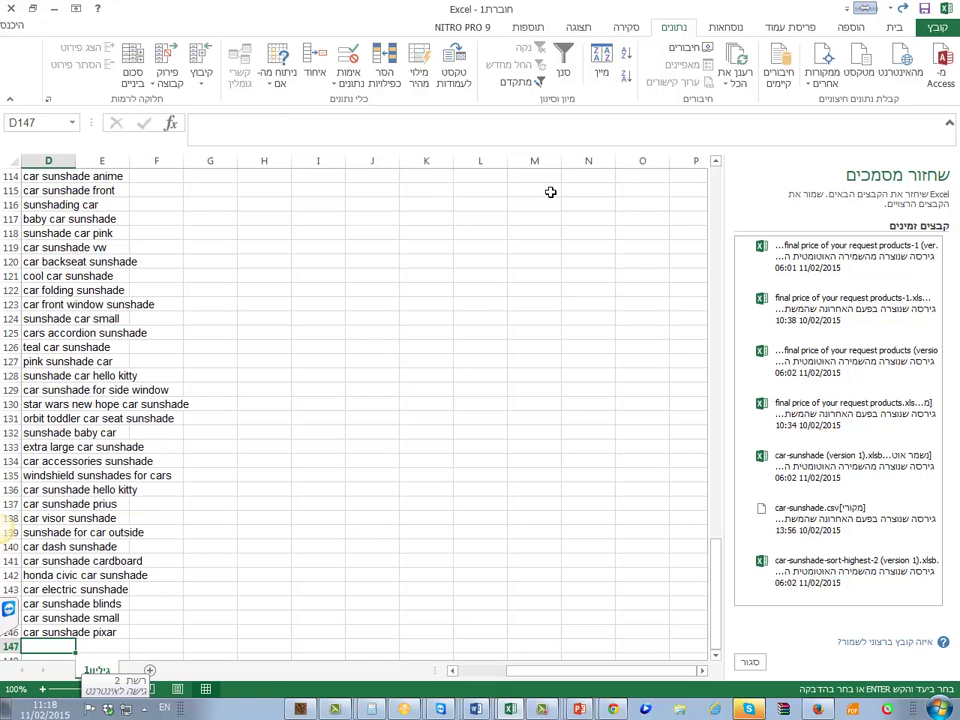
{"action": "key", "text": "ctrl+v"}
Copy the whole combined column D and add a new blank Sheet2.
{"action": "left_click", "coordinate": [56, 233]}
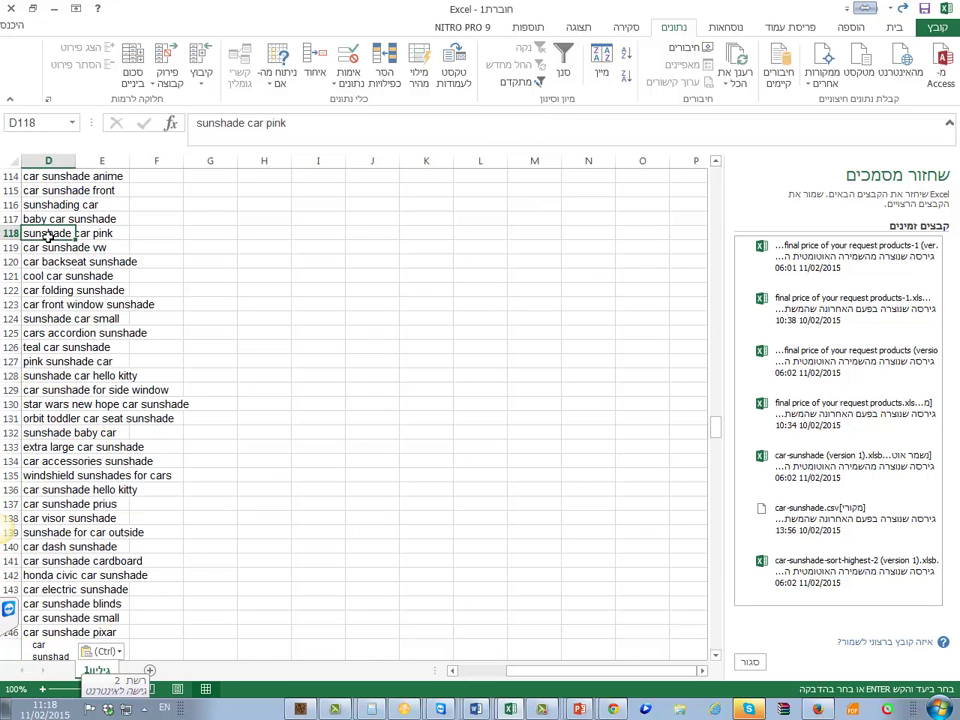
{"action": "key", "text": "ctrl+Up"}
{"action": "key", "text": "ctrl+Left"}
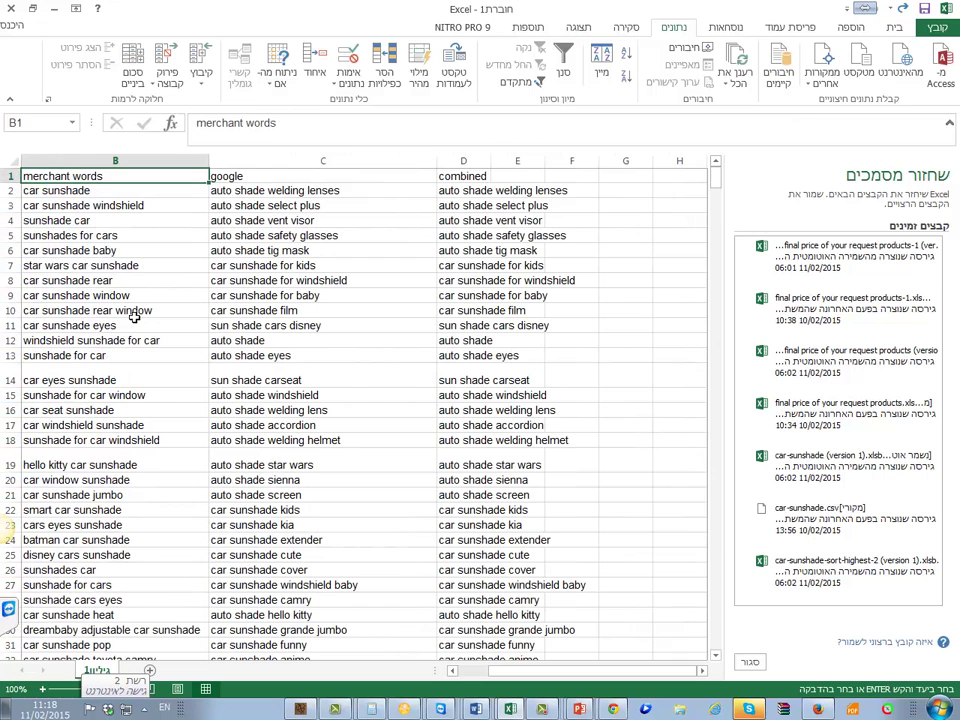
{"action": "key", "text": "ctrl+Right"}
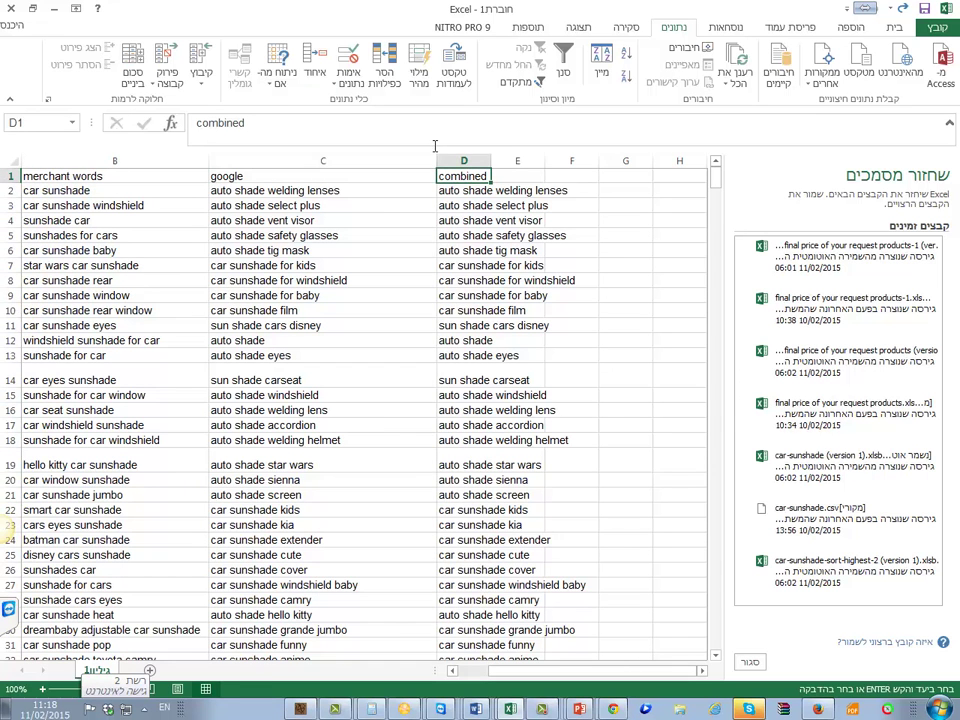
{"action": "left_click", "coordinate": [463, 164]}
{"action": "key", "text": "ctrl+c"}
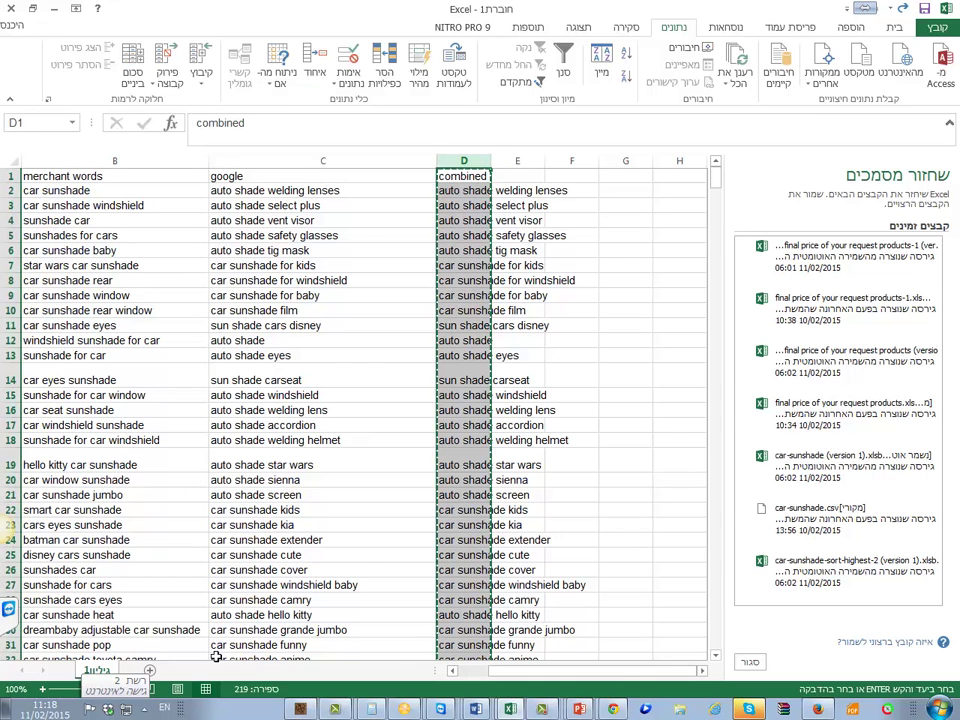
{"action": "left_click", "coordinate": [150, 671]}
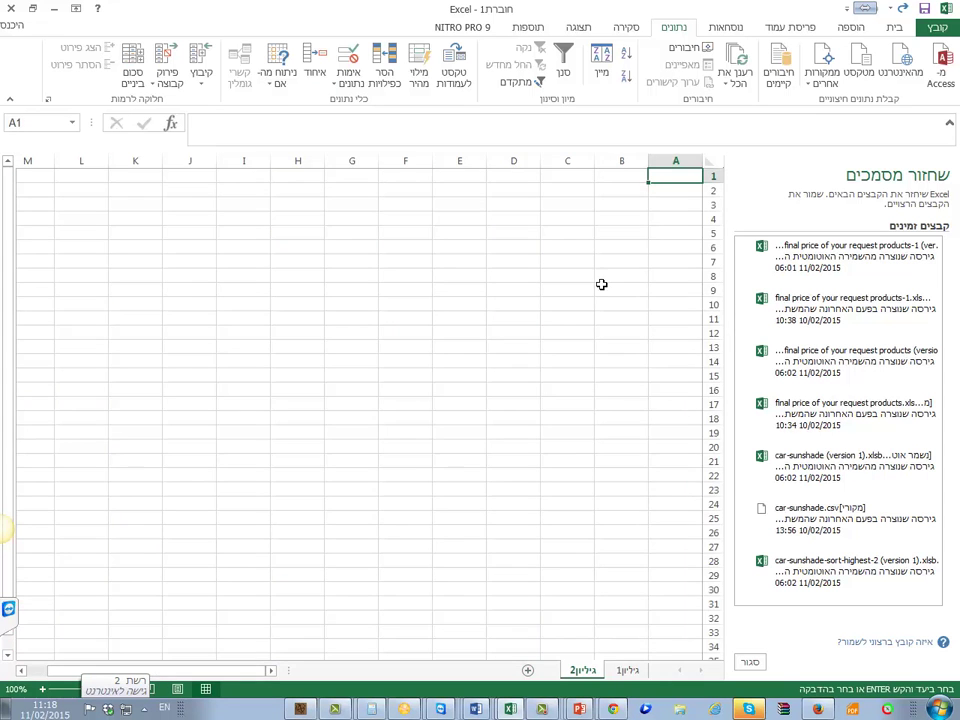
Paste the combined column into Sheet2 column A and remove 14 duplicates, leaving 205 keywords.
{"action": "key", "text": "ctrl+v"}
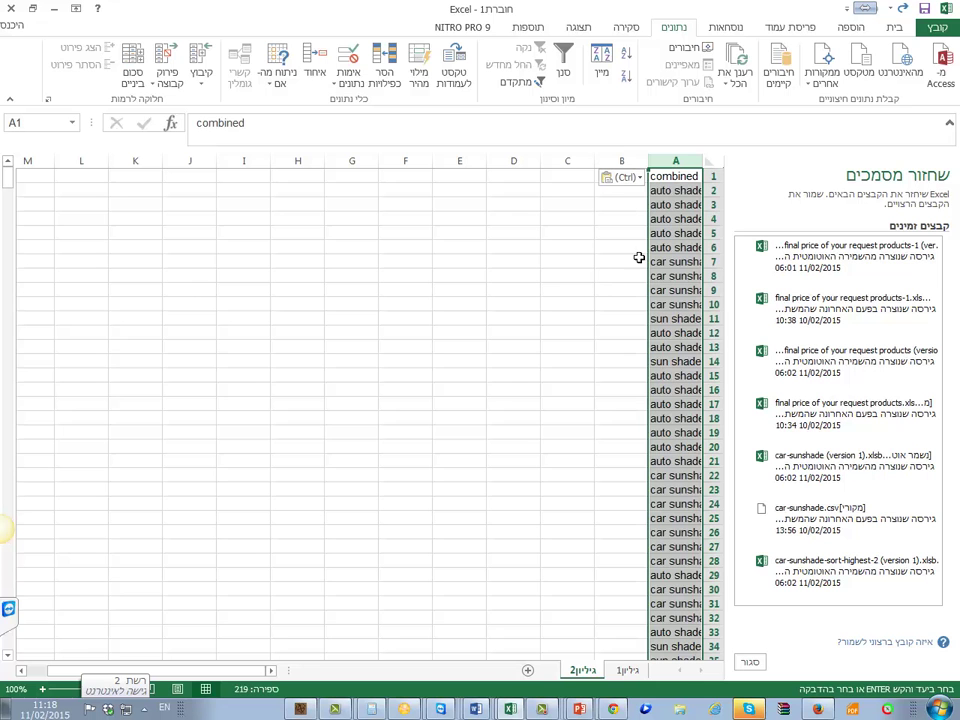
{"action": "left_click", "coordinate": [388, 60]}
{"action": "left_click", "coordinate": [234, 489]}
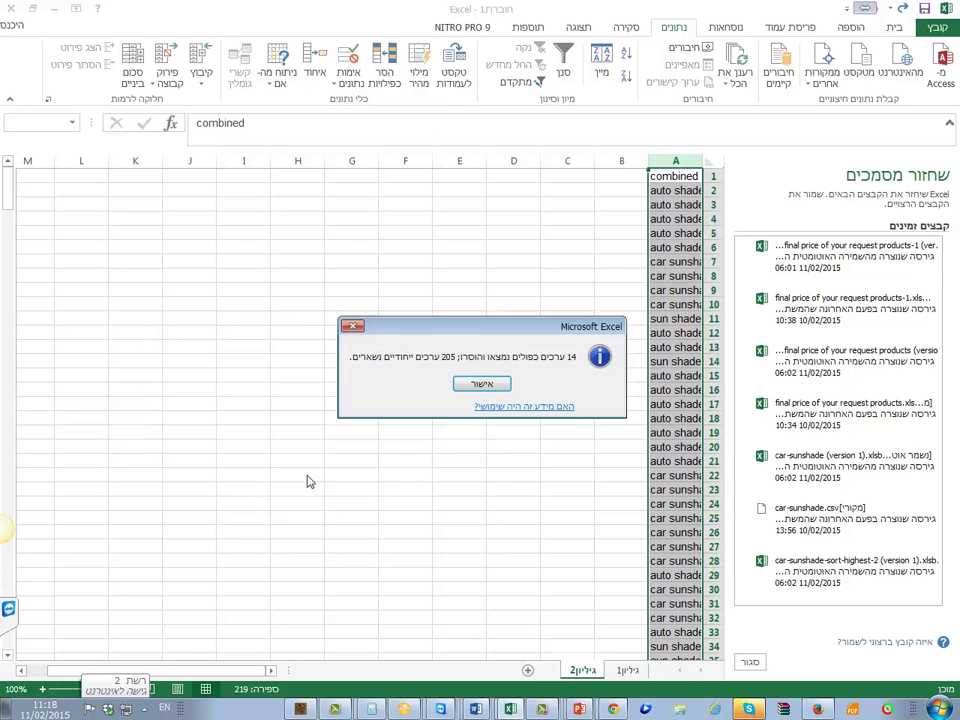
{"action": "left_click", "coordinate": [468, 386]}
{"action": "left_click", "coordinate": [670, 218]}
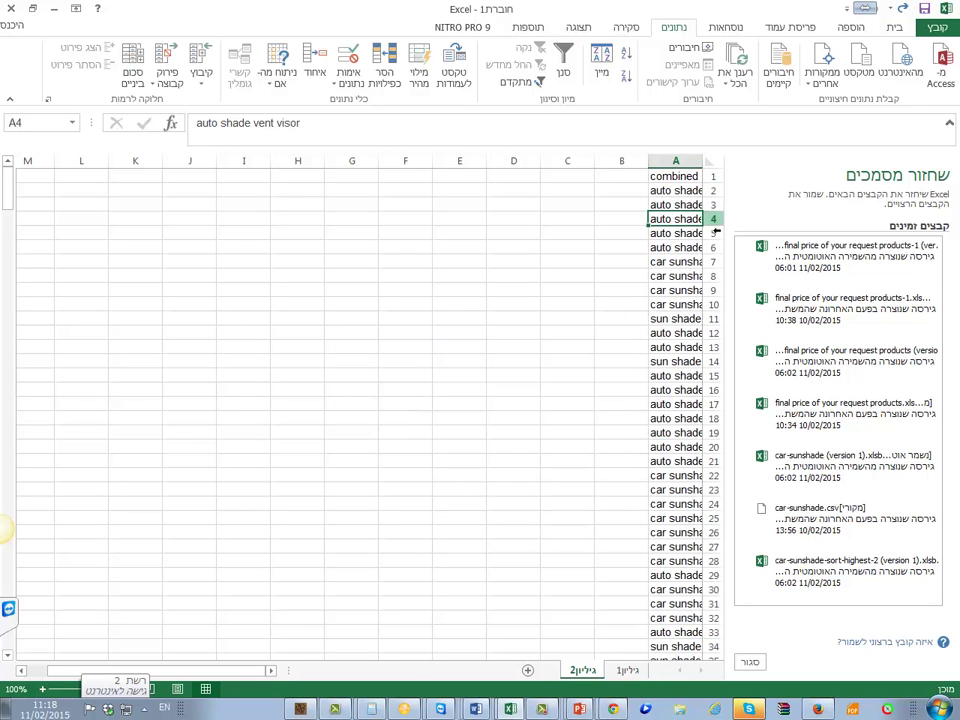
Delete the 'combined' heading in A1, widen column A to 29, and make row heights uniform.
{"action": "left_click", "coordinate": [690, 177]}
{"action": "key", "text": "BackSpace"}
{"action": "key", "text": "Return"}
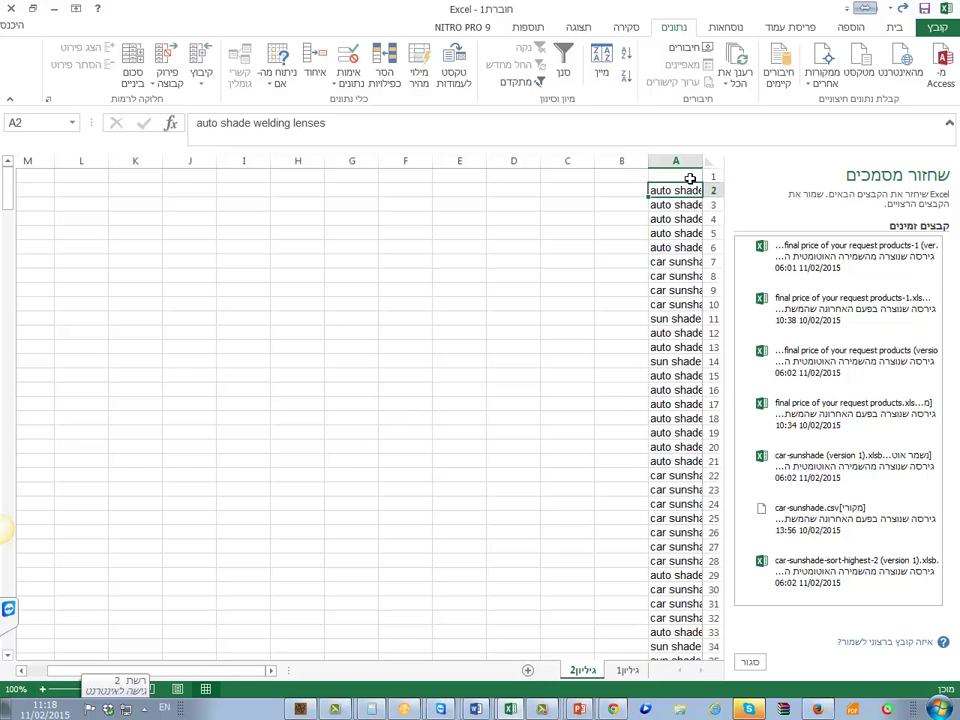
{"action": "key", "text": "ctrl+Down"}
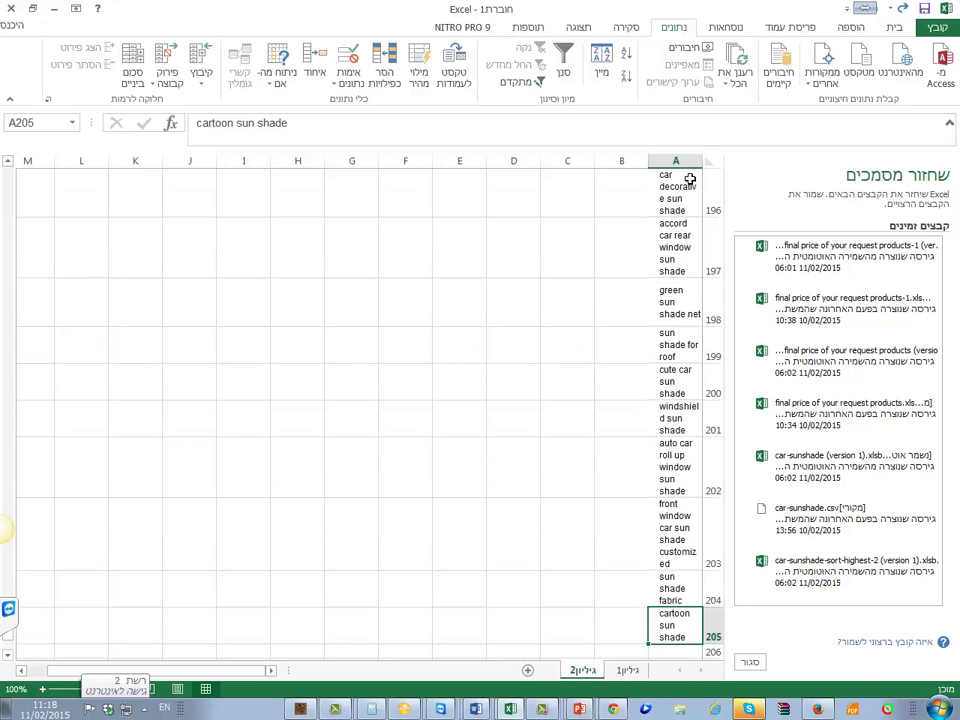
{"action": "left_click_drag", "start_coordinate": [649, 161], "coordinate": [469, 161]}
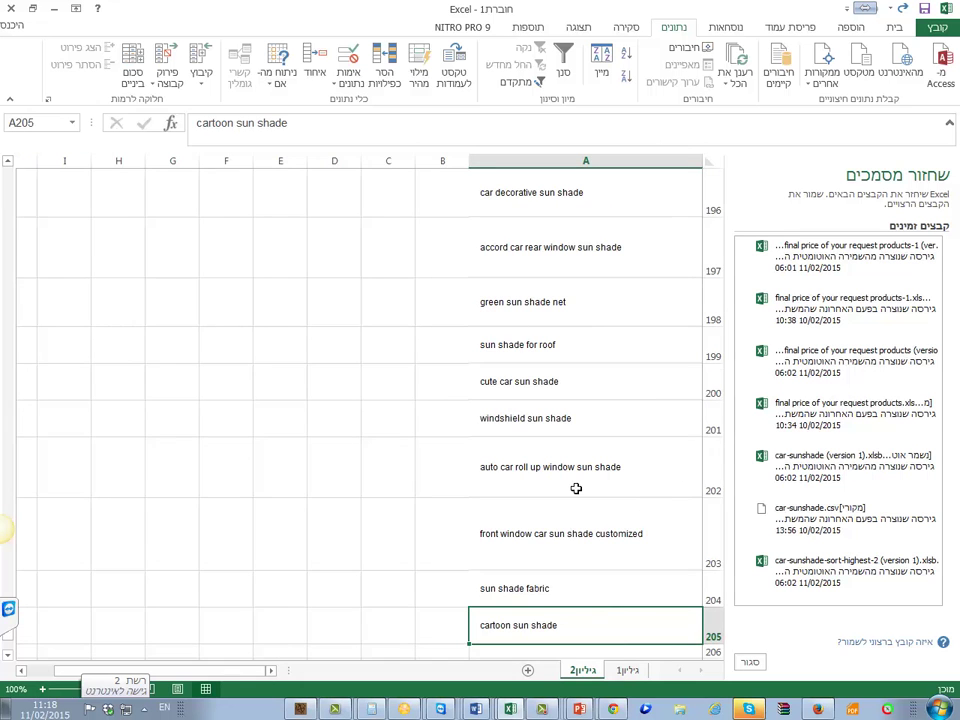
{"action": "key", "text": "ctrl+a"}
{"action": "double_click", "coordinate": [718, 435]}
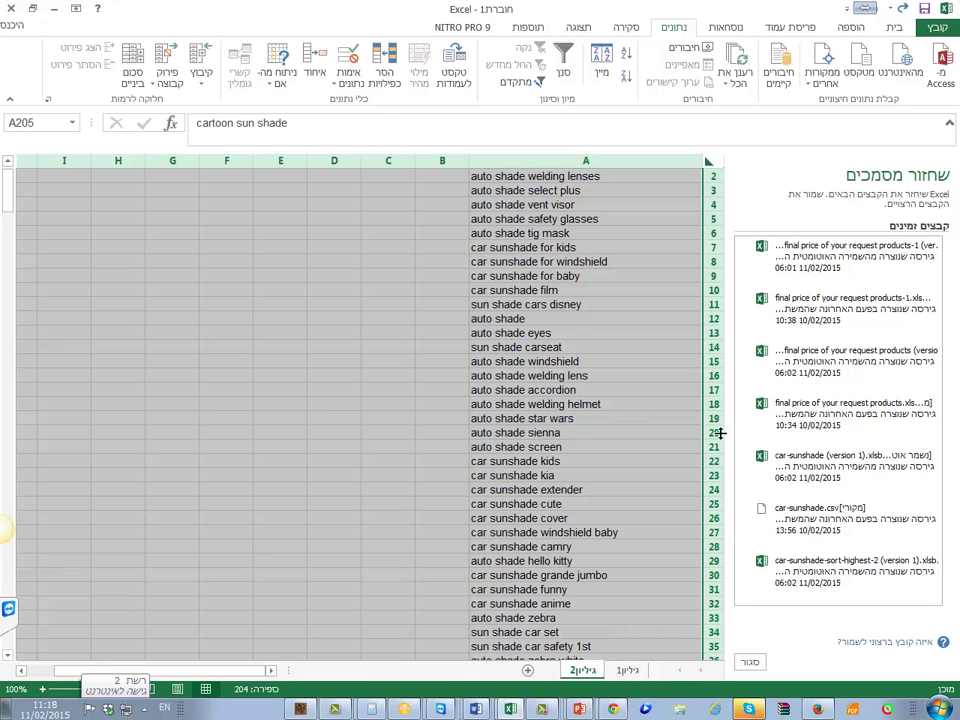
{"action": "left_click_drag", "start_coordinate": [722, 433], "coordinate": [720, 428]}
{"action": "left_click", "coordinate": [632, 420]}
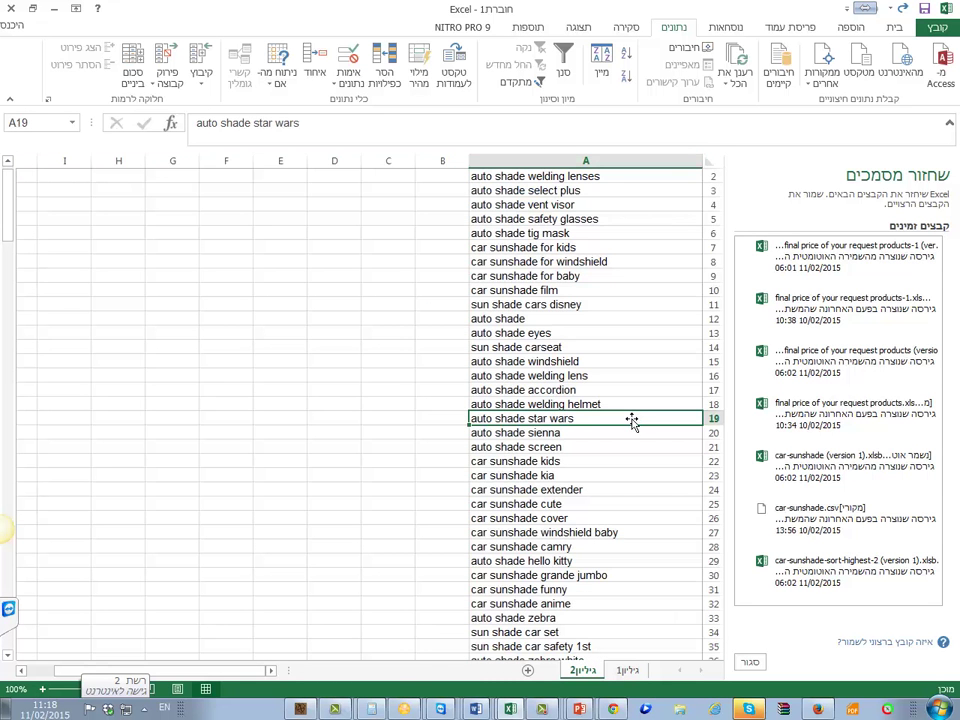
Review the keyword list from the end back up to 'auto shade welding lenses' in A2.
{"action": "key", "text": "ctrl+Down"}
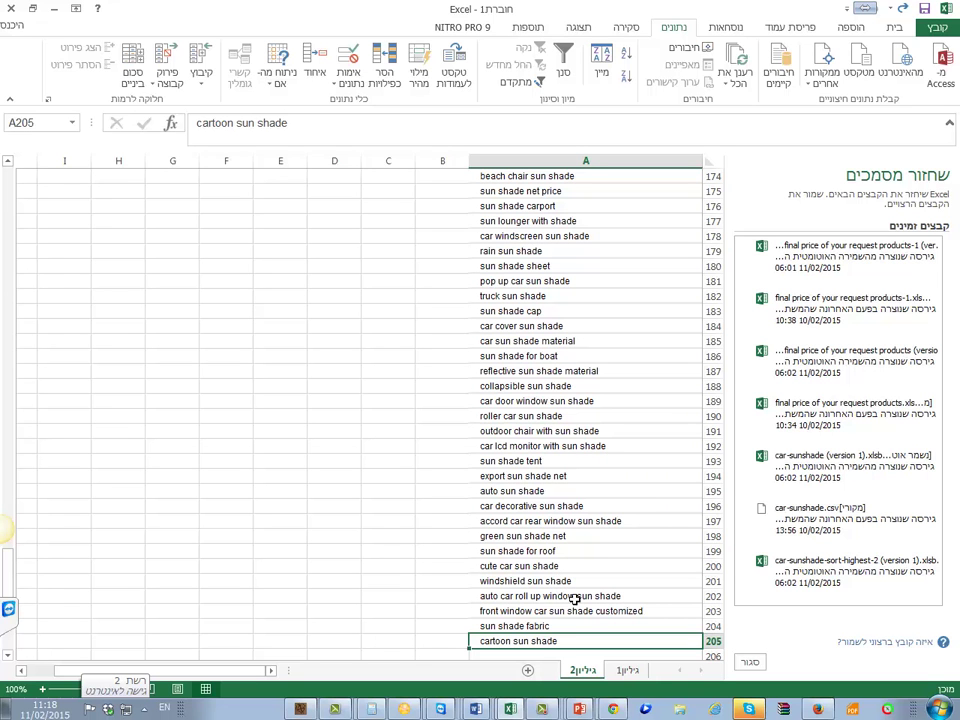
{"action": "left_click", "coordinate": [520, 523]}
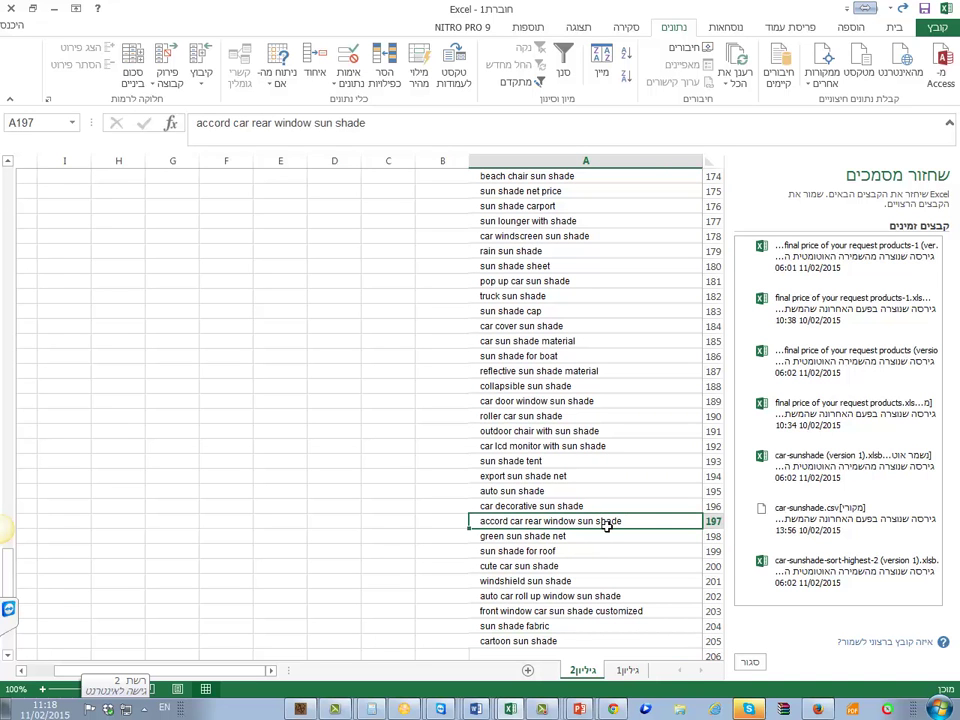
{"action": "scroll", "coordinate": [606, 521], "scroll_direction": "up", "scroll_amount": 6}
{"action": "left_click", "coordinate": [610, 358]}
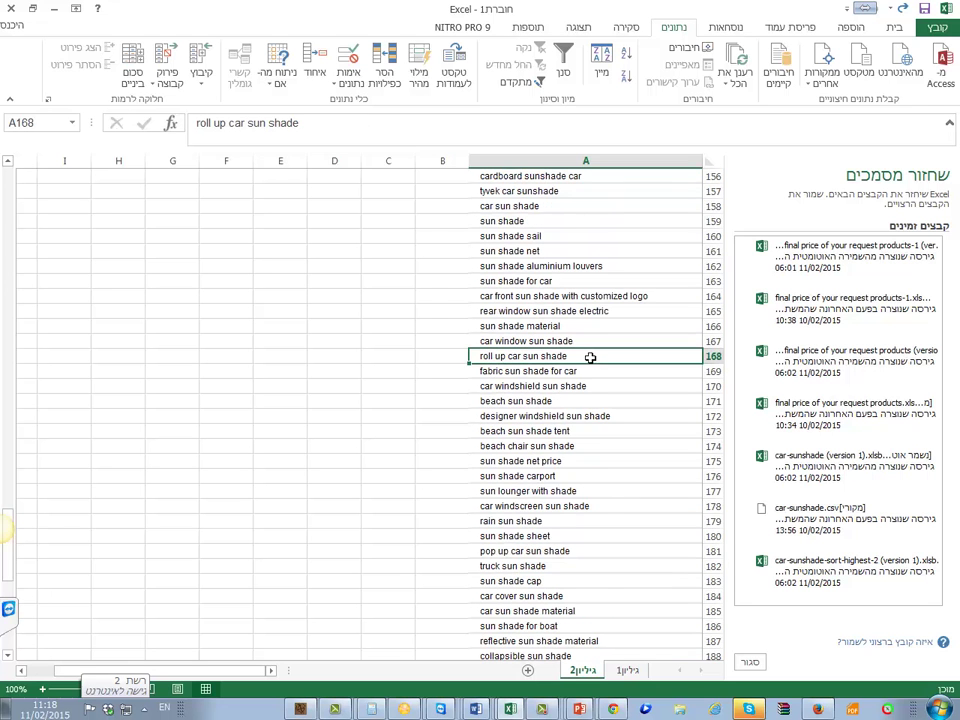
{"action": "key", "text": "ctrl+Up"}
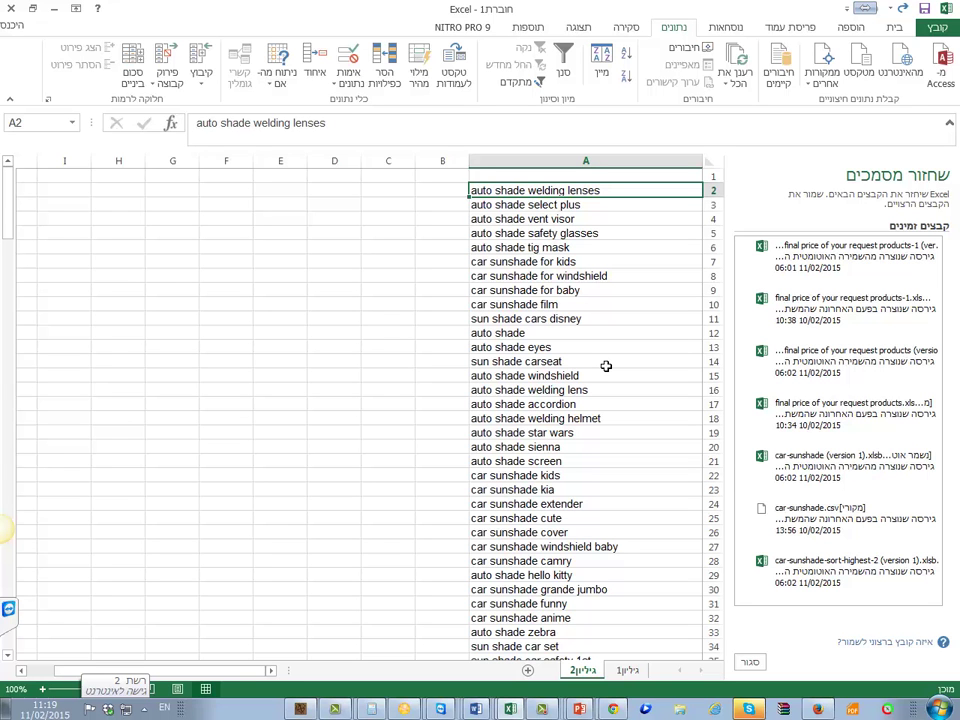
{"action": "key", "text": "Down"}
{"action": "key", "text": "Down"}
{"action": "key", "text": "Down"}
{"action": "key", "text": "Down"}
{"action": "key", "text": "Down"}
{"action": "key", "text": "Down"}
{"action": "key", "text": "Down"}
{"action": "key", "text": "Down"}
{"action": "key", "text": "Down"}
{"action": "key", "text": "Down"}
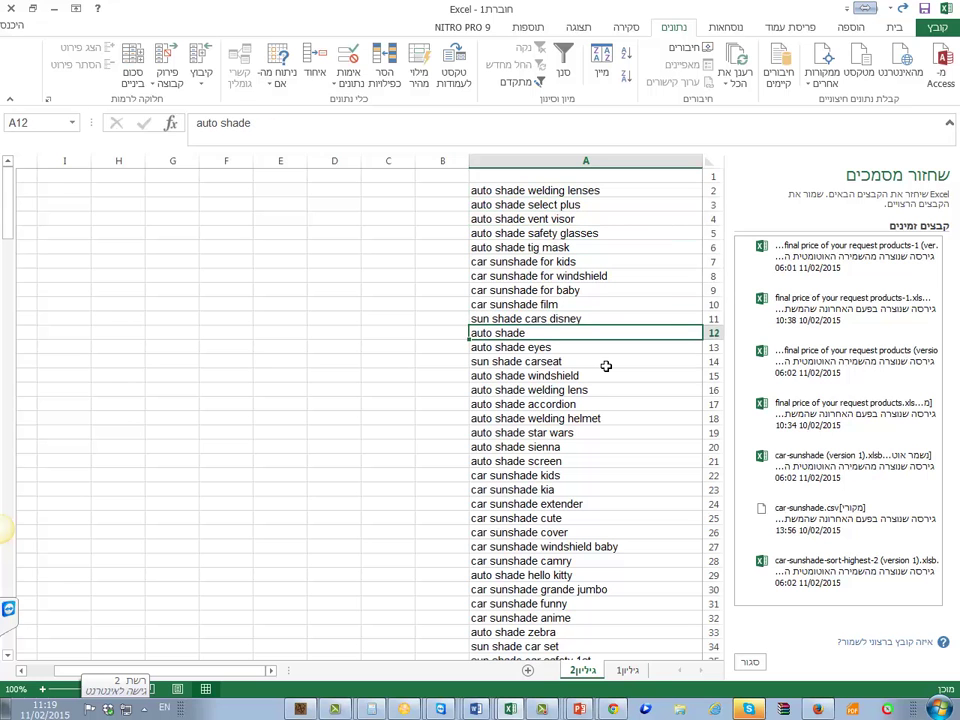
{"action": "key", "text": "Down"}
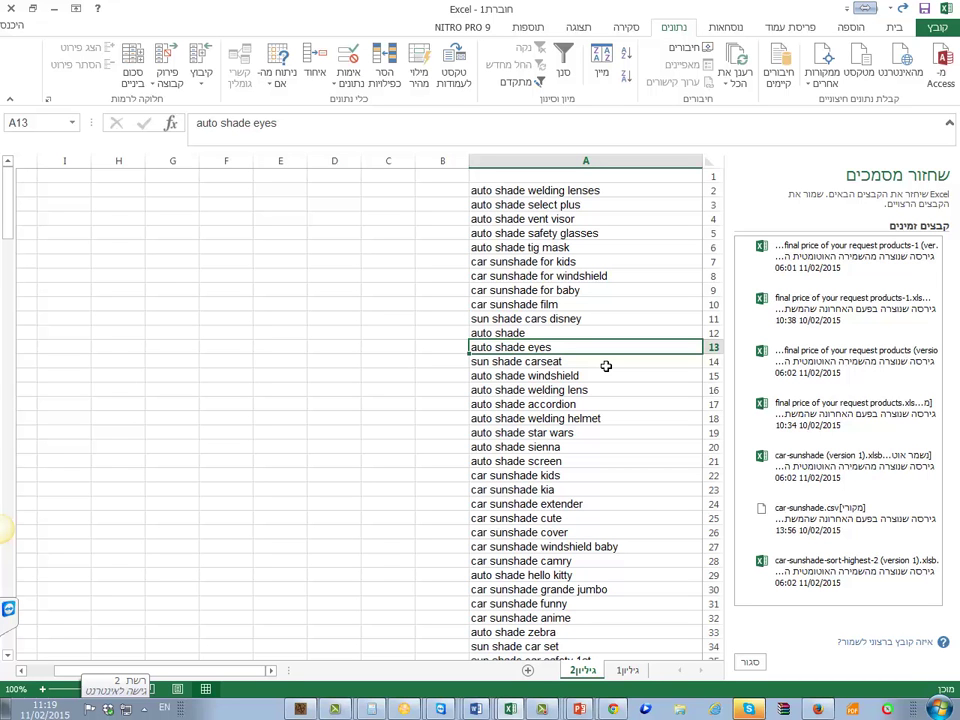
{"action": "key", "text": "Down"}
{"action": "key", "text": "Down"}
{"action": "key", "text": "Down"}
{"action": "key", "text": "Down"}
{"action": "key", "text": "Down"}
{"action": "key", "text": "Down"}
{"action": "key", "text": "Down"}
{"action": "key", "text": "Down"}
{"action": "key", "text": "Down"}
{"action": "key", "text": "Down"}
{"action": "key", "text": "Down"}
{"action": "key", "text": "Down"}
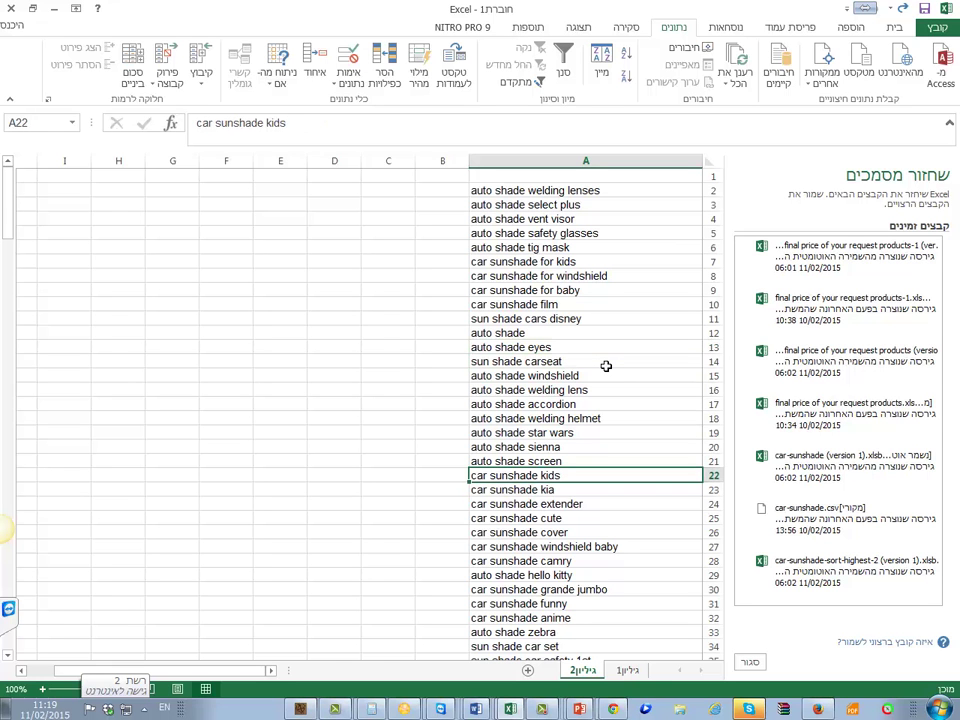
{"action": "key", "text": "Down"}
{"action": "key", "text": "Down"}
{"action": "key", "text": "Down"}
{"action": "key", "text": "Down"}
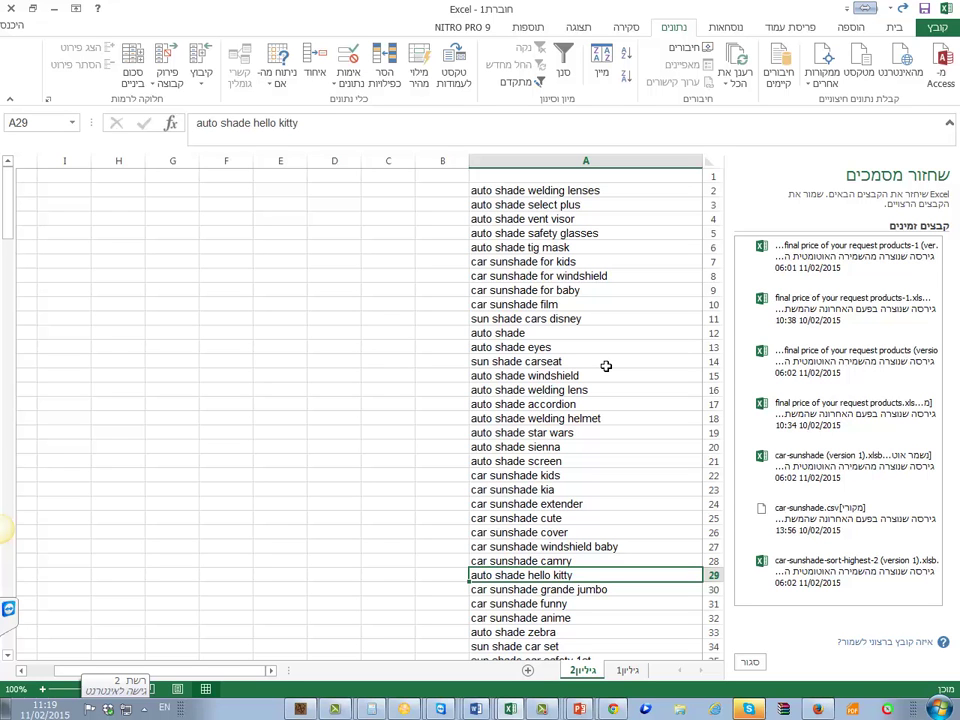
{"action": "key", "text": "ctrl+Up"}
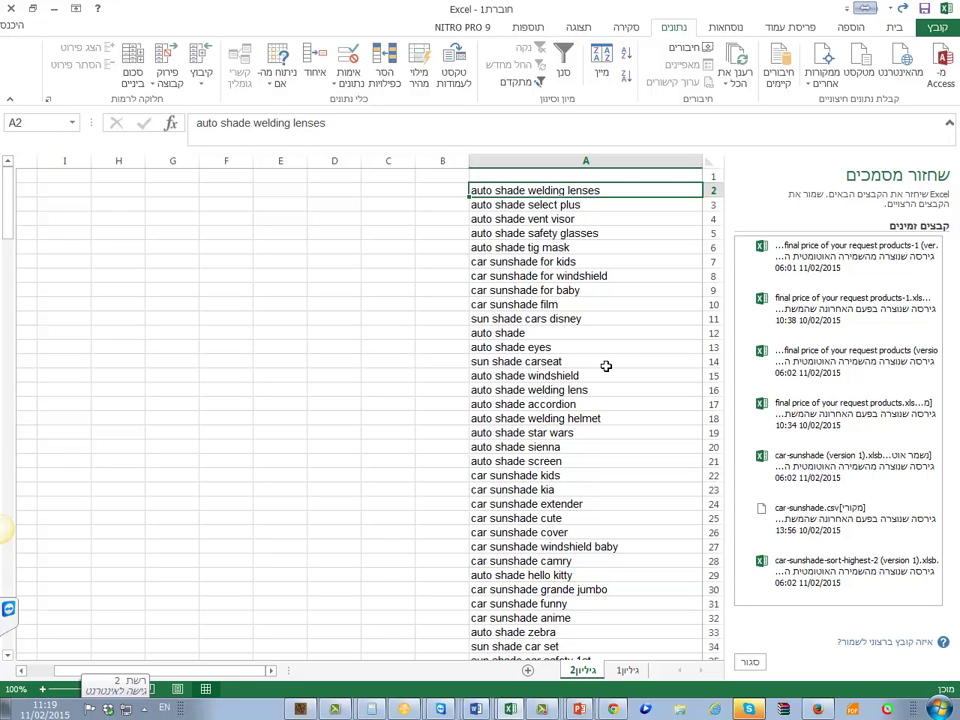
{"action": "key", "text": "Left"}
Copy 'auto shade welding lenses' from A2 into B2 and C2.
{"action": "key", "text": "Right"}
{"action": "key", "text": "Left"}
{"action": "key", "text": "Right"}
{"action": "key", "text": "ctrl+c"}
{"action": "key", "text": "ctrl+Left"}
{"action": "key", "text": "ctrl+Right"}
{"action": "key", "text": "Left"}
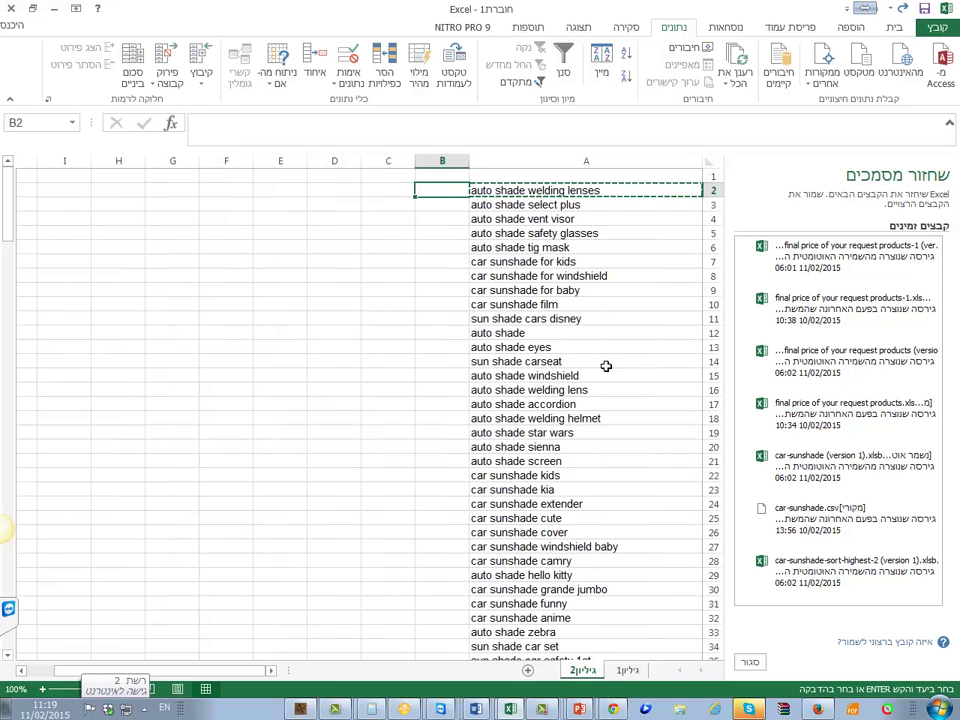
{"action": "key", "text": "ctrl+v"}
{"action": "key", "text": "Left"}
{"action": "key", "text": "ctrl+v"}
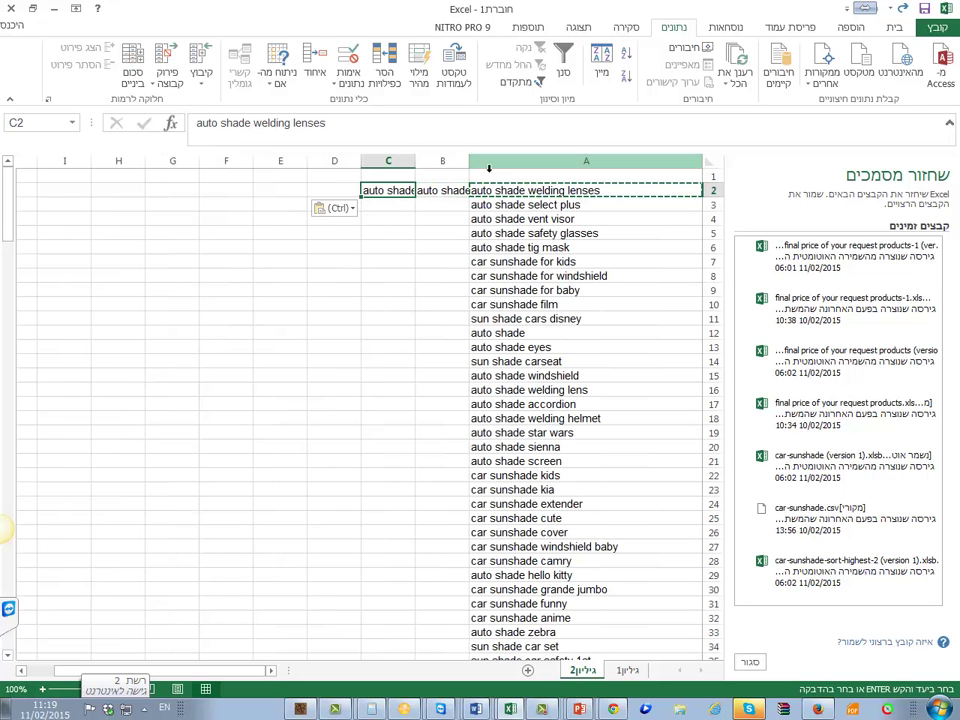
Widen column B to show the keyword fully and cancel the pending copy.
{"action": "left_click_drag", "start_coordinate": [416, 162], "coordinate": [196, 162]}
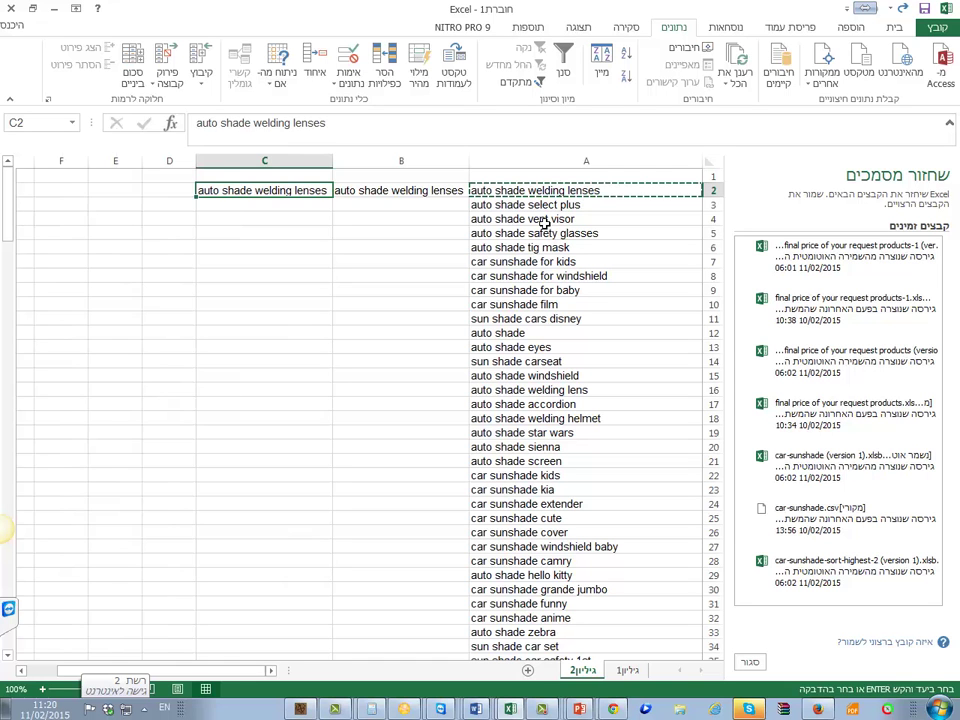
{"action": "left_click", "coordinate": [512, 193]}
{"action": "left_click", "coordinate": [518, 219]}
{"action": "left_click", "coordinate": [422, 191]}
{"action": "key", "text": "Escape"}
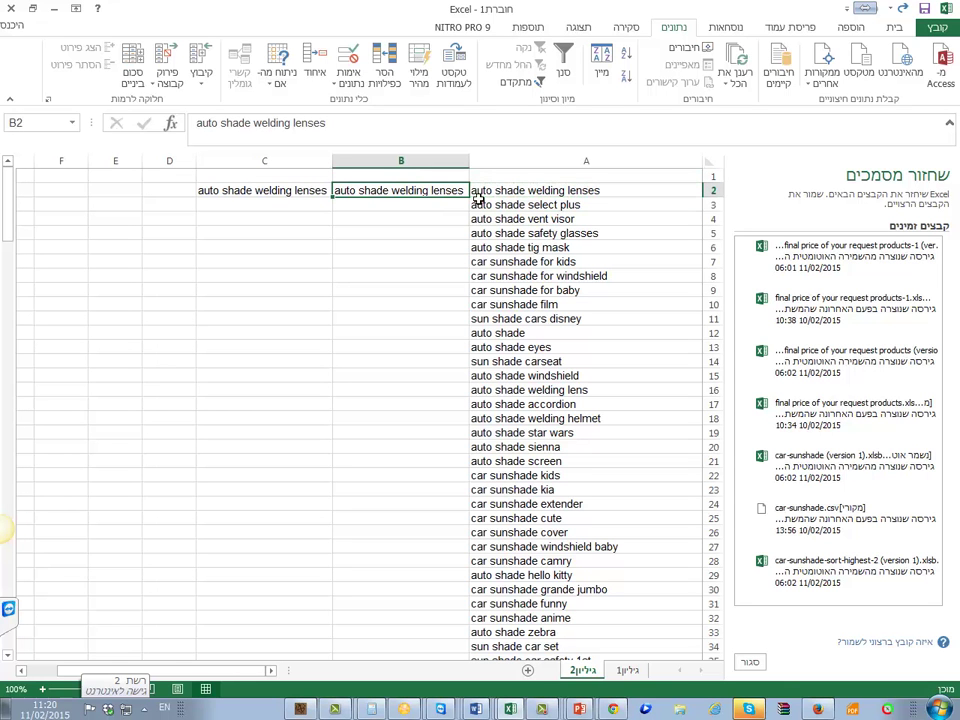
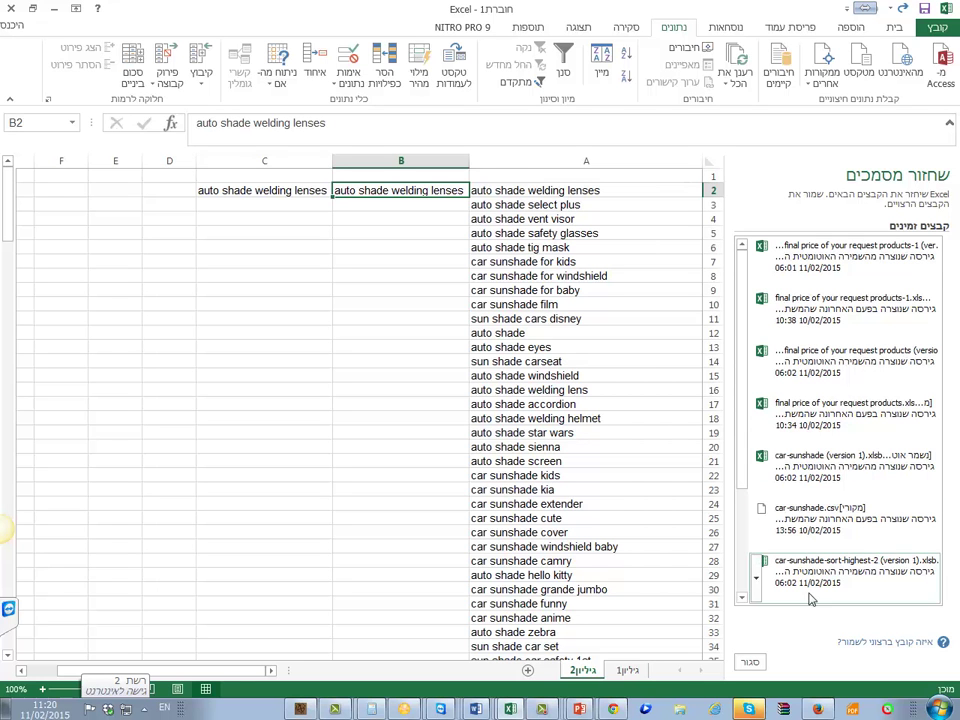
Back in the keyword workbook, select the phrases in A3 through A21.
{"action": "left_click", "coordinate": [334, 708]}
{"action": "left_click", "coordinate": [334, 708]}
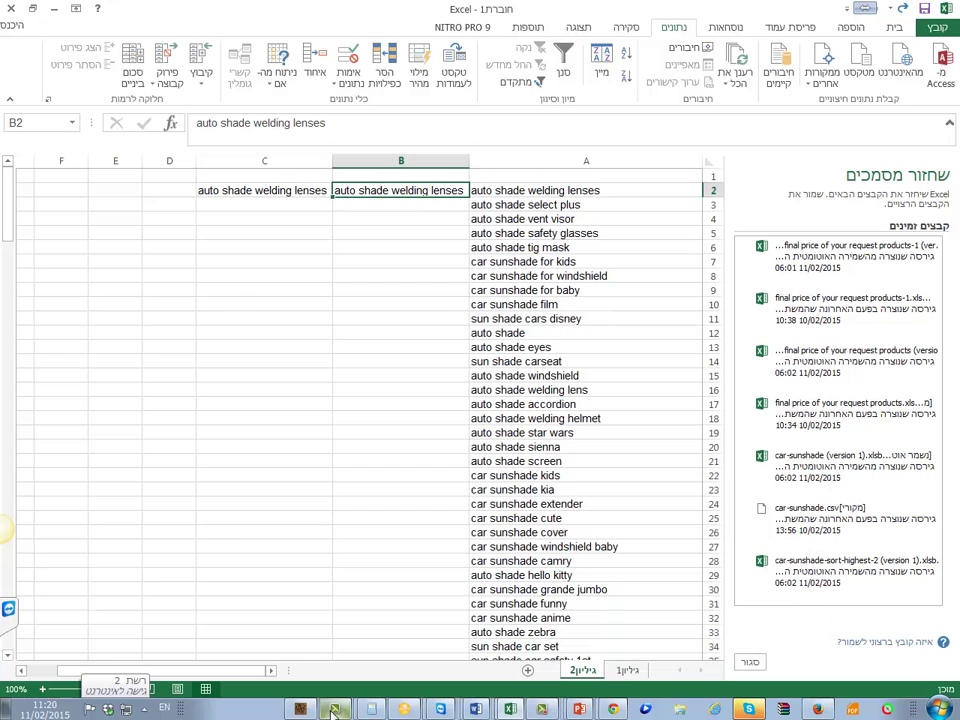
{"action": "left_click", "coordinate": [334, 708]}
{"action": "left_click", "coordinate": [543, 708]}
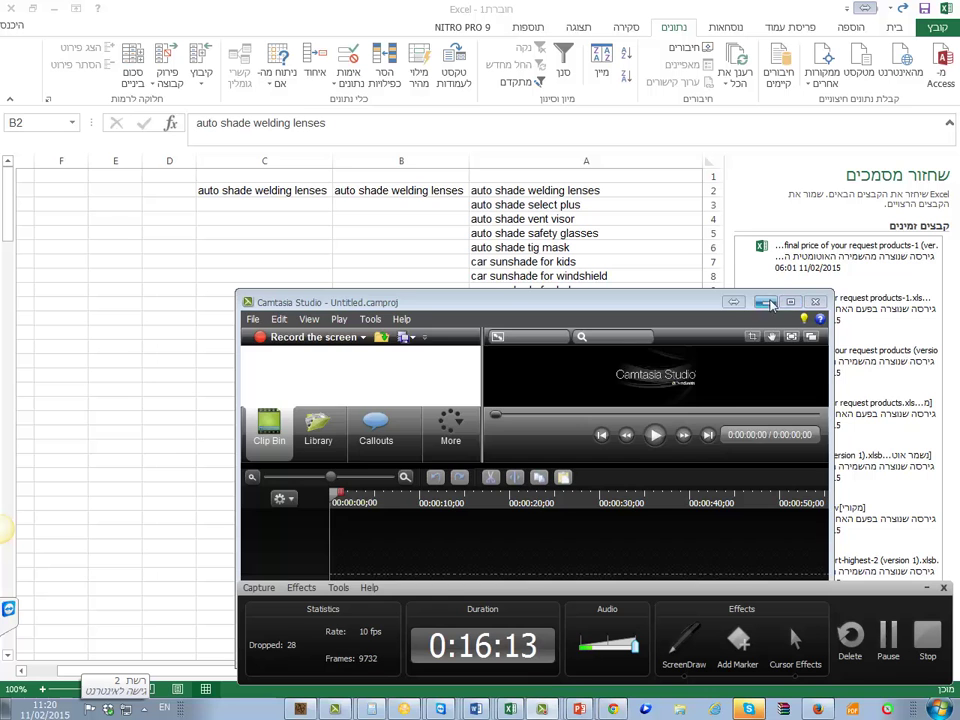
{"action": "left_click", "coordinate": [556, 237]}
{"action": "left_click_drag", "start_coordinate": [545, 207], "coordinate": [547, 466]}
{"action": "scroll", "coordinate": [548, 478], "scroll_direction": "down", "scroll_amount": 4}
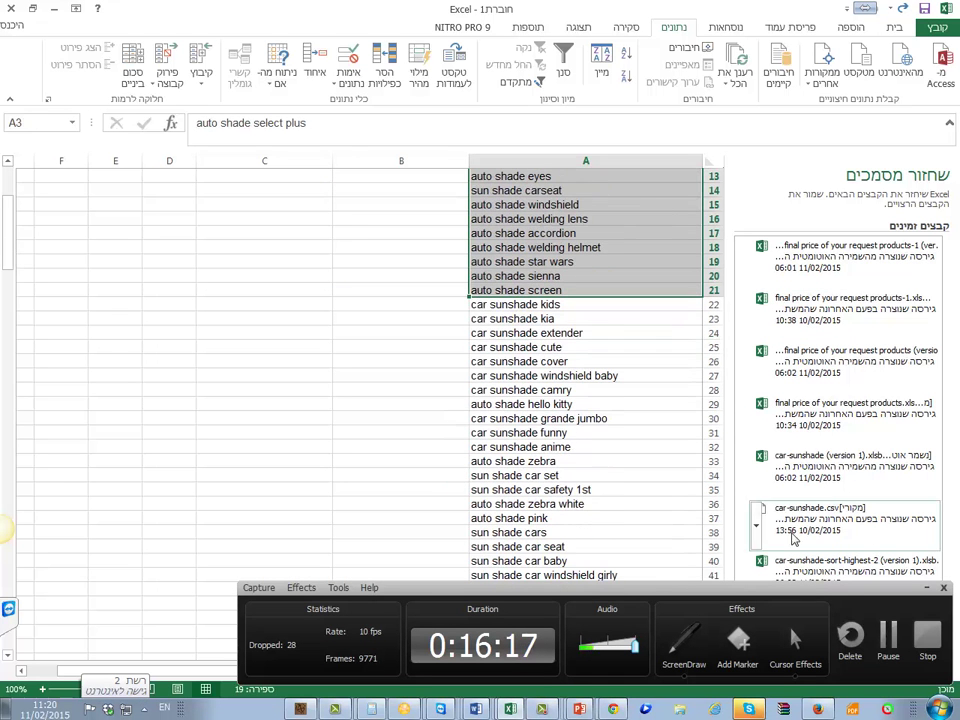
Autofit column A of car-sunshade-sort-highest-2 to fit its phrases.
{"action": "key", "text": "alt+Tab"}
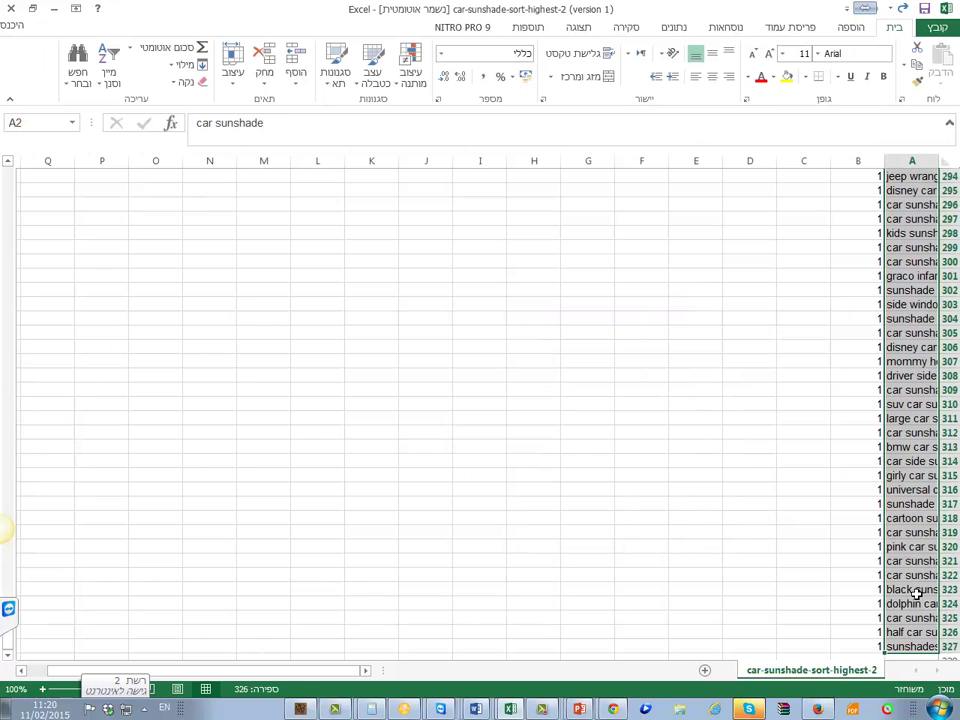
{"action": "double_click", "coordinate": [886, 161]}
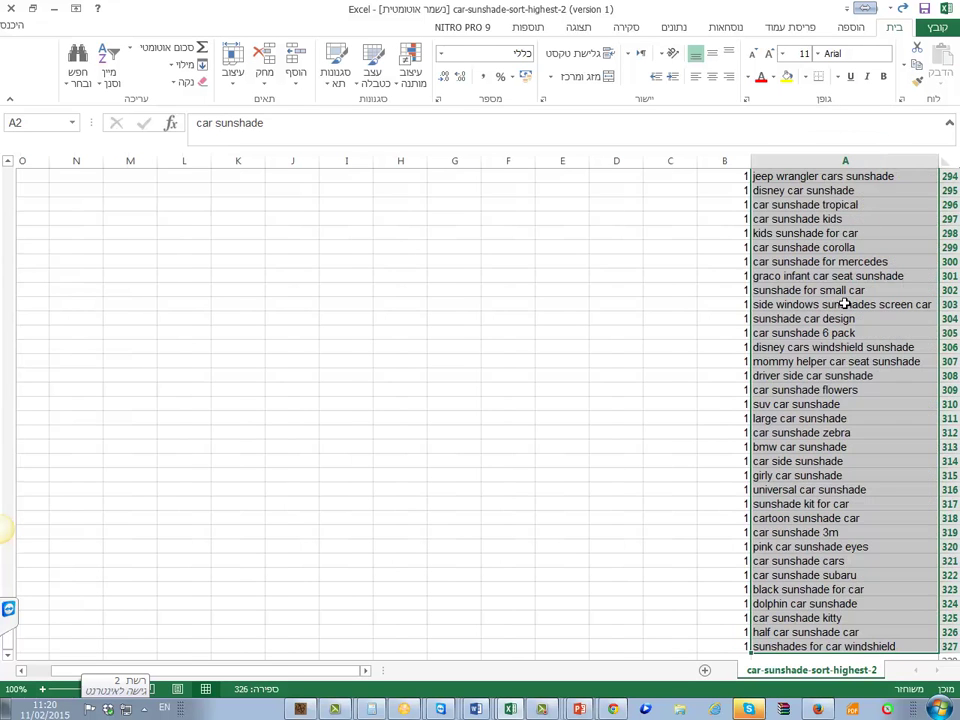
{"action": "left_click_drag", "start_coordinate": [846, 461], "coordinate": [902, 355]}
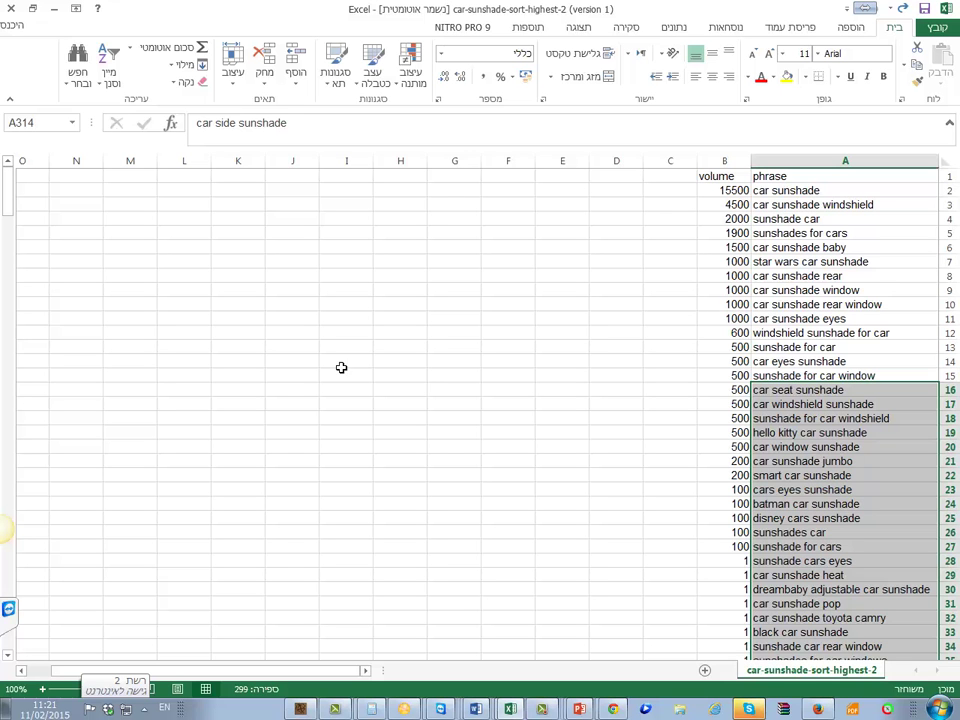
{"action": "left_click", "coordinate": [848, 305]}
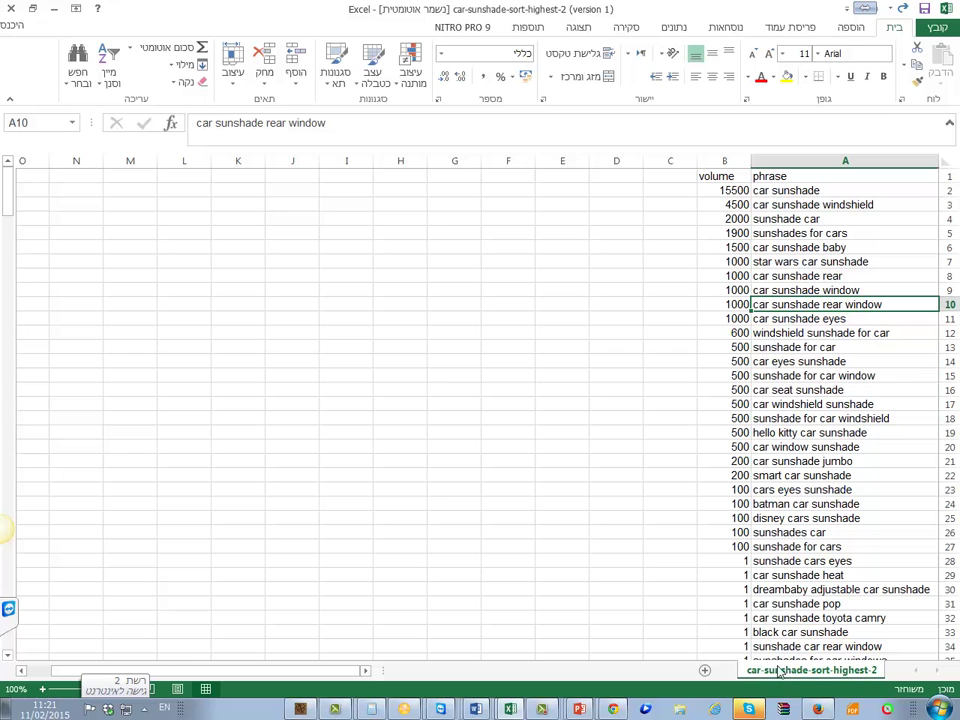
Close car-sunshade-sort-highest-2 and the scratch workbook, choosing Don't Save for both.
{"action": "left_click", "coordinate": [9, 8]}
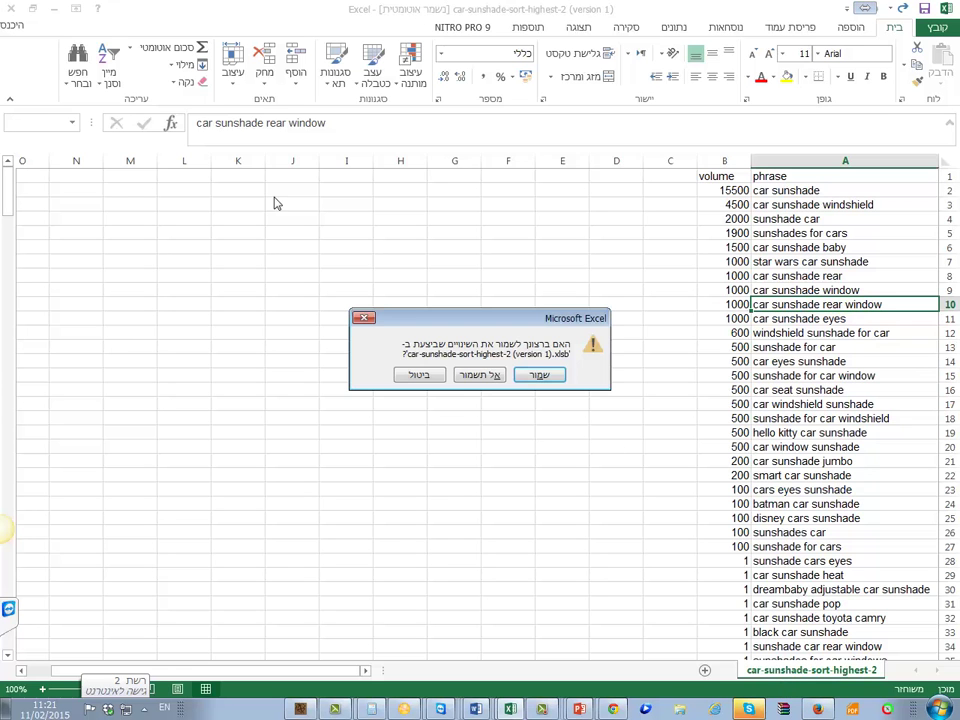
{"action": "left_click", "coordinate": [472, 377]}
{"action": "left_click", "coordinate": [9, 8]}
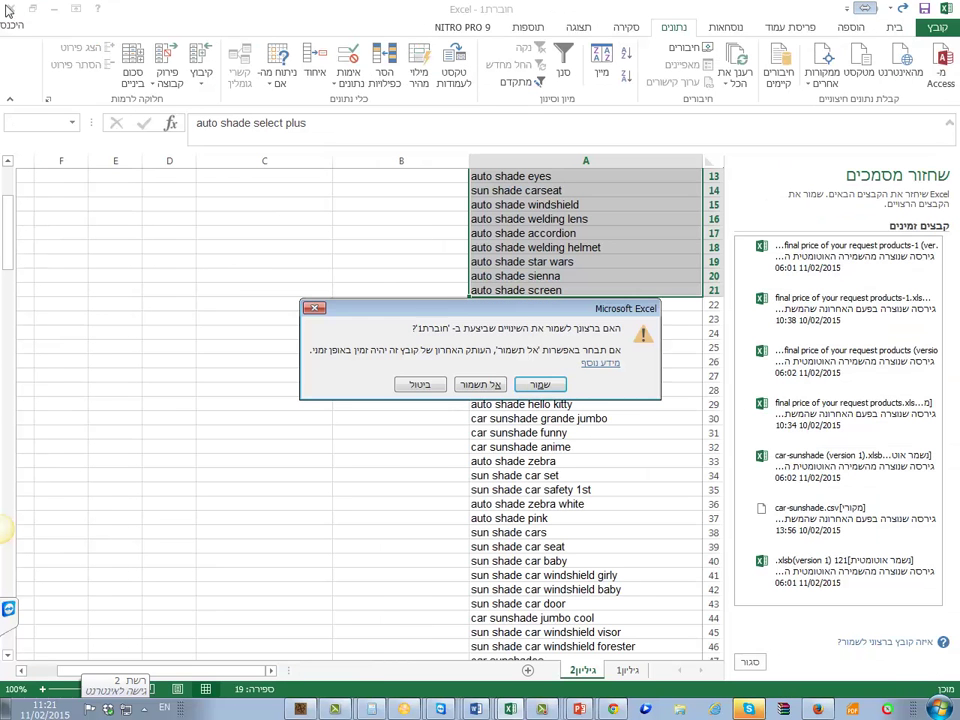
{"action": "left_click", "coordinate": [495, 385]}
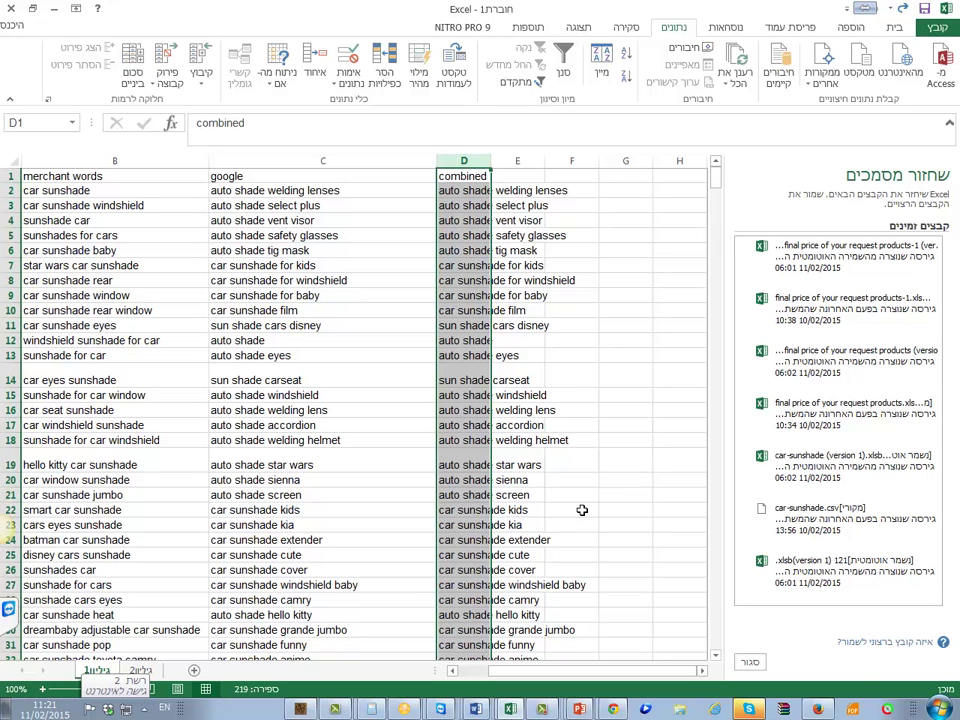
{"action": "left_click", "coordinate": [518, 465]}
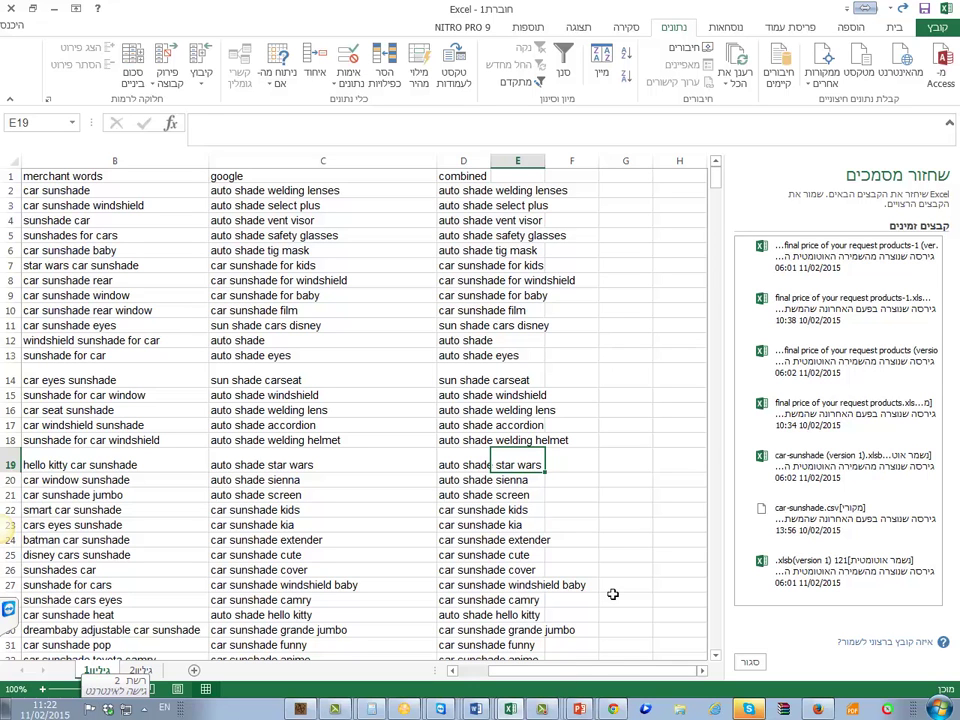
{"action": "left_click", "coordinate": [487, 527]}
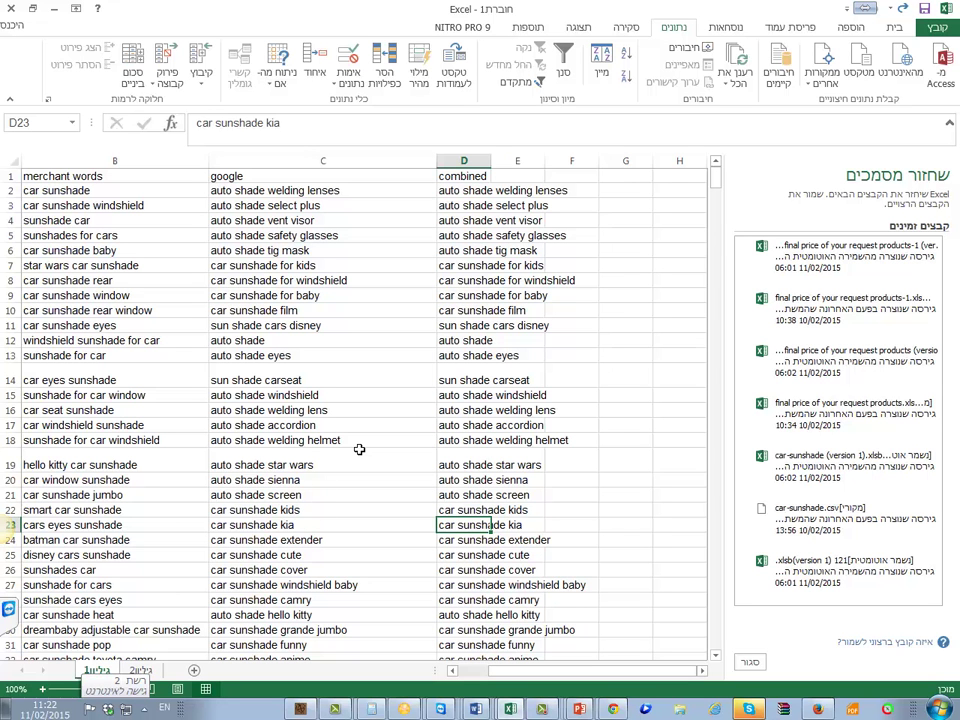
{"action": "double_click", "coordinate": [466, 465]}
{"action": "key", "text": "Return"}
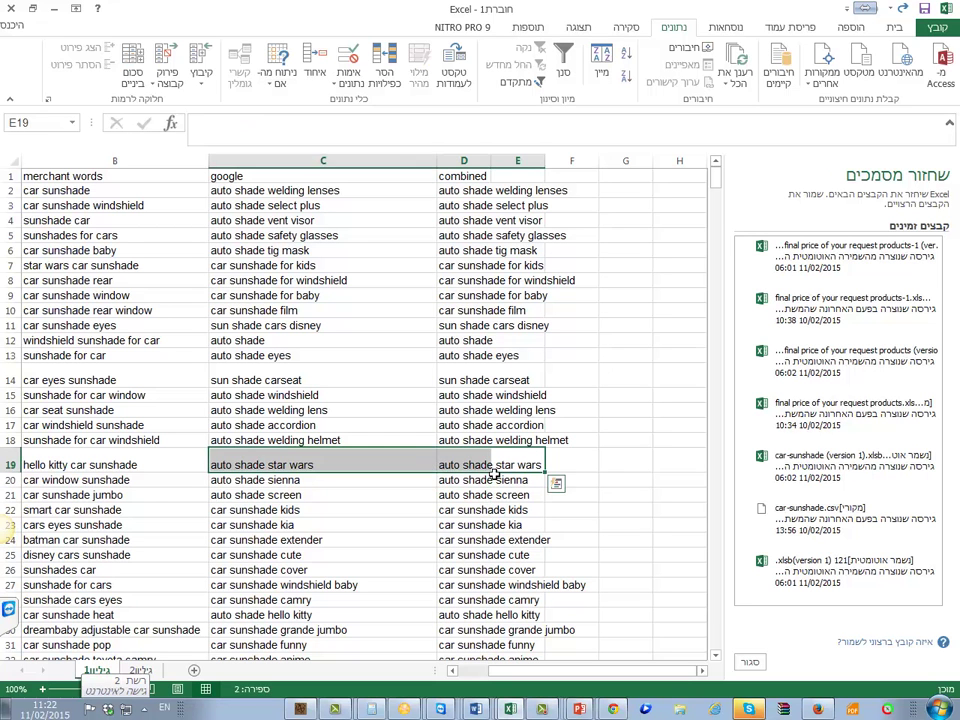
{"action": "left_click_drag", "start_coordinate": [439, 462], "coordinate": [461, 463]}
{"action": "left_click", "coordinate": [533, 465]}
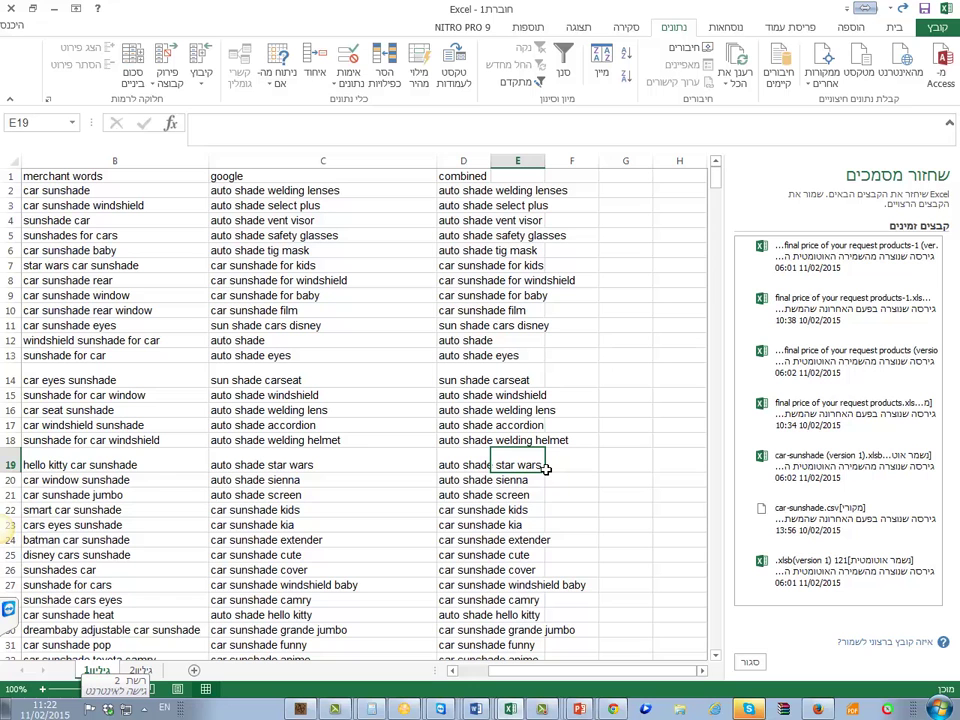
{"action": "left_click", "coordinate": [541, 709]}
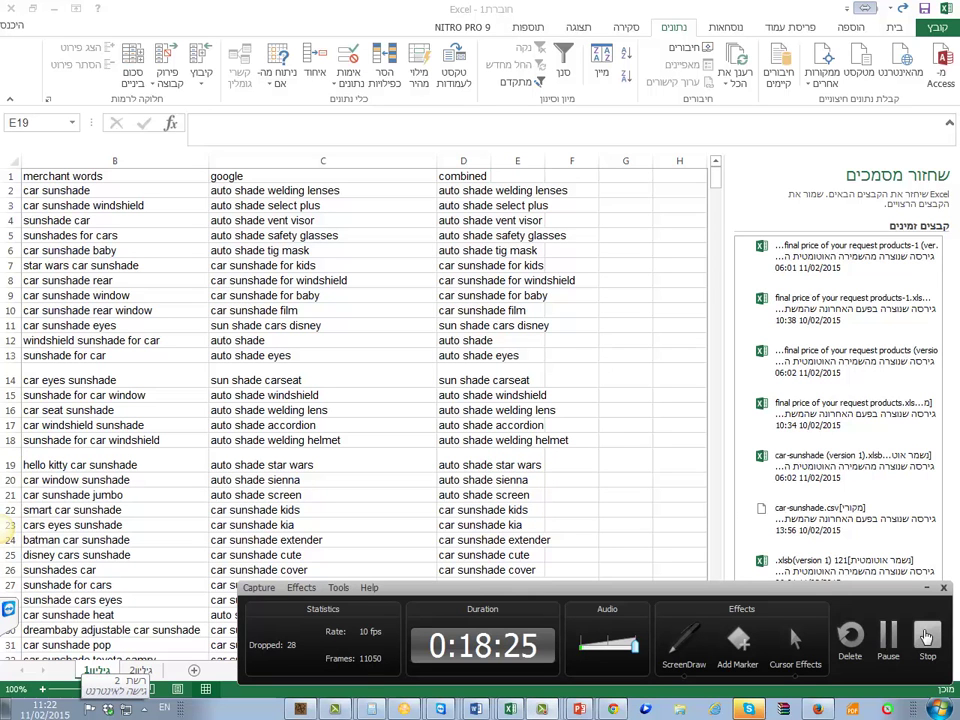